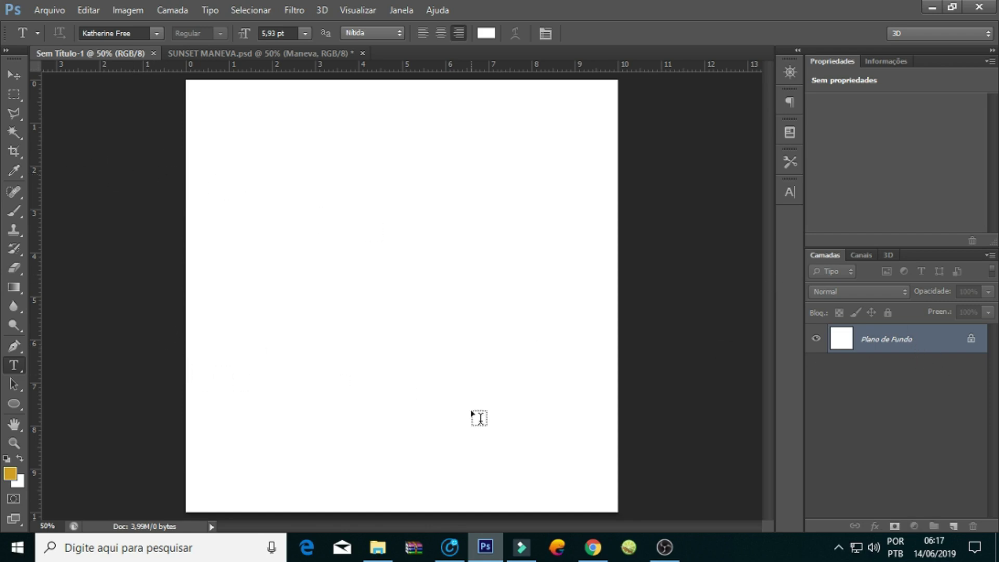
Open the SUNSET MANEVA folder full-screen in File Explorer and select IMG_2995-1
{"action": "left_click", "coordinate": [378, 547]}
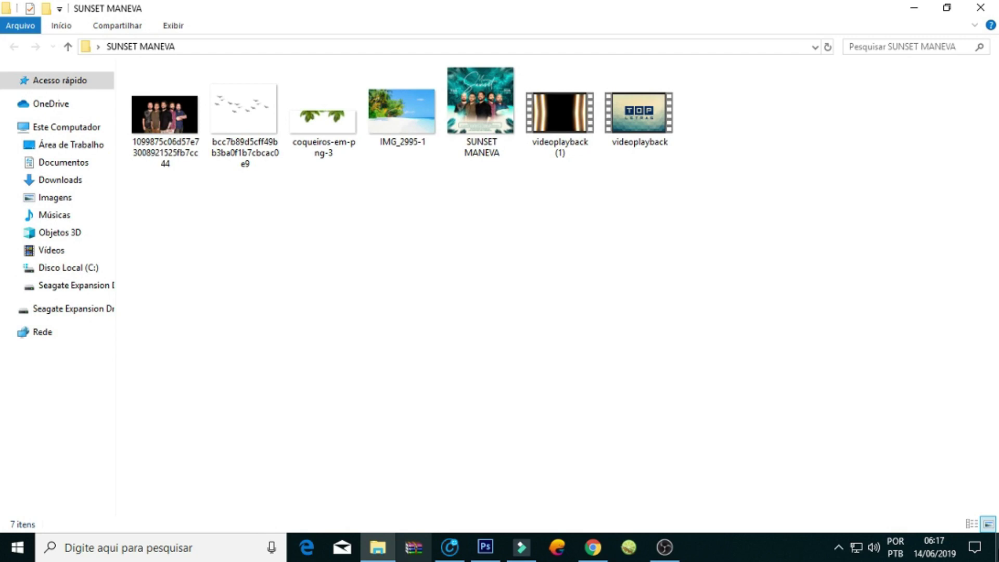
{"action": "left_click", "coordinate": [996, 546]}
{"action": "double_click", "coordinate": [466, 192]}
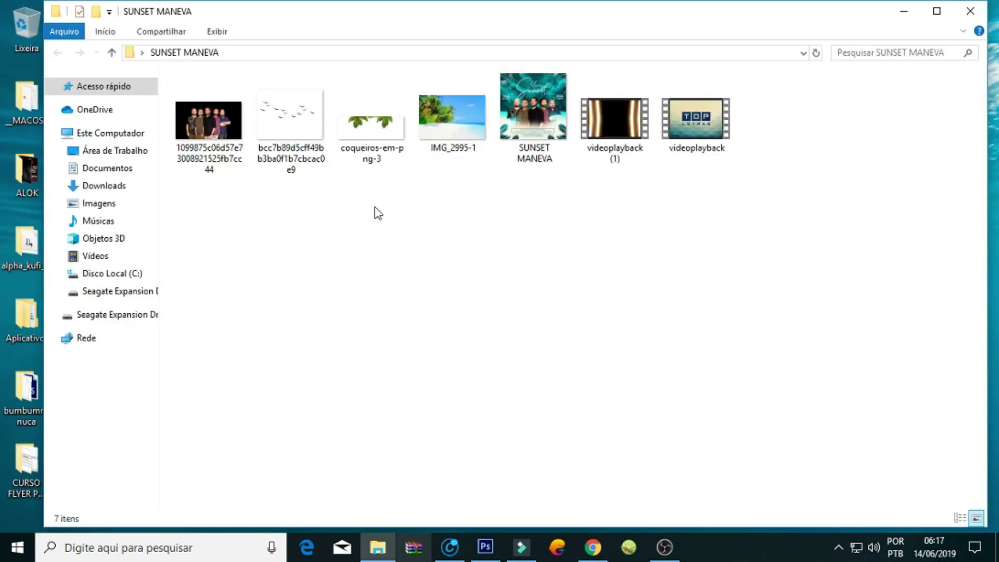
{"action": "left_click", "coordinate": [938, 13]}
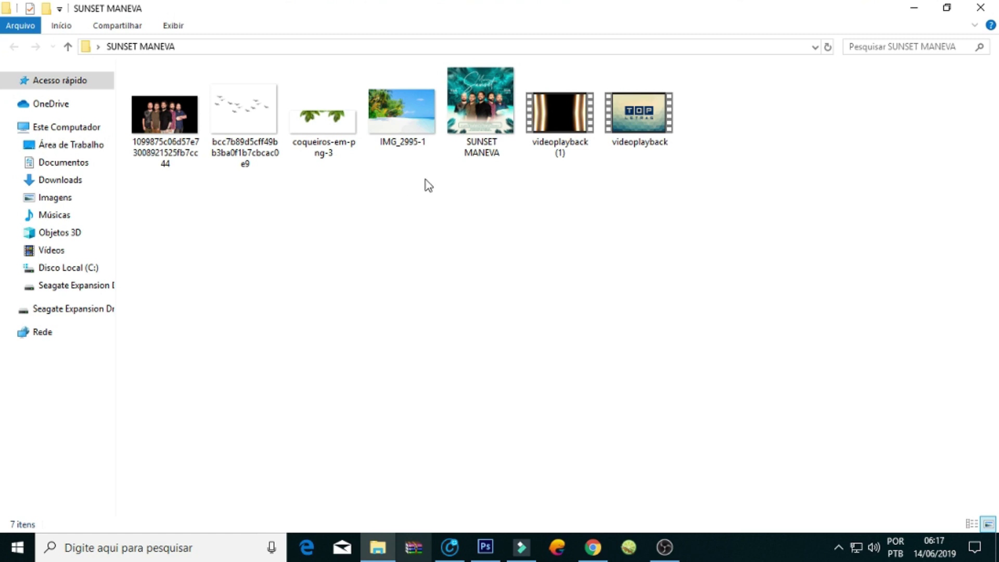
{"action": "left_click", "coordinate": [401, 123]}
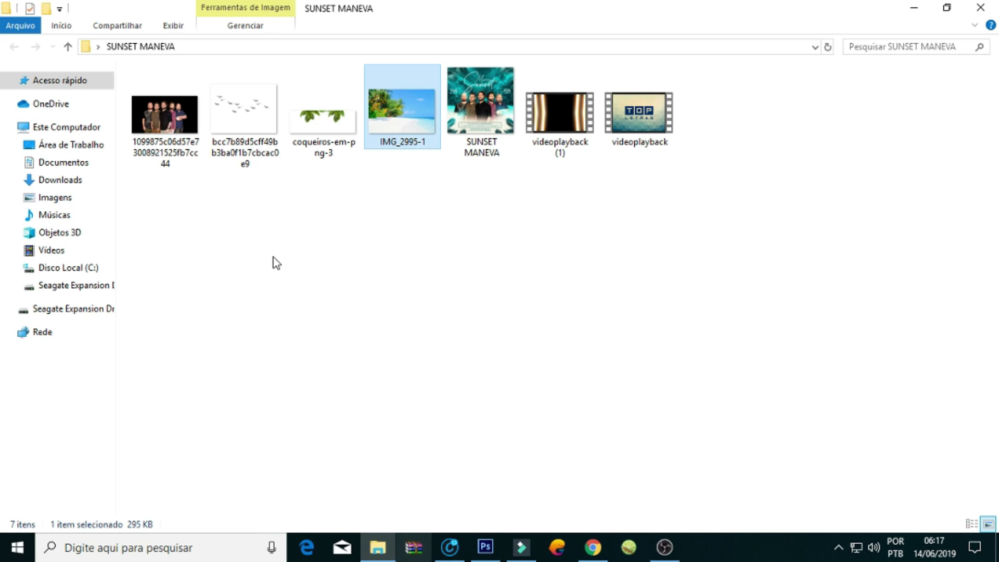
{"action": "left_click", "coordinate": [442, 272]}
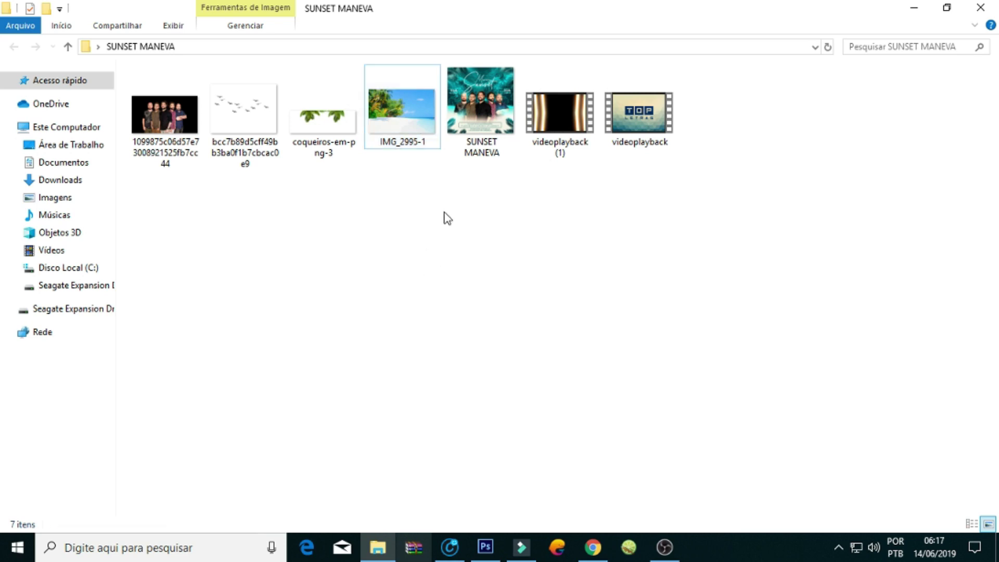
{"action": "left_click", "coordinate": [395, 128]}
Place IMG_2995-1 with unchanged raw settings and align it to the page's top edge
{"action": "mouse_move", "coordinate": [396, 122]}
{"action": "left_mouse_down"}
{"action": "mouse_move", "coordinate": [498, 551]}
{"action": "mouse_move", "coordinate": [386, 307]}
{"action": "left_mouse_up"}
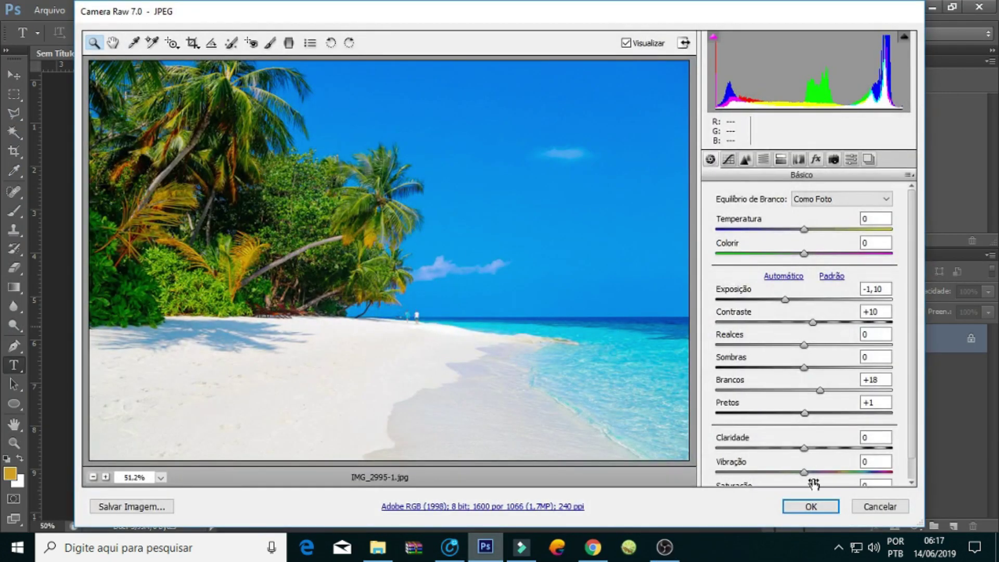
{"action": "left_click", "coordinate": [804, 508]}
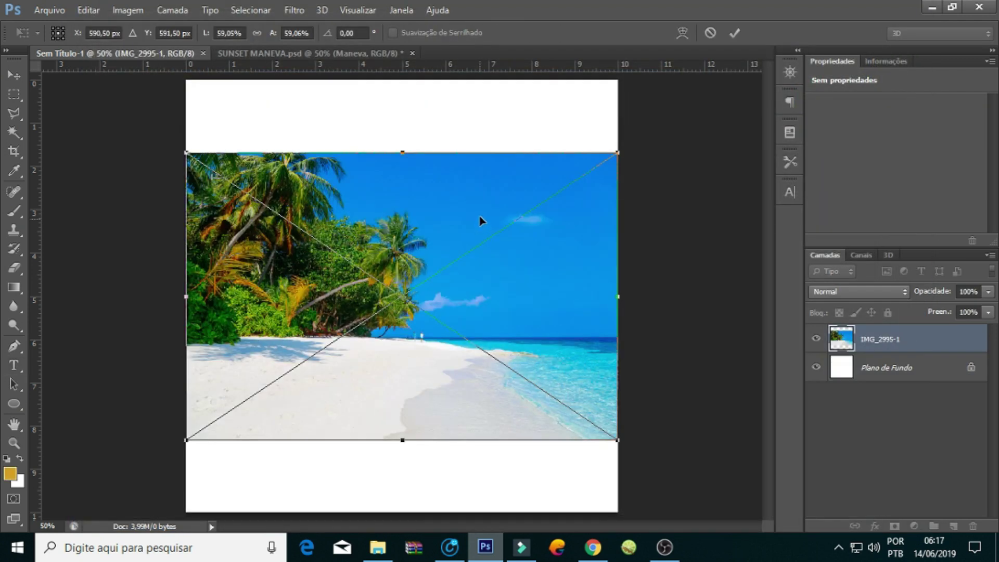
{"action": "key", "text": "Return"}
{"action": "left_click_drag", "start_coordinate": [416, 296], "coordinate": [415, 224]}
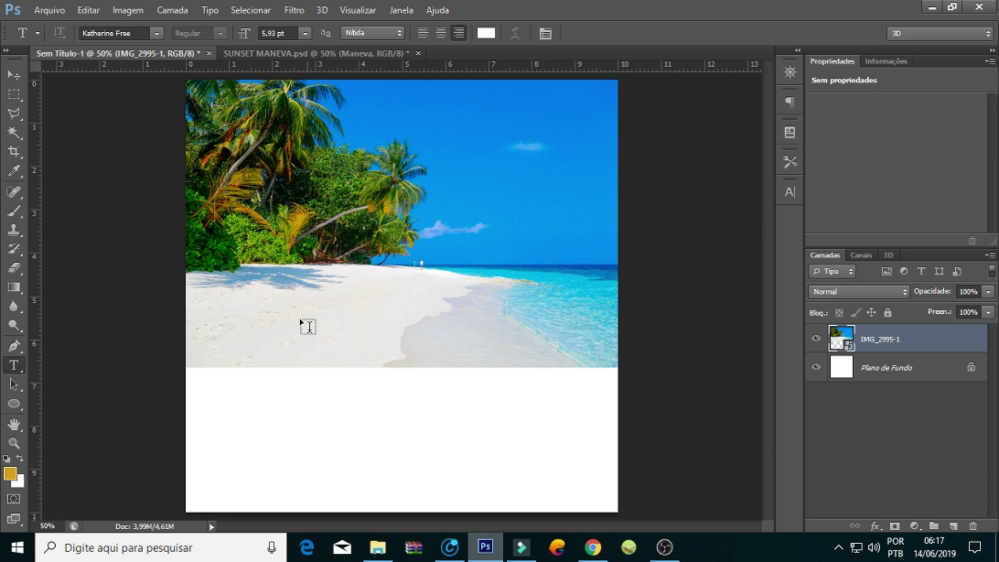
{"action": "key", "text": "alt+Tab"}
Place the coqueiros-em-png-3 palm-frond and birds images into the document
{"action": "left_click", "coordinate": [333, 125]}
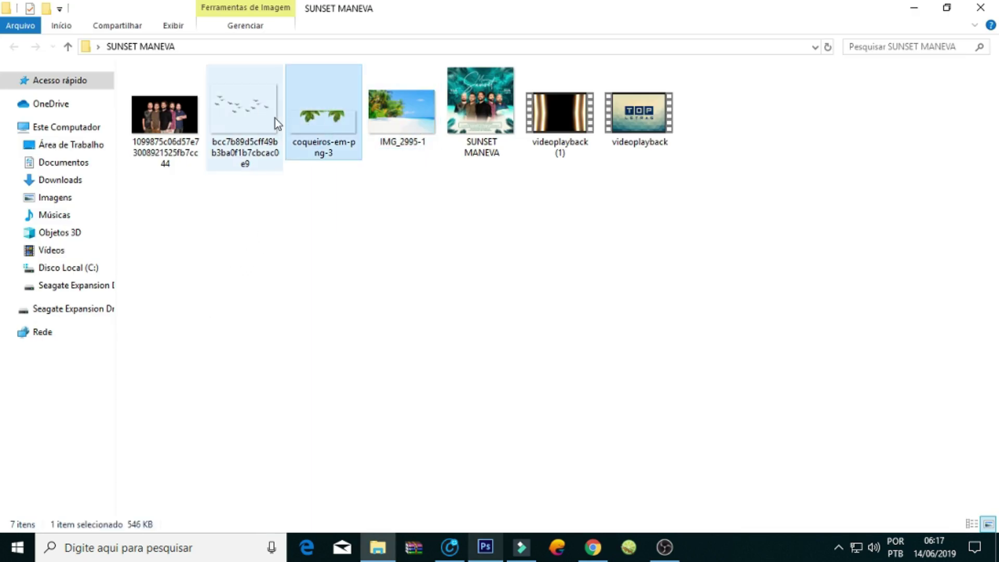
{"action": "left_click", "coordinate": [252, 129], "text": "ctrl"}
{"action": "left_click_drag", "start_coordinate": [329, 127], "coordinate": [279, 277]}
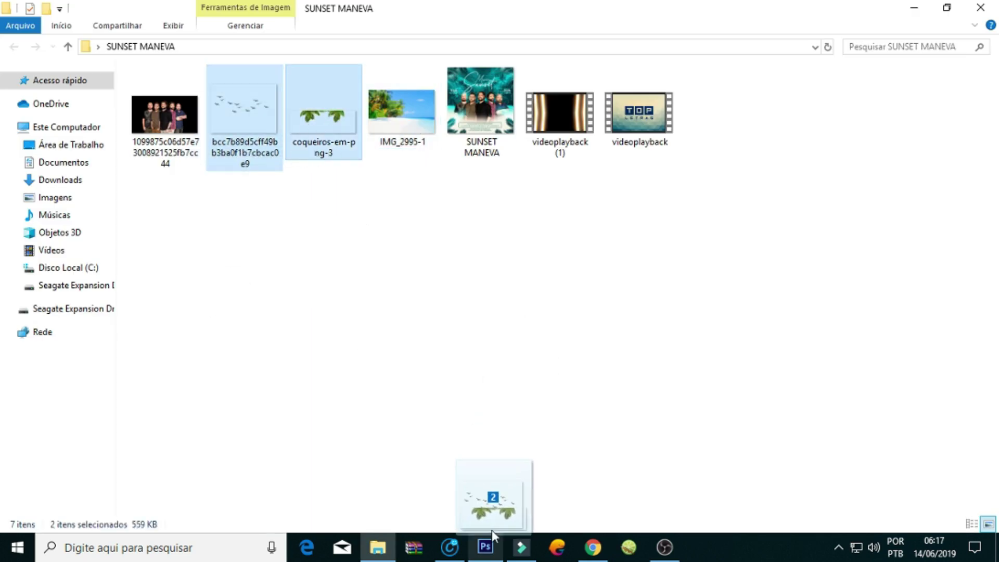
{"action": "key", "text": "Return"}
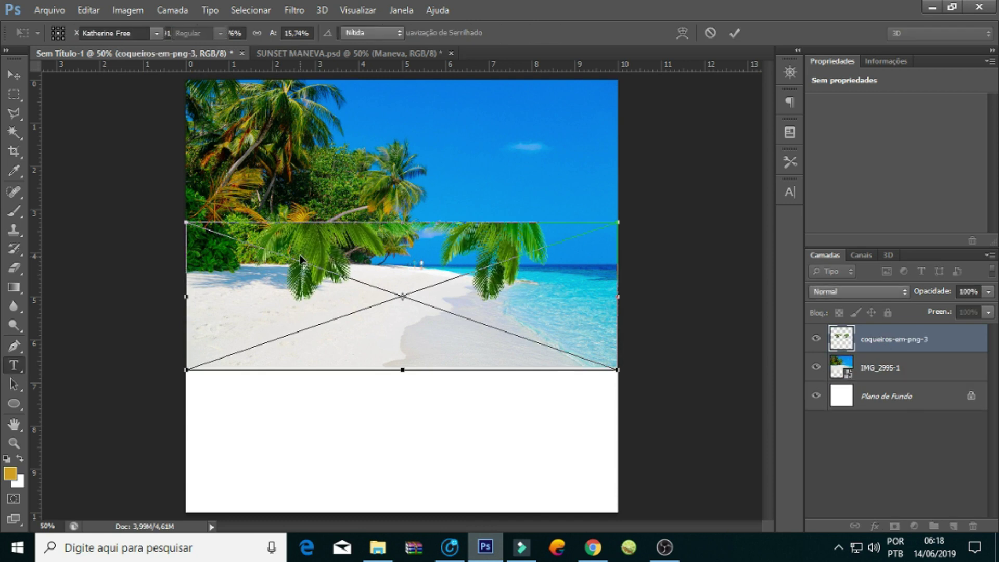
{"action": "key", "text": "Return"}
{"action": "key", "text": "Return"}
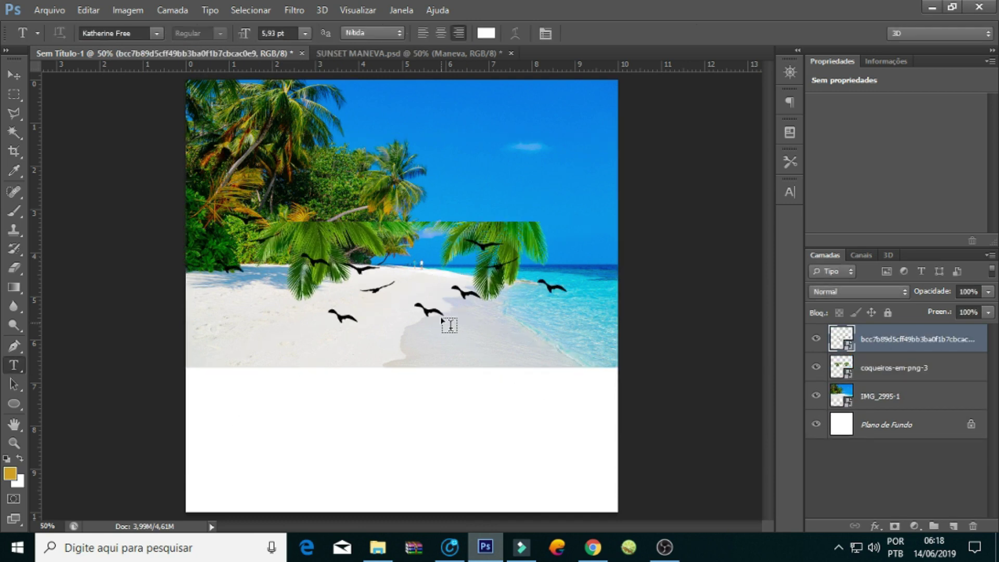
{"action": "key", "text": "Return"}
Hide the birds and palm-frond layers and move the beach photo toward the page centre
{"action": "left_click", "coordinate": [816, 339]}
{"action": "left_click", "coordinate": [816, 339]}
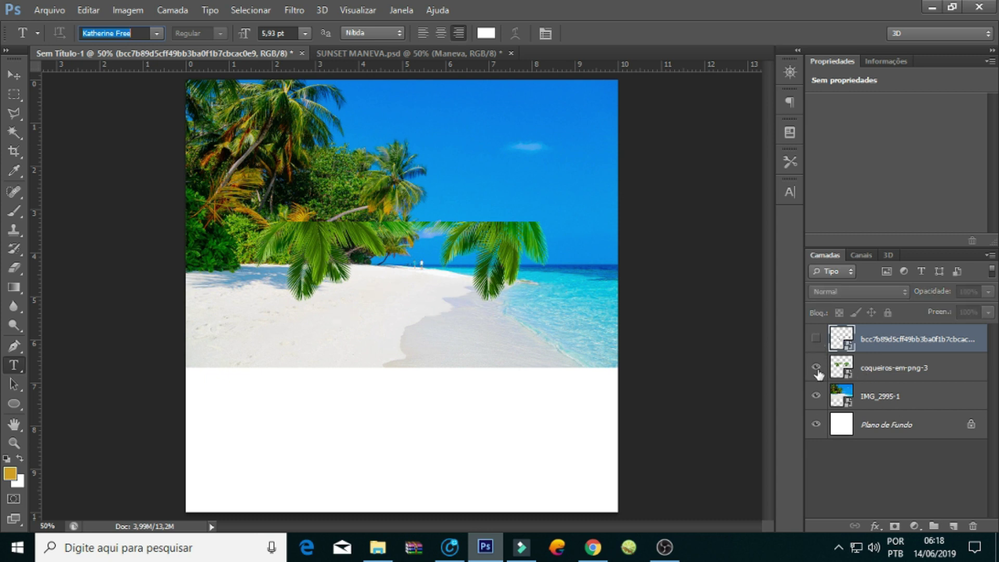
{"action": "left_click", "coordinate": [816, 368]}
{"action": "left_click", "coordinate": [885, 396]}
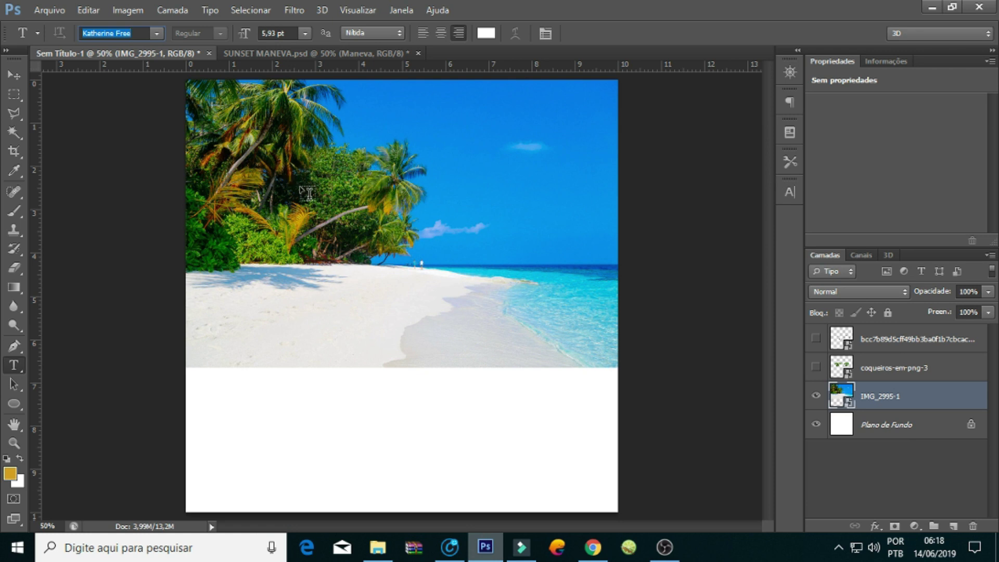
{"action": "left_click", "coordinate": [302, 52]}
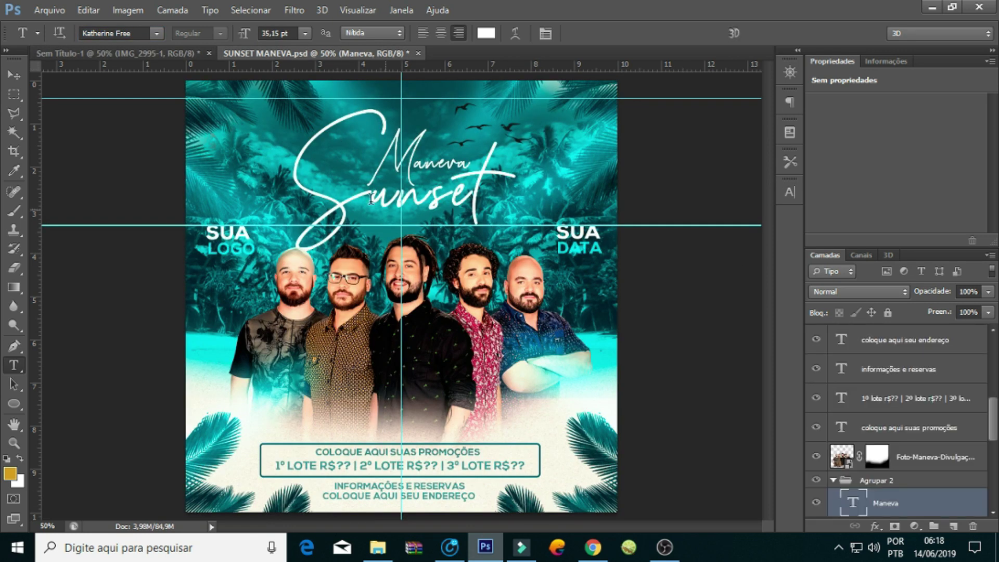
{"action": "left_click", "coordinate": [137, 52]}
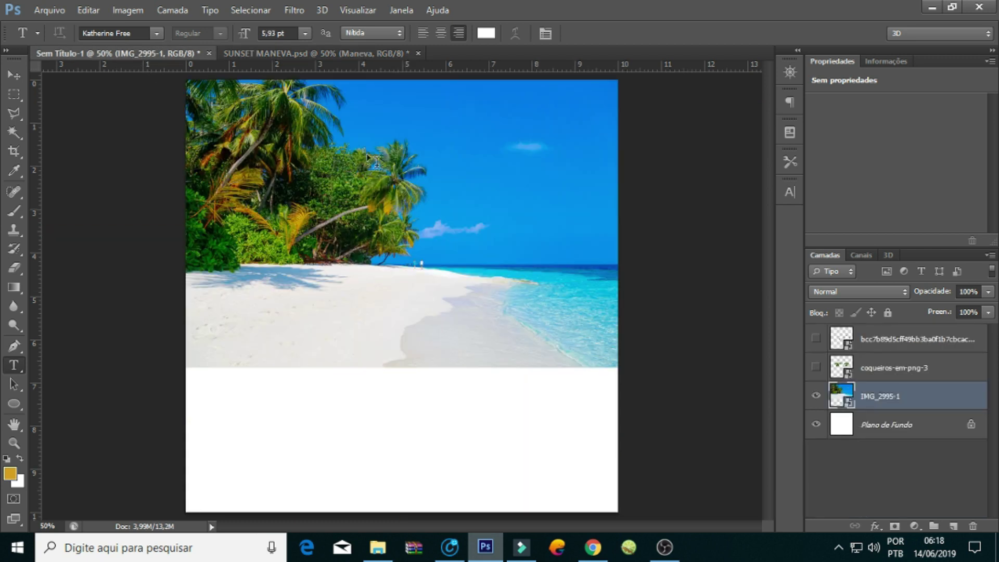
{"action": "left_click_drag", "start_coordinate": [331, 215], "coordinate": [330, 273]}
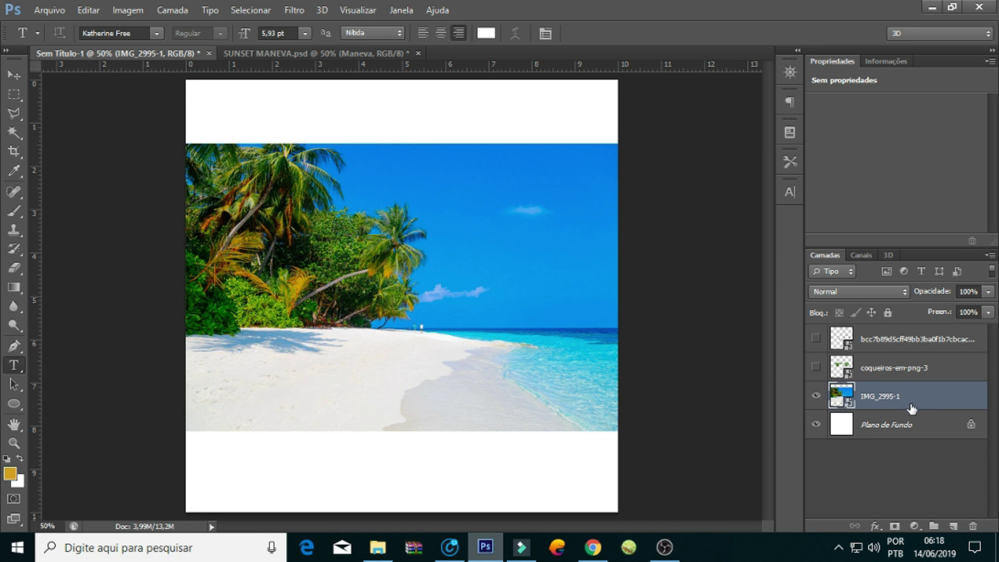
Duplicate the beach photo layer and hide the top two copies
{"action": "left_click", "coordinate": [912, 515]}
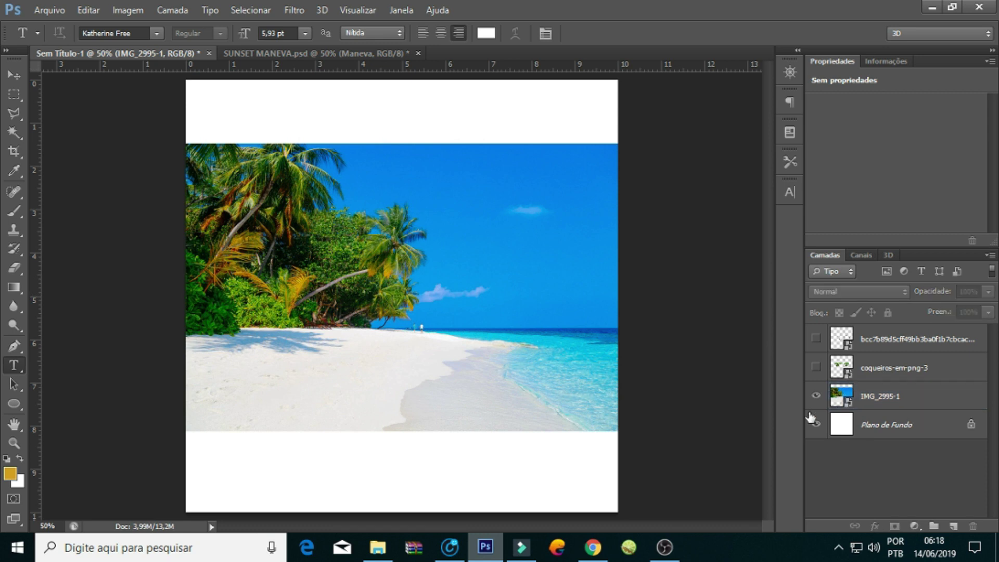
{"action": "left_click", "coordinate": [897, 399]}
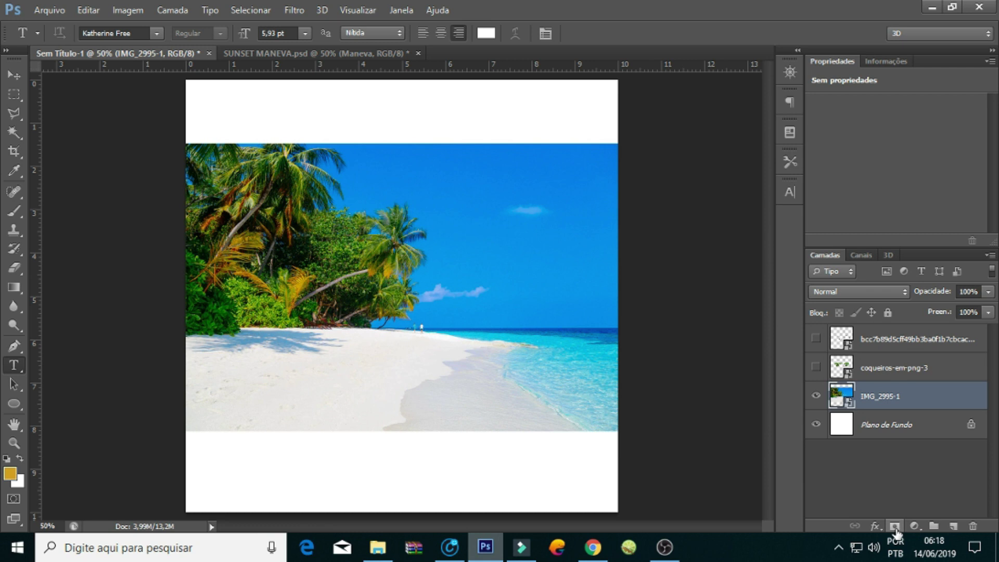
{"action": "key", "text": "ctrl+j"}
{"action": "key", "text": "ctrl+j"}
{"action": "key", "text": "ctrl+j"}
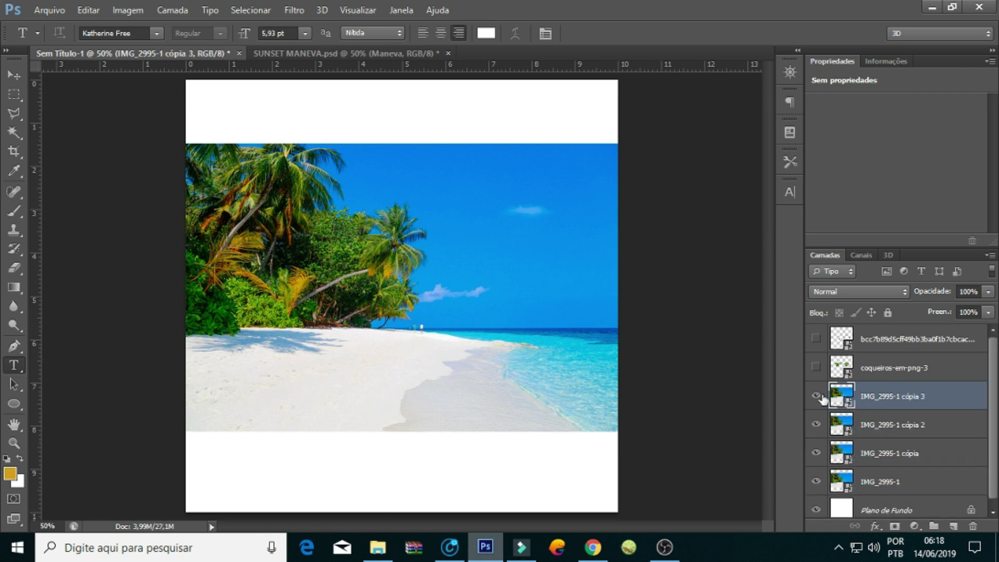
{"action": "left_click", "coordinate": [818, 396]}
{"action": "left_click", "coordinate": [816, 452]}
Flip the first beach photo copy horizontally with Virar horizontalmente
{"action": "left_click", "coordinate": [881, 458]}
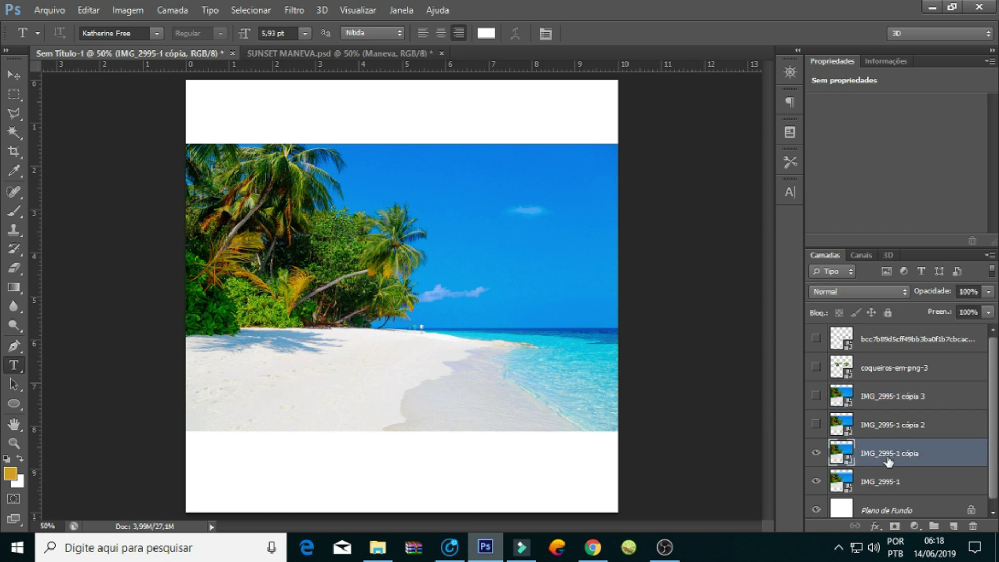
{"action": "key", "text": "ctrl+t"}
{"action": "right_click", "coordinate": [479, 320]}
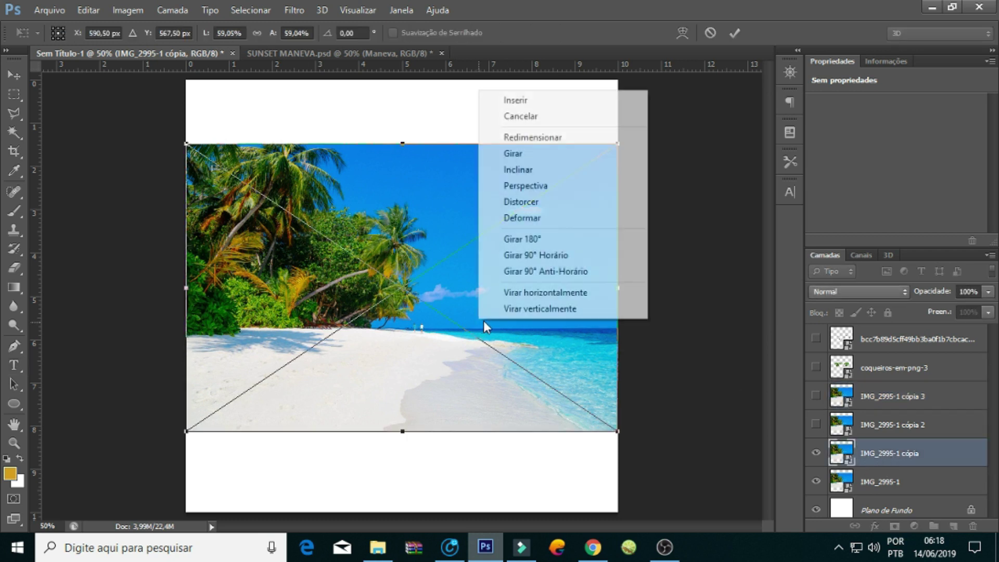
{"action": "left_click", "coordinate": [543, 293]}
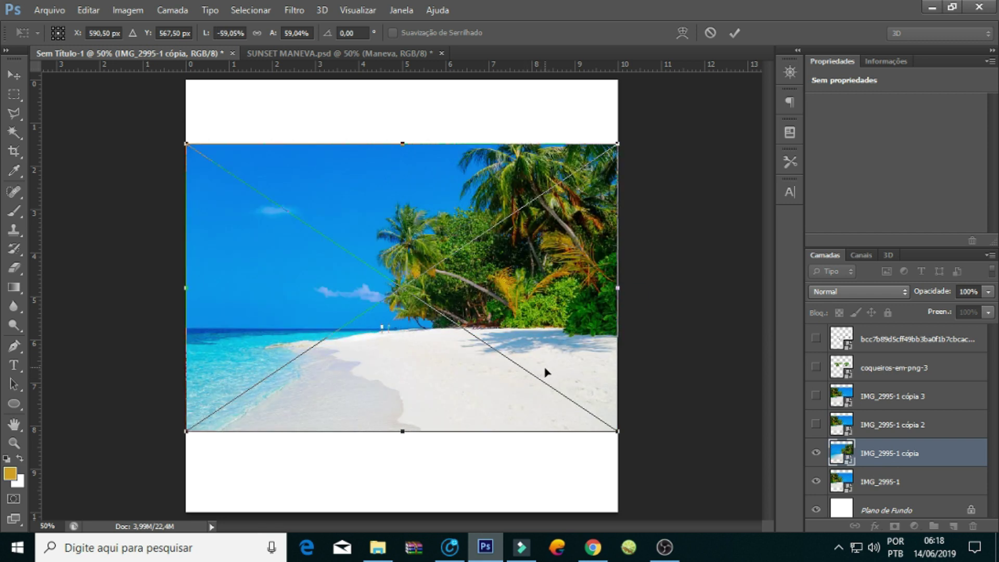
{"action": "key", "text": "t"}
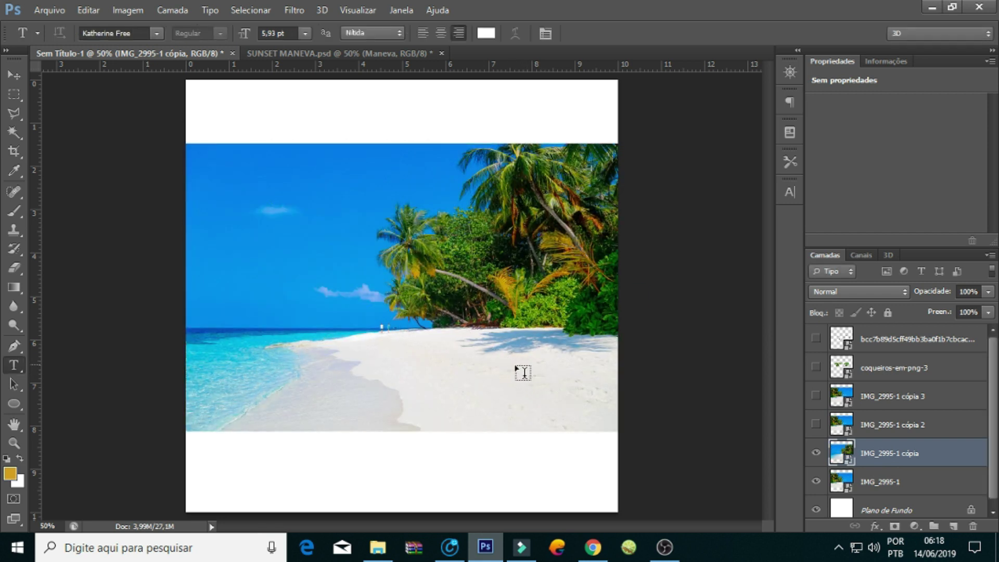
Add a layer mask to the flipped copy and set a black-to-white gradient in Multiplicação mode
{"action": "left_click", "coordinate": [895, 526]}
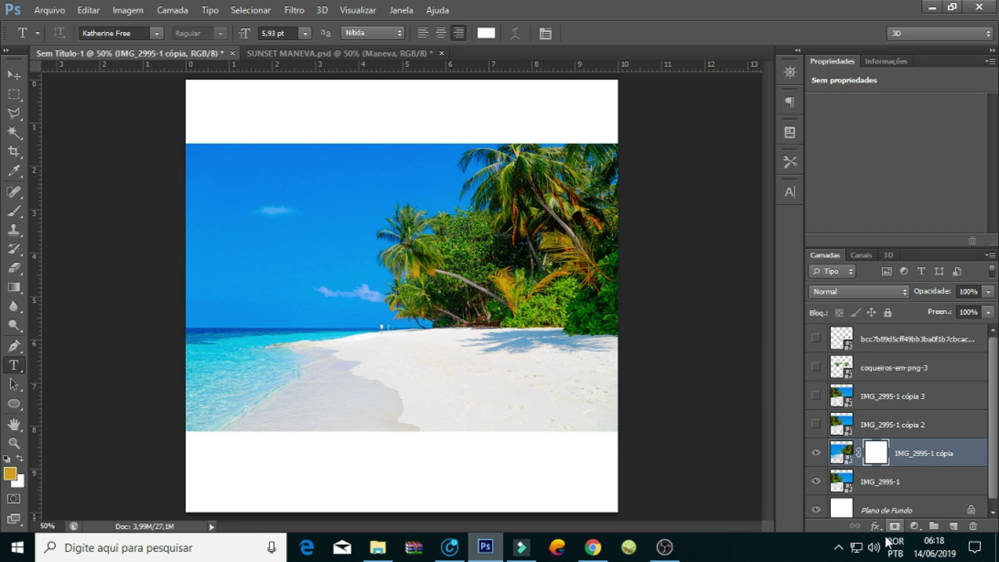
{"action": "left_click", "coordinate": [14, 287]}
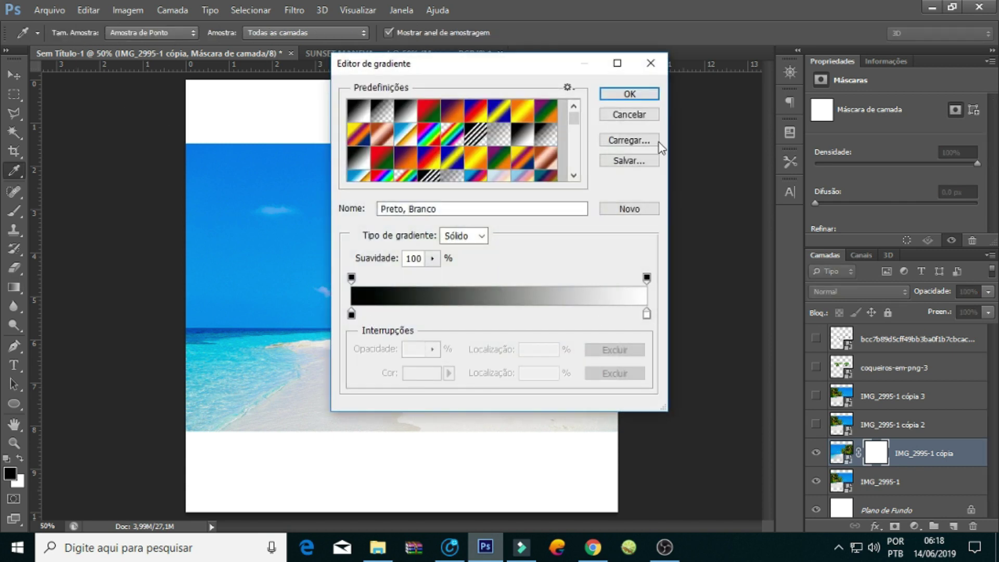
{"action": "left_click", "coordinate": [627, 94]}
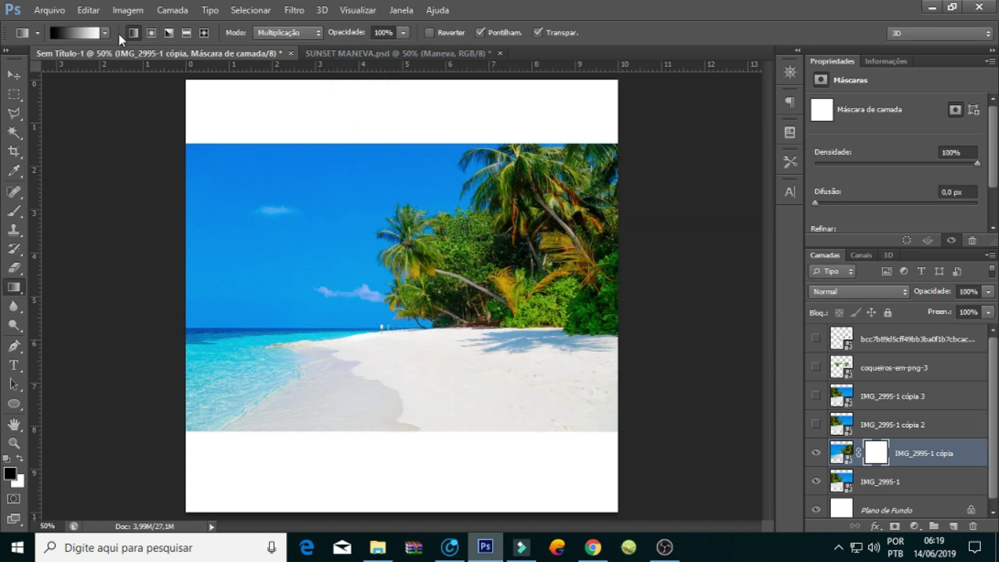
{"action": "left_click", "coordinate": [305, 33]}
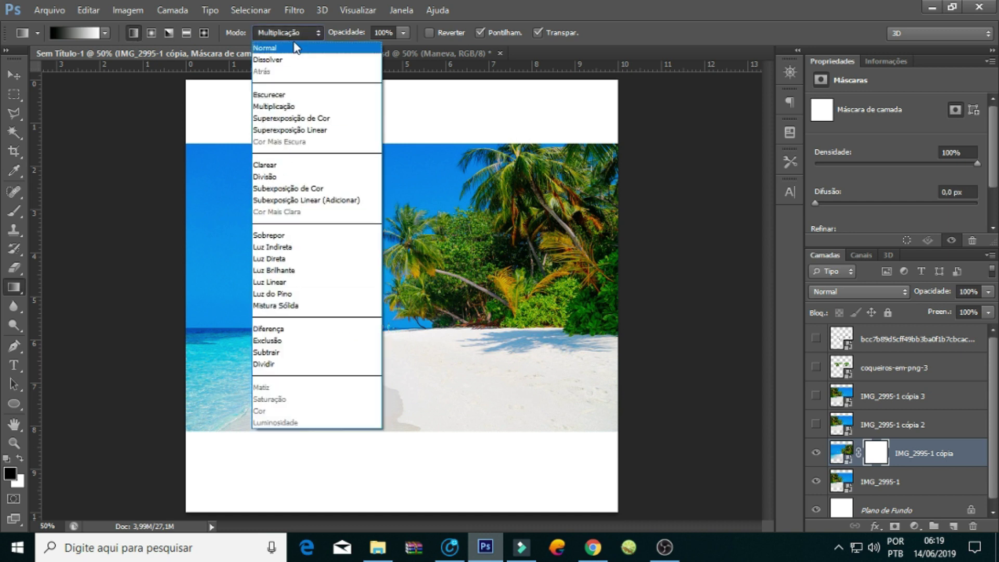
{"action": "left_click", "coordinate": [289, 106]}
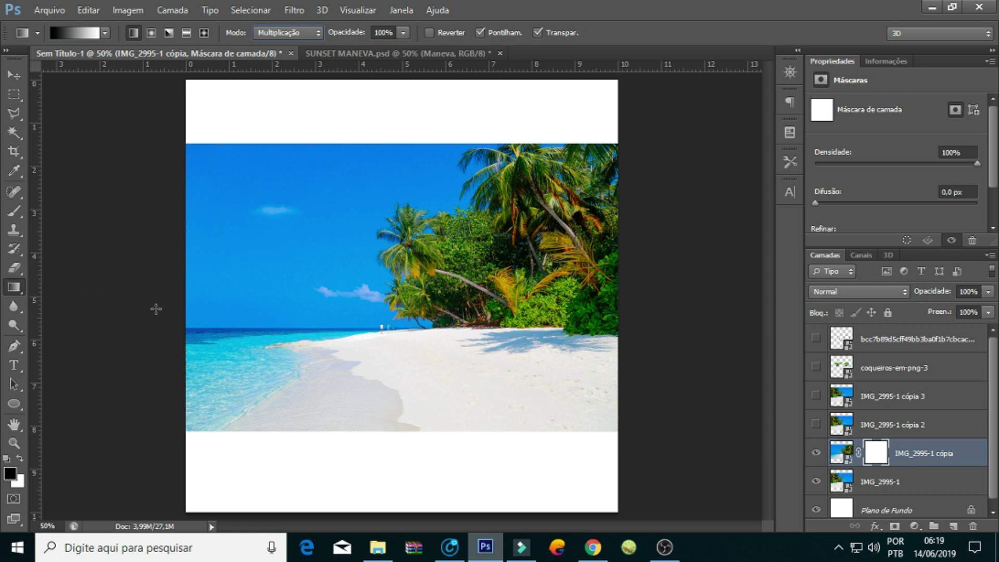
Paint gradients on the mask to blend the mirrored palm trees at the centre
{"action": "left_click_drag", "start_coordinate": [148, 309], "coordinate": [479, 307]}
{"action": "left_click_drag", "start_coordinate": [149, 310], "coordinate": [300, 304]}
{"action": "left_click_drag", "start_coordinate": [148, 301], "coordinate": [396, 287]}
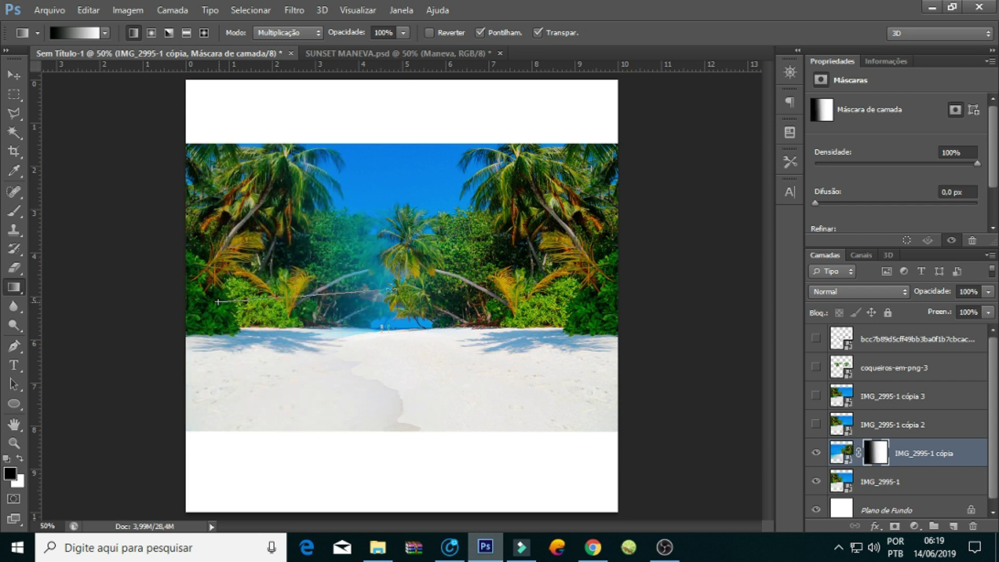
{"action": "left_click_drag", "start_coordinate": [200, 302], "coordinate": [395, 291]}
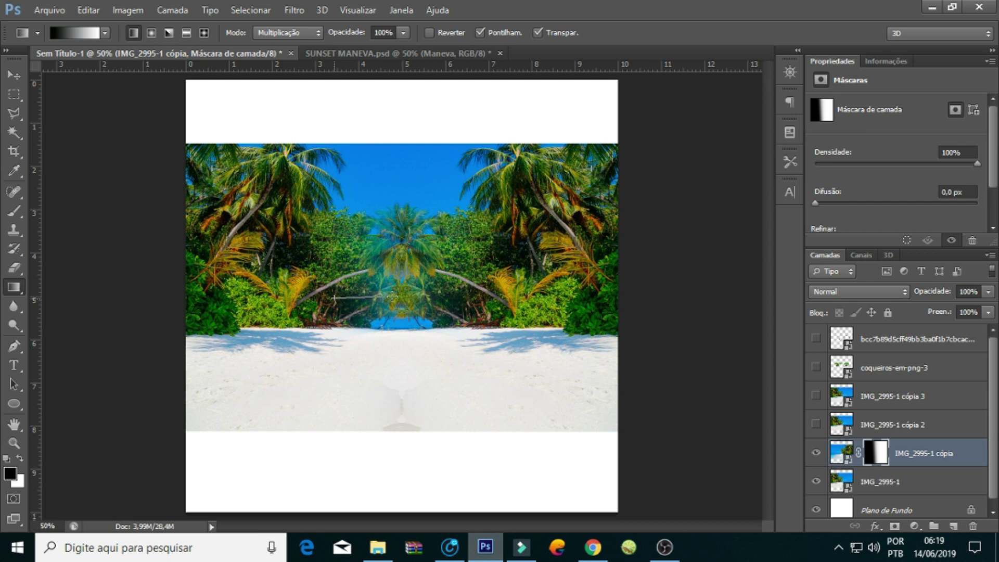
{"action": "left_click_drag", "start_coordinate": [338, 301], "coordinate": [396, 301]}
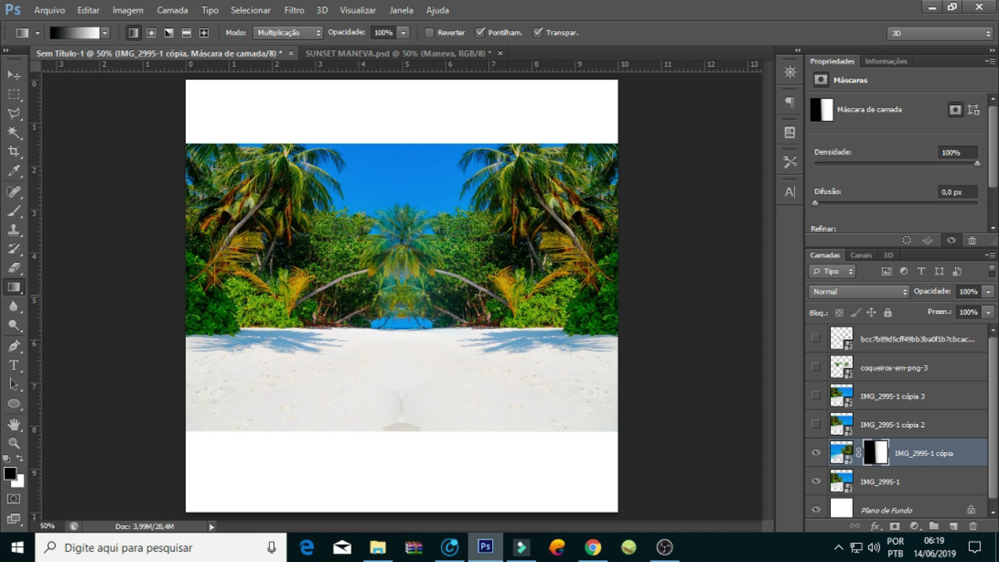
Delete the spare beach copies cópia 2 and cópia 3
{"action": "left_click", "coordinate": [903, 485], "text": "shift"}
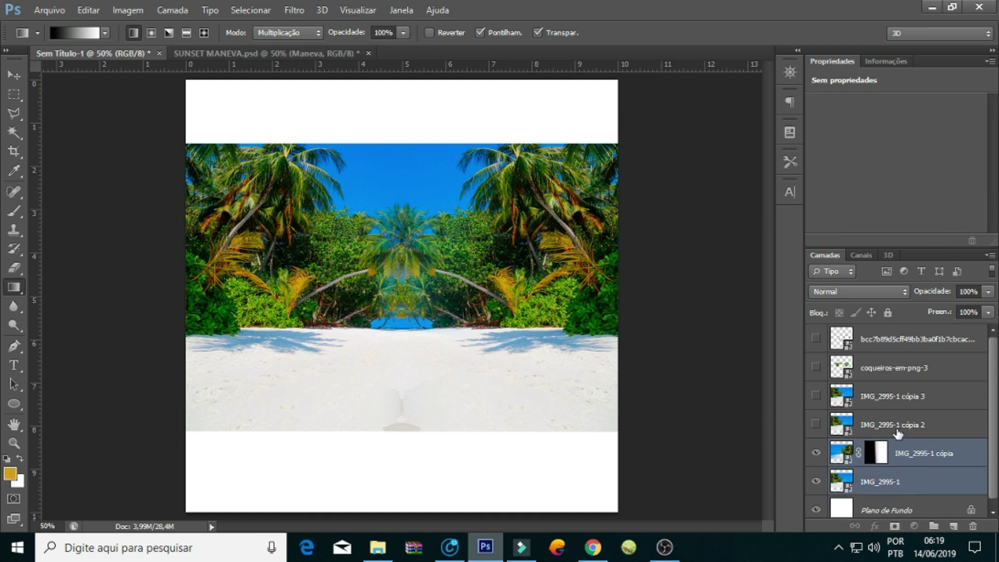
{"action": "left_click", "coordinate": [850, 437]}
{"action": "left_click", "coordinate": [816, 424]}
{"action": "left_click", "coordinate": [816, 395]}
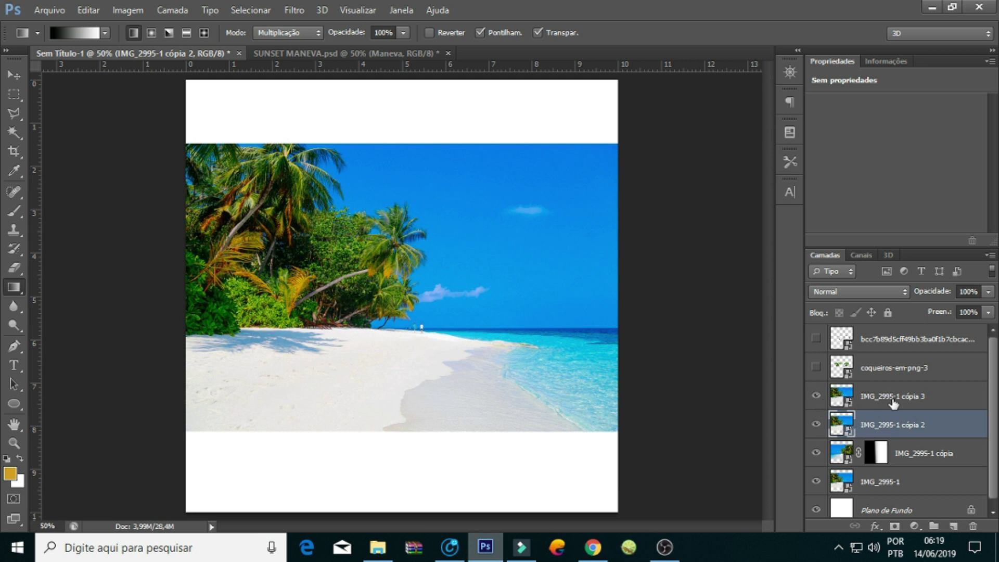
{"action": "left_click", "coordinate": [859, 405]}
{"action": "key", "text": "Delete"}
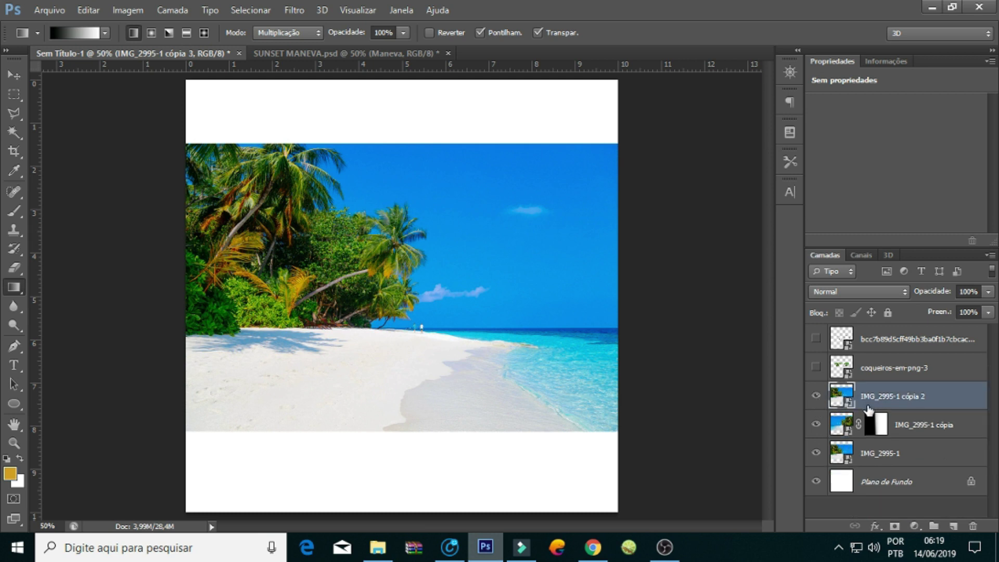
{"action": "key", "text": "Delete"}
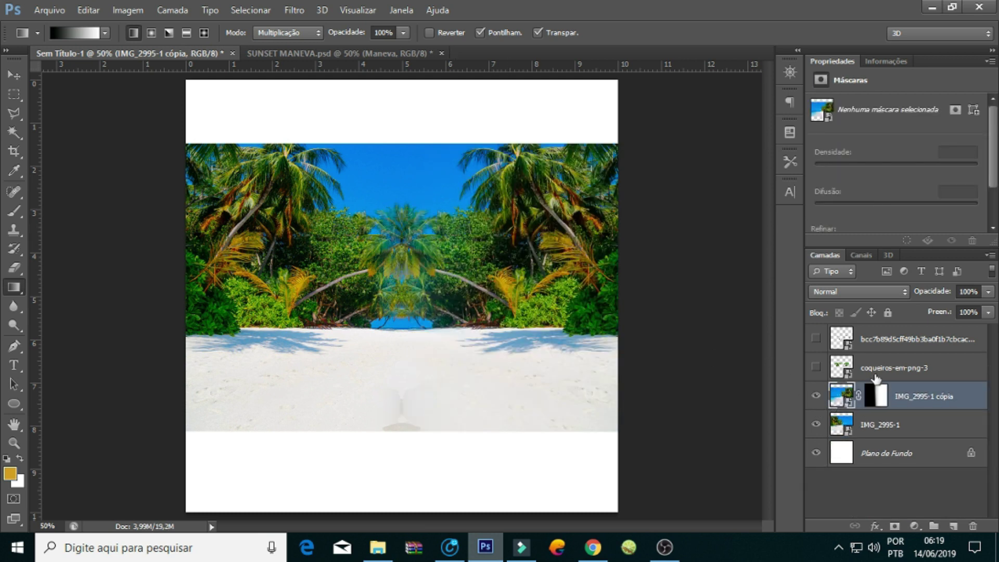
Duplicate both mirrored beach layers and shift the duplicates up the page
{"action": "left_click", "coordinate": [895, 430], "text": "shift"}
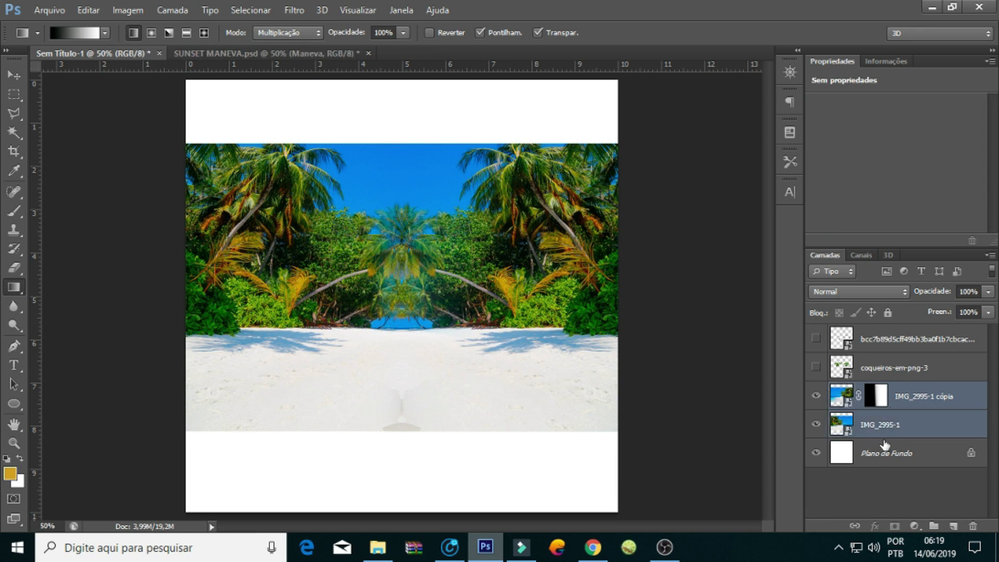
{"action": "key", "text": "ctrl+j"}
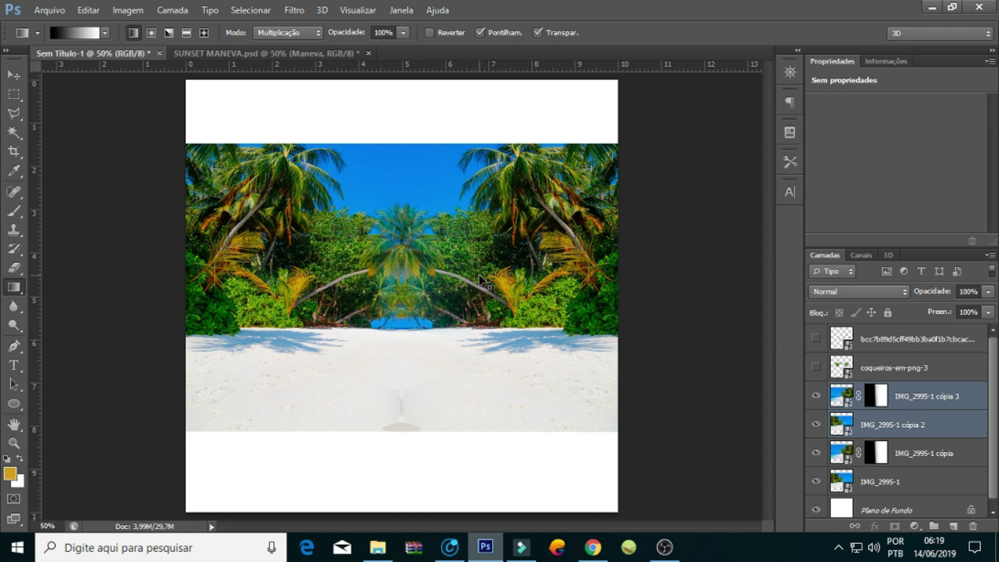
{"action": "left_click_drag", "start_coordinate": [479, 277], "coordinate": [476, 218]}
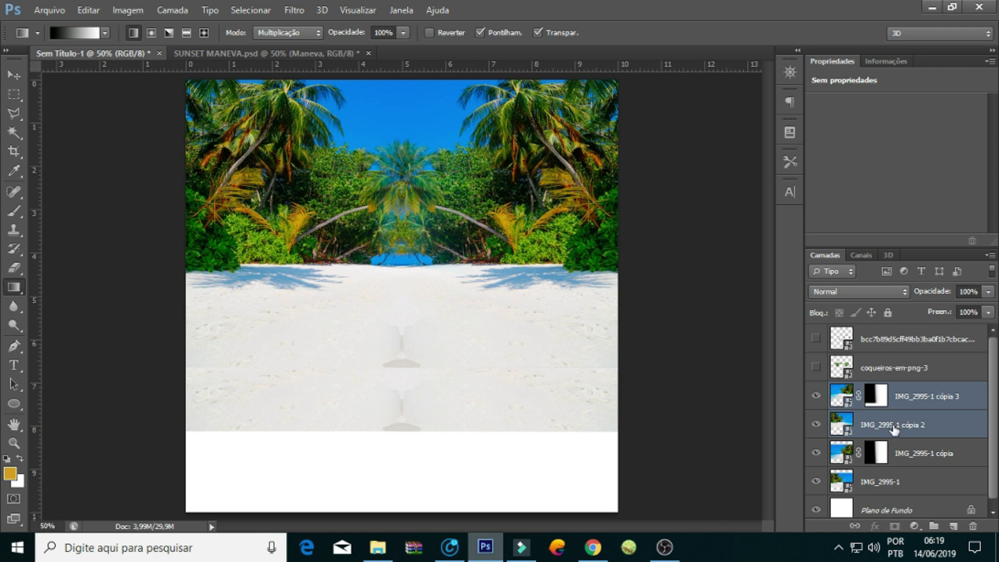
Group the duplicated beach layers as Agrupar 1 and fade its lower part with a gradient mask
{"action": "key", "text": "ctrl+g"}
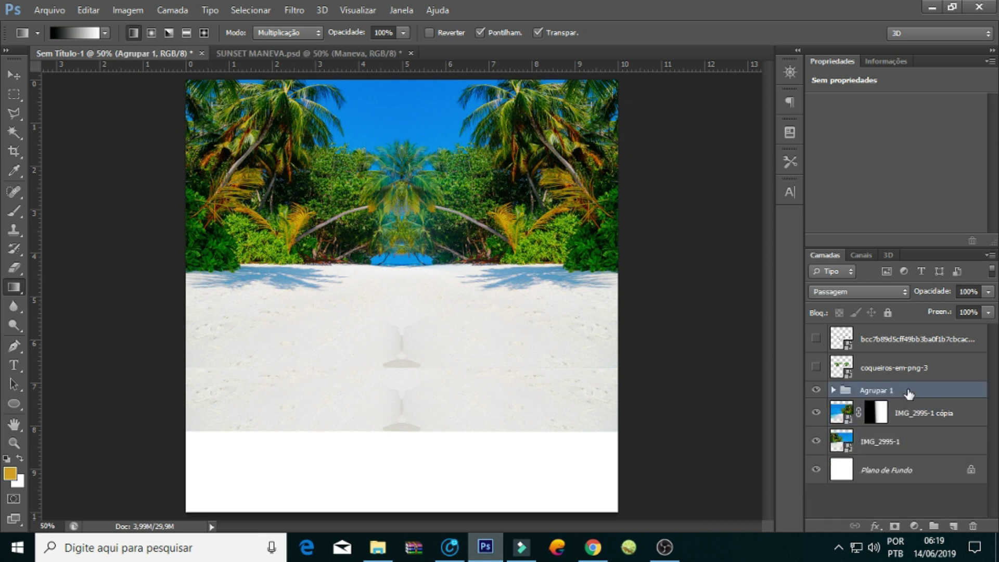
{"action": "left_click", "coordinate": [816, 390]}
{"action": "left_click", "coordinate": [817, 390]}
{"action": "left_click", "coordinate": [896, 526]}
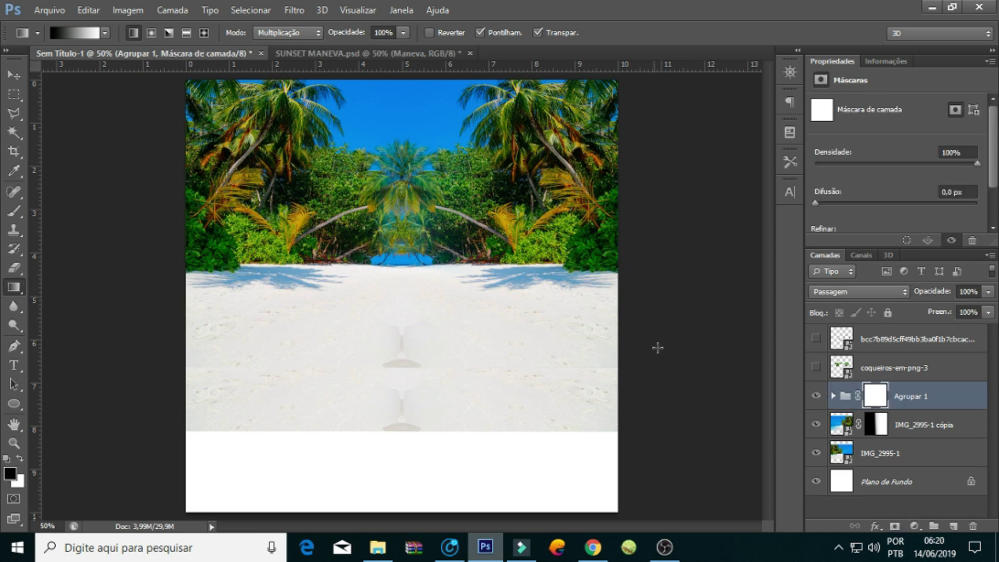
{"action": "left_click_drag", "start_coordinate": [388, 373], "coordinate": [388, 266]}
{"action": "mouse_move", "coordinate": [381, 327]}
{"action": "left_mouse_down"}
{"action": "mouse_move", "coordinate": [385, 220]}
{"action": "mouse_move", "coordinate": [378, 297]}
{"action": "left_mouse_up"}
{"action": "left_click_drag", "start_coordinate": [377, 230], "coordinate": [378, 285]}
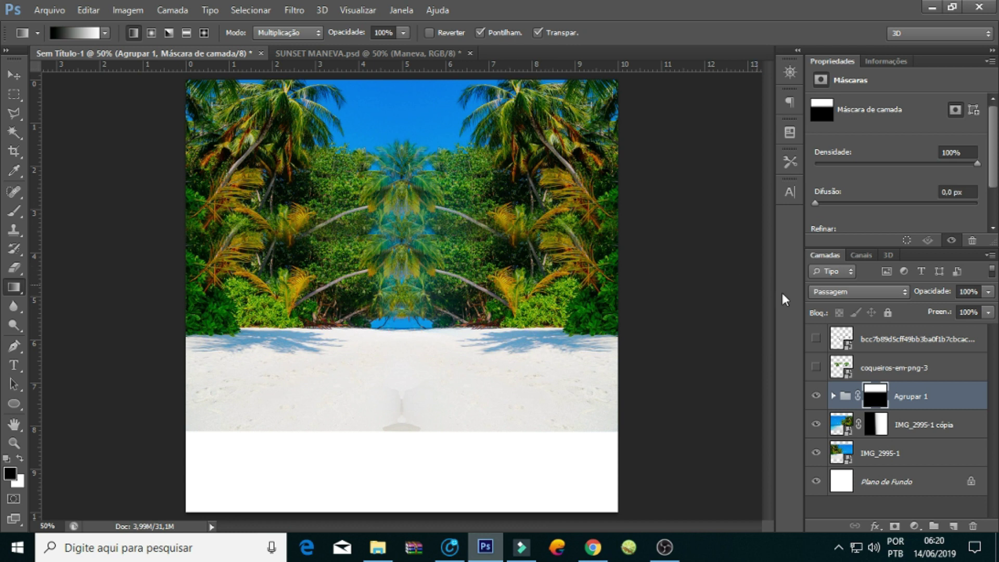
{"action": "left_click", "coordinate": [927, 401]}
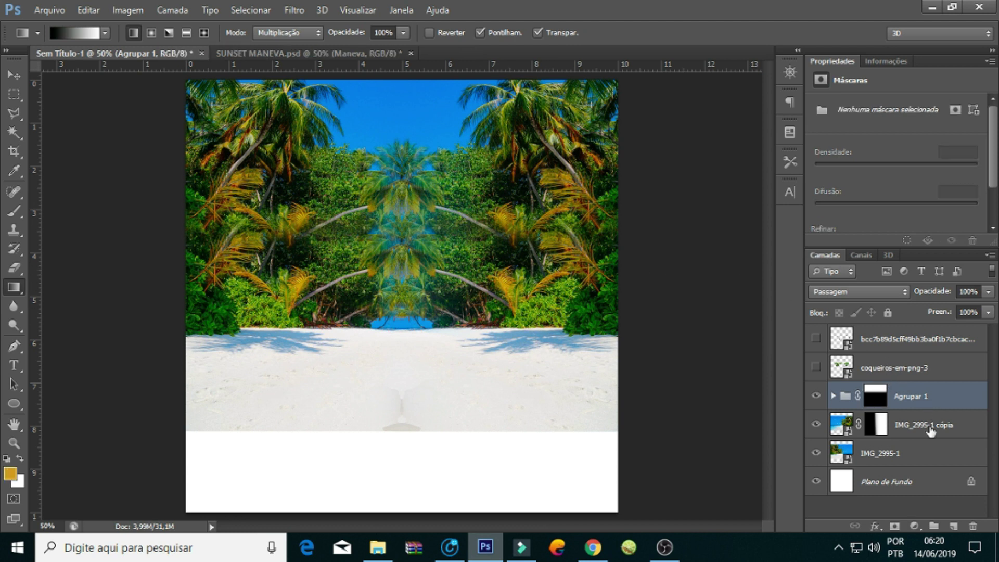
Add a Mapa de Degradê adjustment and set its start stop to dark teal #003d46
{"action": "left_click", "coordinate": [915, 527]}
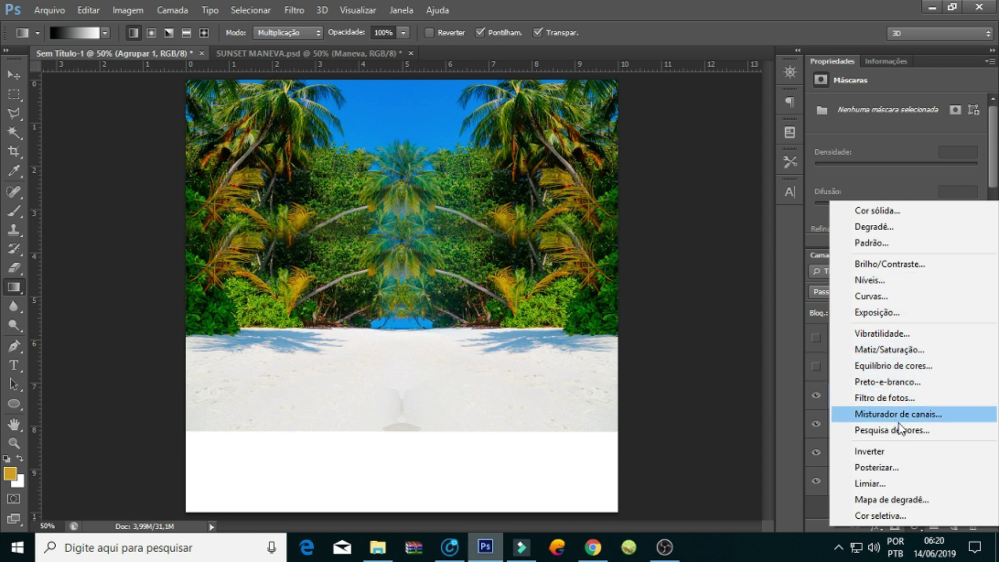
{"action": "left_click", "coordinate": [901, 501]}
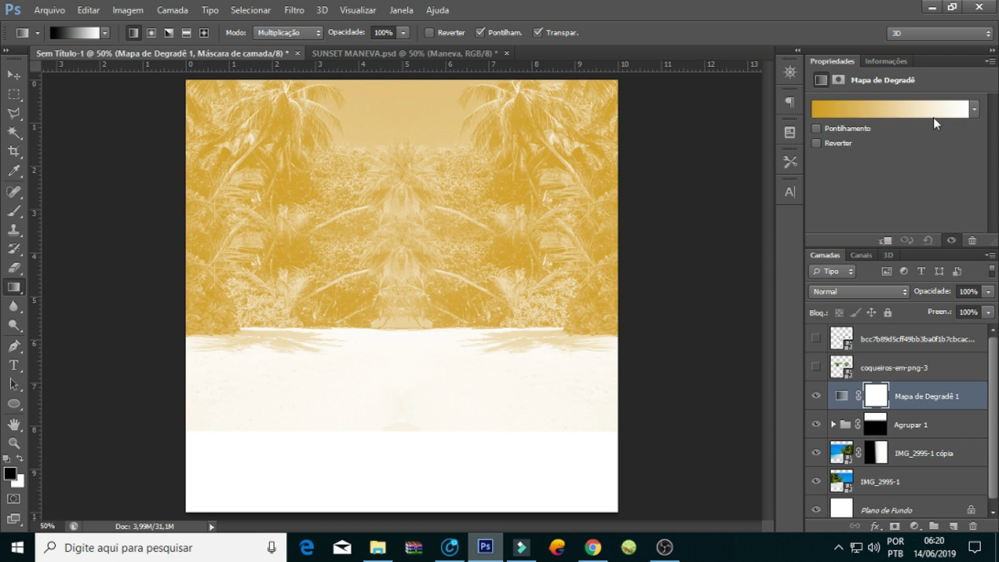
{"action": "left_click", "coordinate": [870, 111]}
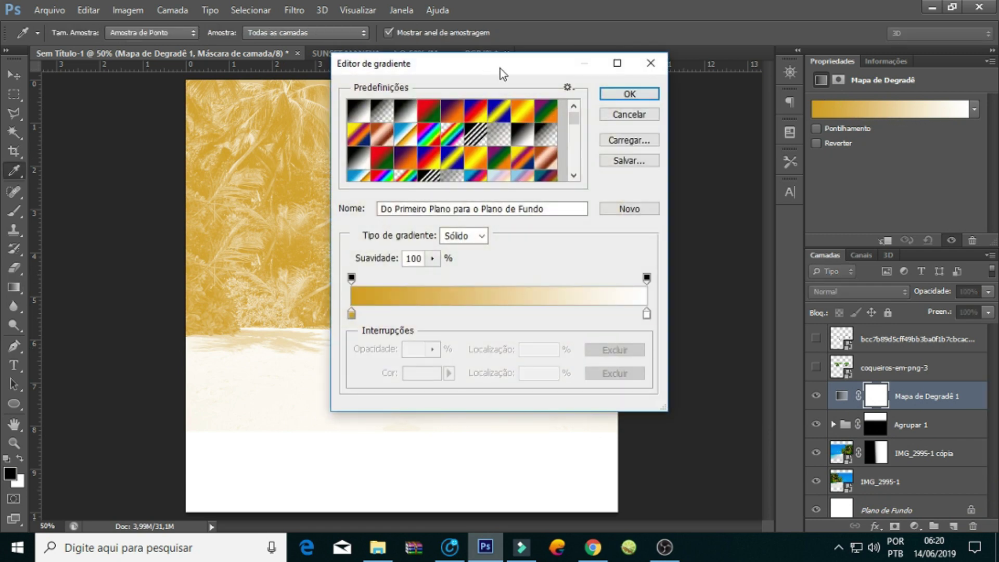
{"action": "left_click_drag", "start_coordinate": [501, 68], "coordinate": [752, 54]}
{"action": "left_click", "coordinate": [603, 300]}
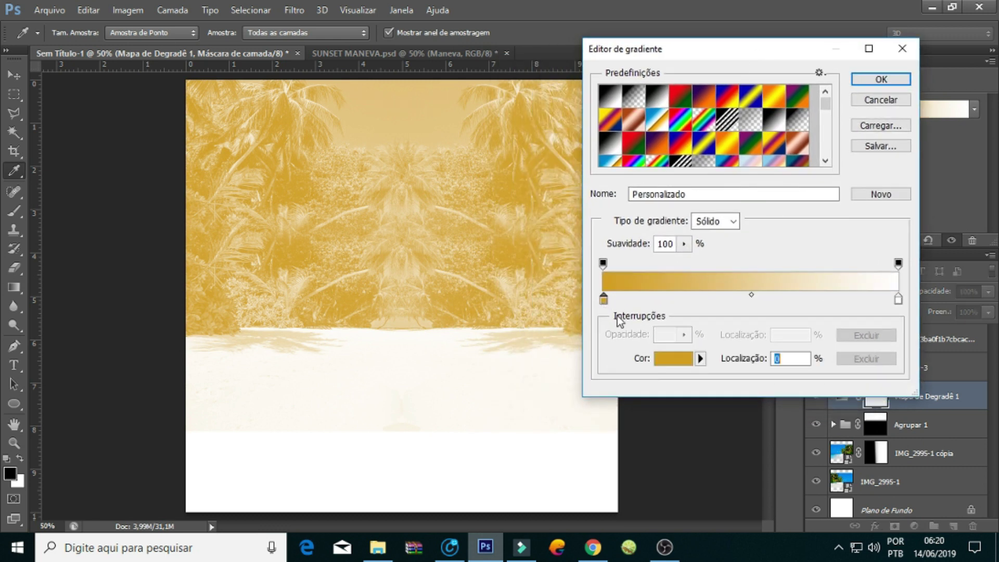
{"action": "left_click", "coordinate": [667, 362]}
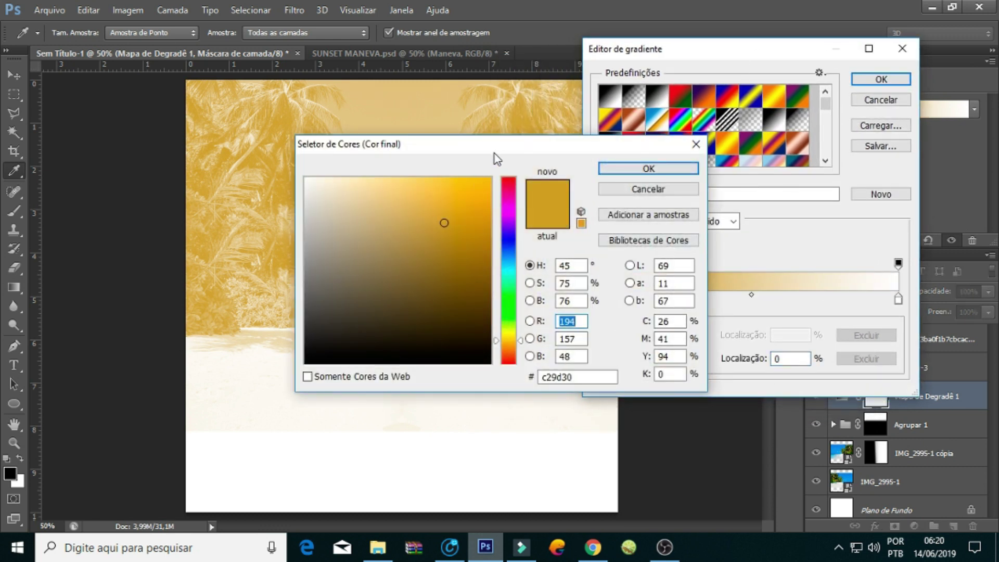
{"action": "left_click_drag", "start_coordinate": [495, 154], "coordinate": [653, 152]}
{"action": "left_click", "coordinate": [666, 275]}
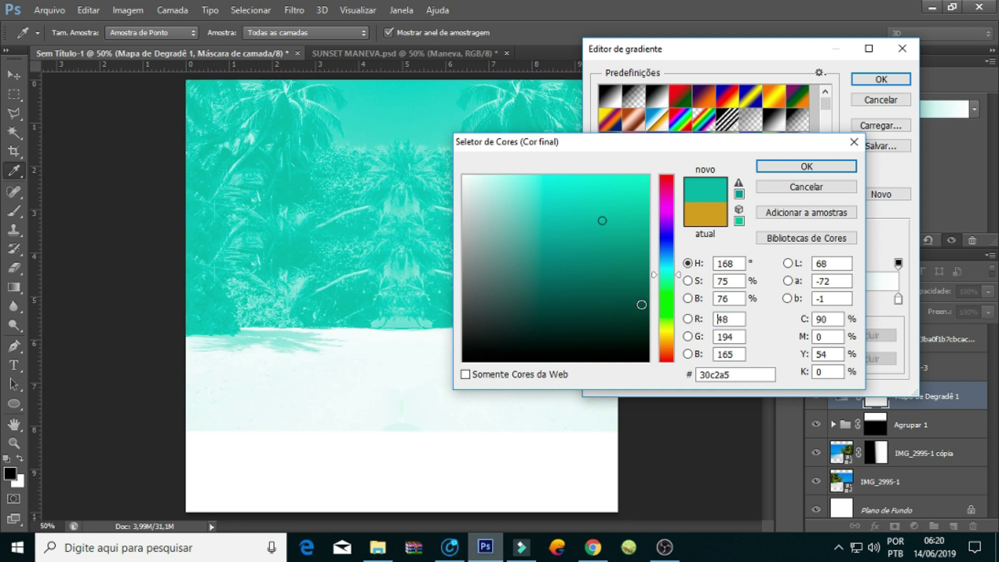
{"action": "left_click", "coordinate": [642, 315]}
{"action": "left_click", "coordinate": [647, 311]}
{"action": "left_click", "coordinate": [667, 266]}
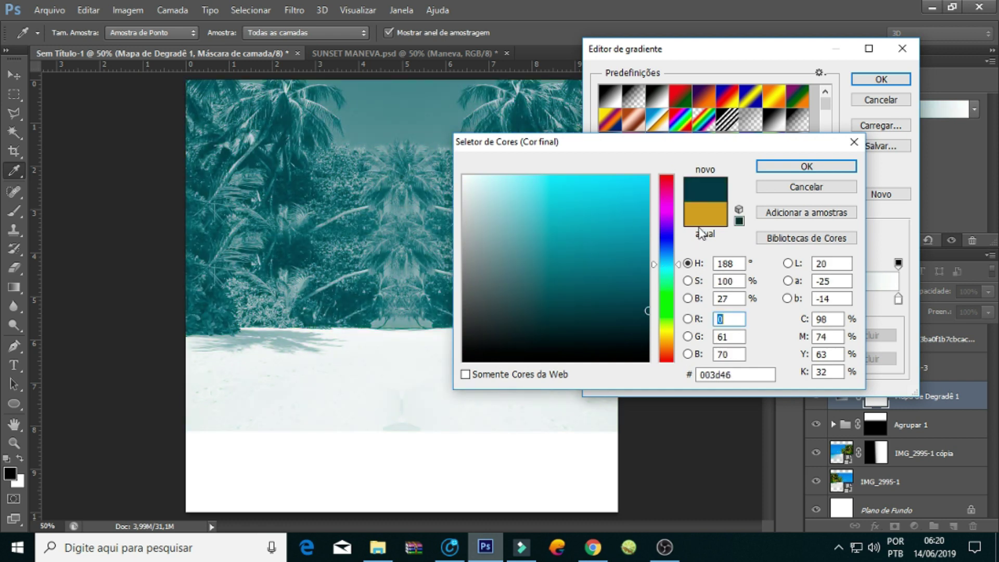
{"action": "left_click", "coordinate": [784, 167]}
Set the gradient's end stop to bright cyan #00d6fd and apply the gradient
{"action": "left_click", "coordinate": [899, 300]}
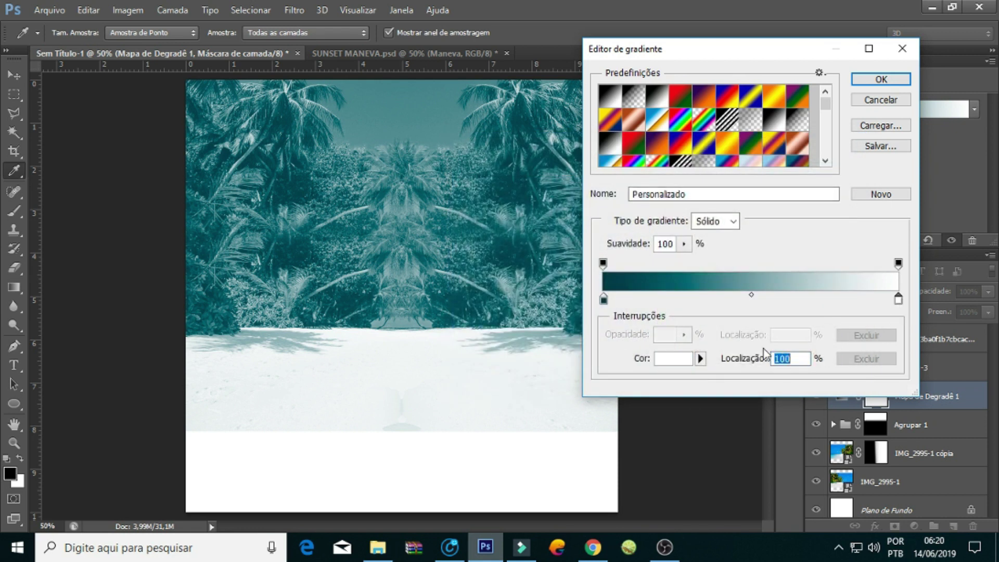
{"action": "left_click", "coordinate": [673, 358]}
{"action": "left_click", "coordinate": [664, 279]}
{"action": "left_click_drag", "start_coordinate": [648, 177], "coordinate": [648, 179]}
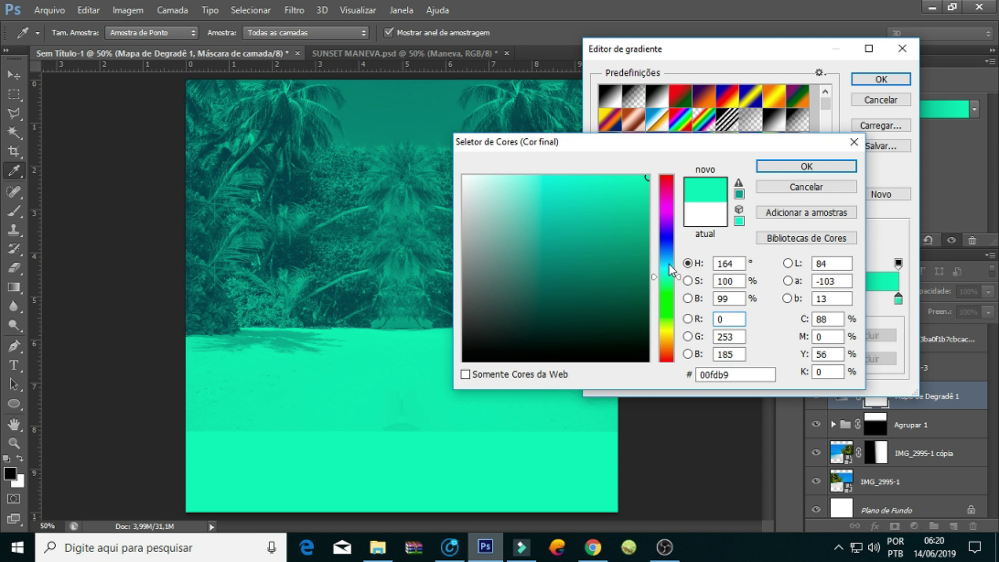
{"action": "left_click", "coordinate": [669, 264]}
{"action": "left_click", "coordinate": [806, 167]}
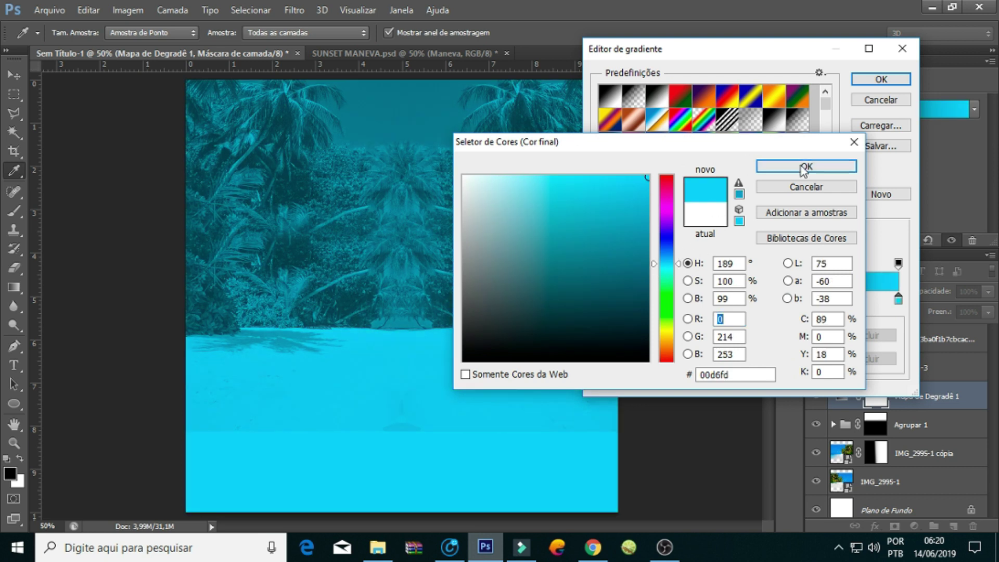
{"action": "left_click", "coordinate": [880, 79]}
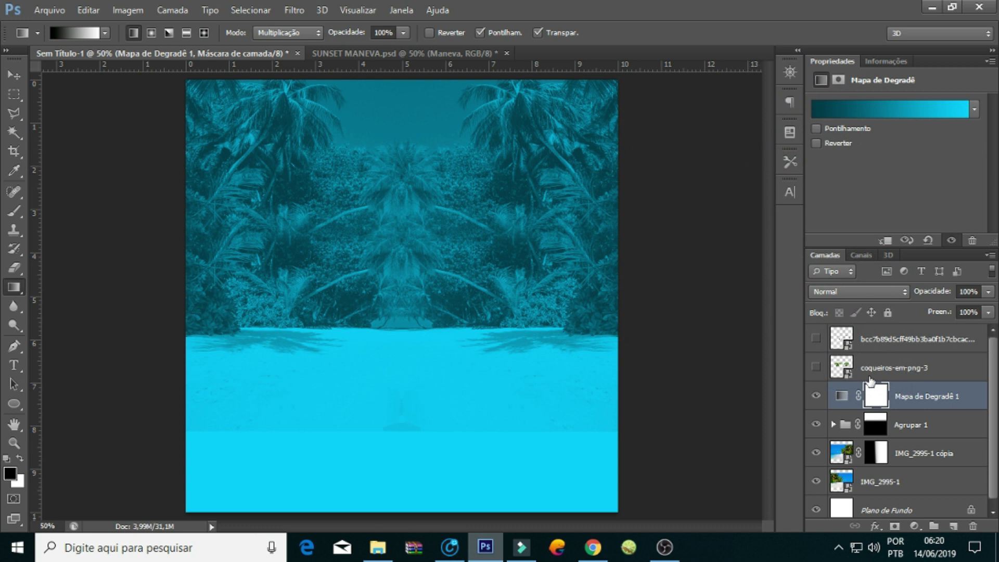
Show the coqueiros-em-png-3 palm leaves and position them just above the beach
{"action": "left_click", "coordinate": [816, 368]}
{"action": "left_click", "coordinate": [906, 368]}
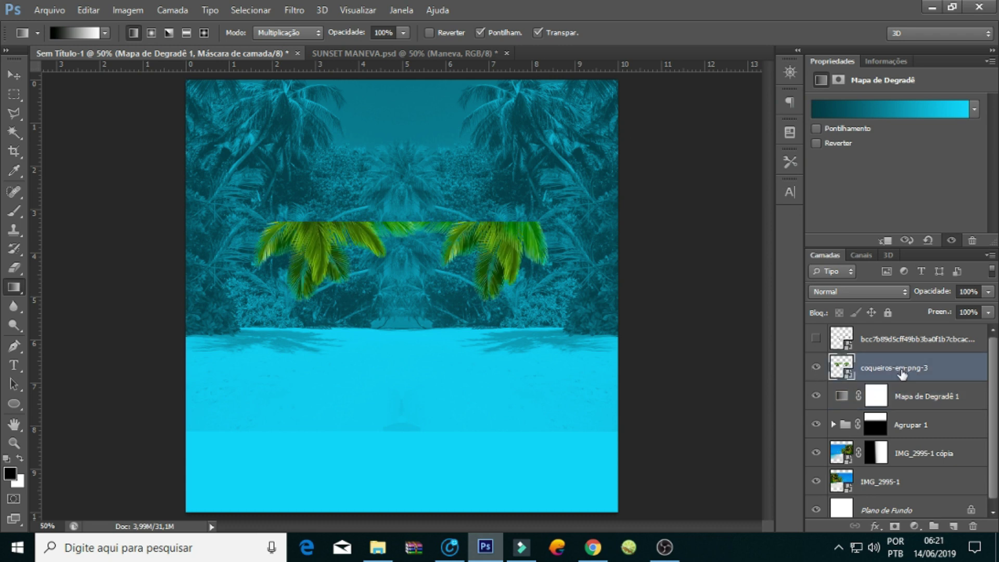
{"action": "left_click", "coordinate": [817, 368]}
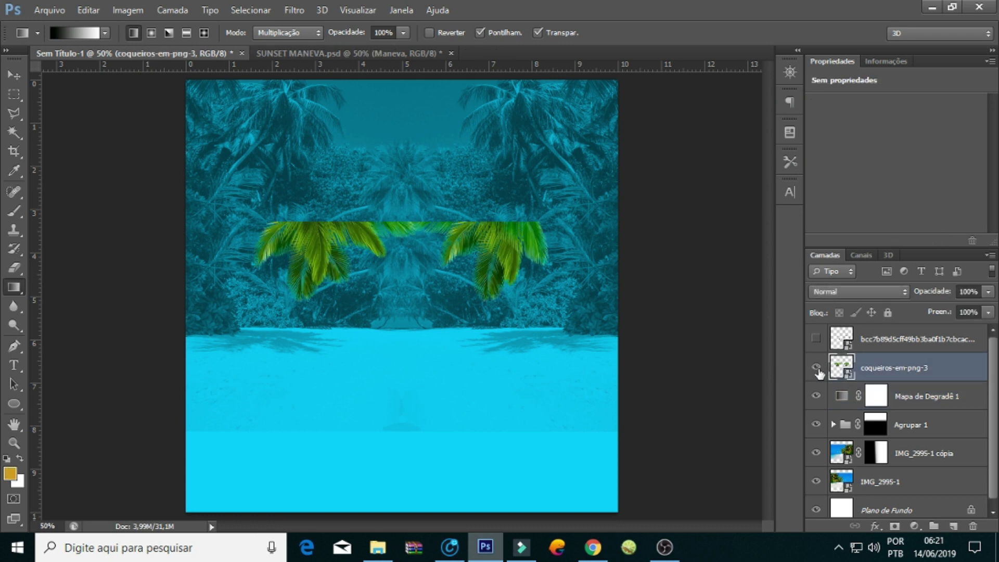
{"action": "left_click", "coordinate": [816, 368]}
{"action": "left_click", "coordinate": [816, 368]}
{"action": "left_click_drag", "start_coordinate": [457, 250], "coordinate": [458, 108]}
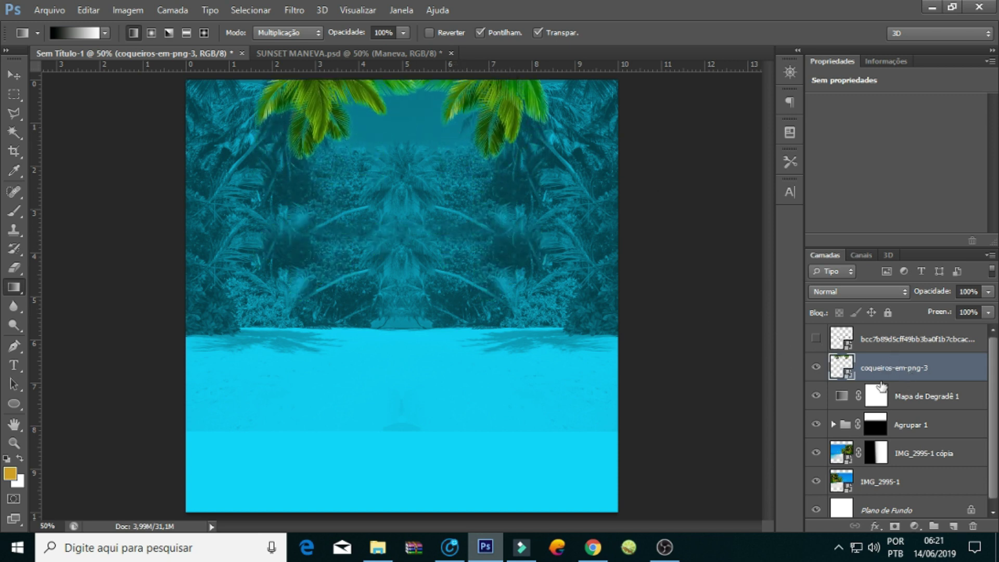
{"action": "mouse_move", "coordinate": [471, 103]}
{"action": "left_mouse_down"}
{"action": "mouse_move", "coordinate": [400, 115]}
{"action": "mouse_move", "coordinate": [459, 288]}
{"action": "left_mouse_up"}
{"action": "left_click", "coordinate": [15, 94]}
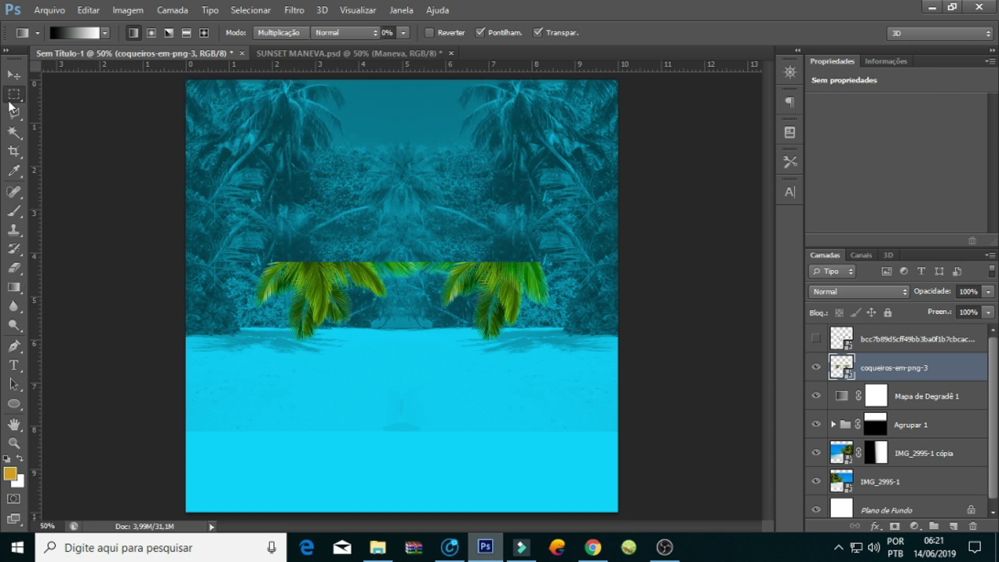
Copy the right-hand palm leaves to a new Camada 1 layer and delete the original layer
{"action": "left_click_drag", "start_coordinate": [415, 250], "coordinate": [586, 334]}
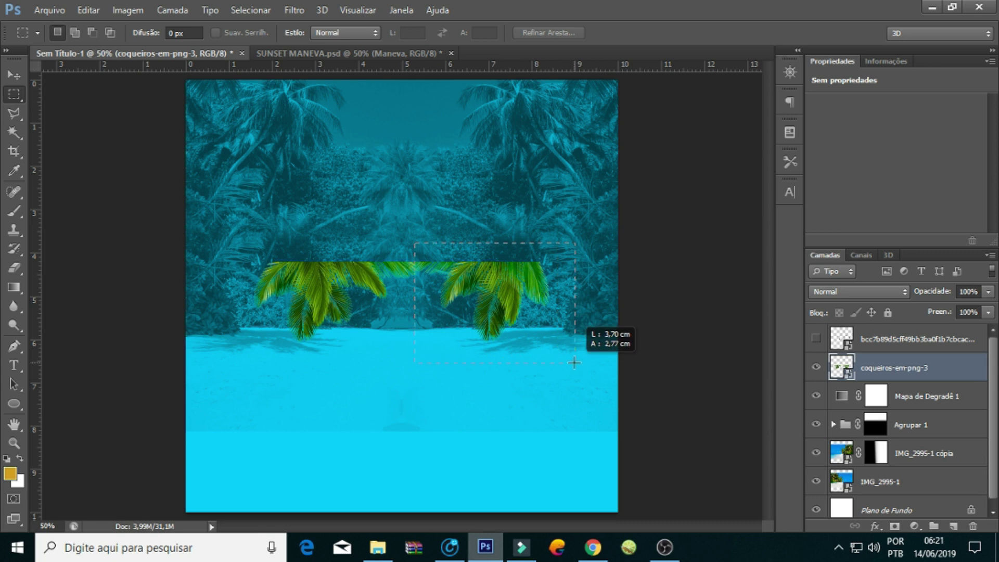
{"action": "key", "text": "ctrl+j"}
{"action": "left_click", "coordinate": [909, 396]}
{"action": "key", "text": "Delete"}
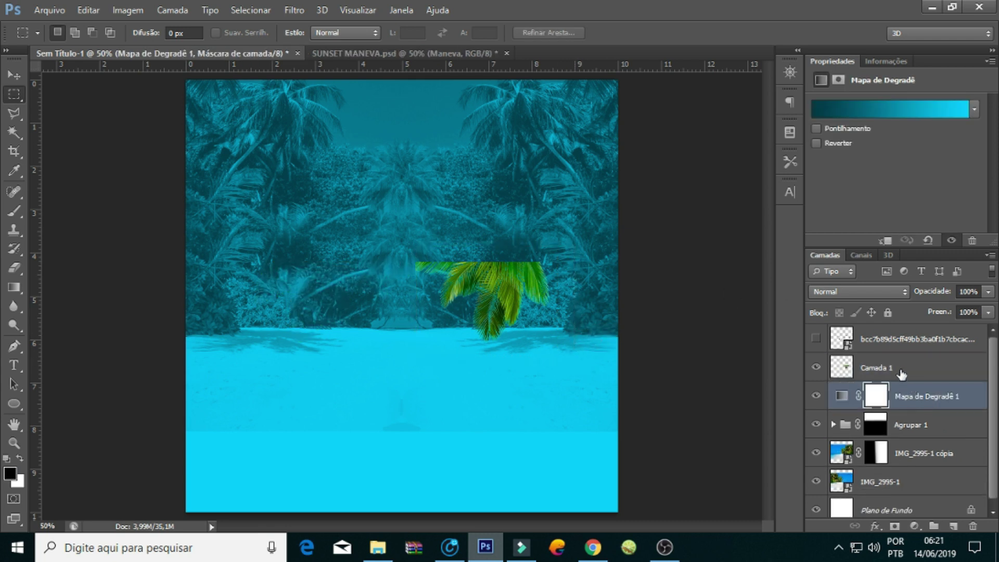
{"action": "left_click", "coordinate": [898, 370]}
Move, enlarge and rotate the Camada 1 palm leaf into the top-right corner
{"action": "key", "text": "ctrl+t"}
{"action": "left_click_drag", "start_coordinate": [492, 284], "coordinate": [576, 95]}
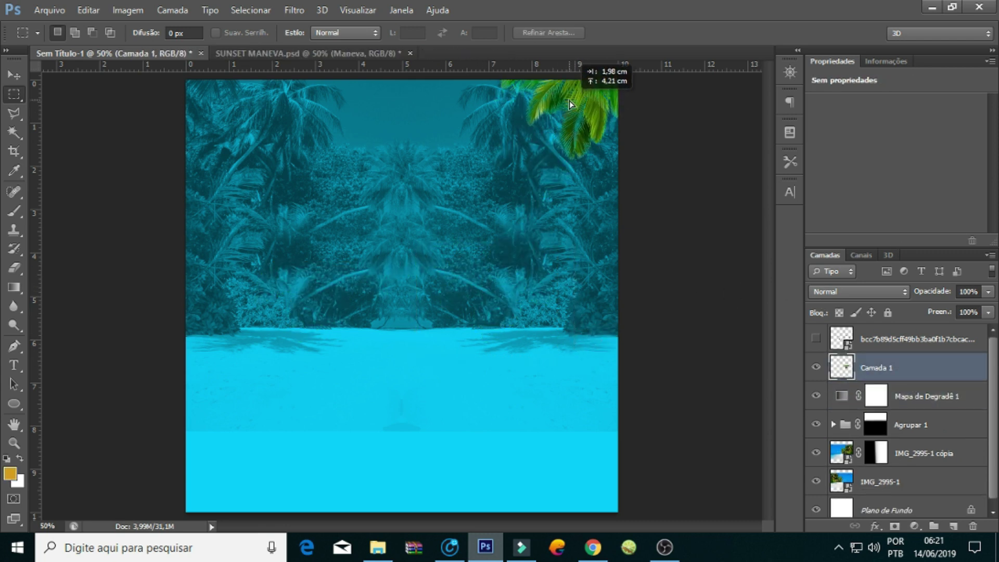
{"action": "mouse_move", "coordinate": [634, 151]}
{"action": "left_mouse_down"}
{"action": "mouse_move", "coordinate": [685, 184]}
{"action": "mouse_move", "coordinate": [658, 205]}
{"action": "left_mouse_up"}
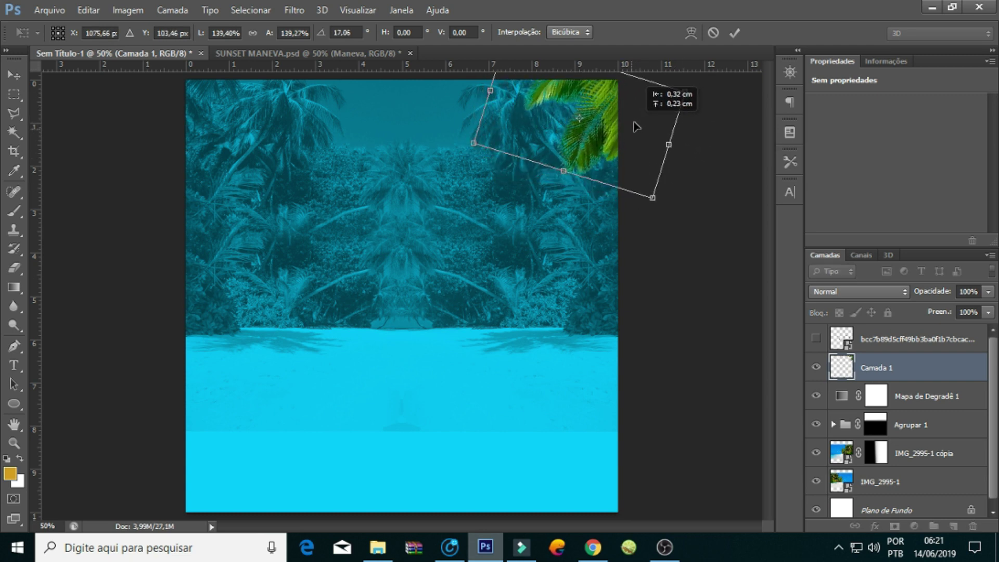
{"action": "left_click_drag", "start_coordinate": [635, 127], "coordinate": [635, 144]}
{"action": "key", "text": "Return"}
{"action": "key", "text": "m"}
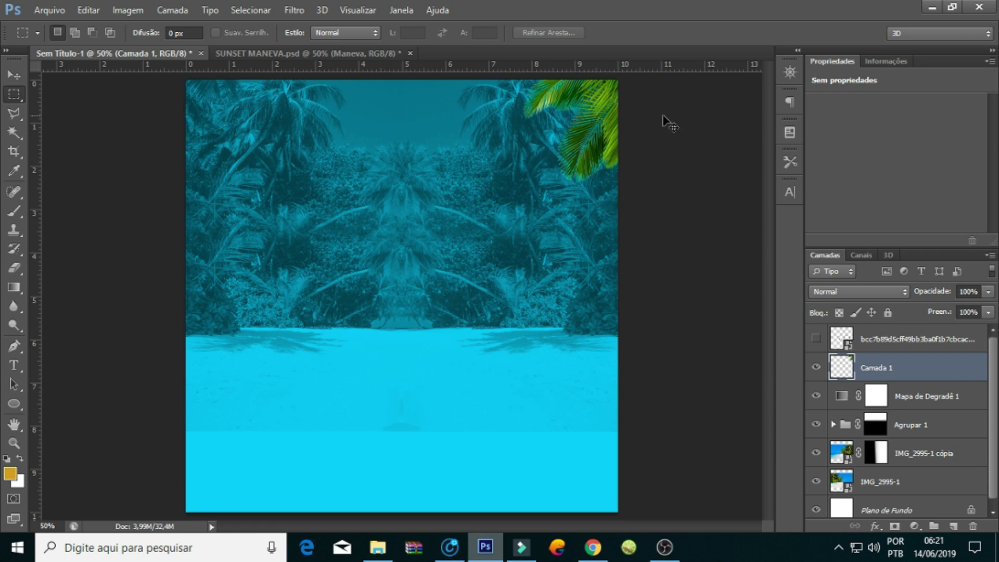
Shift the palm leaf's hue by +113 in Hue/Saturation to dark teal
{"action": "key", "text": "ctrl+u"}
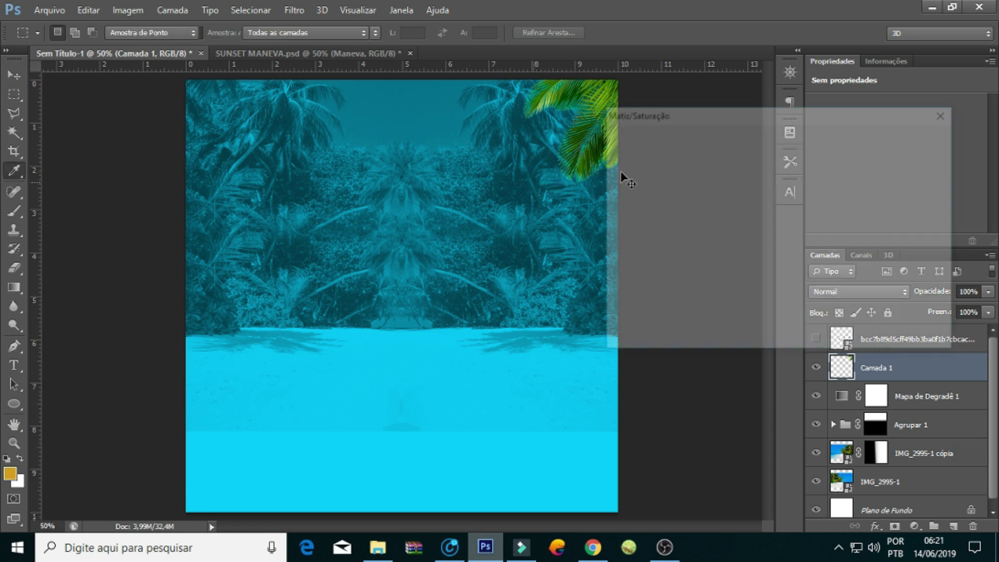
{"action": "mouse_move", "coordinate": [745, 208]}
{"action": "left_mouse_down"}
{"action": "mouse_move", "coordinate": [811, 209]}
{"action": "mouse_move", "coordinate": [713, 208]}
{"action": "mouse_move", "coordinate": [773, 210]}
{"action": "left_mouse_up"}
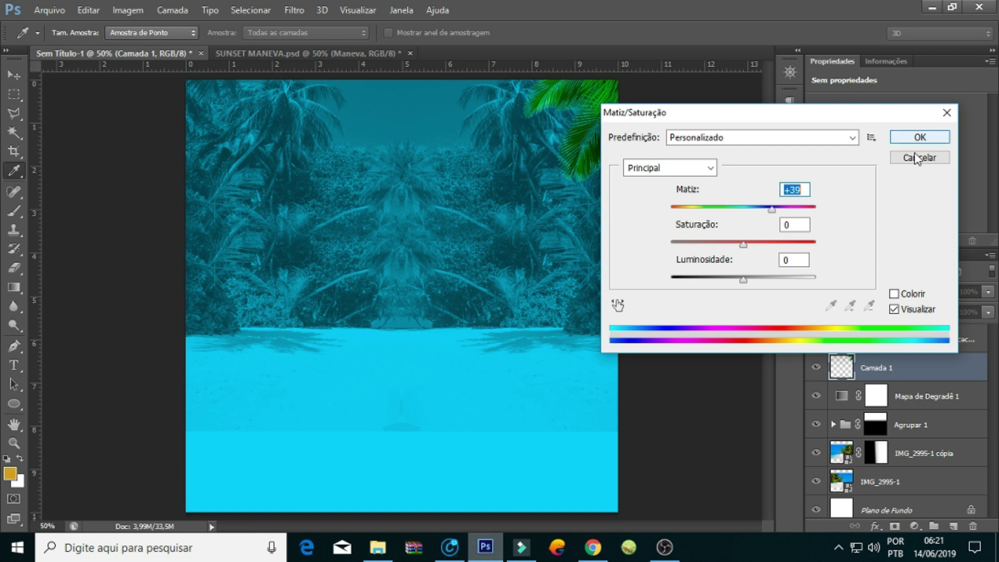
{"action": "left_click", "coordinate": [919, 157]}
{"action": "key", "text": "ctrl+u"}
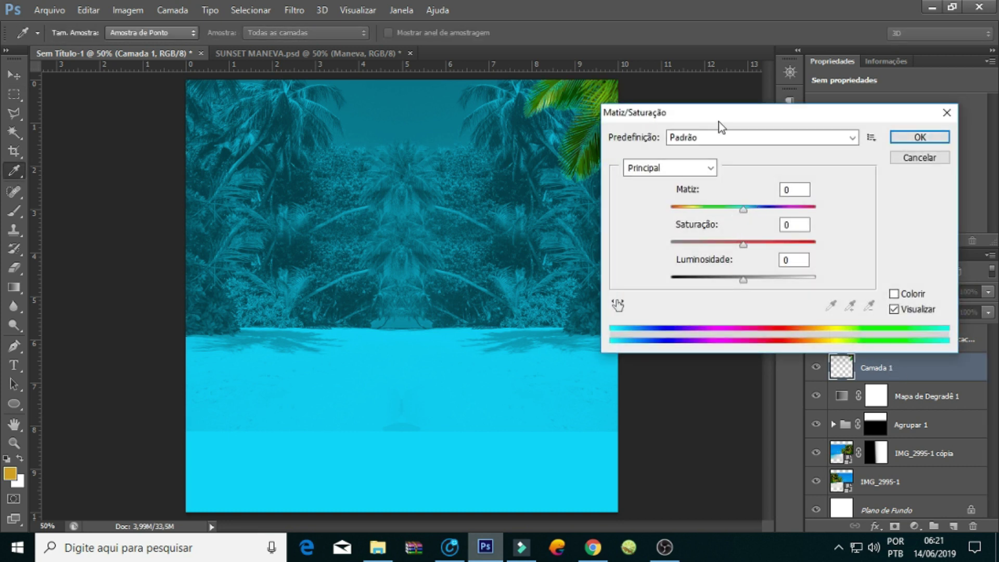
{"action": "left_click_drag", "start_coordinate": [744, 210], "coordinate": [797, 207]}
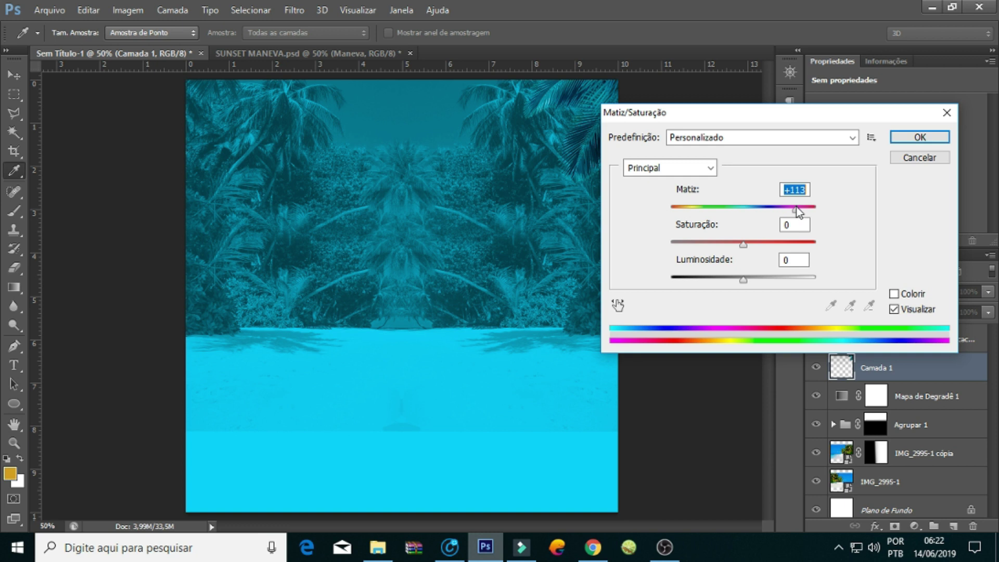
{"action": "left_click_drag", "start_coordinate": [795, 208], "coordinate": [799, 211]}
{"action": "left_click", "coordinate": [906, 137]}
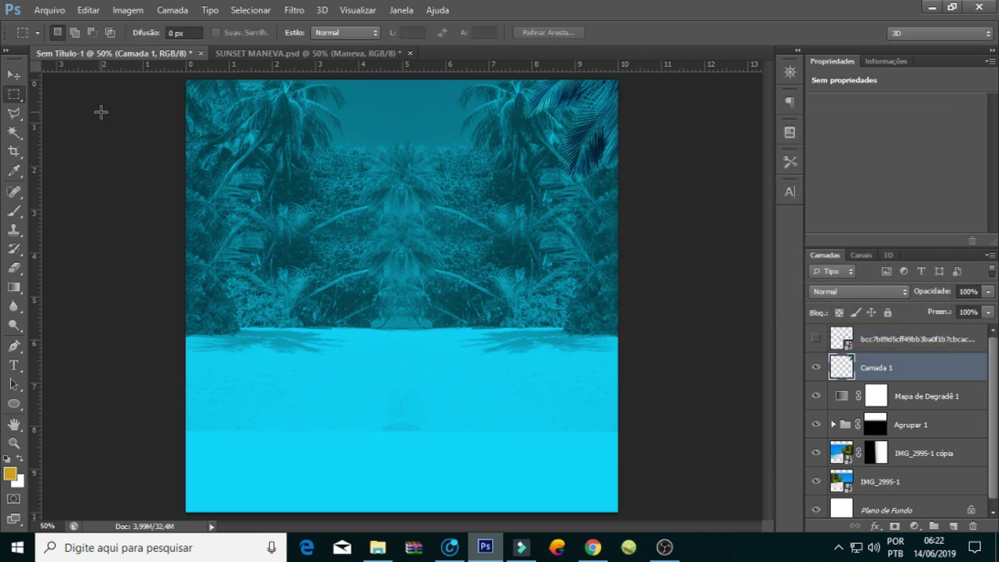
Duplicate the palm leaf layer and try a flipped copy at top-left, then undo it
{"action": "key", "text": "ctrl+j"}
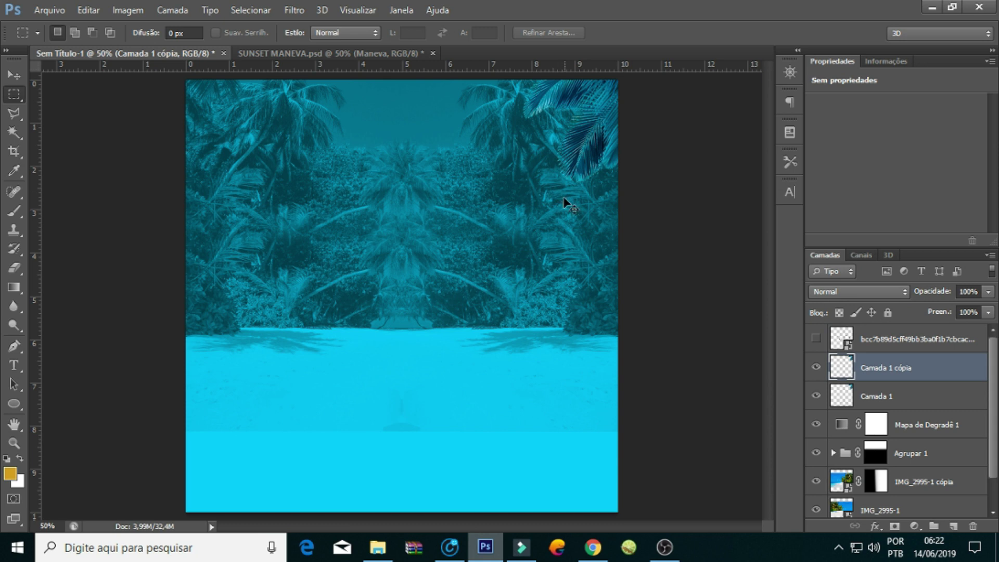
{"action": "key", "text": "ctrl+t"}
{"action": "right_click", "coordinate": [584, 180]}
{"action": "left_click", "coordinate": [676, 414]}
{"action": "key", "text": "Return"}
{"action": "left_click_drag", "start_coordinate": [595, 127], "coordinate": [242, 138]}
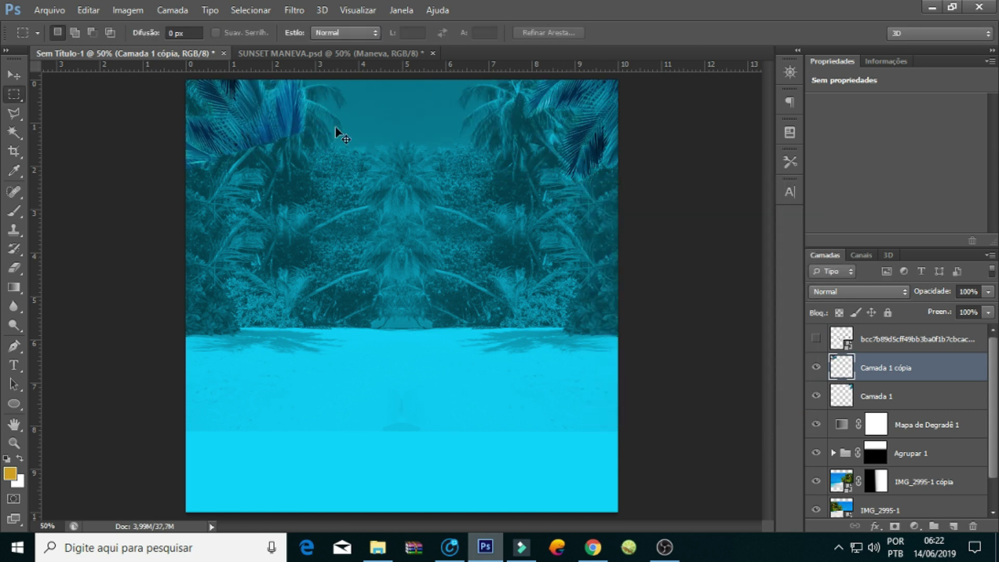
{"action": "key", "text": "ctrl+alt+z"}
{"action": "key", "text": "ctrl+alt+z"}
Mirror the palm copy horizontally and fit it into the top-left corner
{"action": "key", "text": "ctrl+t"}
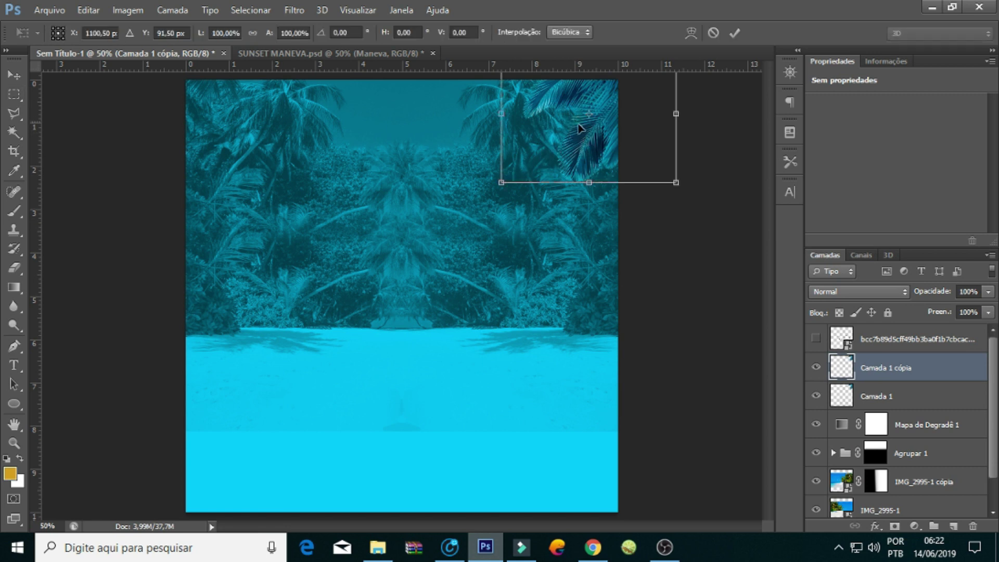
{"action": "right_click", "coordinate": [583, 149]}
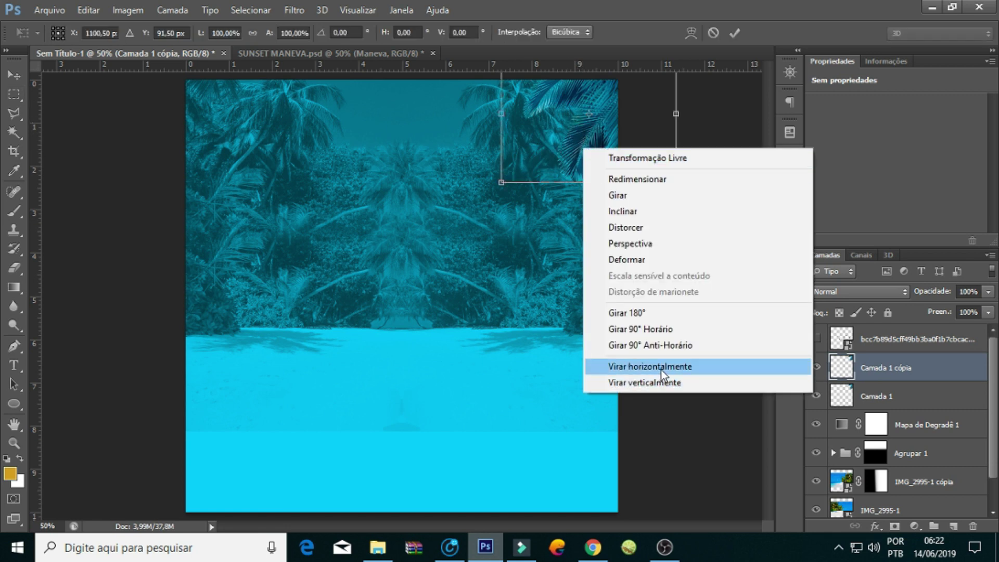
{"action": "left_click", "coordinate": [662, 367]}
{"action": "key", "text": "Return"}
{"action": "left_click_drag", "start_coordinate": [598, 133], "coordinate": [246, 124]}
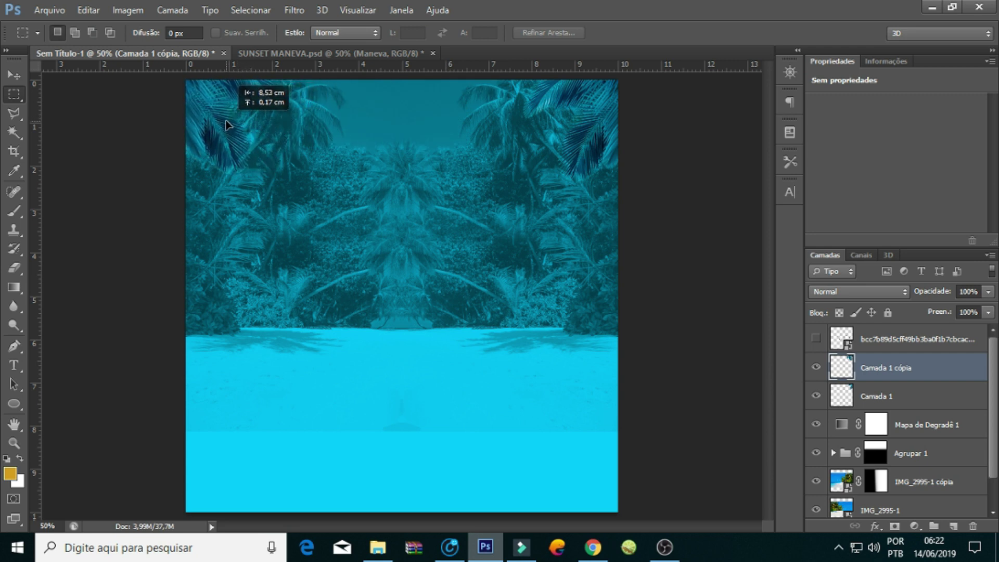
{"action": "left_click_drag", "start_coordinate": [245, 124], "coordinate": [242, 127]}
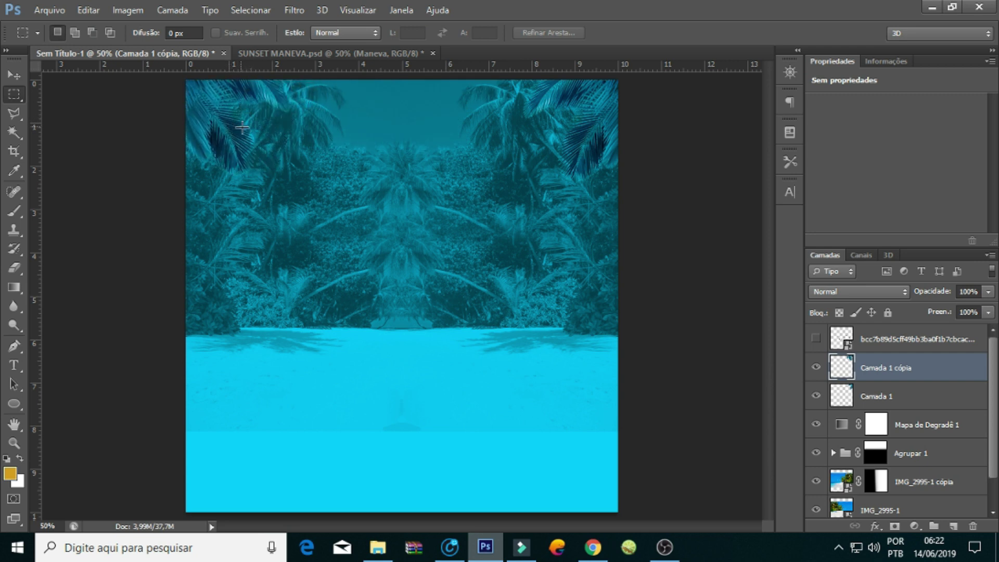
Duplicate both top palm layers, flip them vertically, and move them to the bottom corners
{"action": "left_click", "coordinate": [906, 408], "text": "shift"}
{"action": "key", "text": "ctrl+j"}
{"action": "key", "text": "ctrl+t"}
{"action": "right_click", "coordinate": [465, 127]}
{"action": "left_click", "coordinate": [547, 366]}
{"action": "key", "text": "Return"}
{"action": "left_click_drag", "start_coordinate": [538, 188], "coordinate": [538, 493]}
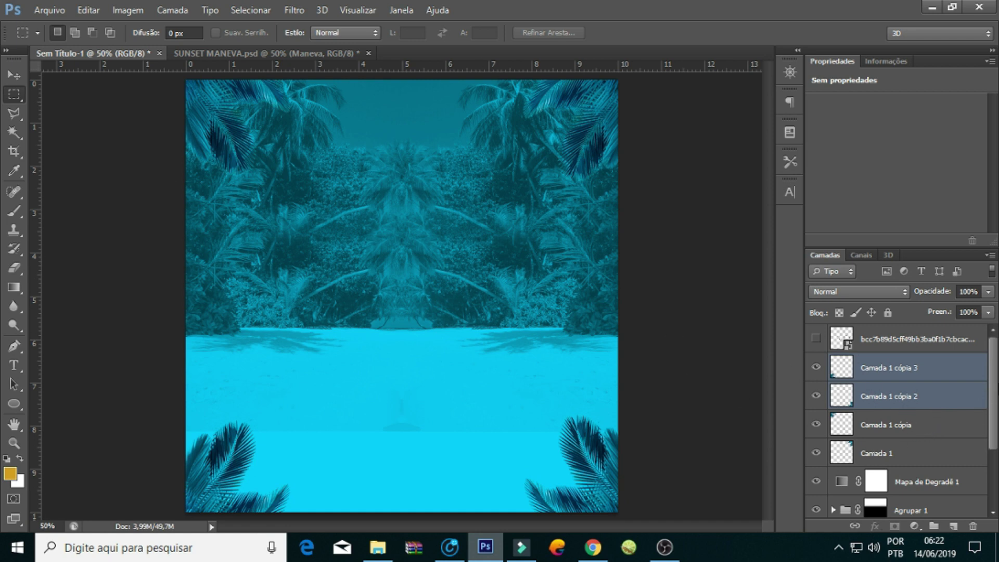
Toggle the Mapa de Degradê 1 gradient map to compare the colours
{"action": "scroll", "coordinate": [895, 416], "scroll_direction": "down", "scroll_amount": 2}
{"action": "left_click", "coordinate": [946, 425]}
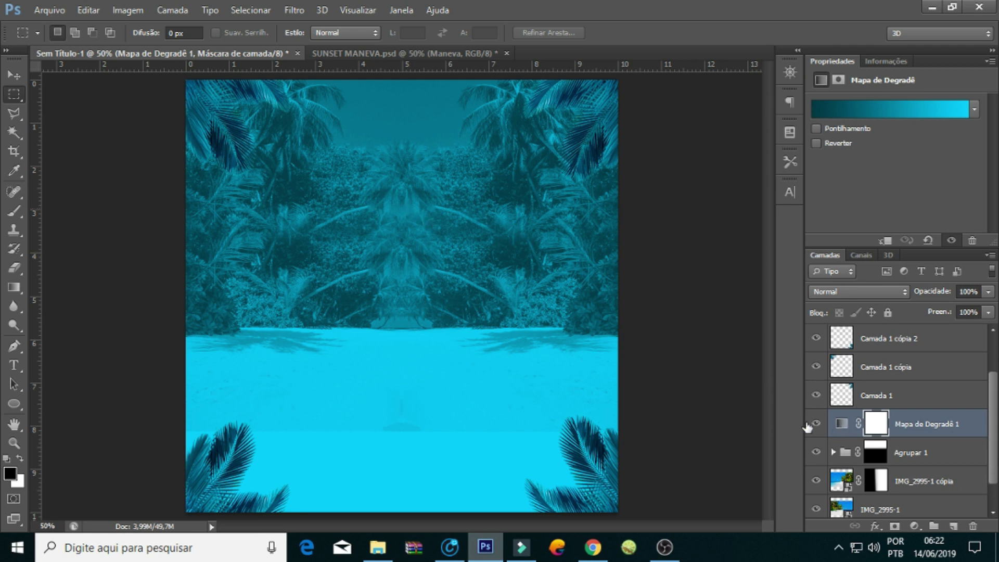
{"action": "left_click", "coordinate": [817, 425]}
Create the empty layer Camada 2 and sample a dark paint colour with the eyedropper
{"action": "key", "text": "ctrl+shift+n"}
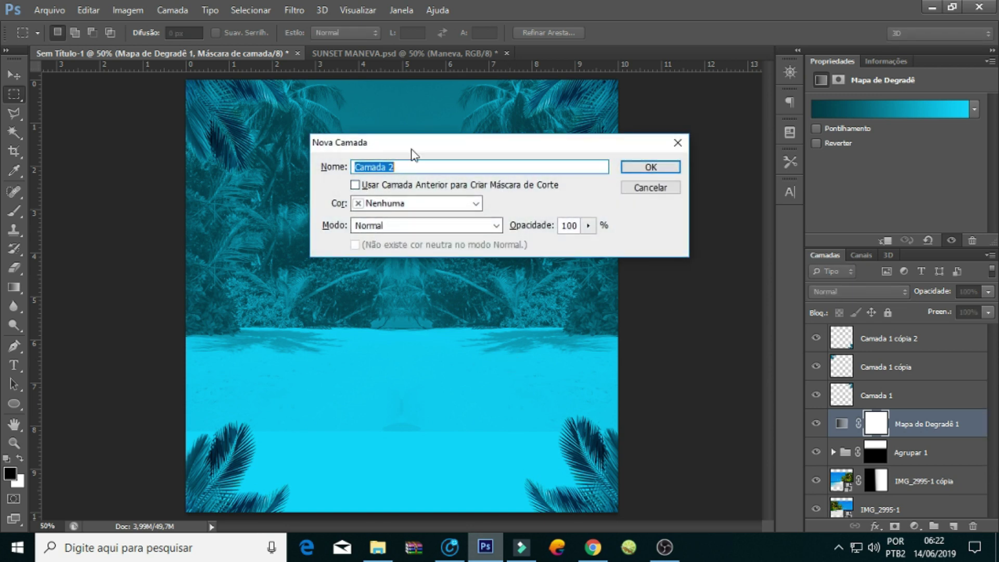
{"action": "key", "text": "Return"}
{"action": "left_click", "coordinate": [14, 212]}
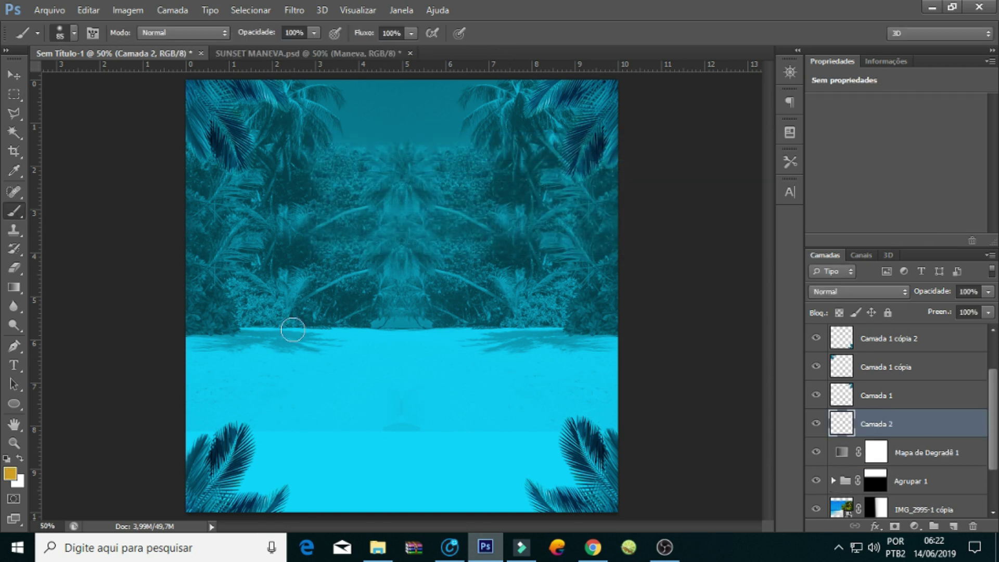
{"action": "key", "text": "i"}
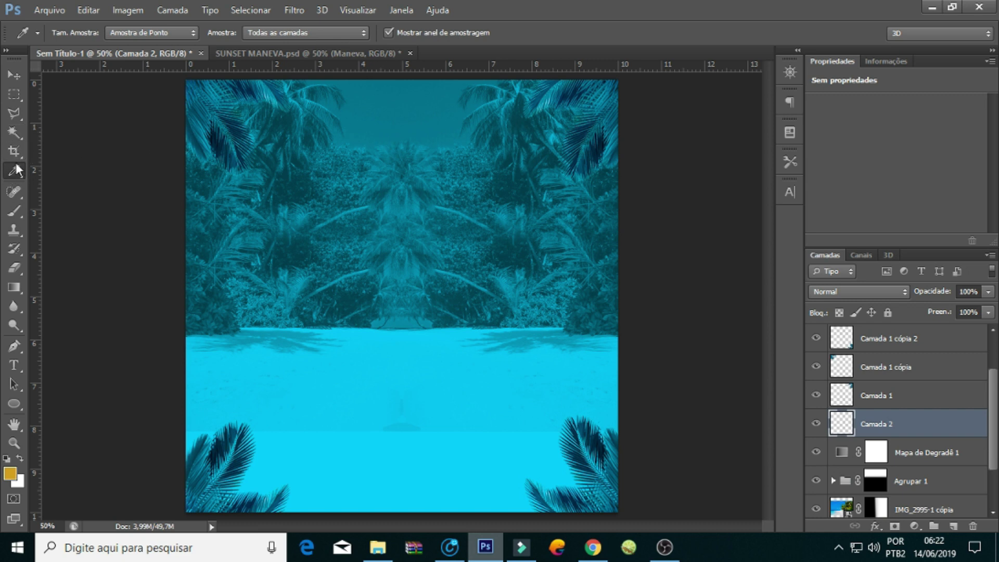
{"action": "right_click", "coordinate": [18, 168]}
{"action": "left_click", "coordinate": [108, 312]}
Paint a dark left-edge stroke and set a soft round brush at 236 px
{"action": "key", "text": "b"}
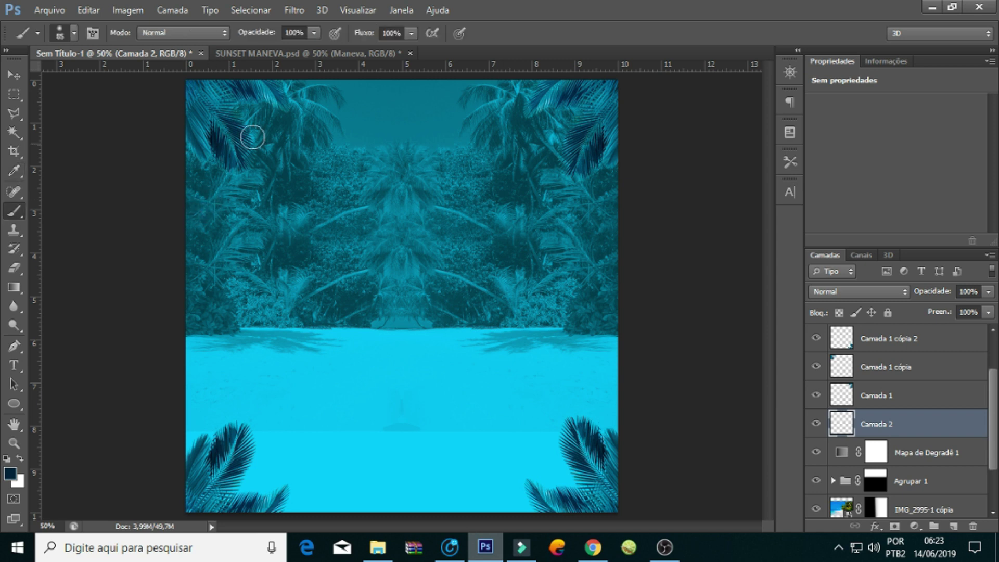
{"action": "left_click_drag", "start_coordinate": [191, 235], "coordinate": [188, 179]}
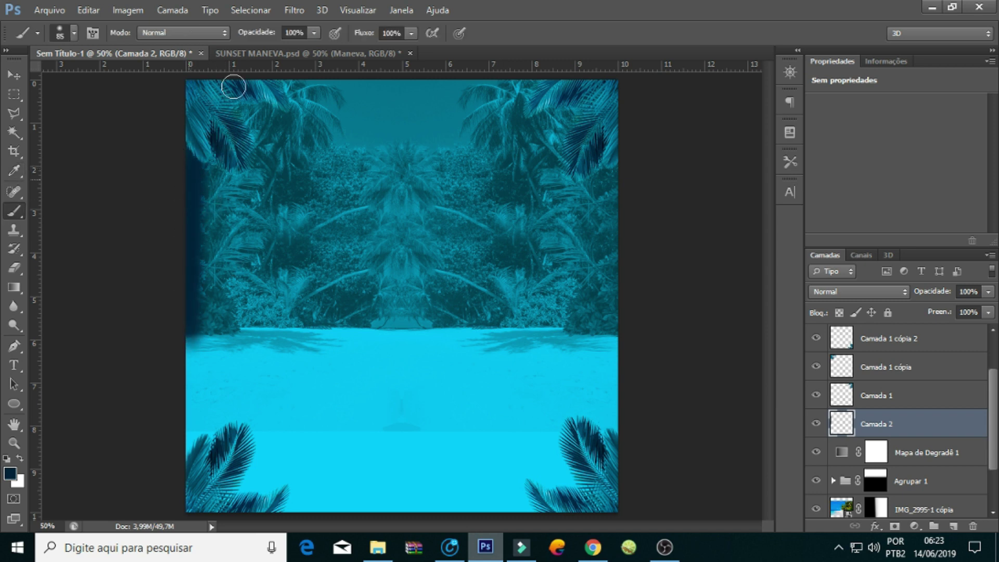
{"action": "left_click", "coordinate": [67, 35]}
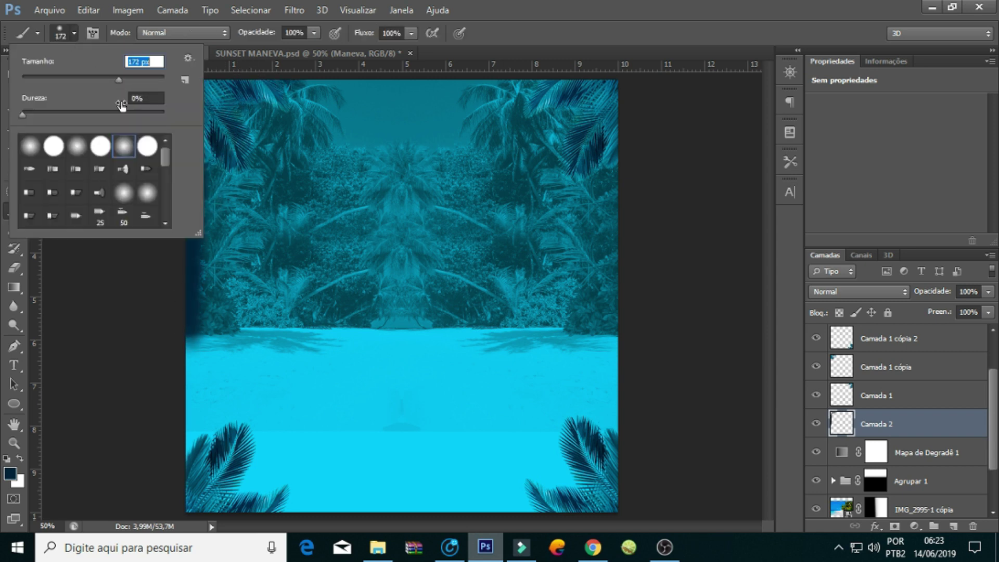
{"action": "left_click", "coordinate": [124, 147]}
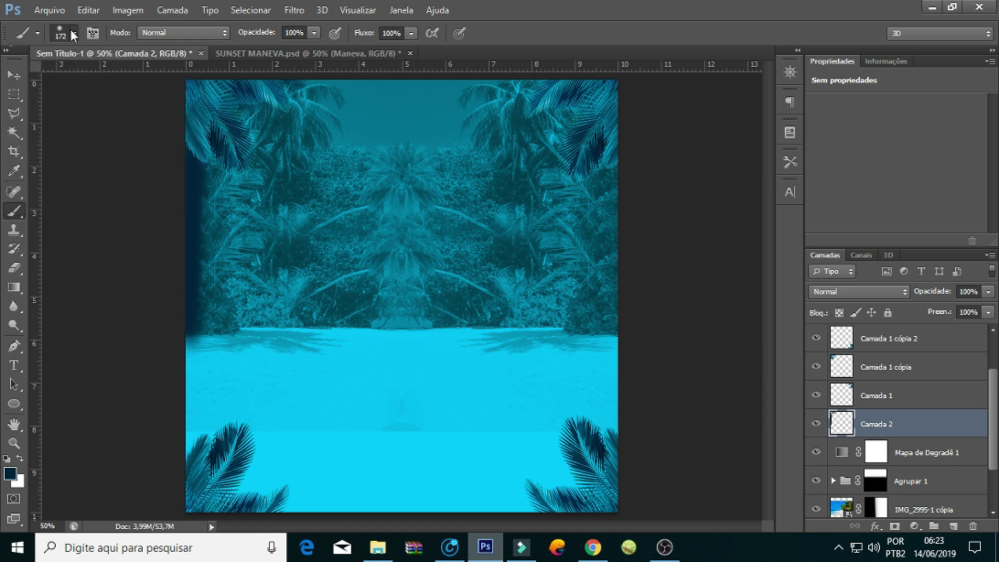
{"action": "left_click", "coordinate": [73, 34]}
{"action": "left_click", "coordinate": [132, 81]}
{"action": "left_click", "coordinate": [182, 362]}
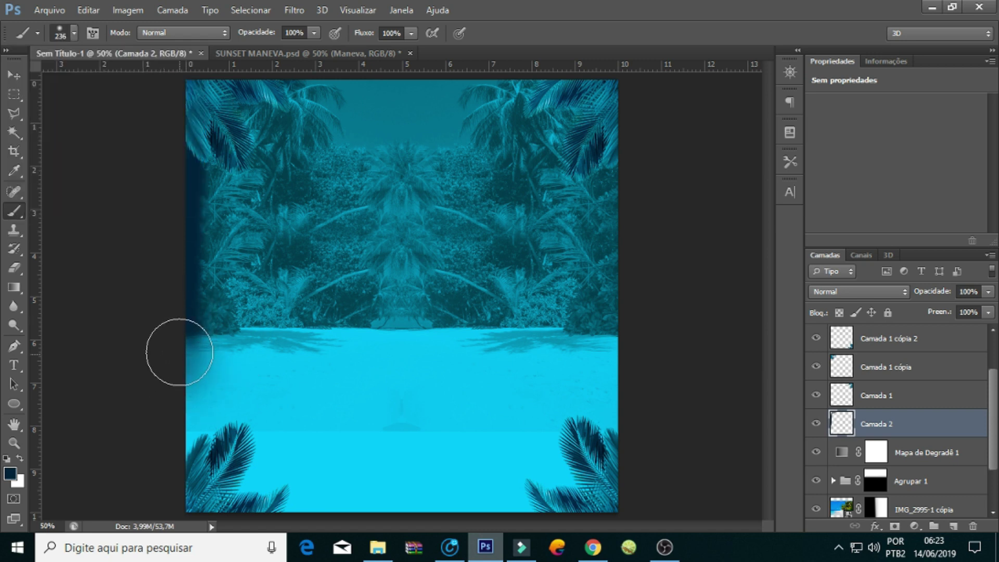
Paint dark soft strokes along the top, bottom, lower-left and right edges
{"action": "mouse_move", "coordinate": [260, 86]}
{"action": "left_mouse_down"}
{"action": "mouse_move", "coordinate": [547, 82]}
{"action": "mouse_move", "coordinate": [511, 88]}
{"action": "mouse_move", "coordinate": [587, 95]}
{"action": "mouse_move", "coordinate": [639, 218]}
{"action": "mouse_move", "coordinate": [620, 484]}
{"action": "mouse_move", "coordinate": [511, 536]}
{"action": "mouse_move", "coordinate": [150, 473]}
{"action": "mouse_move", "coordinate": [424, 495]}
{"action": "left_mouse_up"}
{"action": "mouse_move", "coordinate": [147, 323]}
{"action": "left_mouse_down"}
{"action": "mouse_move", "coordinate": [205, 468]}
{"action": "mouse_move", "coordinate": [245, 492]}
{"action": "left_mouse_up"}
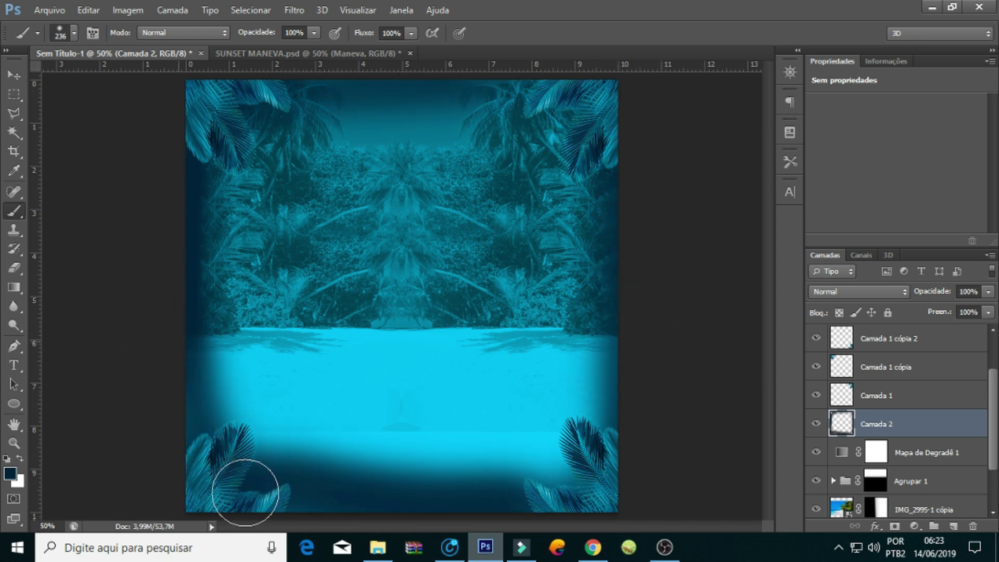
{"action": "left_click_drag", "start_coordinate": [313, 94], "coordinate": [458, 89]}
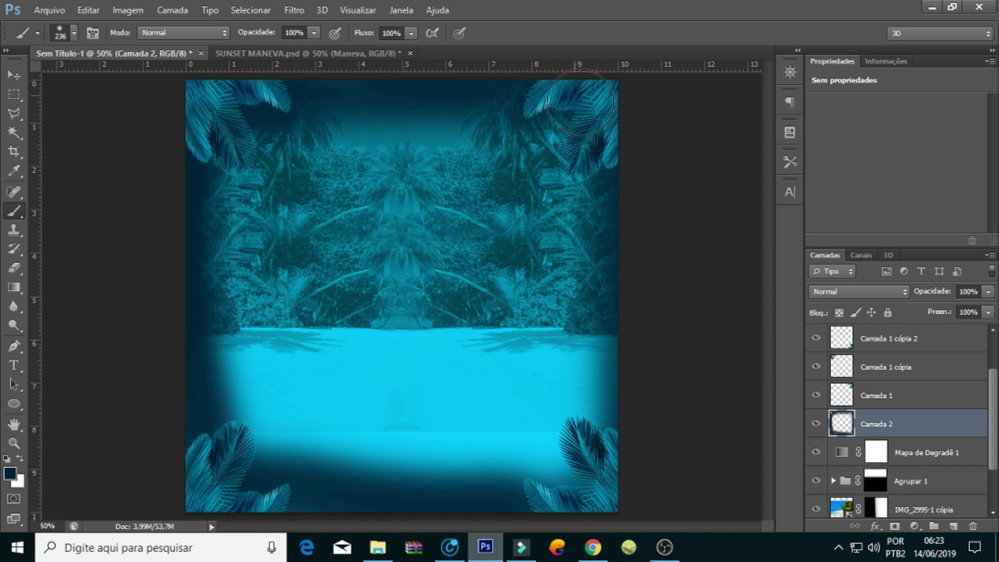
{"action": "mouse_move", "coordinate": [609, 276]}
{"action": "left_mouse_down"}
{"action": "mouse_move", "coordinate": [611, 374]}
{"action": "mouse_move", "coordinate": [642, 325]}
{"action": "left_mouse_up"}
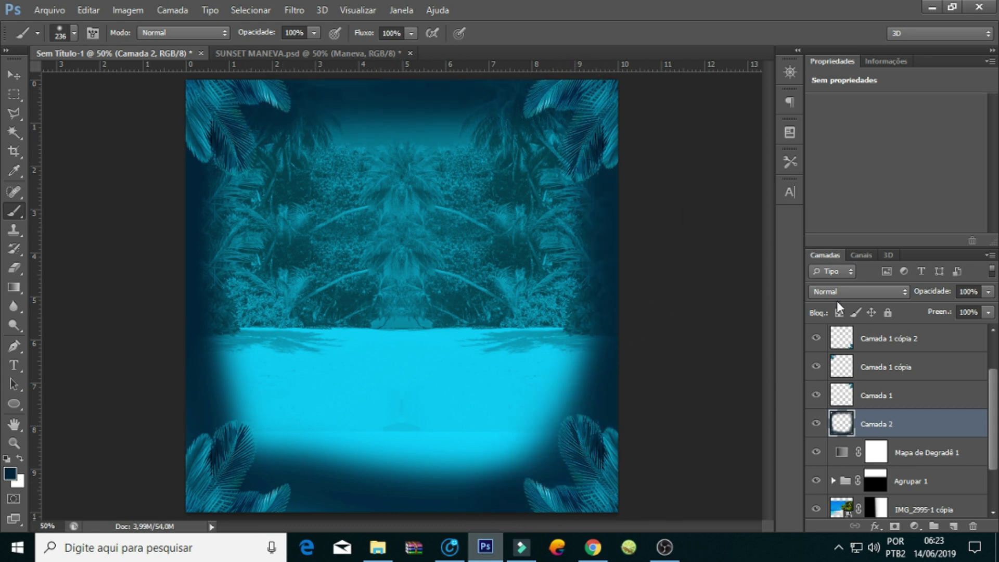
Set Camada 2's blend mode to Multiplicação after trying Sobrepor
{"action": "left_click", "coordinate": [853, 292]}
{"action": "left_click", "coordinate": [831, 184]}
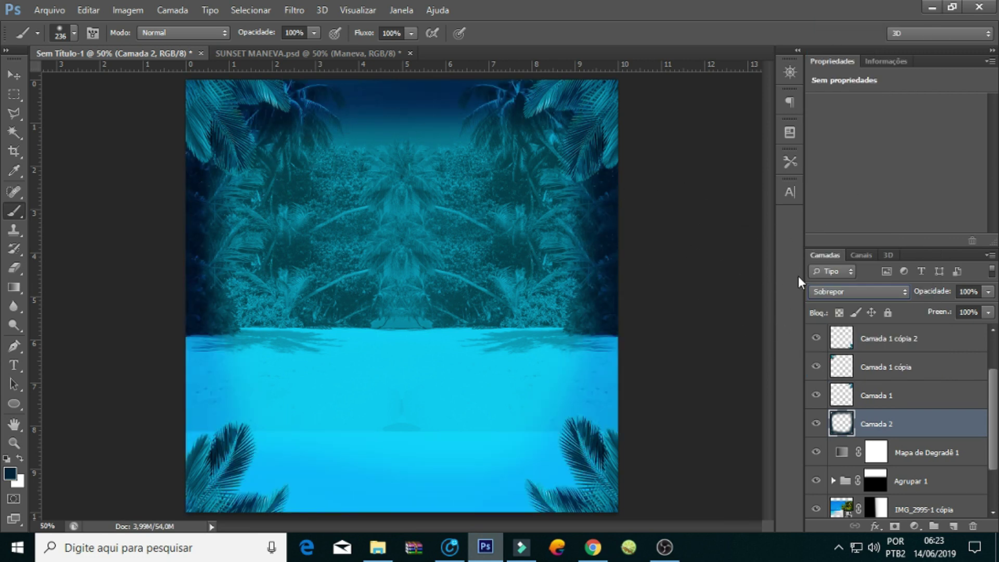
{"action": "left_click", "coordinate": [857, 292]}
{"action": "left_click", "coordinate": [848, 49]}
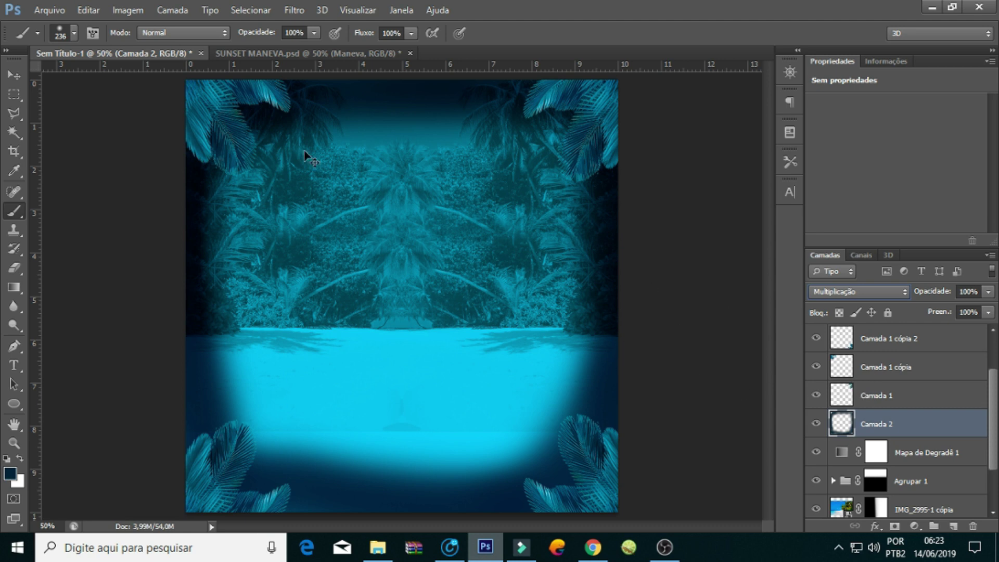
Apply a 120,5-pixel Gaussian Blur to Camada 2's dark edge brushwork
{"action": "left_click", "coordinate": [295, 10]}
{"action": "mouse_move", "coordinate": [343, 172]}
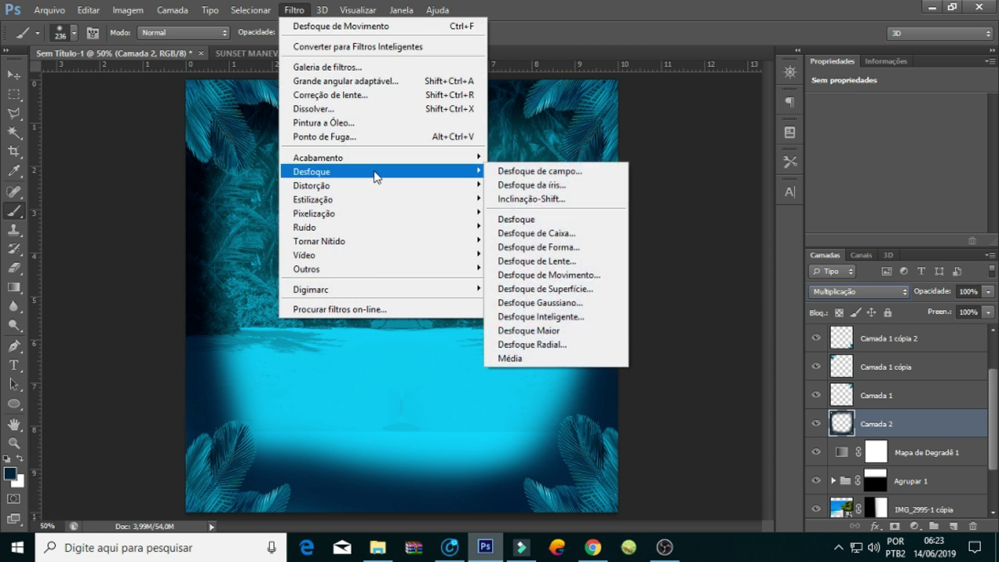
{"action": "left_click", "coordinate": [574, 308]}
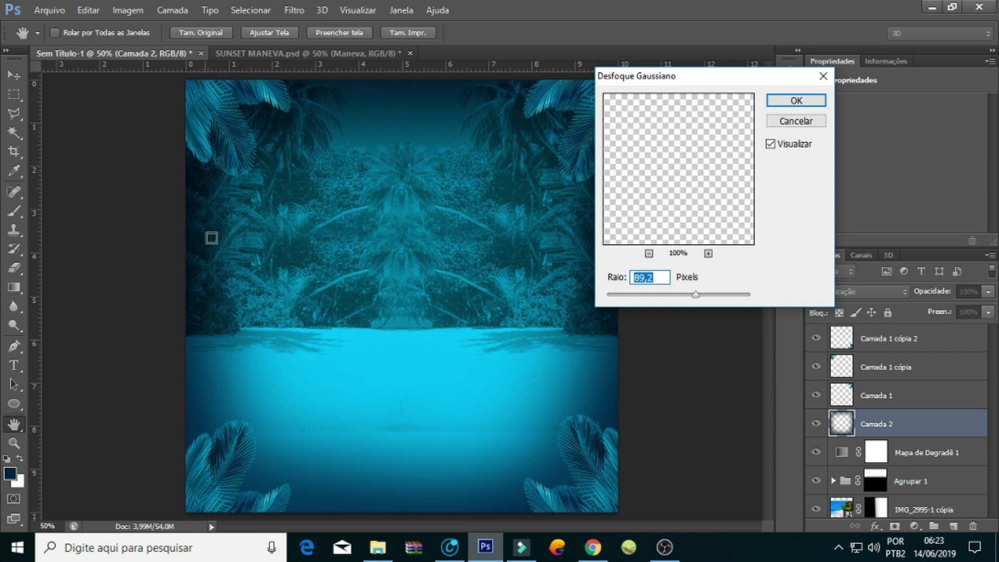
{"action": "left_click_drag", "start_coordinate": [704, 295], "coordinate": [705, 294]}
{"action": "left_click", "coordinate": [792, 102]}
{"action": "key", "text": "b"}
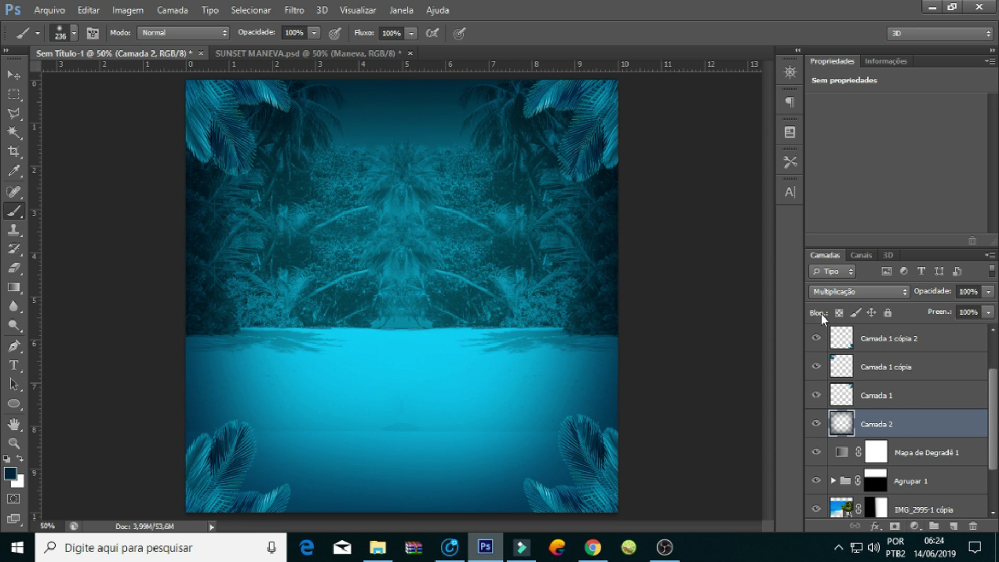
Add a Color Lookup adjustment layer and preview 3DLUT presets from 2Strip to FallColors
{"action": "left_click", "coordinate": [916, 526]}
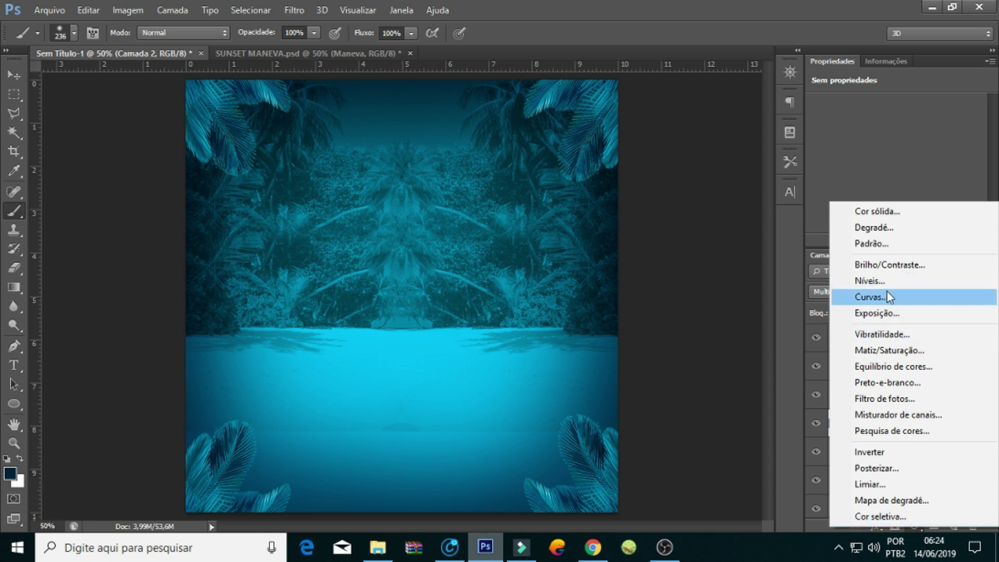
{"action": "left_click", "coordinate": [894, 433]}
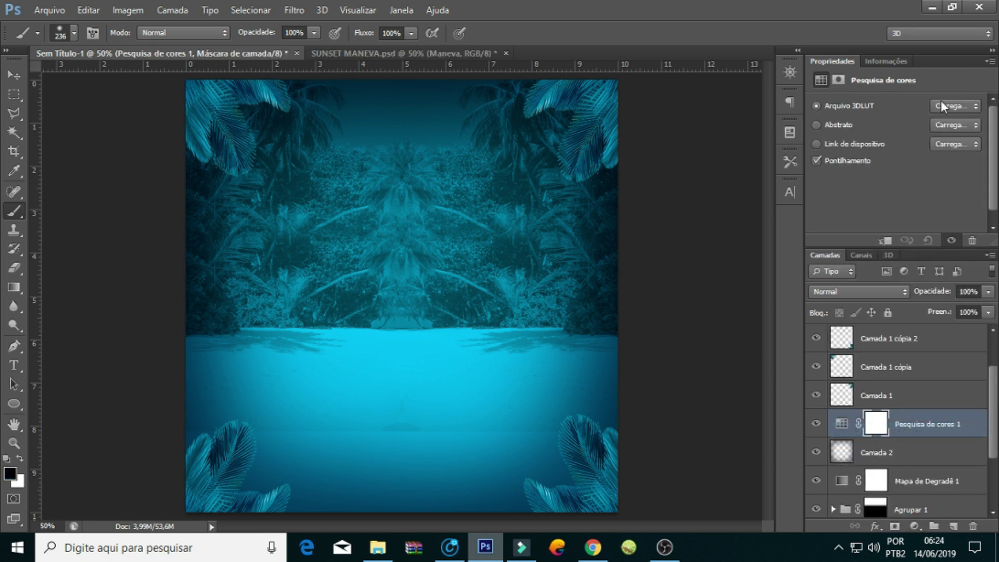
{"action": "left_click", "coordinate": [955, 105]}
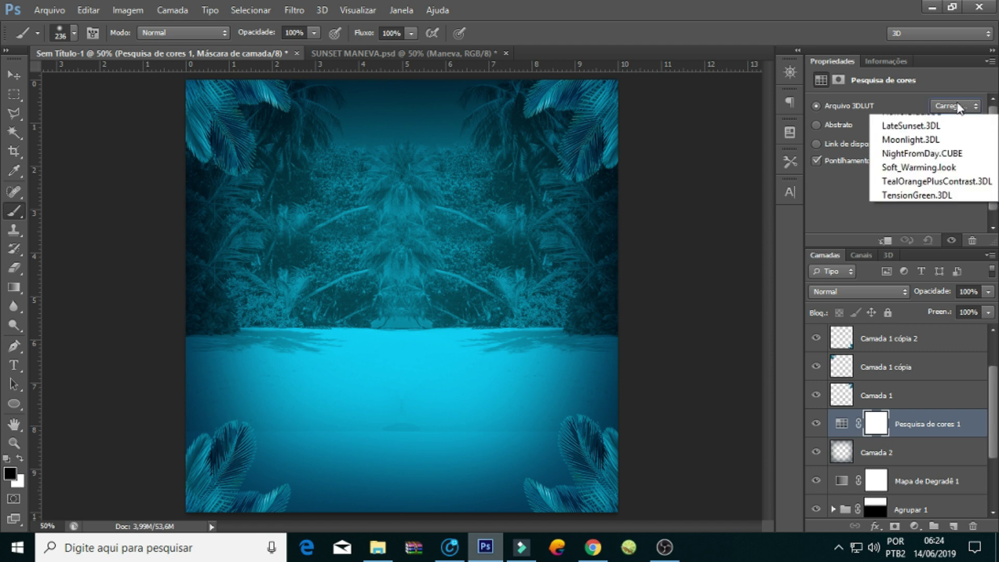
{"action": "left_click", "coordinate": [908, 164]}
{"action": "key", "text": "Down"}
{"action": "key", "text": "Down"}
{"action": "key", "text": "Down"}
{"action": "key", "text": "Up"}
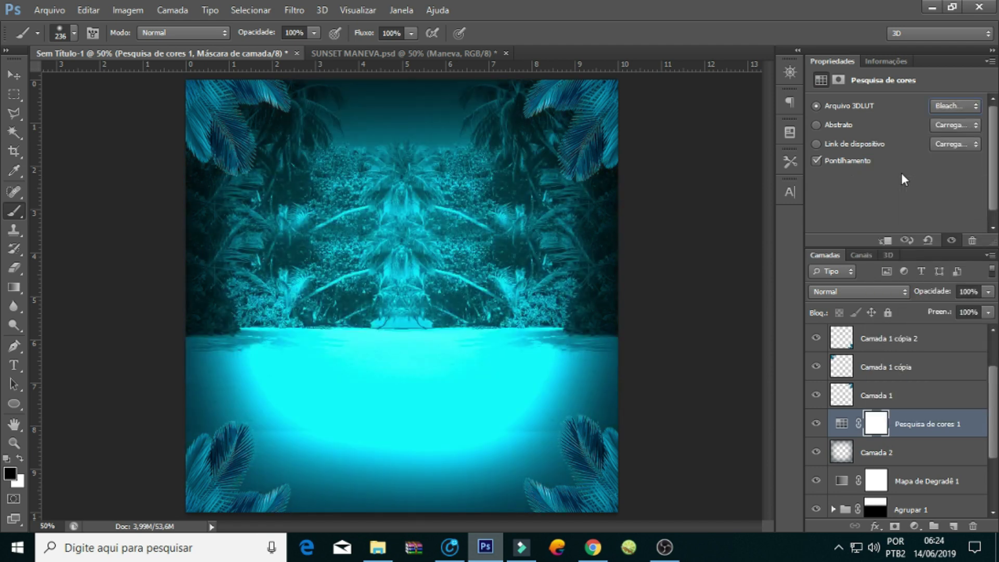
{"action": "key", "text": "Down"}
{"action": "key", "text": "Down"}
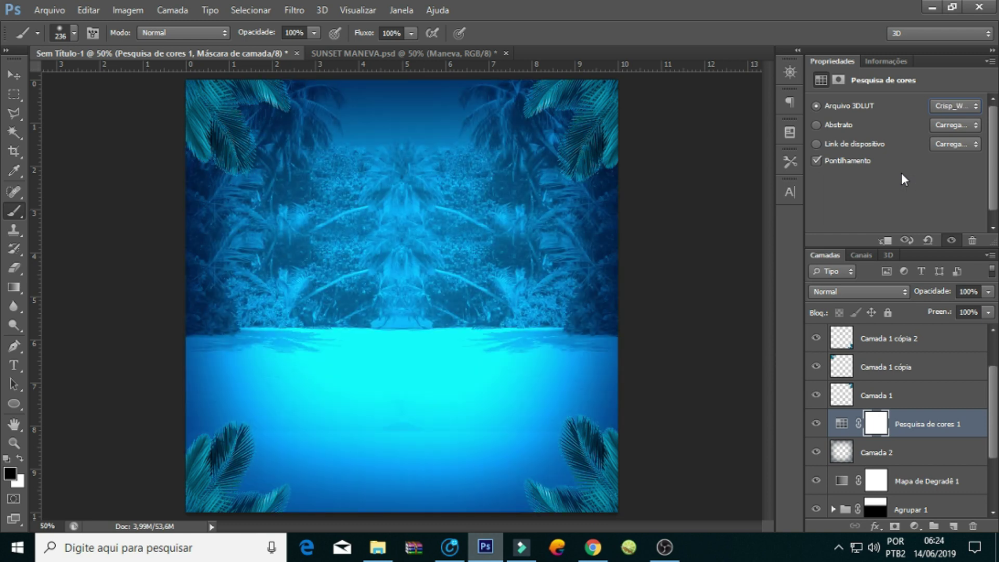
{"action": "key", "text": "Down"}
{"action": "key", "text": "Down"}
{"action": "key", "text": "Down"}
{"action": "key", "text": "Down"}
{"action": "key", "text": "Down"}
{"action": "key", "text": "Down"}
{"action": "key", "text": "Down"}
{"action": "key", "text": "Down"}
{"action": "key", "text": "Down"}
{"action": "key", "text": "Down"}
{"action": "key", "text": "Down"}
{"action": "key", "text": "Down"}
{"action": "key", "text": "Down"}
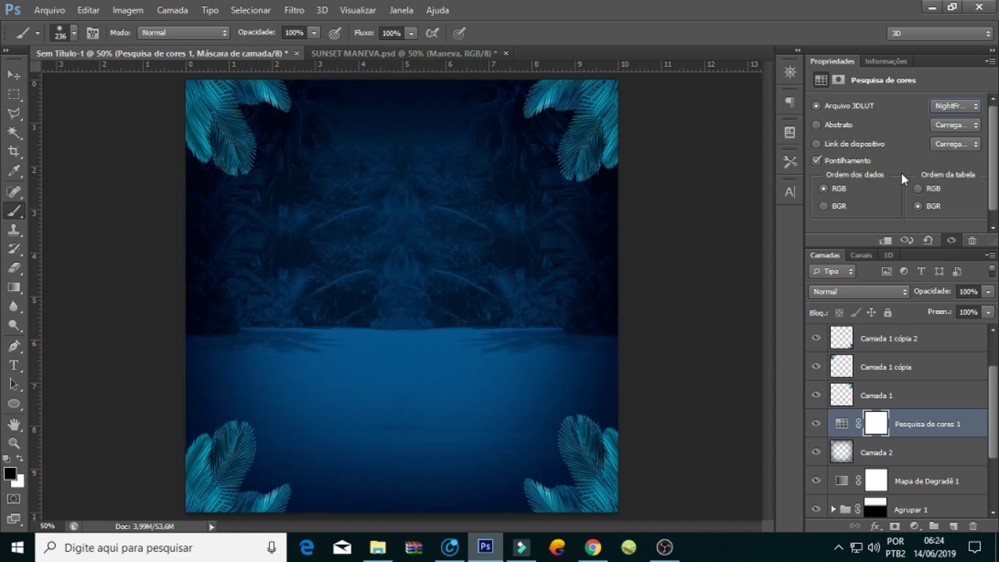
{"action": "key", "text": "Down"}
{"action": "key", "text": "Down"}
{"action": "key", "text": "Down"}
{"action": "key", "text": "Down"}
{"action": "key", "text": "Down"}
{"action": "key", "text": "Down"}
{"action": "key", "text": "Down"}
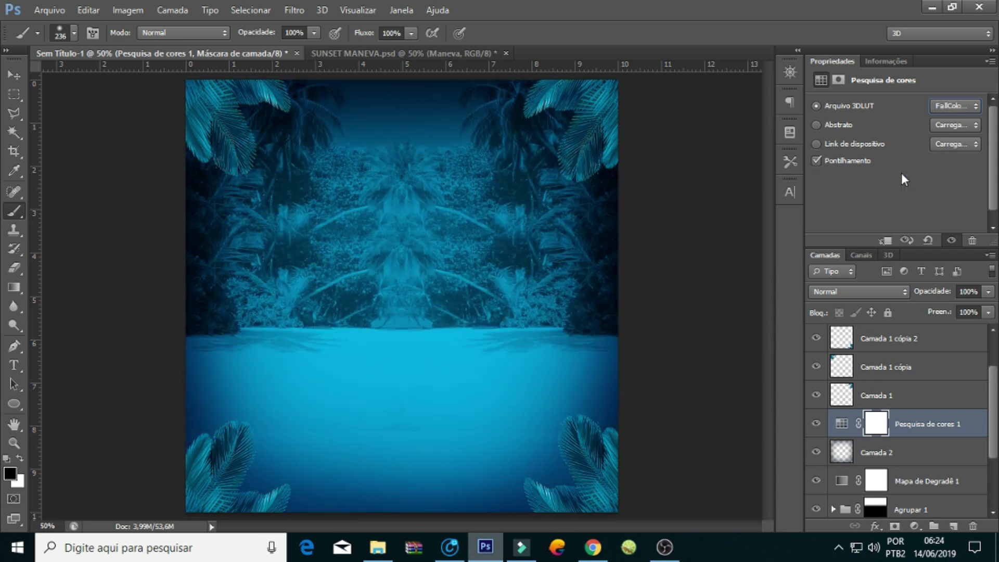
{"action": "key", "text": "Down"}
{"action": "key", "text": "Down"}
{"action": "key", "text": "Down"}
{"action": "key", "text": "Down"}
{"action": "key", "text": "Down"}
{"action": "key", "text": "Down"}
{"action": "key", "text": "Down"}
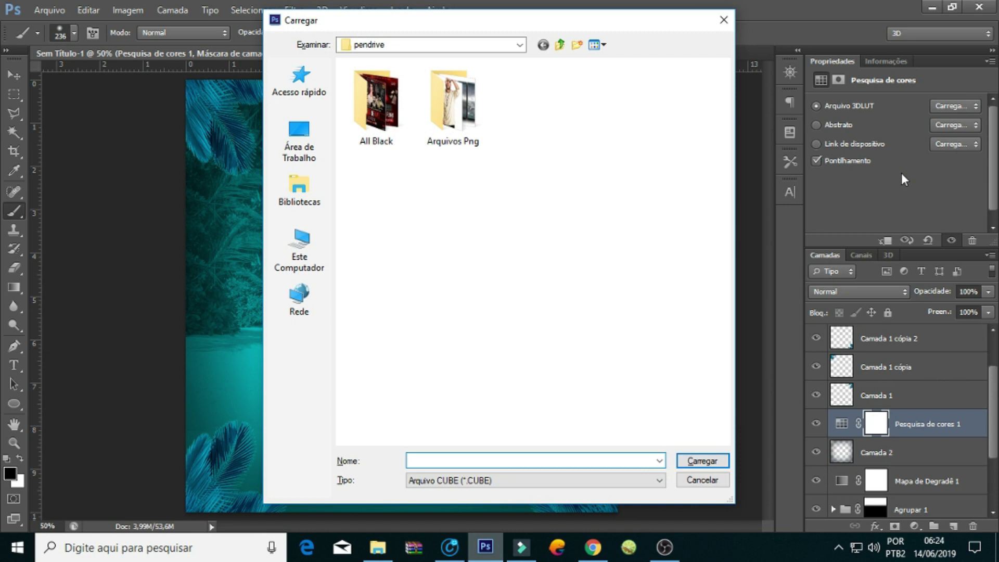
Choose the Bleach Bypass.look preset for the Pesquisa de cores 1 layer
{"action": "key", "text": "Escape"}
{"action": "left_click", "coordinate": [957, 105]}
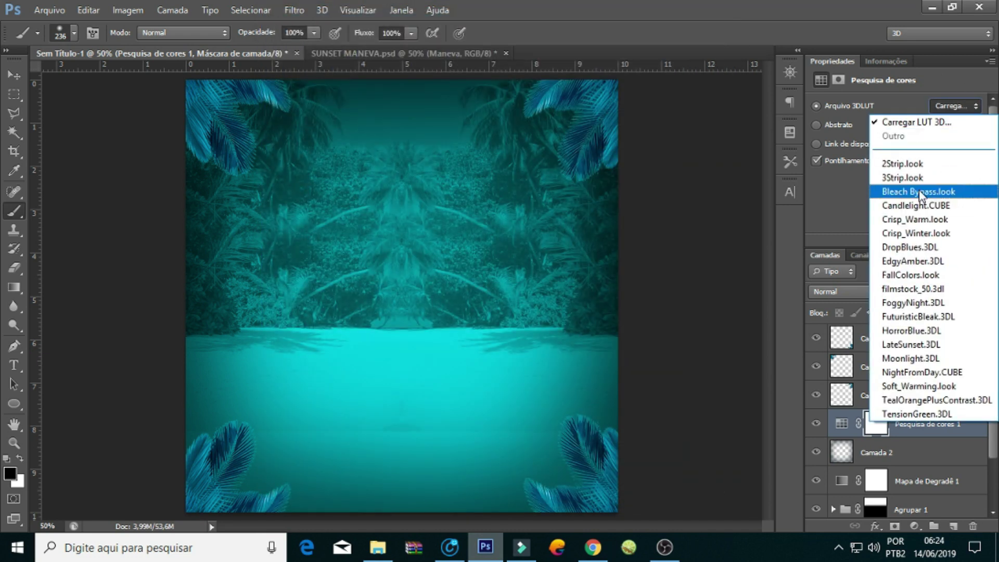
{"action": "key", "text": "Up"}
{"action": "key", "text": "Return"}
{"action": "key", "text": "Down"}
{"action": "key", "text": "Down"}
{"action": "key", "text": "Up"}
{"action": "left_click", "coordinate": [842, 423]}
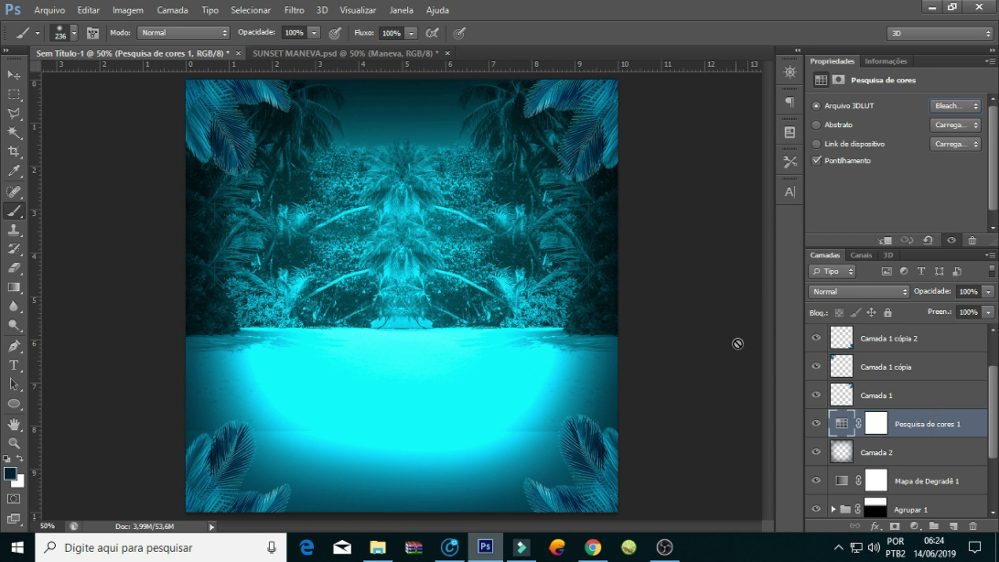
Pick up the band photo file from the flyer images folder
{"action": "left_click", "coordinate": [379, 552]}
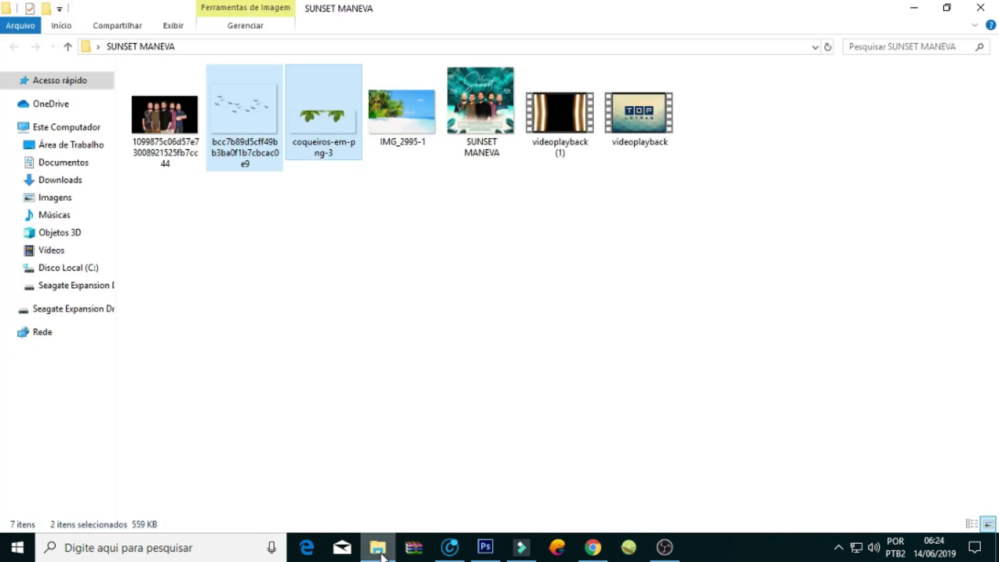
{"action": "left_click", "coordinate": [178, 239]}
{"action": "left_click_drag", "start_coordinate": [163, 123], "coordinate": [515, 459]}
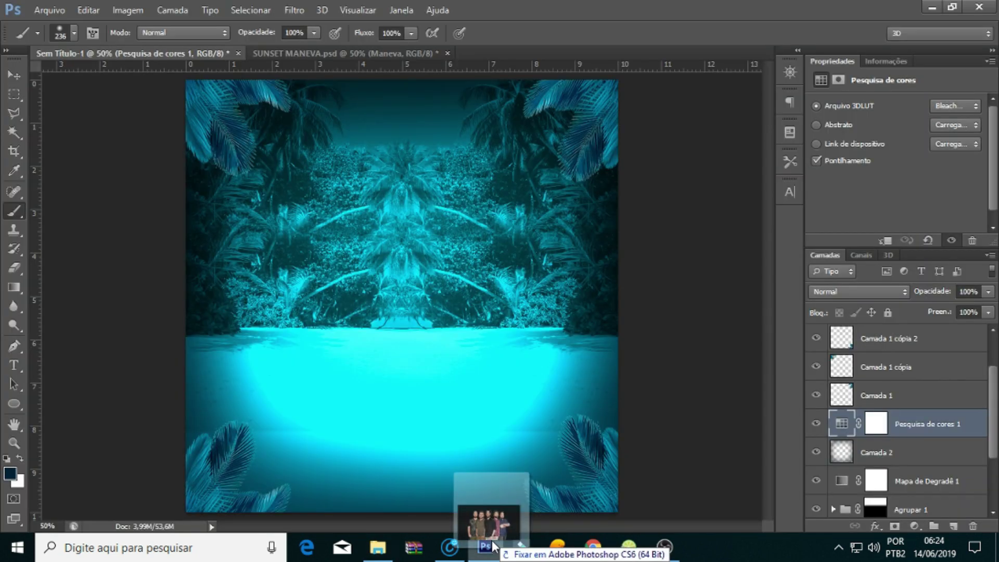
Place the band photo at -0,50 exposure and scale it to about 61%
{"action": "left_click_drag", "start_coordinate": [516, 459], "coordinate": [398, 252]}
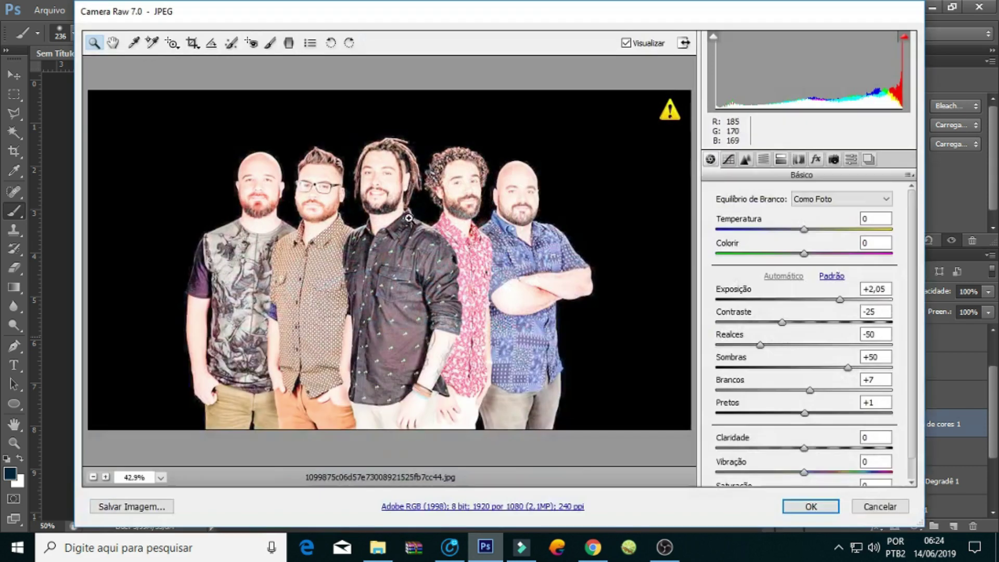
{"action": "left_click_drag", "start_coordinate": [839, 300], "coordinate": [796, 302]}
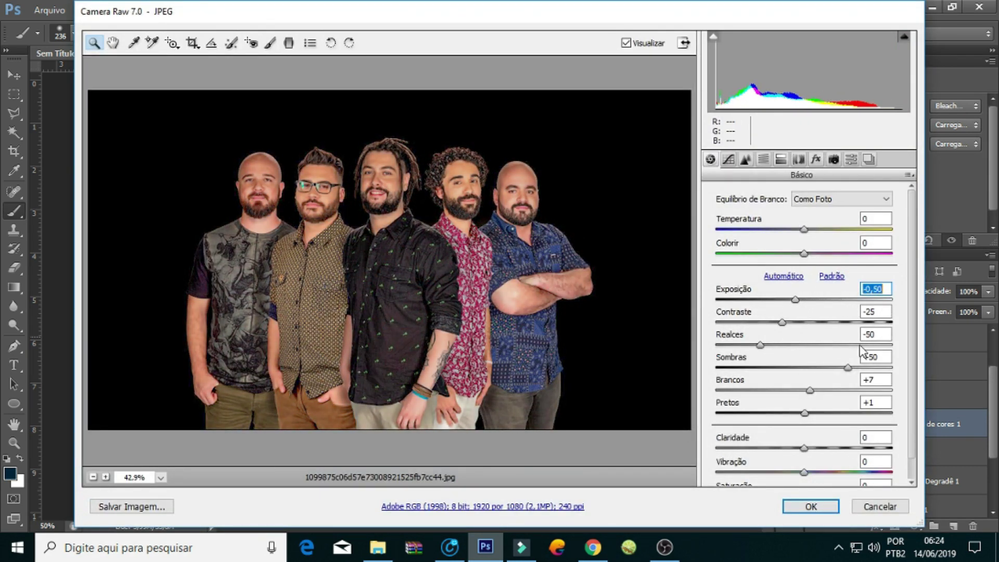
{"action": "left_click", "coordinate": [808, 507]}
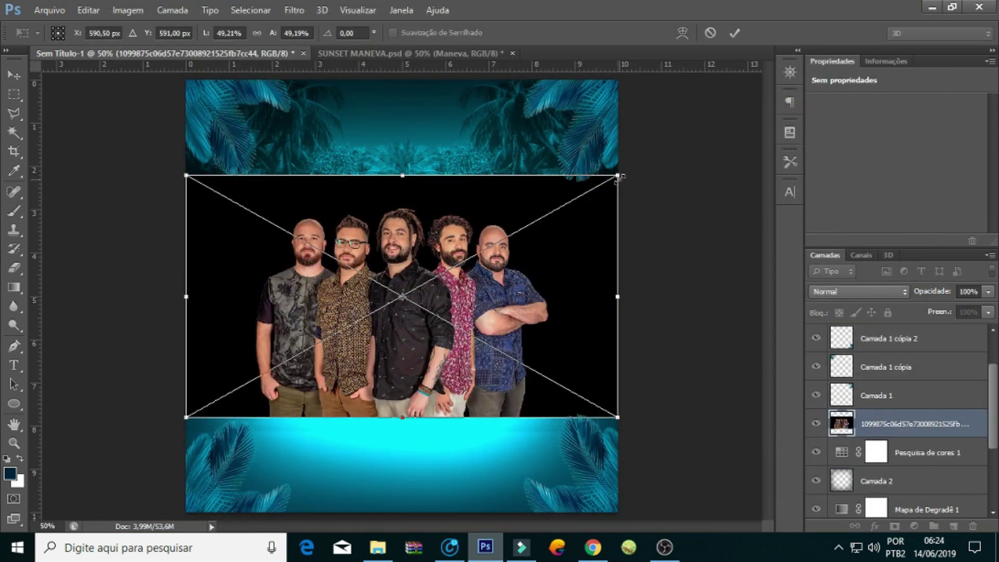
{"action": "left_click_drag", "start_coordinate": [620, 177], "coordinate": [709, 139]}
{"action": "left_click_drag", "start_coordinate": [594, 240], "coordinate": [575, 256]}
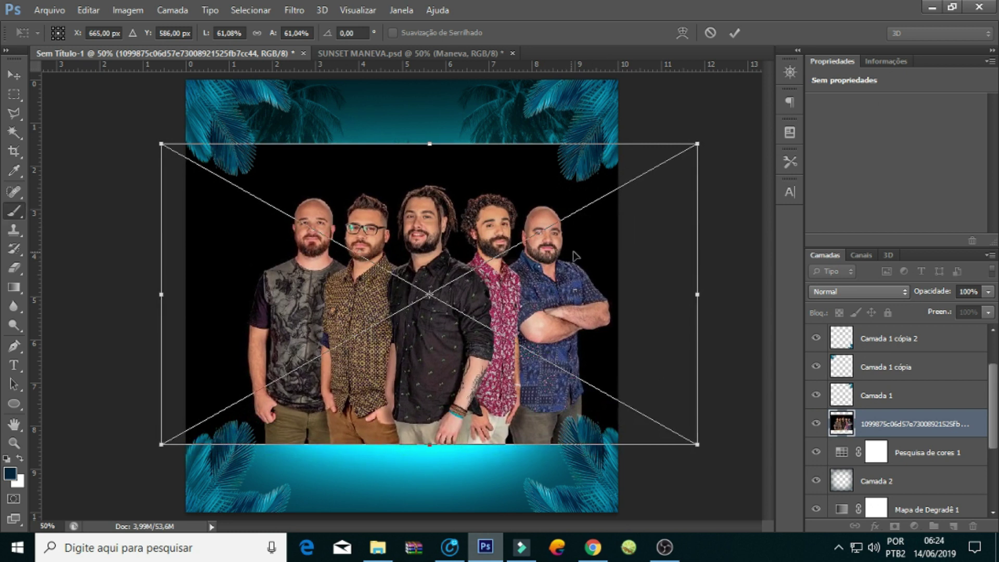
{"action": "key", "text": "Return"}
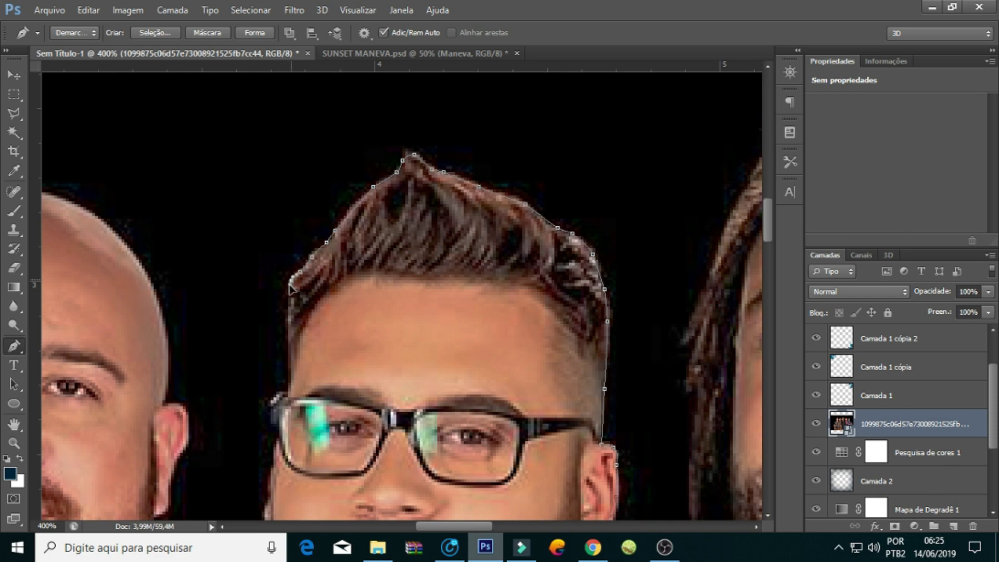
Trace the band members with the Pen tool and erase the dark fringe around the curly hair
{"action": "left_click", "coordinate": [280, 240]}
{"action": "left_click", "coordinate": [303, 359]}
{"action": "left_click", "coordinate": [282, 403]}
{"action": "left_click", "coordinate": [188, 350]}
{"action": "left_click", "coordinate": [172, 337]}
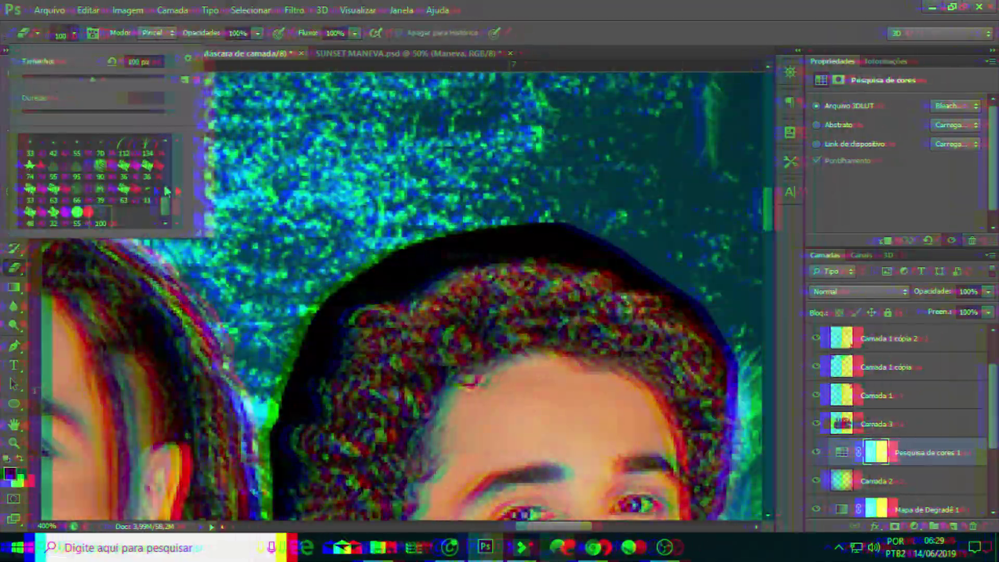
{"action": "mouse_move", "coordinate": [641, 260]}
{"action": "left_mouse_down"}
{"action": "mouse_move", "coordinate": [698, 308]}
{"action": "mouse_move", "coordinate": [728, 374]}
{"action": "left_mouse_up"}
{"action": "left_click_drag", "start_coordinate": [312, 339], "coordinate": [274, 476]}
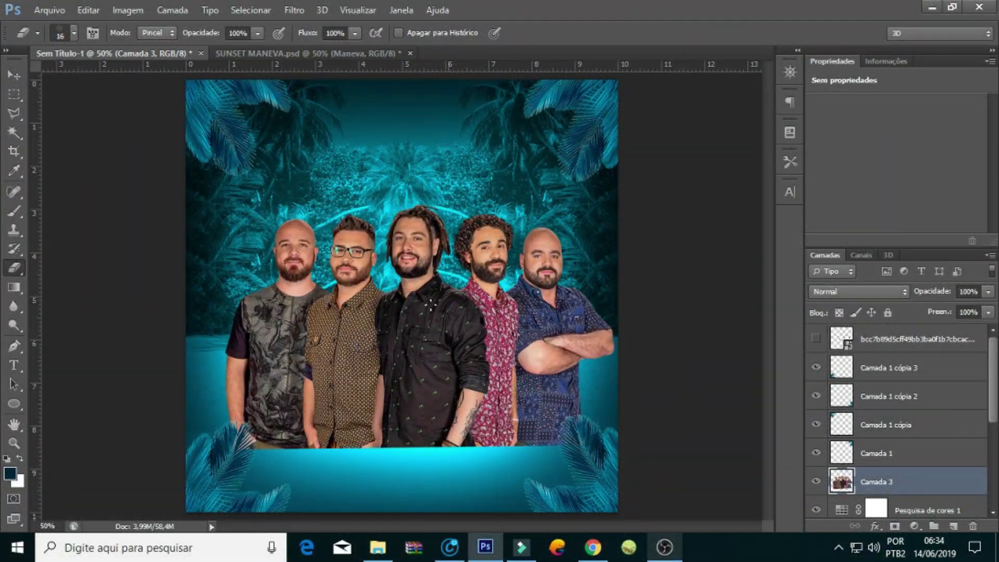
Mask Camada 3 and fade its lower half with an upward black-to-white gradient
{"action": "left_click_drag", "start_coordinate": [476, 311], "coordinate": [468, 308]}
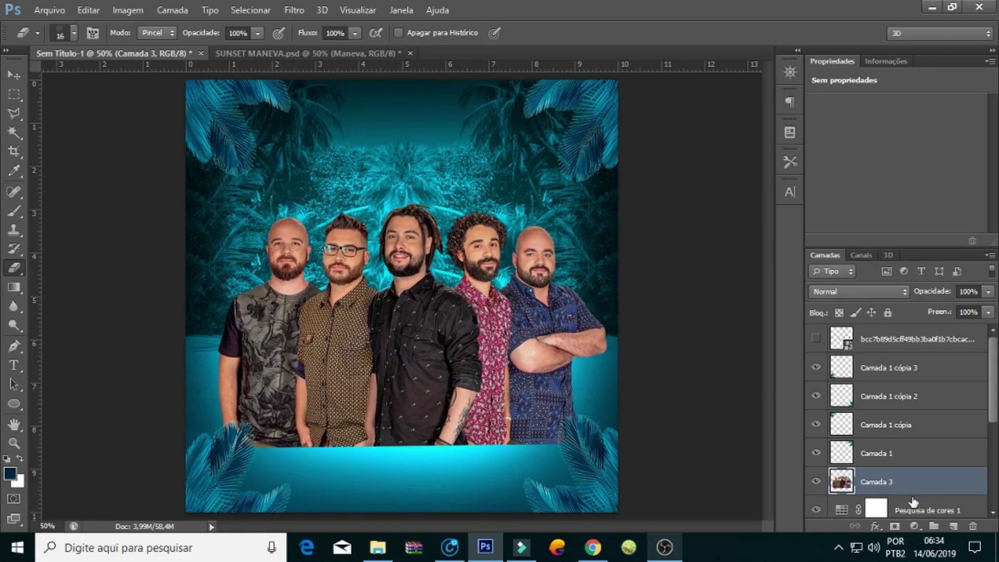
{"action": "left_click", "coordinate": [895, 526]}
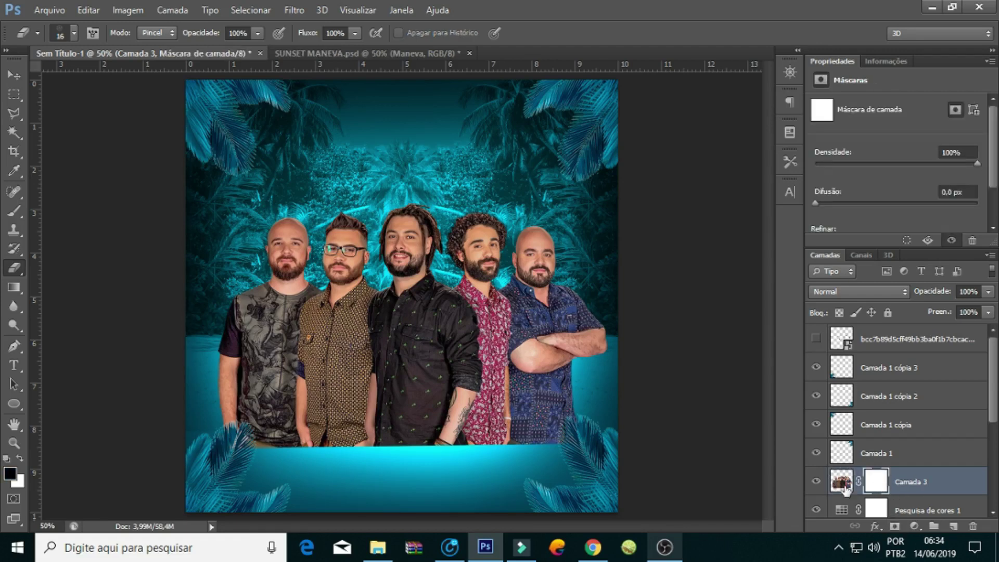
{"action": "key", "text": "g"}
{"action": "left_click_drag", "start_coordinate": [399, 462], "coordinate": [401, 399]}
{"action": "left_click_drag", "start_coordinate": [400, 440], "coordinate": [409, 373]}
{"action": "left_click_drag", "start_coordinate": [410, 416], "coordinate": [407, 360]}
{"action": "left_click_drag", "start_coordinate": [413, 461], "coordinate": [405, 368]}
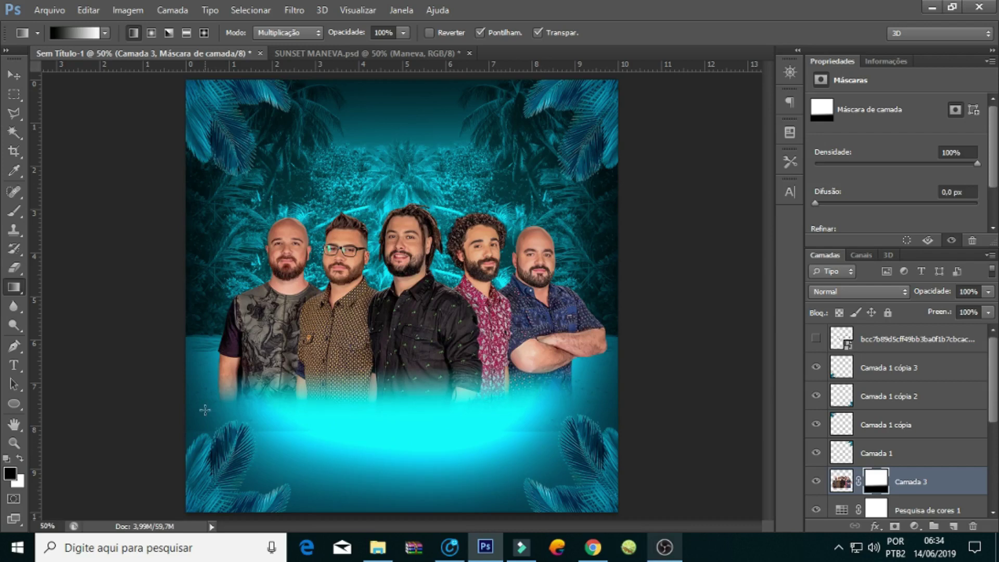
Reselect the band photo layer and add the empty layer Camada 4
{"action": "left_click", "coordinate": [841, 481]}
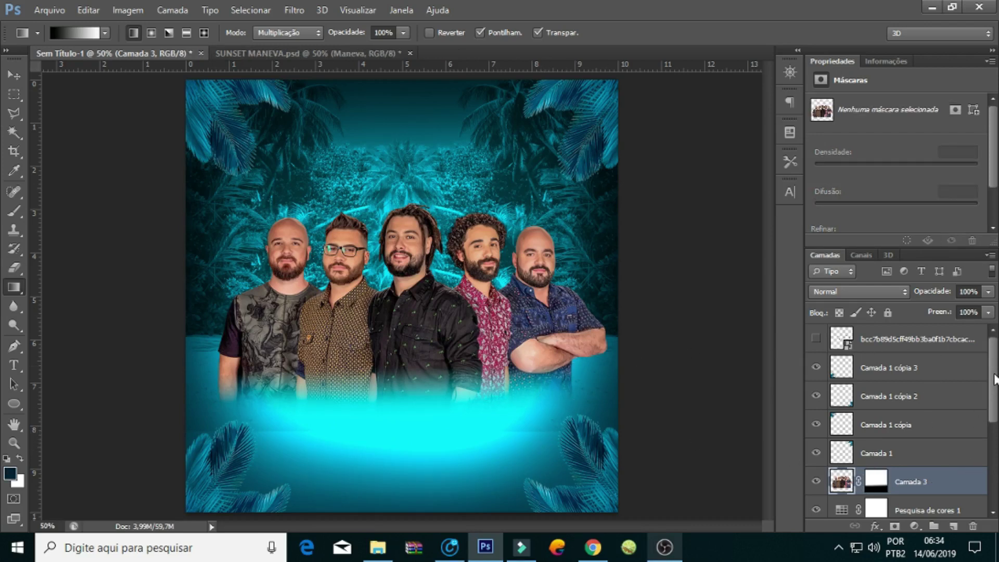
{"action": "scroll", "coordinate": [989, 395], "scroll_direction": "down", "scroll_amount": 1}
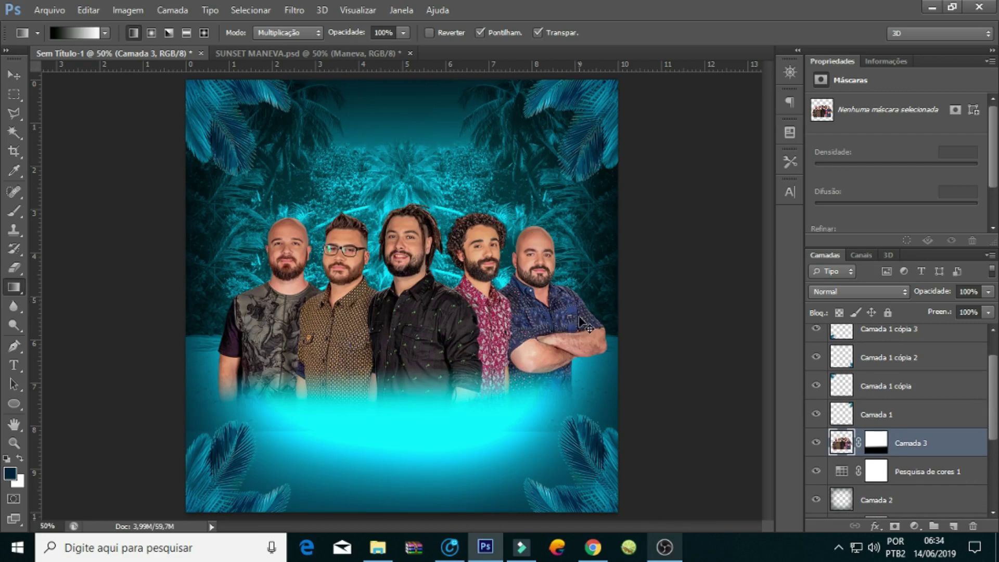
{"action": "key", "text": "ctrl+shift+n"}
{"action": "key", "text": "Return"}
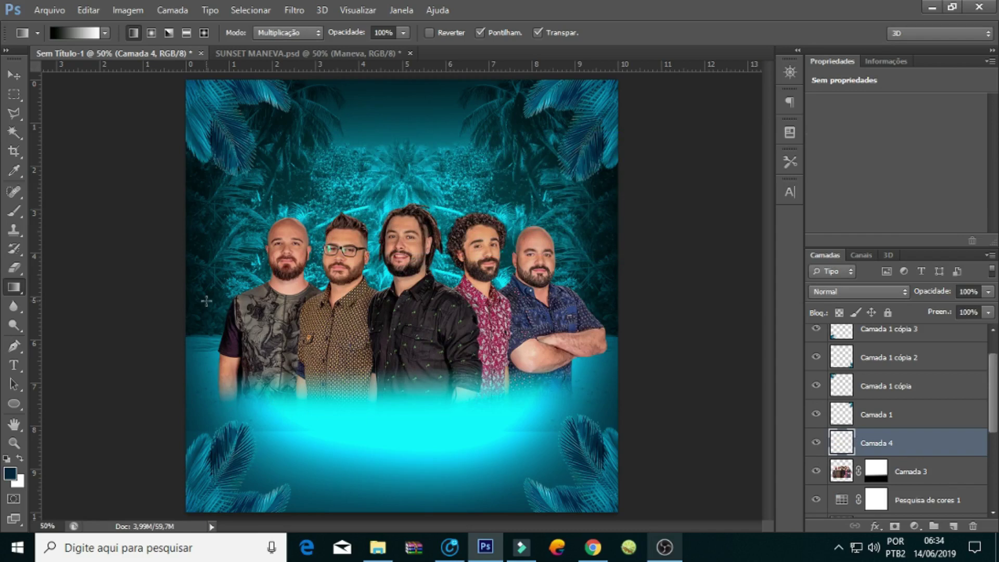
Paint soft white fog across the lower flyer, left edge and the band's shirts
{"action": "left_click", "coordinate": [16, 213]}
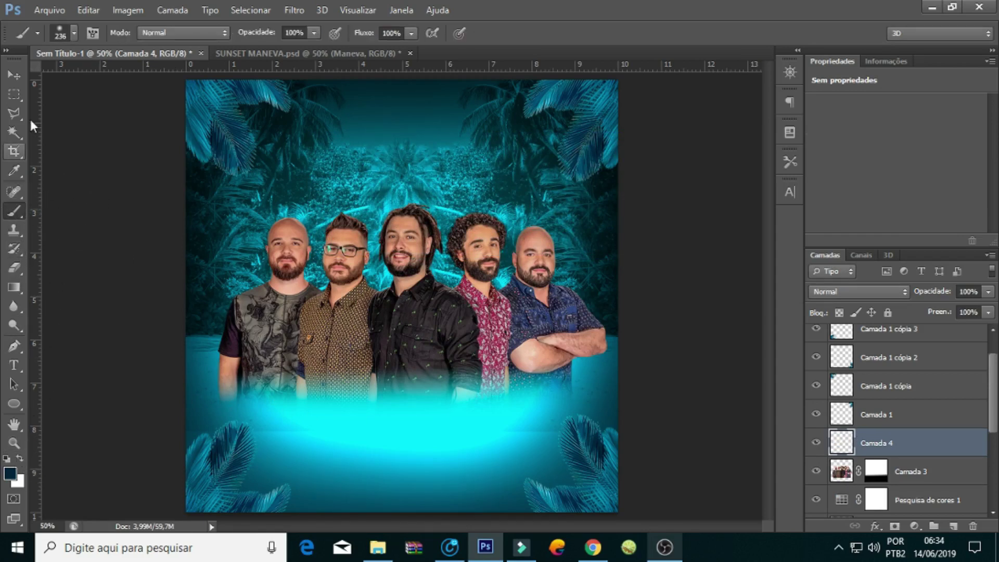
{"action": "left_click", "coordinate": [65, 33]}
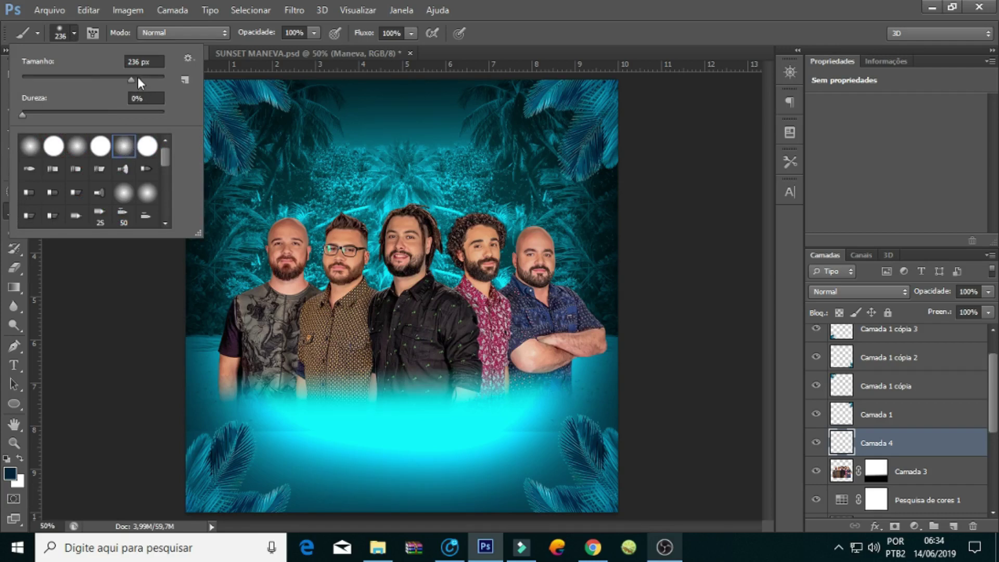
{"action": "left_click", "coordinate": [98, 388]}
{"action": "key", "text": "x"}
{"action": "mouse_move", "coordinate": [203, 401]}
{"action": "left_mouse_down"}
{"action": "mouse_move", "coordinate": [252, 436]}
{"action": "mouse_move", "coordinate": [201, 408]}
{"action": "mouse_move", "coordinate": [264, 409]}
{"action": "mouse_move", "coordinate": [368, 440]}
{"action": "mouse_move", "coordinate": [393, 419]}
{"action": "mouse_move", "coordinate": [431, 431]}
{"action": "mouse_move", "coordinate": [598, 401]}
{"action": "mouse_move", "coordinate": [607, 413]}
{"action": "mouse_move", "coordinate": [547, 457]}
{"action": "mouse_move", "coordinate": [446, 465]}
{"action": "mouse_move", "coordinate": [495, 464]}
{"action": "mouse_move", "coordinate": [567, 484]}
{"action": "mouse_move", "coordinate": [439, 502]}
{"action": "mouse_move", "coordinate": [345, 504]}
{"action": "mouse_move", "coordinate": [279, 442]}
{"action": "mouse_move", "coordinate": [368, 464]}
{"action": "mouse_move", "coordinate": [541, 460]}
{"action": "left_mouse_up"}
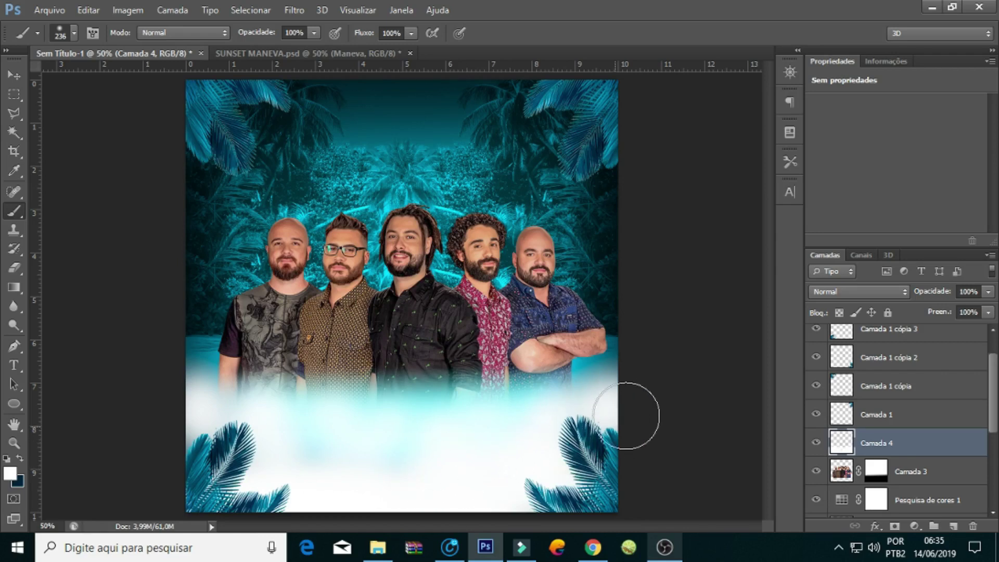
{"action": "mouse_move", "coordinate": [156, 346]}
{"action": "left_mouse_down"}
{"action": "mouse_move", "coordinate": [196, 397]}
{"action": "mouse_move", "coordinate": [189, 412]}
{"action": "left_mouse_up"}
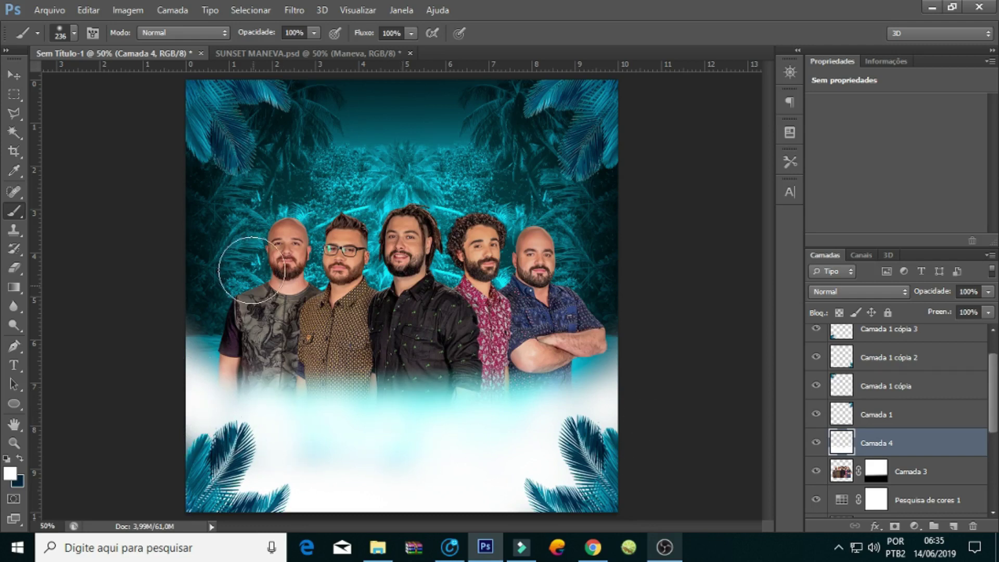
{"action": "mouse_move", "coordinate": [550, 386]}
{"action": "left_mouse_down"}
{"action": "mouse_move", "coordinate": [564, 393]}
{"action": "mouse_move", "coordinate": [452, 397]}
{"action": "mouse_move", "coordinate": [495, 406]}
{"action": "mouse_move", "coordinate": [473, 397]}
{"action": "mouse_move", "coordinate": [425, 422]}
{"action": "mouse_move", "coordinate": [383, 402]}
{"action": "mouse_move", "coordinate": [312, 393]}
{"action": "mouse_move", "coordinate": [267, 404]}
{"action": "mouse_move", "coordinate": [299, 413]}
{"action": "mouse_move", "coordinate": [292, 388]}
{"action": "mouse_move", "coordinate": [272, 397]}
{"action": "mouse_move", "coordinate": [446, 403]}
{"action": "left_mouse_up"}
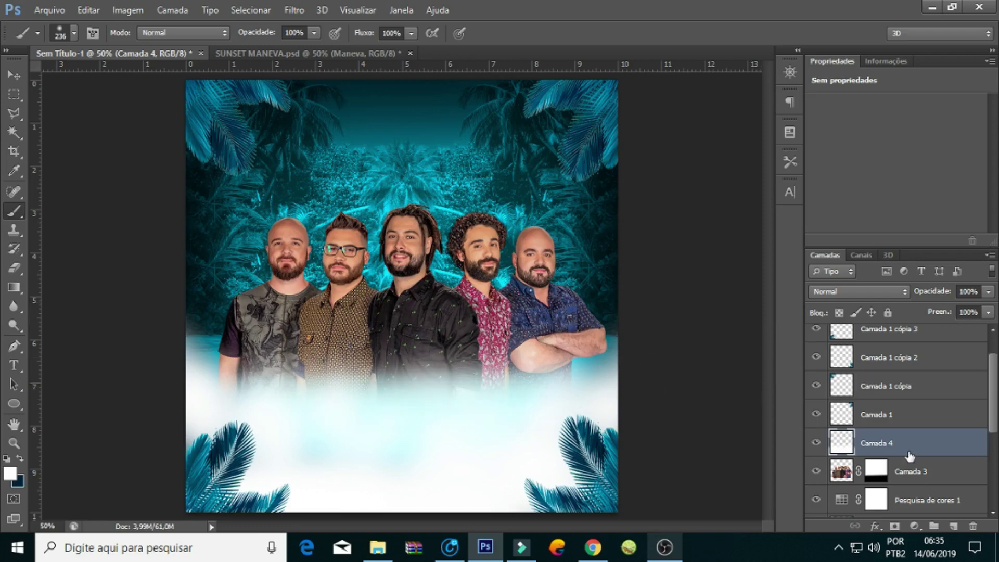
Move the fog layer down and shift Camada 3's fade mask lower
{"action": "mouse_move", "coordinate": [438, 390]}
{"action": "left_mouse_down"}
{"action": "mouse_move", "coordinate": [445, 454]}
{"action": "mouse_move", "coordinate": [453, 408]}
{"action": "mouse_move", "coordinate": [430, 397]}
{"action": "mouse_move", "coordinate": [440, 433]}
{"action": "mouse_move", "coordinate": [442, 420]}
{"action": "left_mouse_up"}
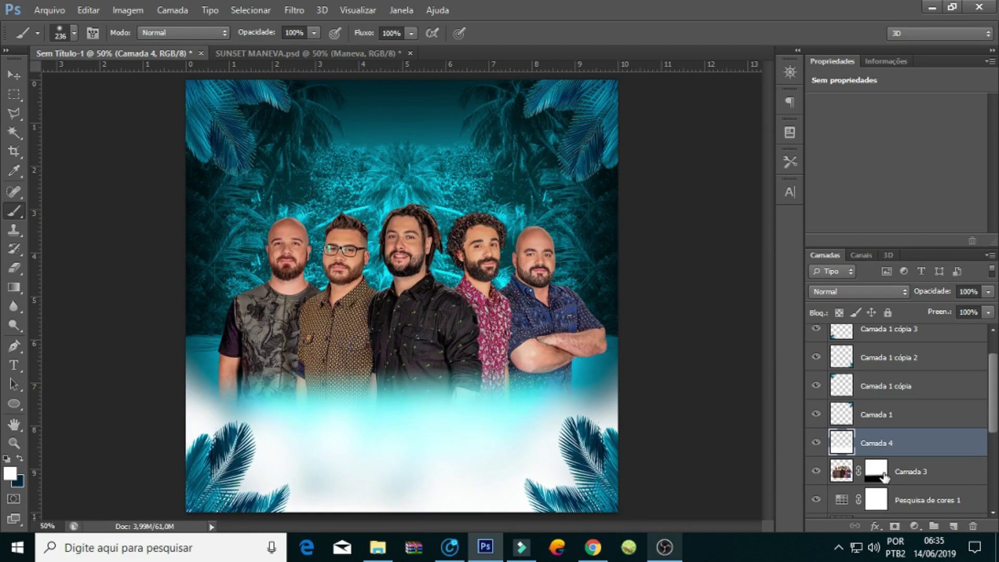
{"action": "left_click", "coordinate": [876, 473]}
{"action": "left_click_drag", "start_coordinate": [485, 371], "coordinate": [473, 414]}
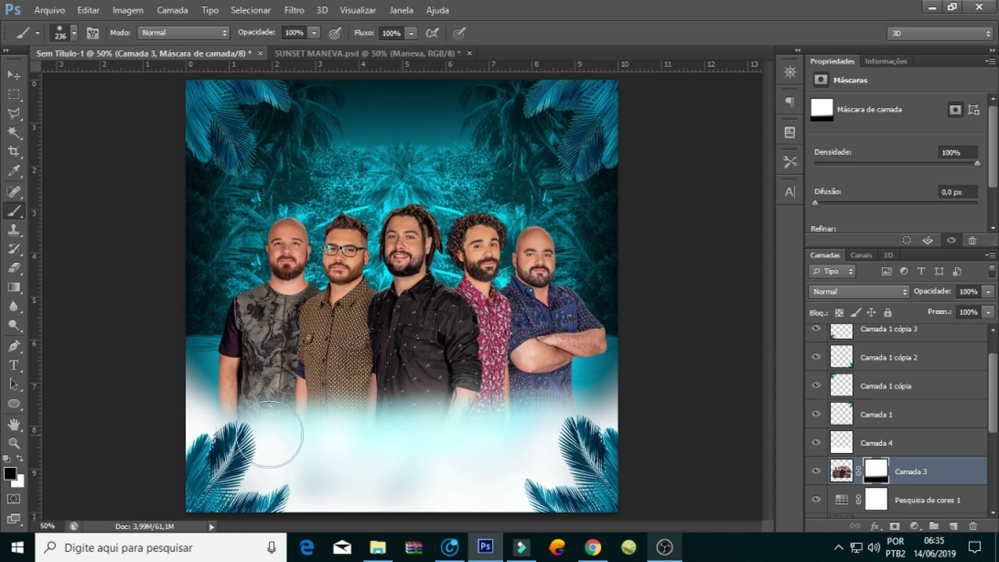
{"action": "left_click", "coordinate": [879, 442]}
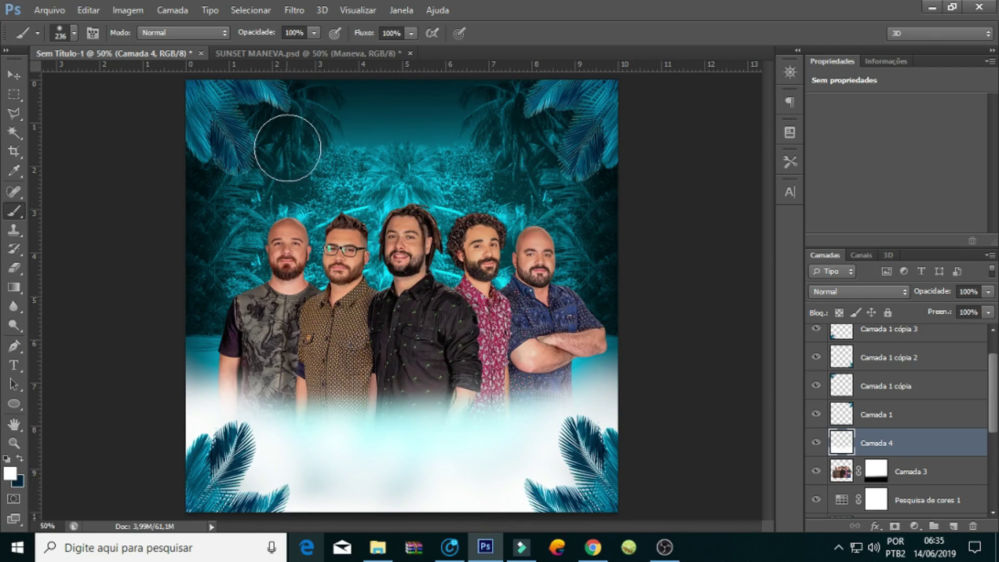
Create a 'Sunset' text layer in the Katherine Free font
{"action": "left_click", "coordinate": [925, 473]}
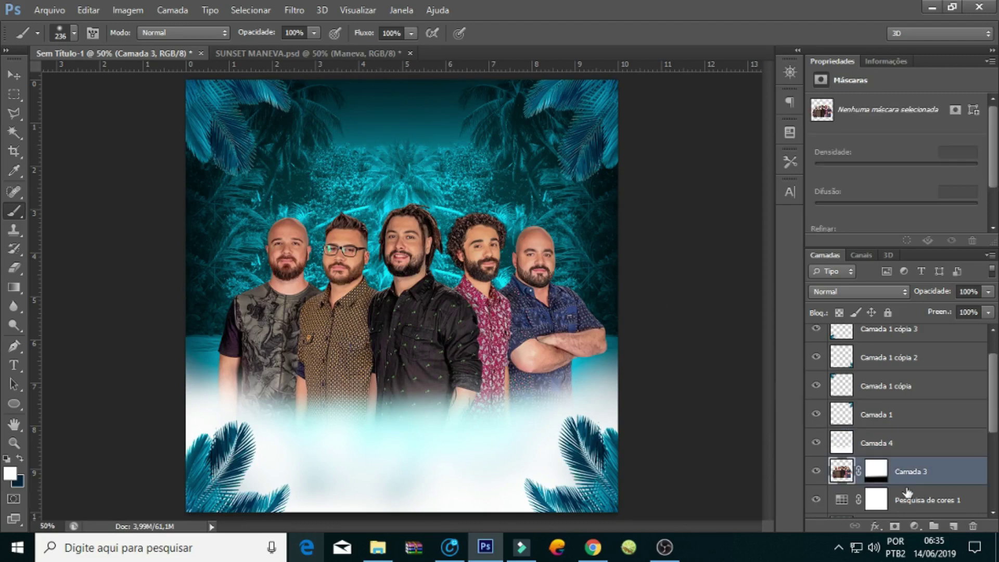
{"action": "key", "text": "t"}
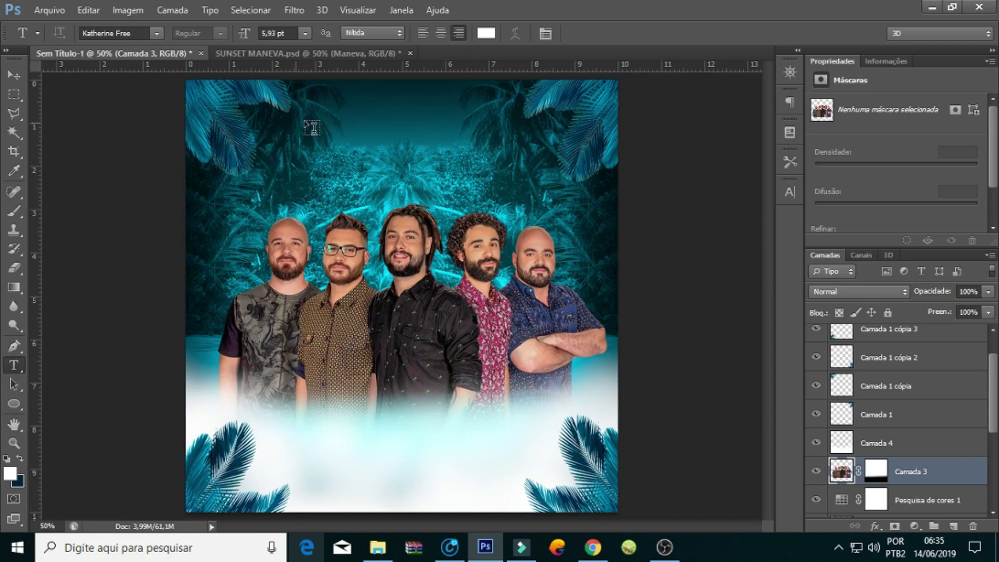
{"action": "left_click", "coordinate": [351, 161]}
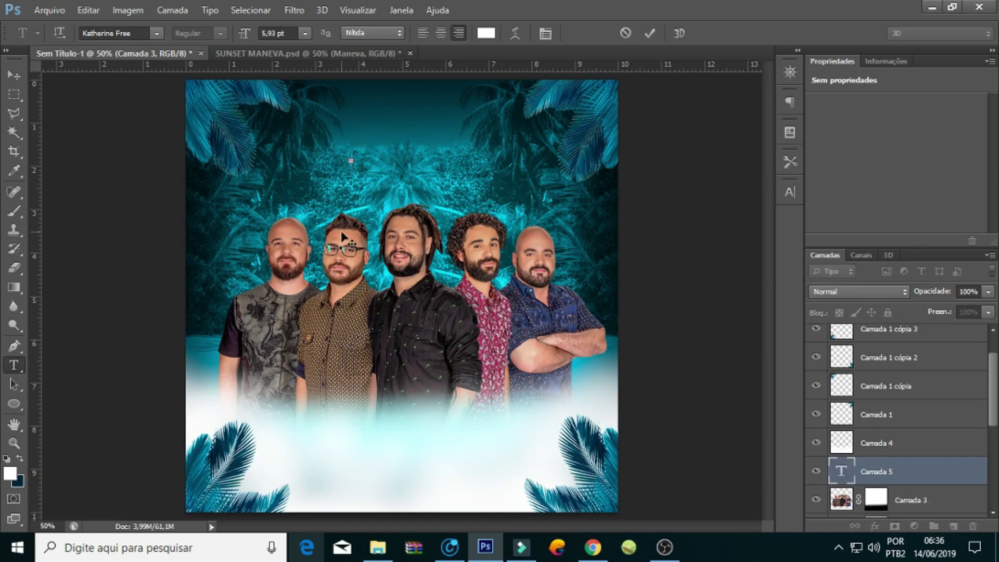
{"action": "left_click", "coordinate": [156, 33]}
{"action": "left_click", "coordinate": [157, 49]}
{"action": "type", "text": "Sunset"}
{"action": "key", "text": "ctrl+Return"}
Scale 'Sunset' to title size at top-centre and move its layer below Camada 3
{"action": "key", "text": "ctrl+t"}
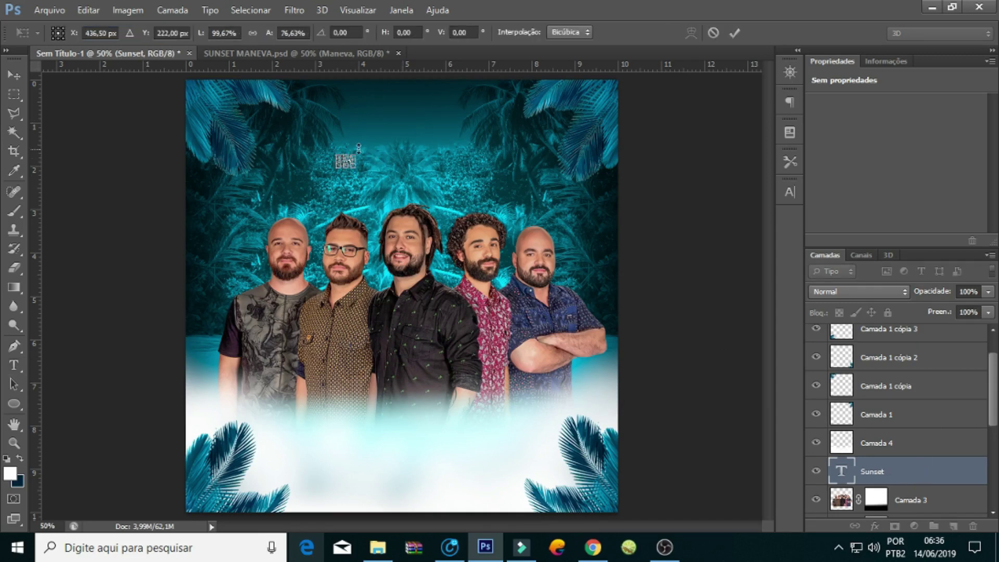
{"action": "left_click_drag", "start_coordinate": [358, 151], "coordinate": [488, 88]}
{"action": "left_click_drag", "start_coordinate": [445, 114], "coordinate": [446, 180]}
{"action": "left_click_drag", "start_coordinate": [489, 107], "coordinate": [519, 82]}
{"action": "left_click_drag", "start_coordinate": [468, 163], "coordinate": [475, 176]}
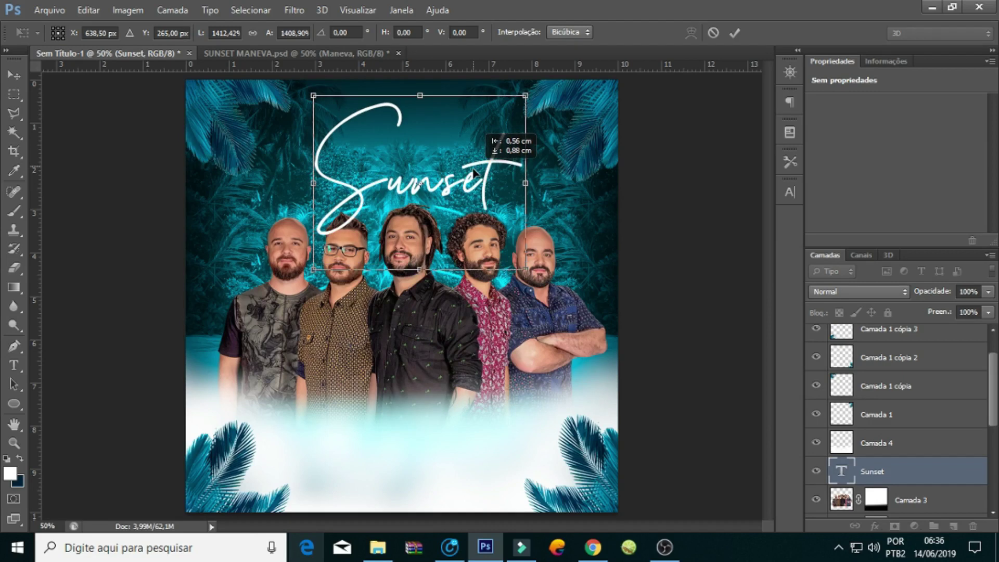
{"action": "key", "text": "Return"}
{"action": "mouse_move", "coordinate": [874, 471]}
{"action": "left_mouse_down"}
{"action": "mouse_move", "coordinate": [901, 517]}
{"action": "mouse_move", "coordinate": [901, 492]}
{"action": "left_mouse_up"}
{"action": "left_click_drag", "start_coordinate": [414, 179], "coordinate": [414, 182]}
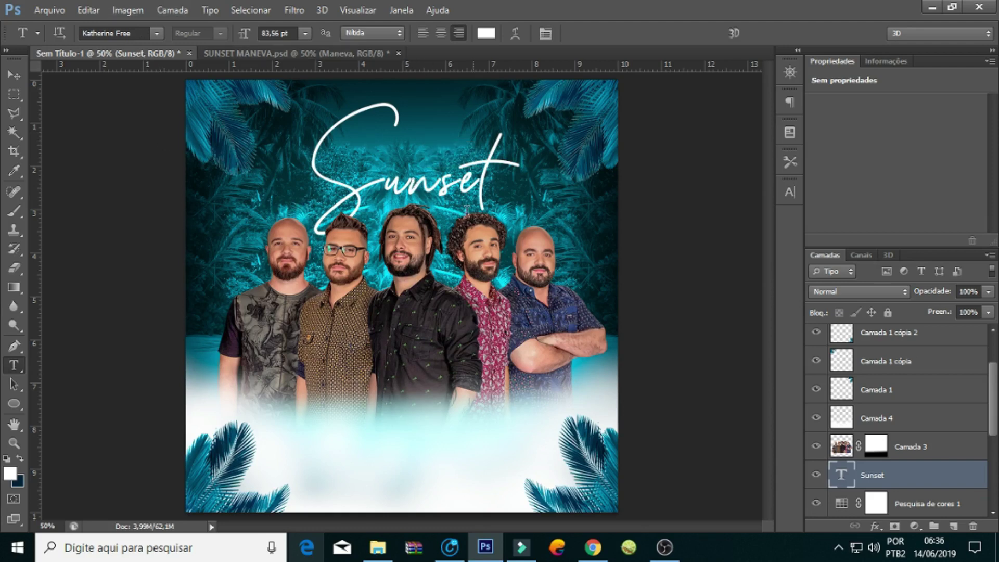
Duplicate the Sunset text, move it up, and retype it as 'Maneva'
{"action": "key", "text": "ctrl+j"}
{"action": "left_click_drag", "start_coordinate": [481, 205], "coordinate": [485, 180]}
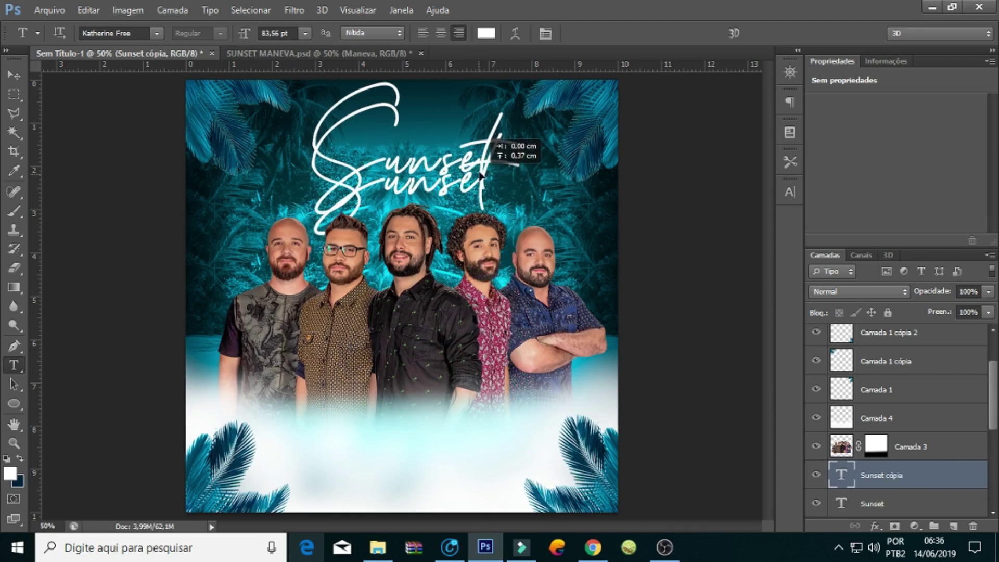
{"action": "double_click", "coordinate": [389, 182]}
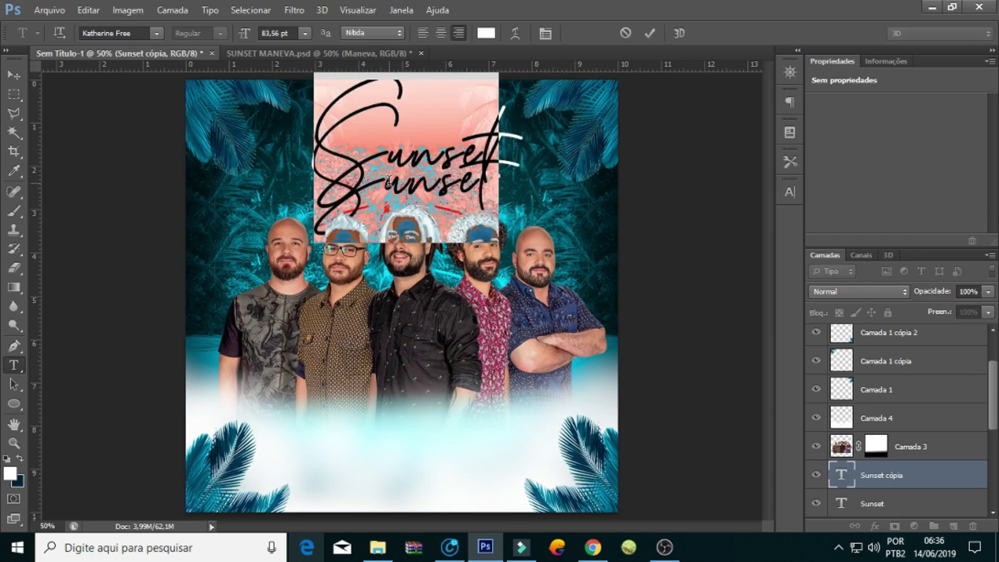
{"action": "type", "text": "Mane"}
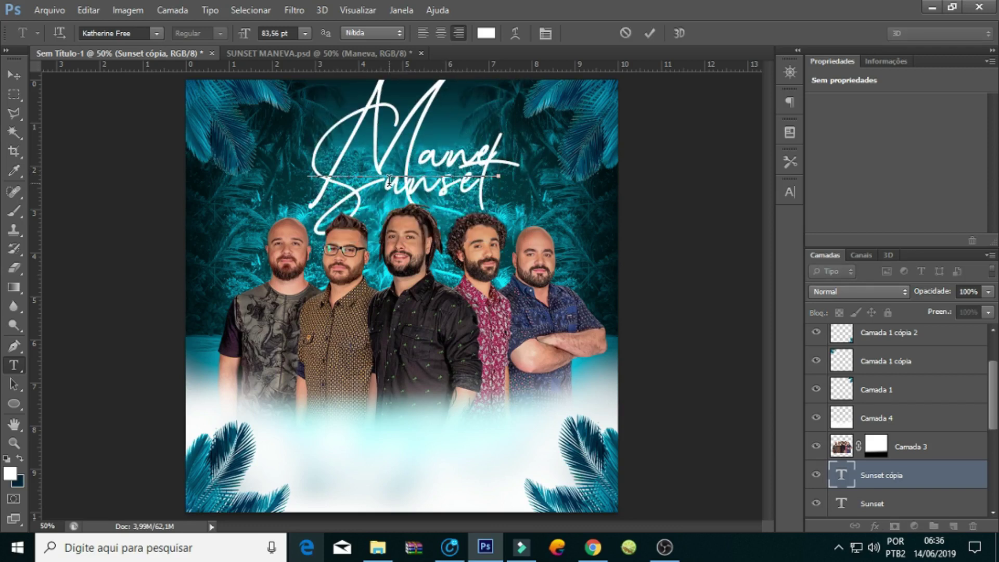
{"action": "type", "text": "va"}
{"action": "left_click", "coordinate": [915, 487]}
Shrink 'Maneva' to about 40% and place it just above the Sunset title
{"action": "key", "text": "ctrl+t"}
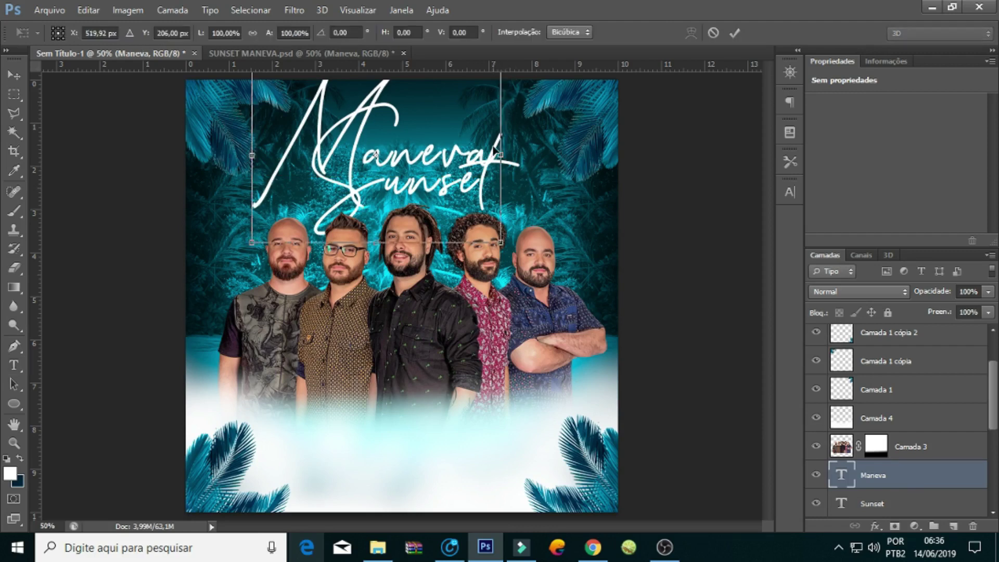
{"action": "left_click_drag", "start_coordinate": [500, 243], "coordinate": [330, 127]}
{"action": "mouse_move", "coordinate": [311, 93]}
{"action": "left_mouse_down"}
{"action": "mouse_move", "coordinate": [415, 152]}
{"action": "mouse_move", "coordinate": [453, 119]}
{"action": "left_mouse_up"}
{"action": "left_click_drag", "start_coordinate": [437, 154], "coordinate": [444, 155]}
{"action": "key", "text": "t"}
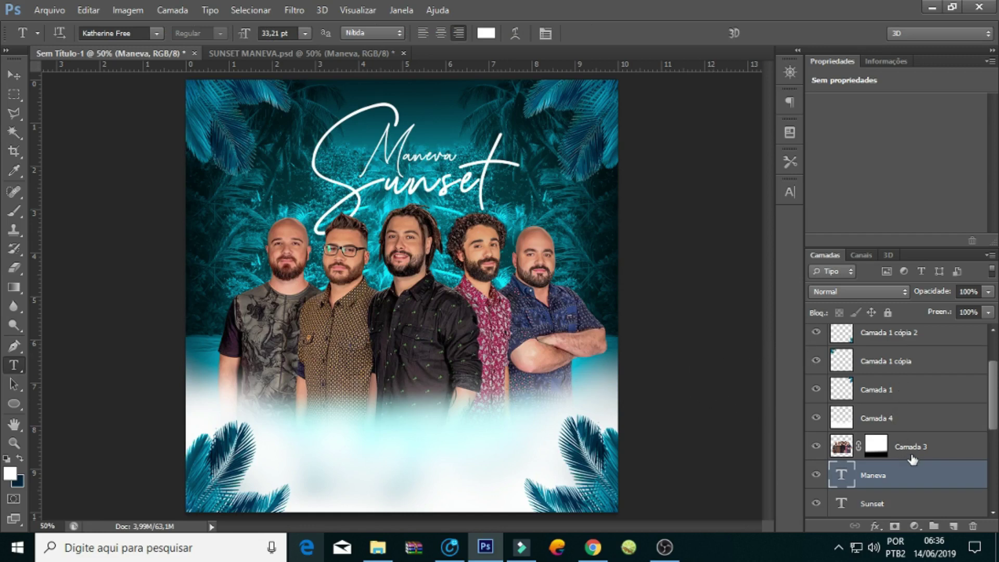
{"action": "scroll", "coordinate": [992, 413], "scroll_direction": "up", "scroll_amount": 1}
Add a 'sua' text layer left of the band, above Camada 4, in Nexa Bold
{"action": "left_click", "coordinate": [944, 471]}
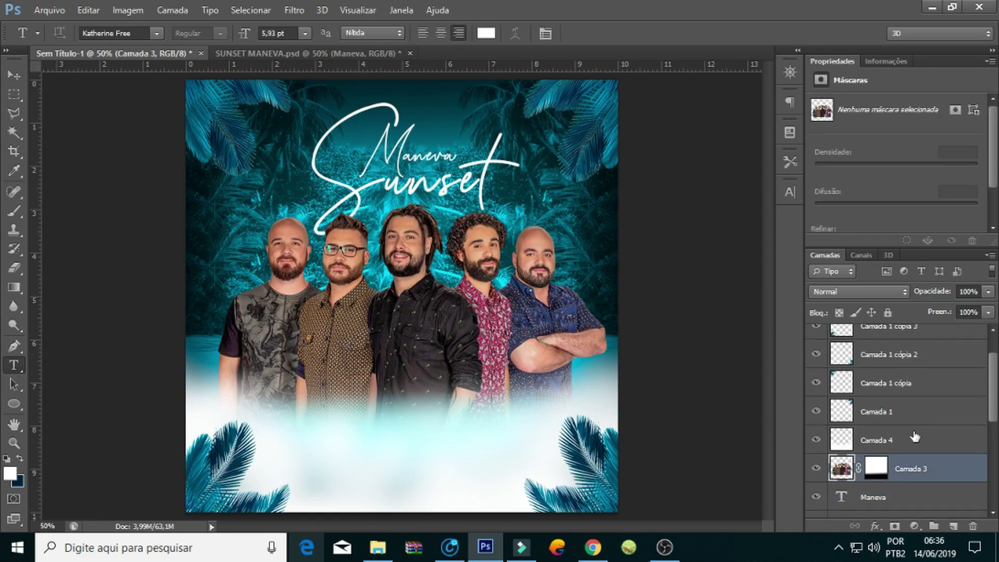
{"action": "left_click", "coordinate": [914, 440]}
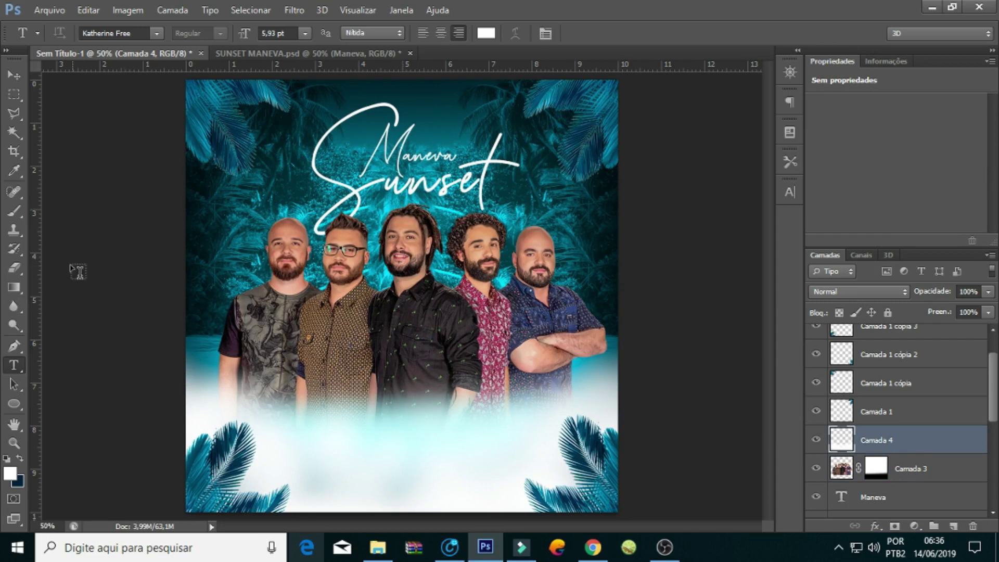
{"action": "left_click", "coordinate": [219, 229]}
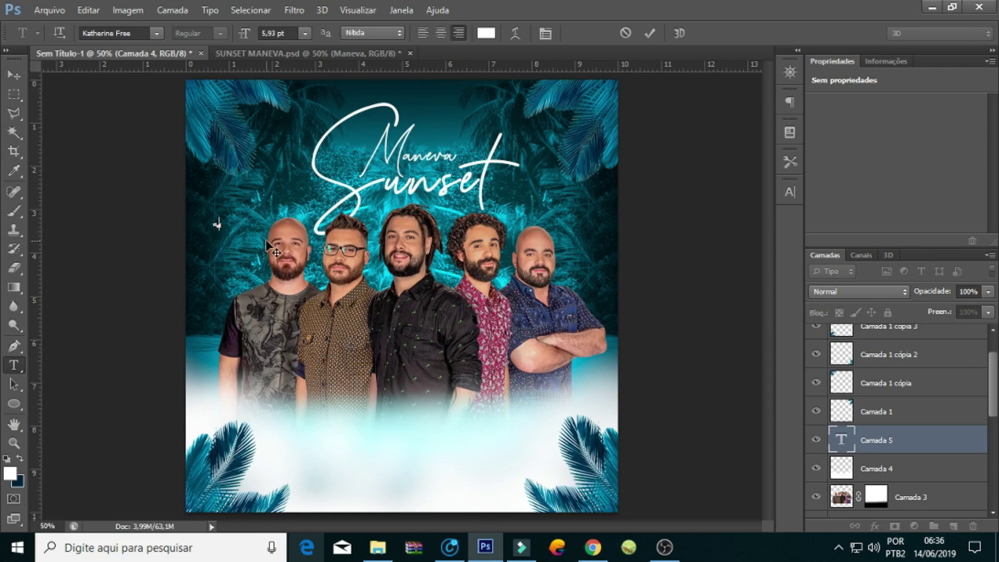
{"action": "left_click", "coordinate": [134, 28]}
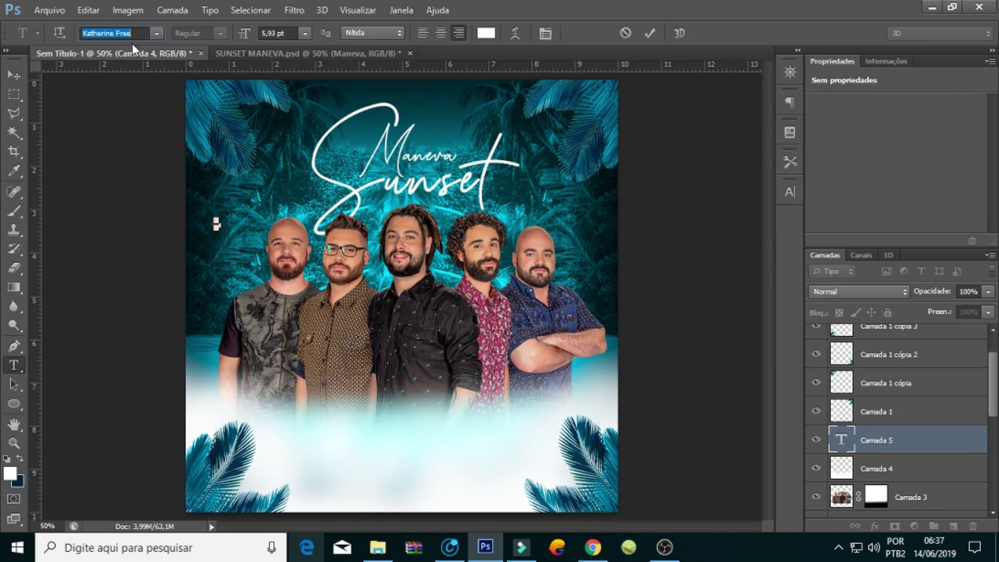
{"action": "type", "text": "Nexa Bold"}
{"action": "key", "text": "Return"}
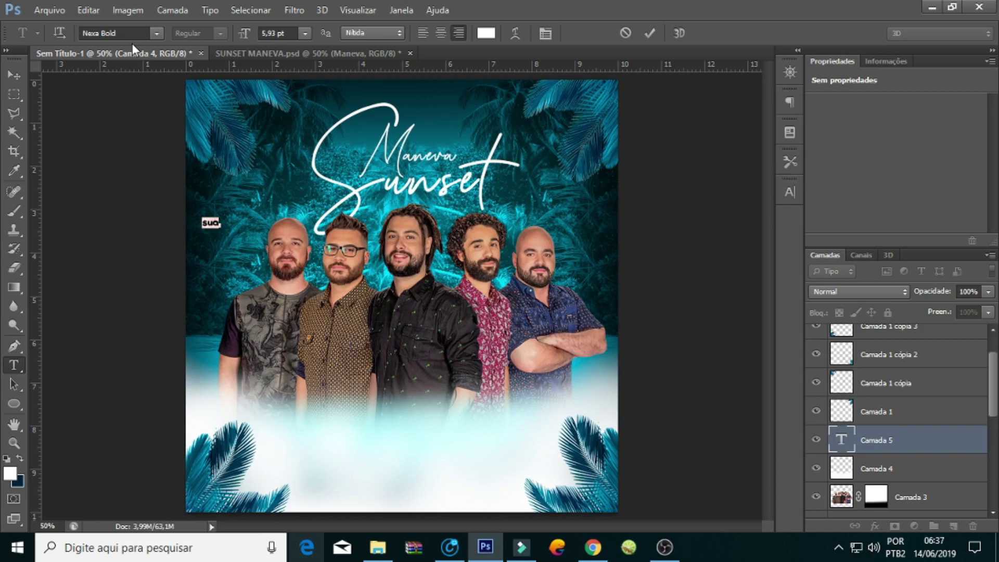
{"action": "left_click", "coordinate": [879, 442]}
Enlarge the sua text, switch it to All Caps, then scale it to about 80%
{"action": "key", "text": "ctrl+t"}
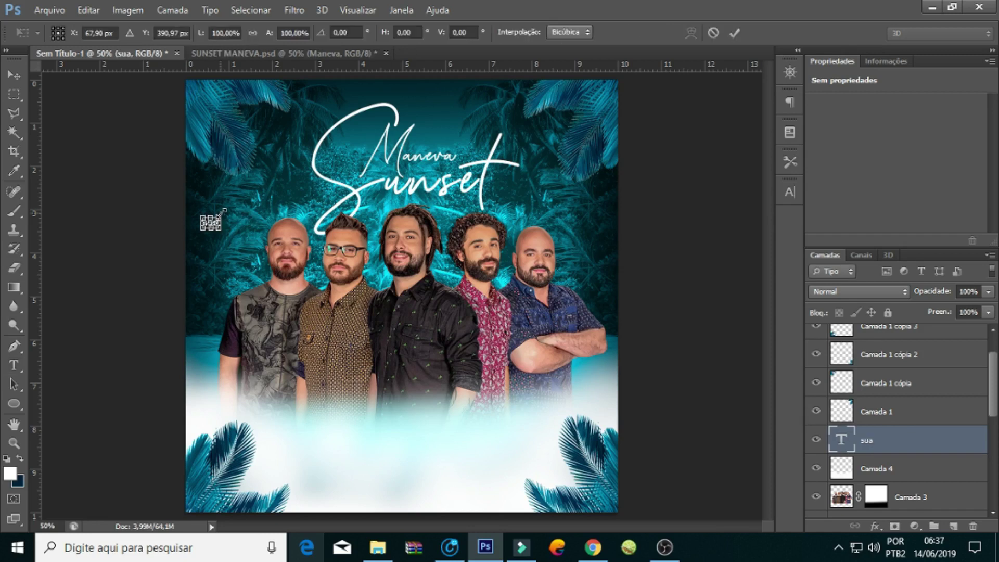
{"action": "left_click_drag", "start_coordinate": [223, 216], "coordinate": [249, 198]}
{"action": "key", "text": "Return"}
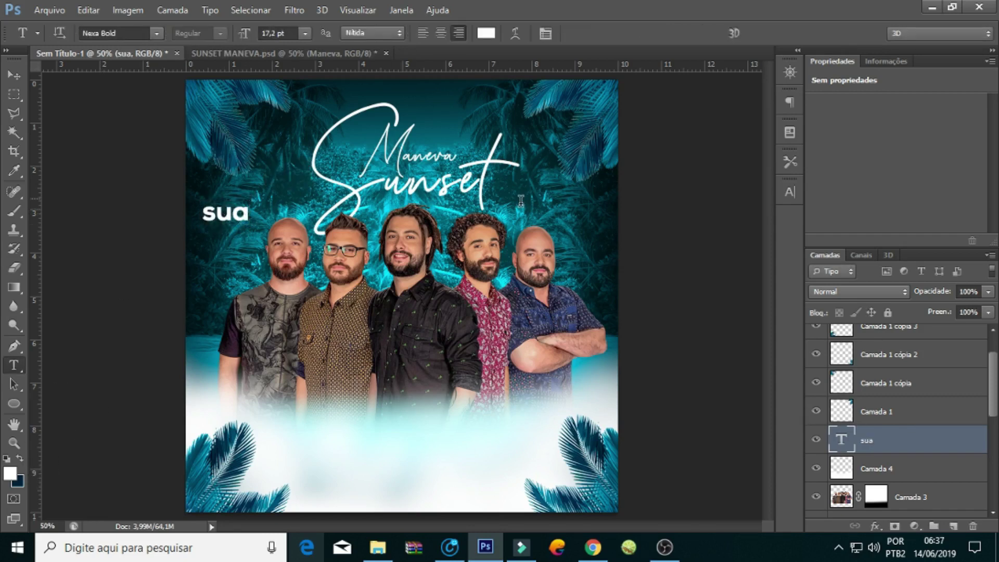
{"action": "left_click", "coordinate": [789, 194]}
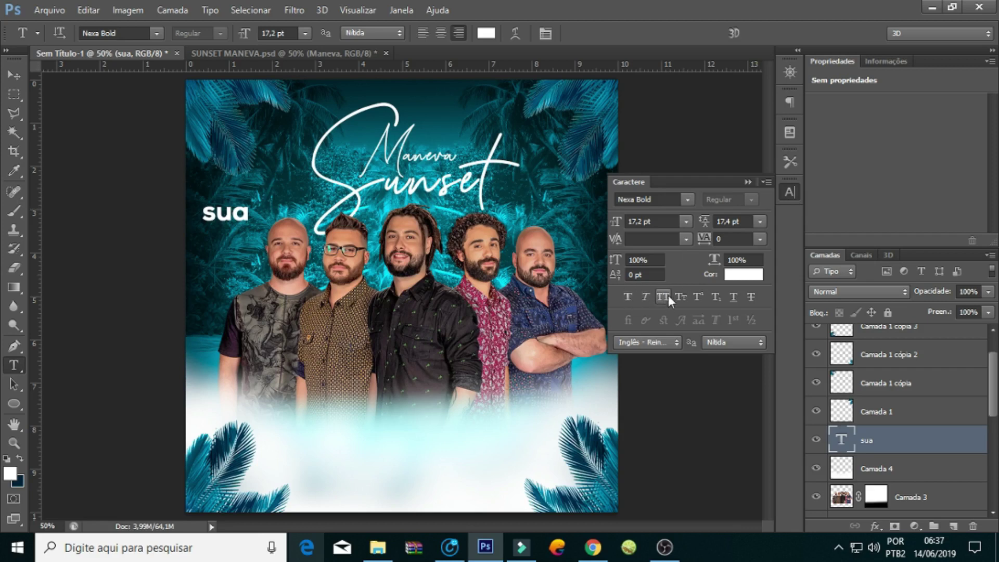
{"action": "left_click", "coordinate": [748, 181]}
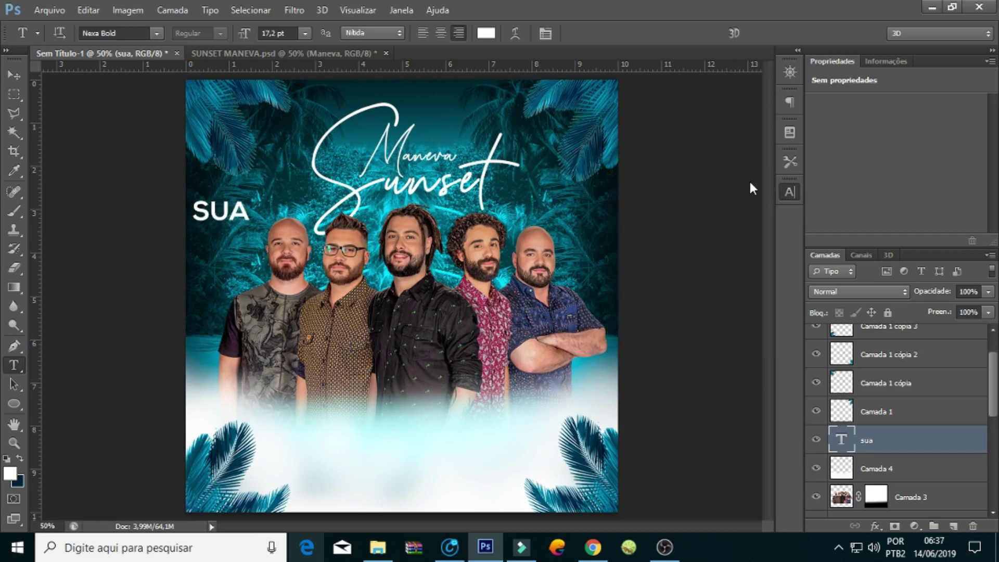
{"action": "key", "text": "ctrl+t"}
{"action": "left_click_drag", "start_coordinate": [196, 198], "coordinate": [204, 204]}
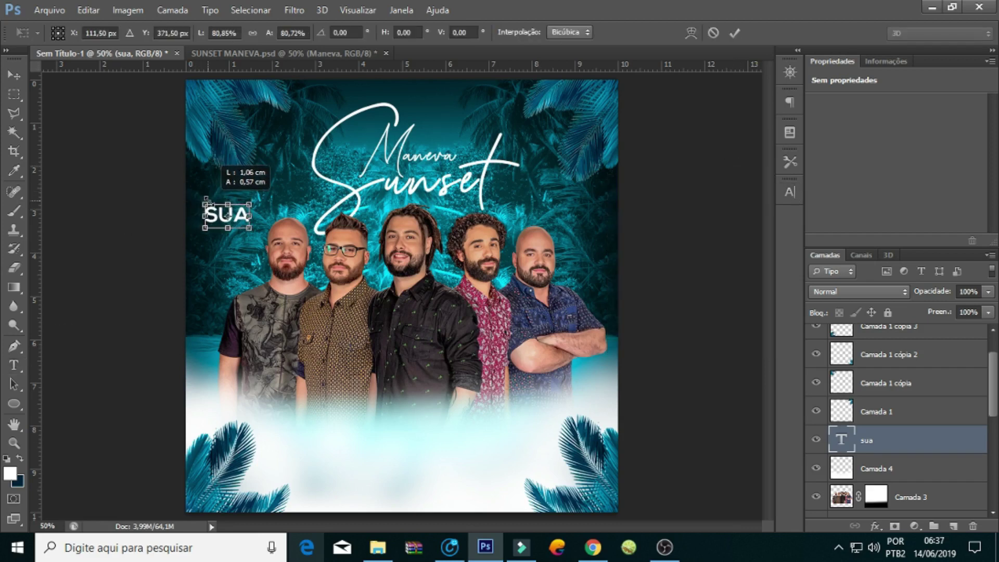
{"action": "key", "text": "Return"}
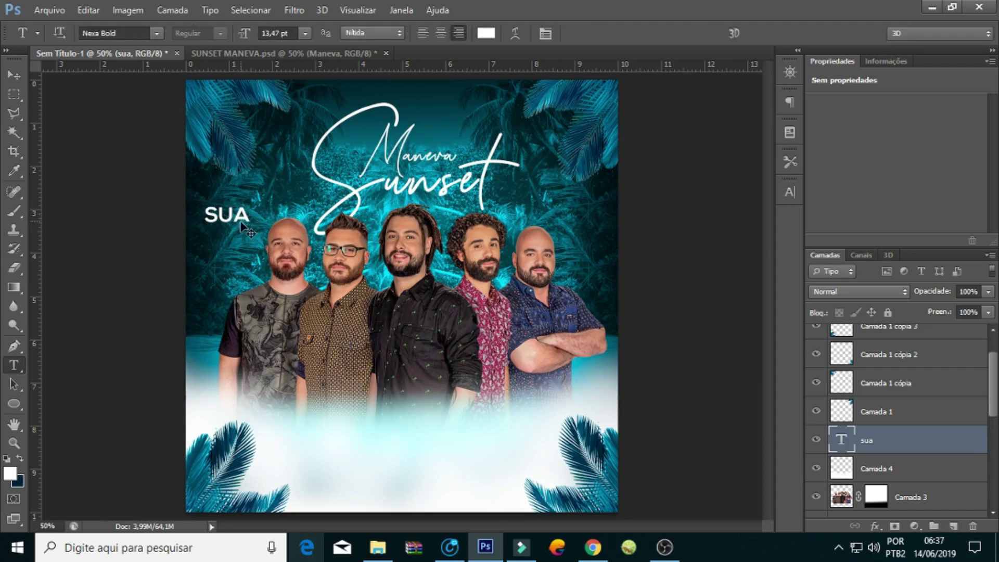
Place a copy just below, retype it as LOGO, and shrink it to about 75%
{"action": "left_click_drag", "start_coordinate": [243, 212], "coordinate": [242, 227]}
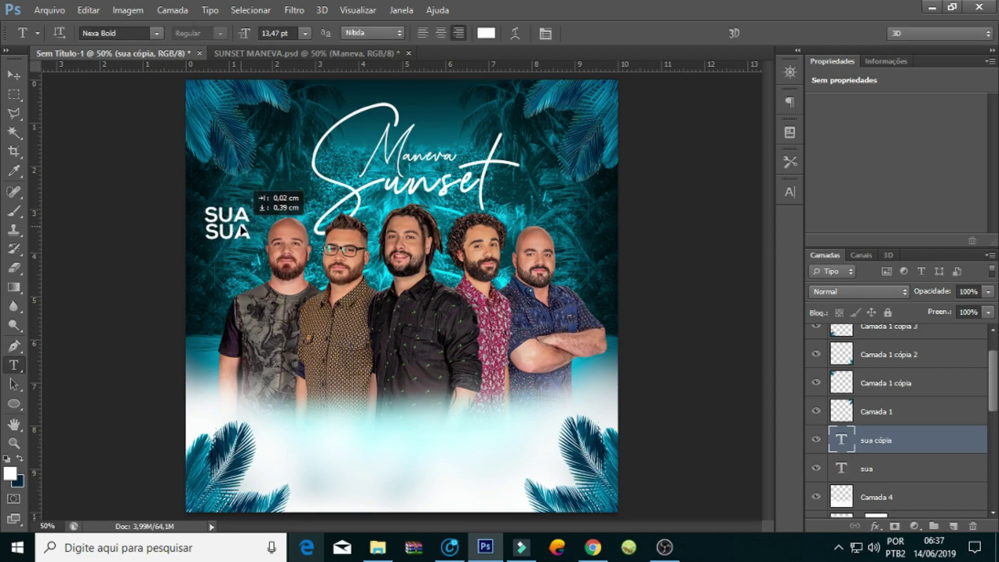
{"action": "double_click", "coordinate": [234, 233]}
{"action": "type", "text": "LOGO"}
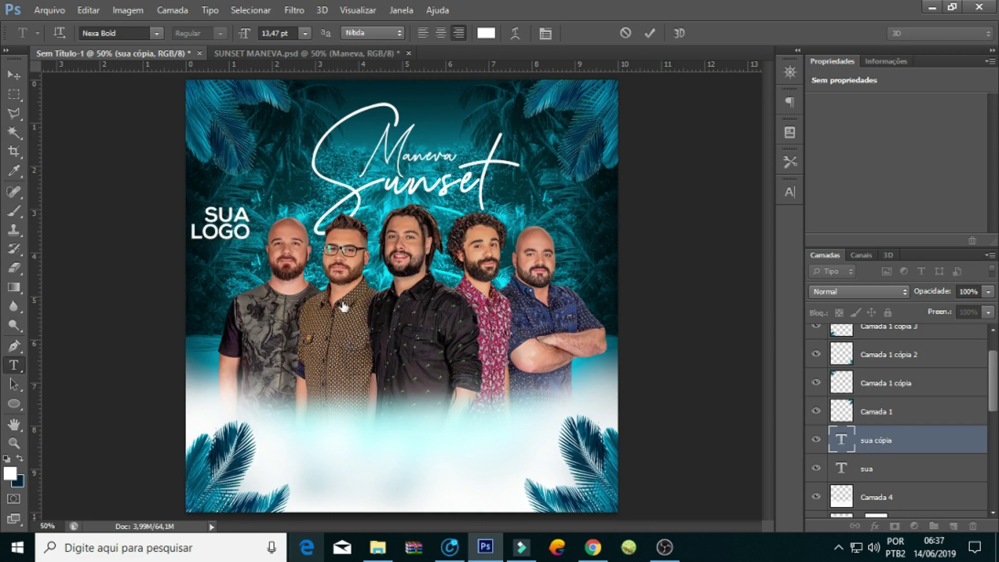
{"action": "key", "text": "ctrl+Return"}
{"action": "key", "text": "ctrl+t"}
{"action": "left_click_drag", "start_coordinate": [190, 222], "coordinate": [202, 225]}
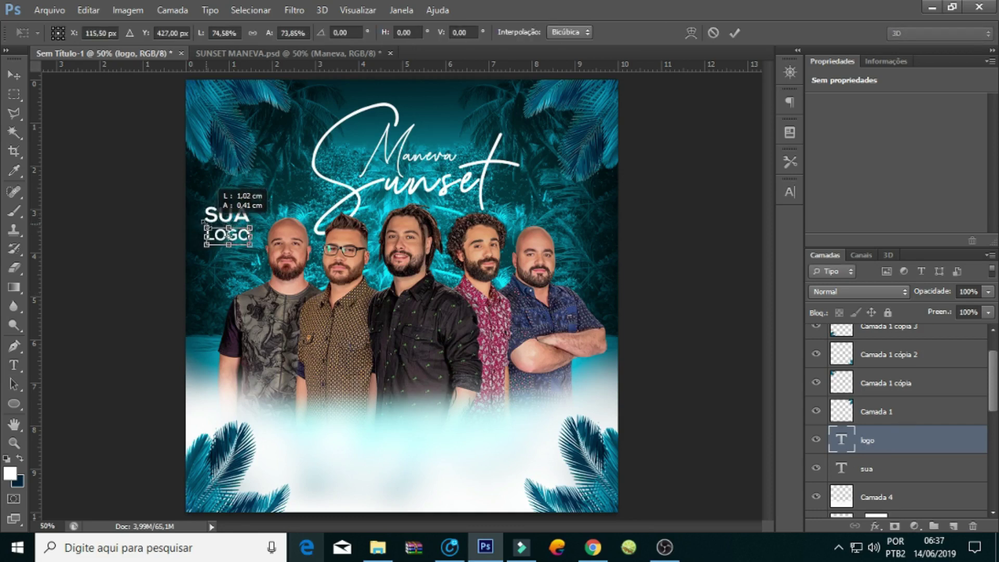
{"action": "key", "text": "Return"}
Nudge LOGO up slightly and colour it bright cyan #22c7e7
{"action": "key", "text": "ctrl+Up"}
{"action": "key", "text": "ctrl+Up"}
{"action": "key", "text": "ctrl+Up"}
{"action": "key", "text": "ctrl+Up"}
{"action": "key", "text": "ctrl+Up"}
{"action": "key", "text": "ctrl+Up"}
{"action": "left_click", "coordinate": [485, 34]}
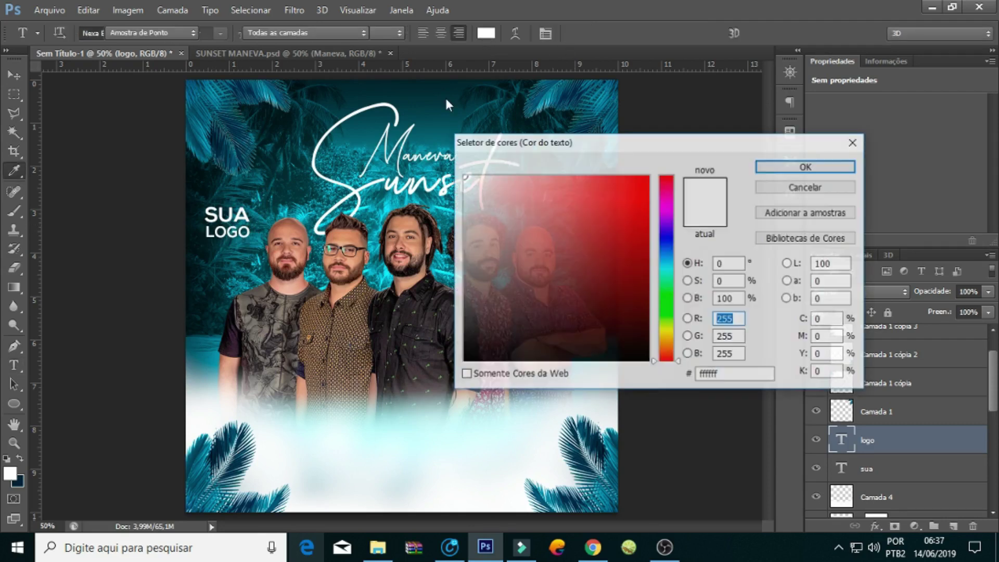
{"action": "left_click", "coordinate": [432, 125]}
{"action": "left_click_drag", "start_coordinate": [597, 207], "coordinate": [622, 193]}
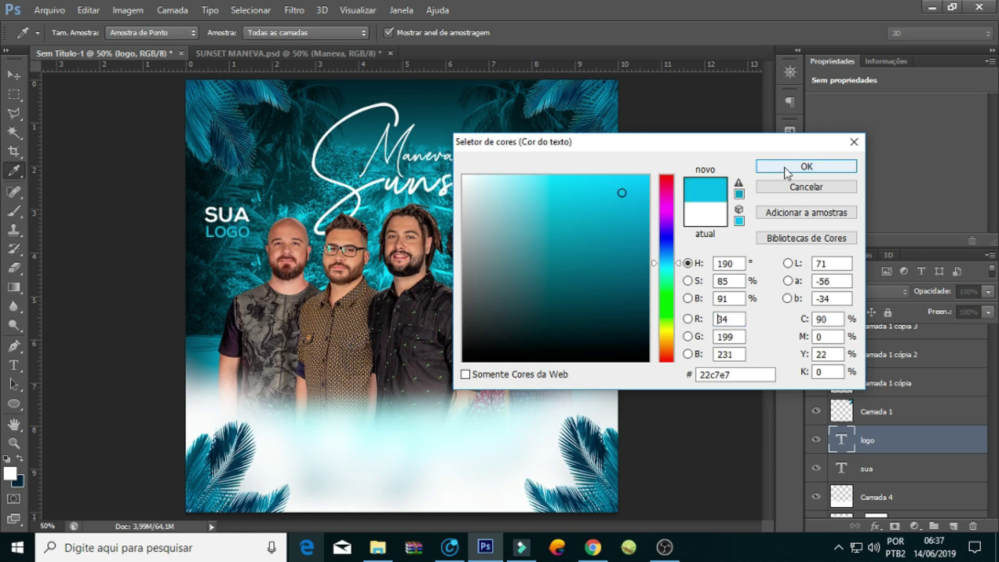
{"action": "key", "text": "Return"}
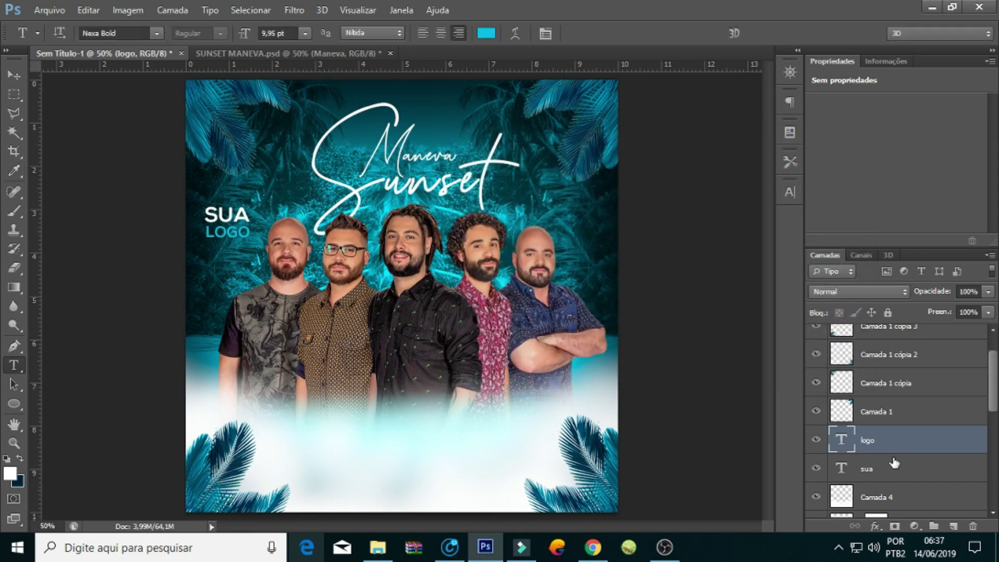
Copy both SUA LOGO text layers to the right side and add a guide at their top
{"action": "left_click", "coordinate": [891, 466], "text": "shift"}
{"action": "left_click_drag", "start_coordinate": [242, 229], "coordinate": [593, 226]}
{"action": "left_click_drag", "start_coordinate": [575, 64], "coordinate": [574, 207]}
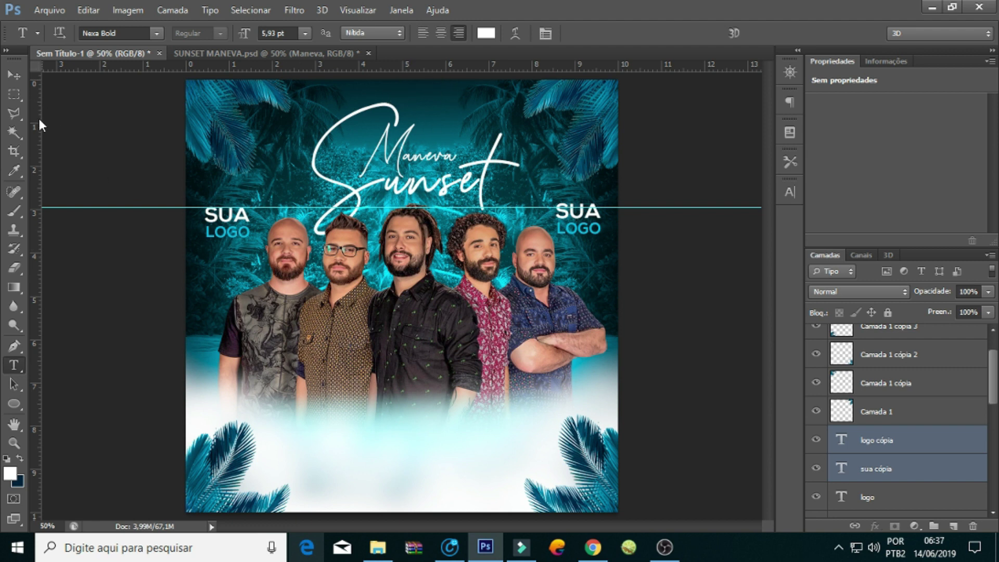
Add a guide along the bottom of LOGO and nudge the right-hand copy down to align
{"action": "key", "text": "ctrl+r"}
{"action": "key", "text": "ctrl+r"}
{"action": "key", "text": "ctrl+r"}
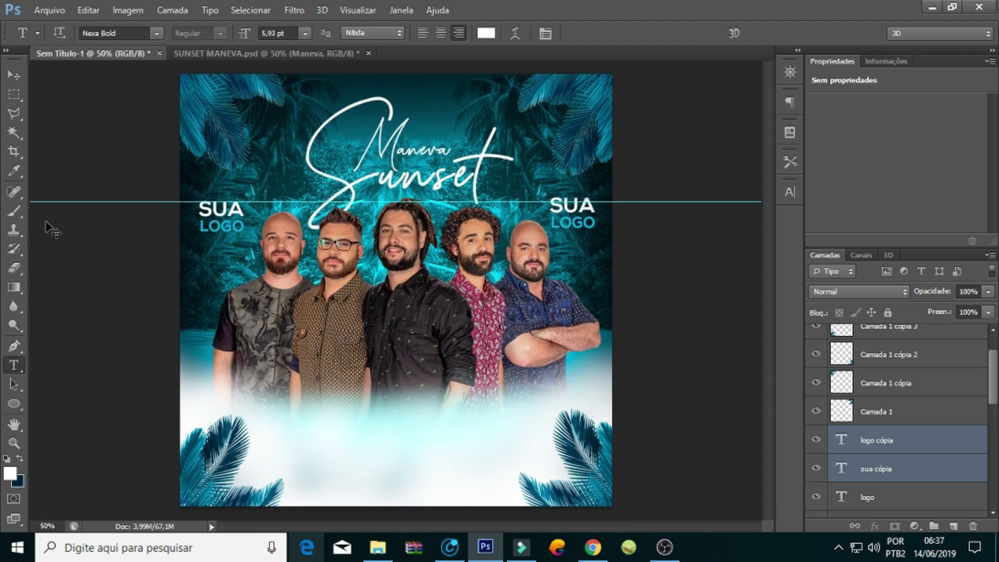
{"action": "key", "text": "ctrl+r"}
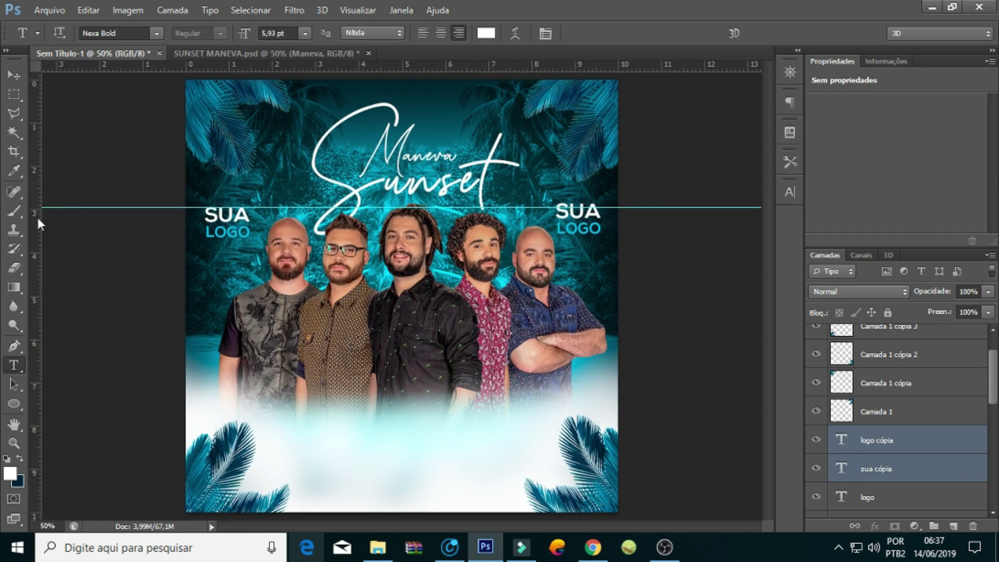
{"action": "left_click_drag", "start_coordinate": [393, 67], "coordinate": [406, 238]}
{"action": "key", "text": "Down"}
{"action": "key", "text": "Down"}
{"action": "key", "text": "Down"}
{"action": "key", "text": "Down"}
{"action": "key", "text": "Down"}
{"action": "key", "text": "Down"}
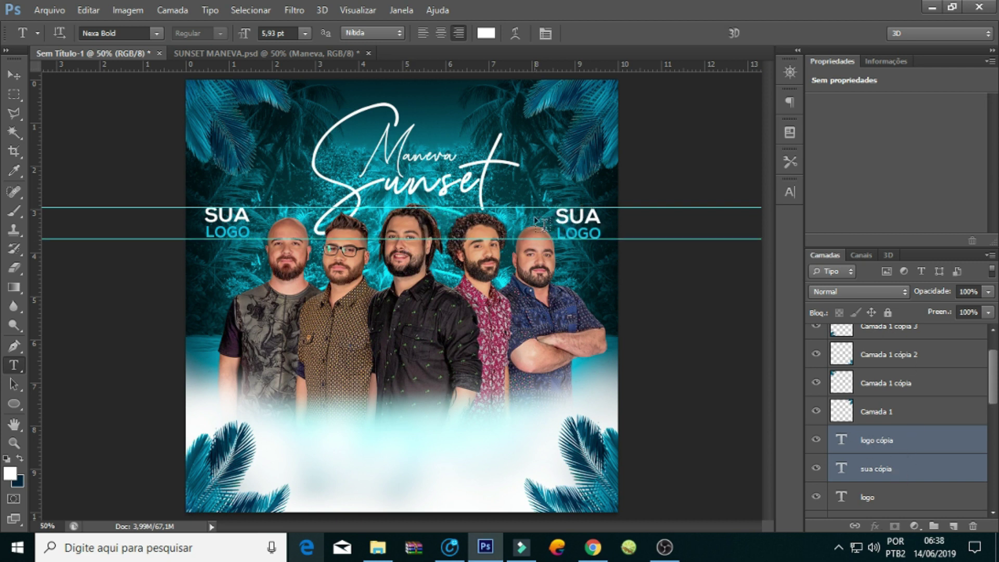
Retype the right-hand copy so it reads '14' above 'DATA'
{"action": "double_click", "coordinate": [580, 229]}
{"action": "type", "text": "data"}
{"action": "key", "text": "ctrl+Return"}
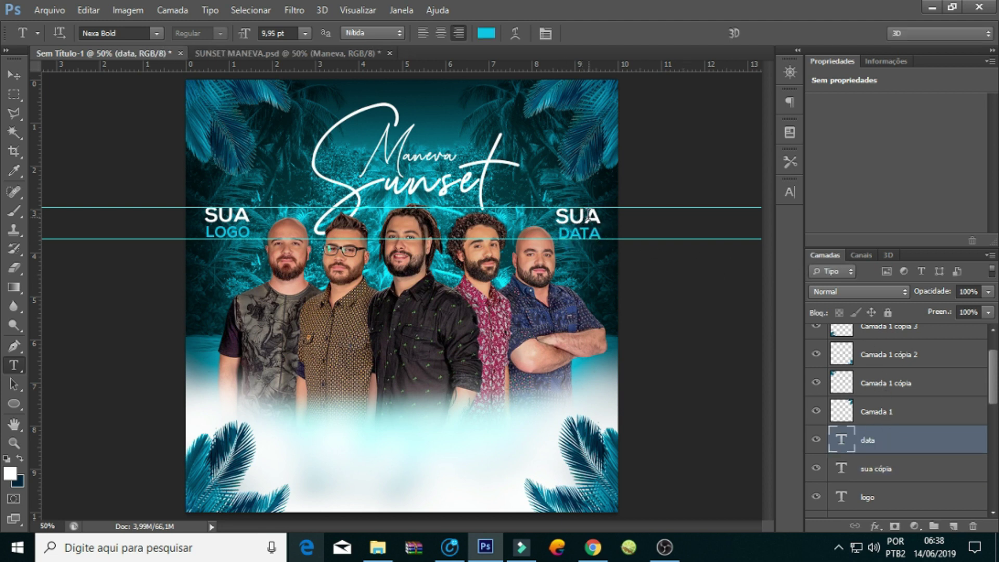
{"action": "double_click", "coordinate": [578, 216]}
{"action": "type", "text": "14"}
{"action": "key", "text": "ctrl+Return"}
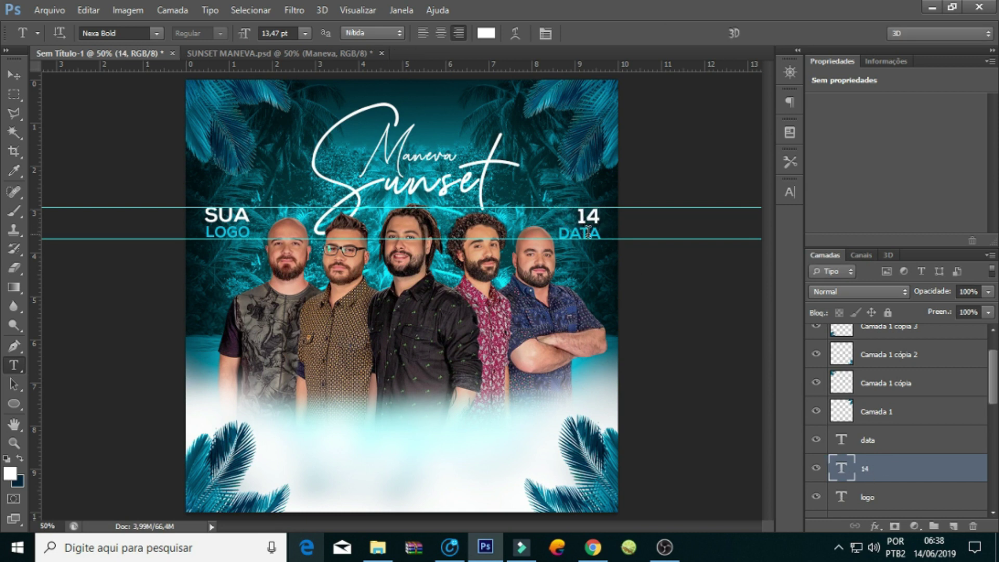
Try changing DATA to JUN, then cancel the edit and undo it
{"action": "double_click", "coordinate": [575, 233]}
{"action": "type", "text": "JUN"}
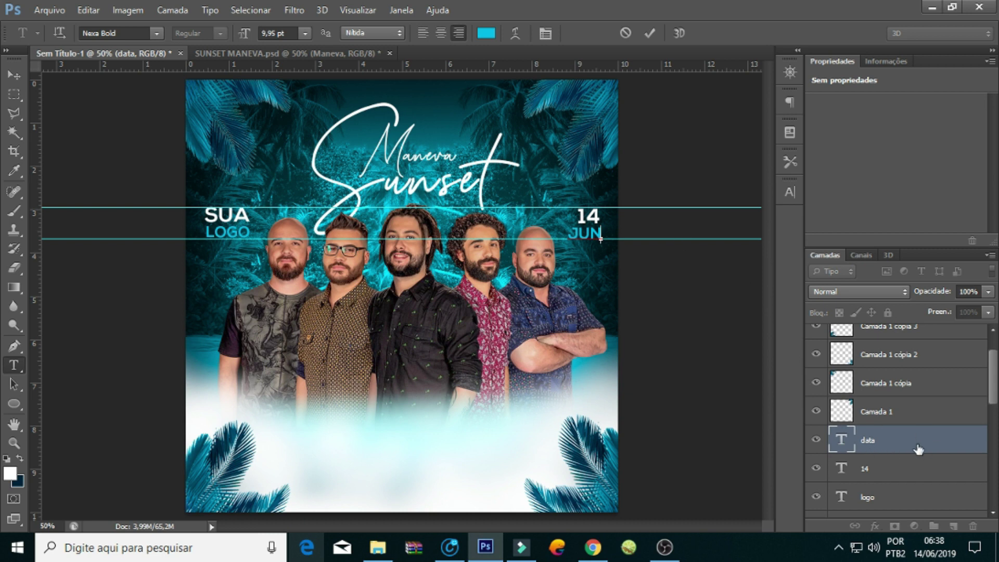
{"action": "key", "text": "Escape"}
{"action": "left_click", "coordinate": [929, 467]}
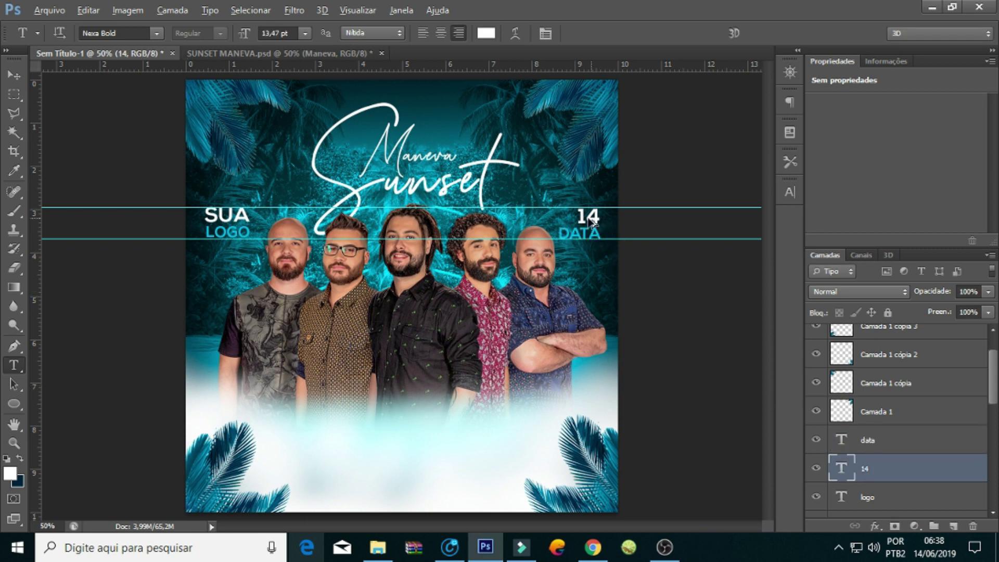
{"action": "key", "text": "ctrl+z"}
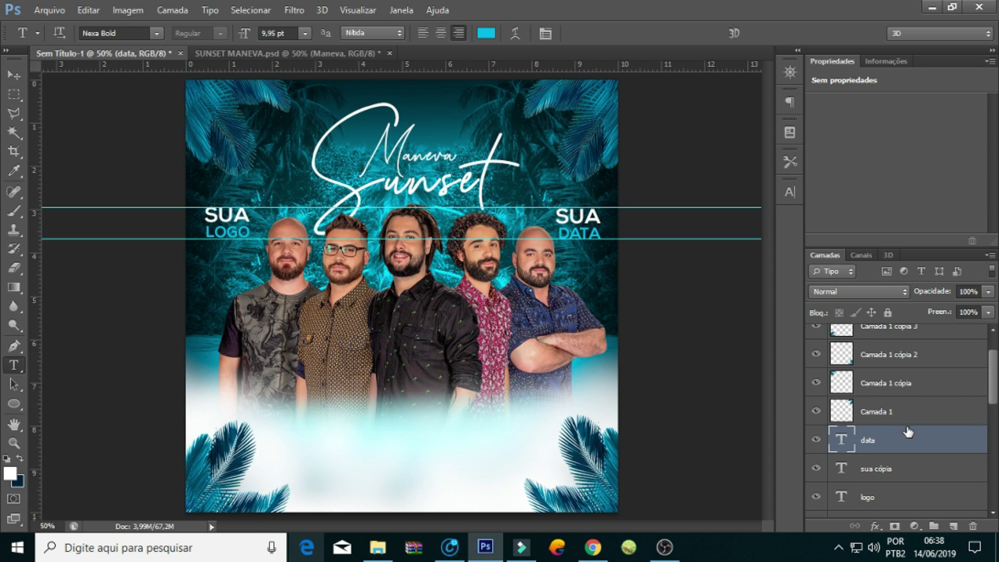
Draw a wide rounded rectangle below the band photo and set its fill to none
{"action": "left_click", "coordinate": [14, 404]}
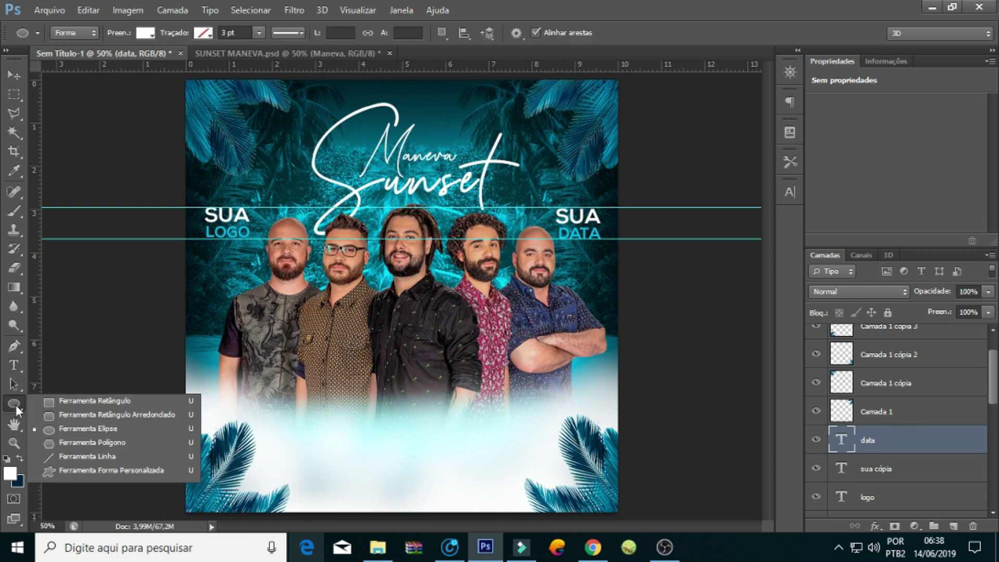
{"action": "left_click", "coordinate": [82, 402]}
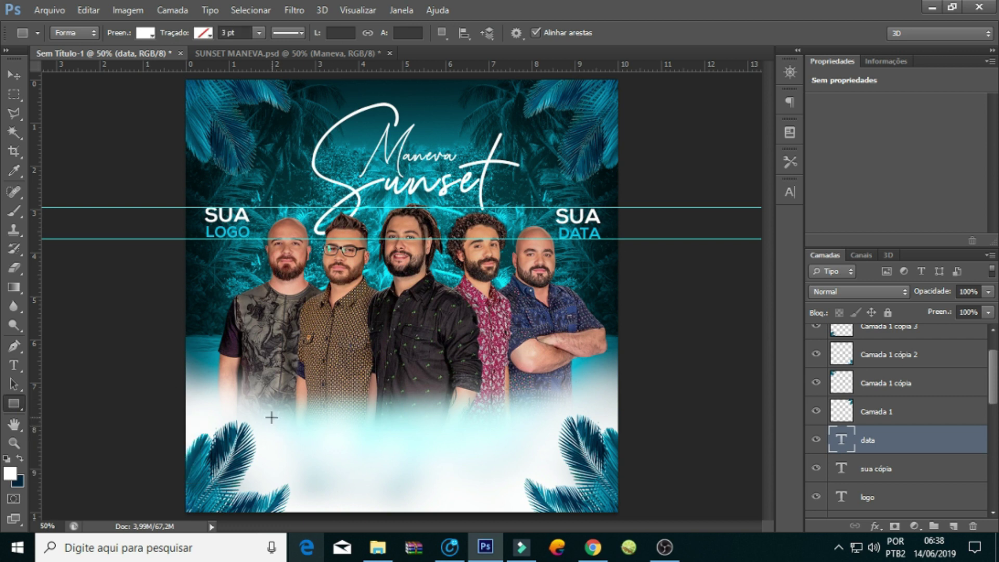
{"action": "left_click", "coordinate": [14, 403]}
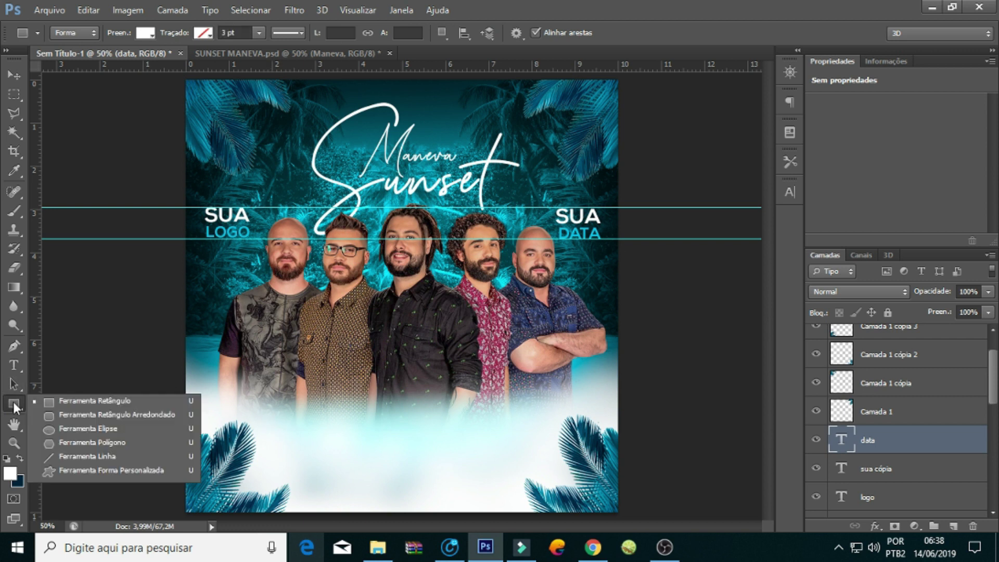
{"action": "left_click", "coordinate": [89, 417]}
{"action": "left_click_drag", "start_coordinate": [272, 420], "coordinate": [551, 453]}
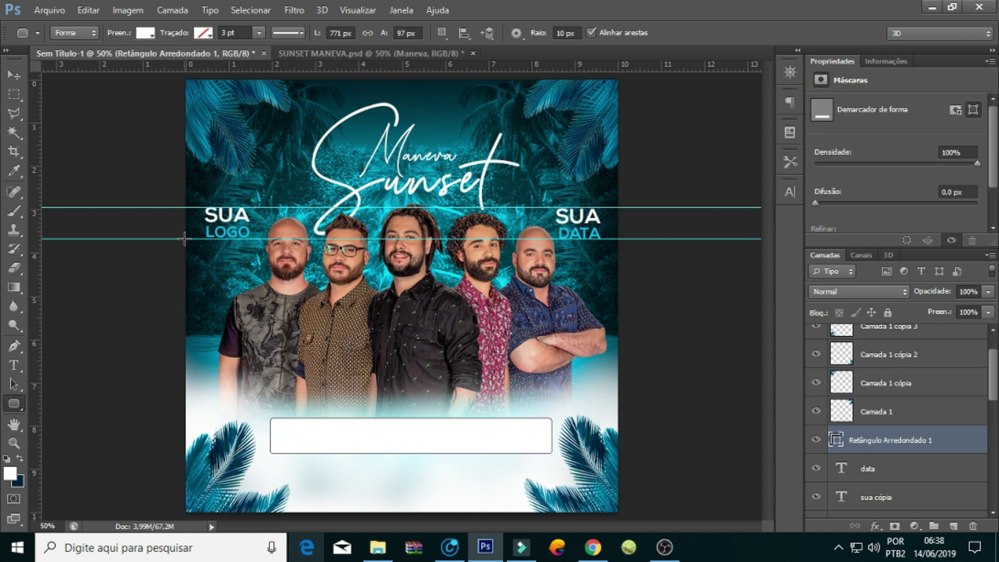
{"action": "left_click", "coordinate": [146, 33]}
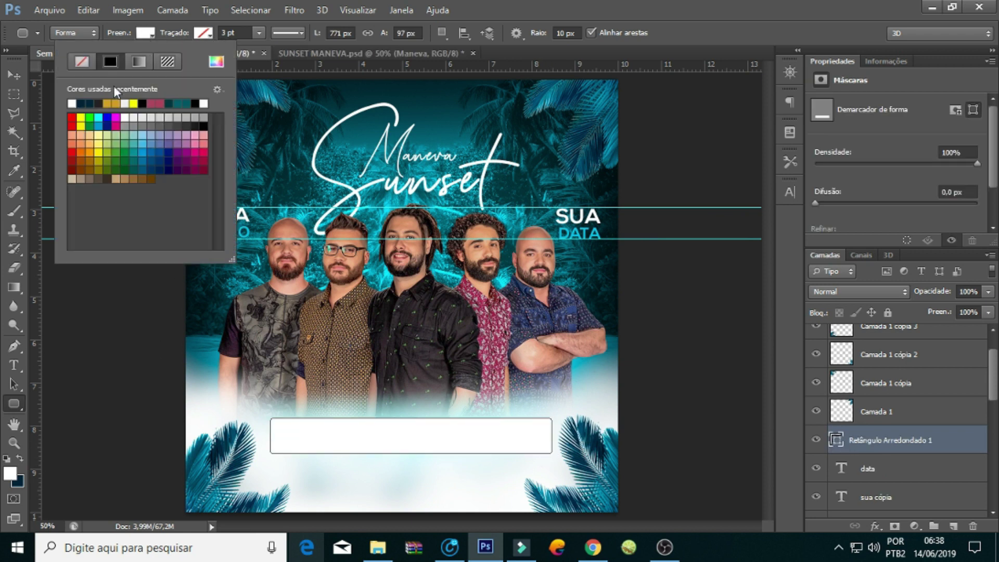
{"action": "left_click", "coordinate": [81, 61]}
{"action": "left_click", "coordinate": [202, 34]}
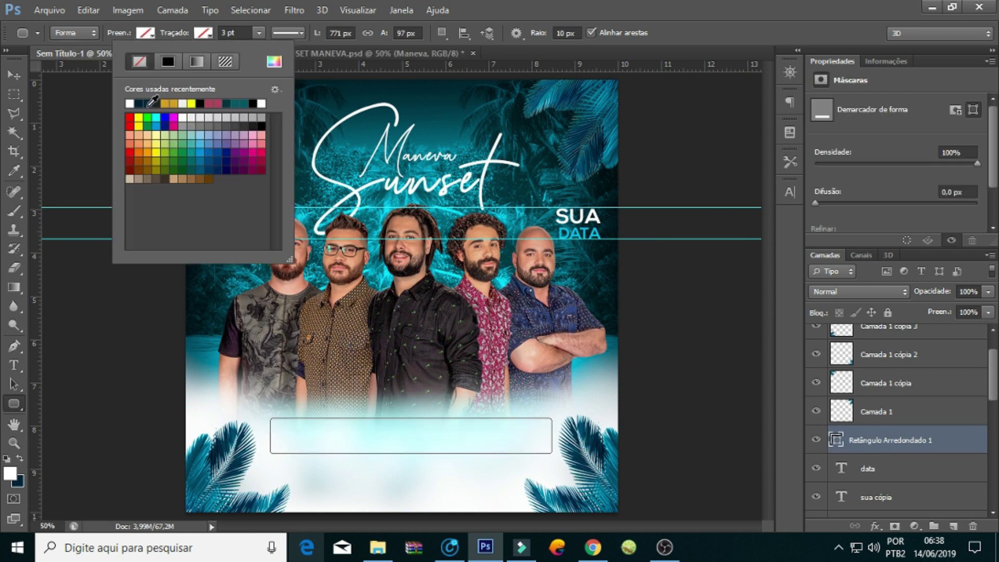
Give the box a dark navy 1 pt outline
{"action": "left_click", "coordinate": [148, 103]}
{"action": "left_click", "coordinate": [234, 31]}
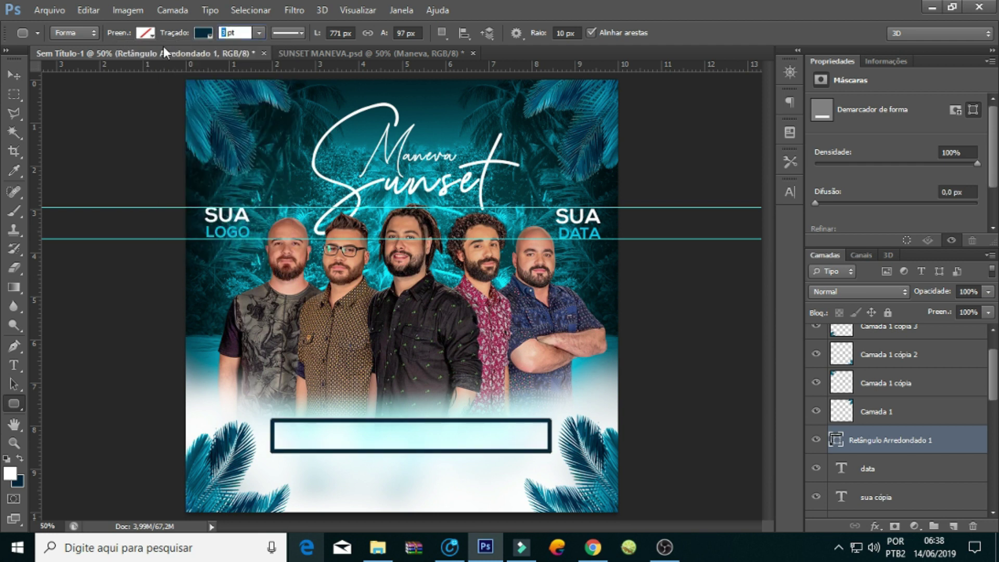
{"action": "type", "text": "1"}
{"action": "key", "text": "Return"}
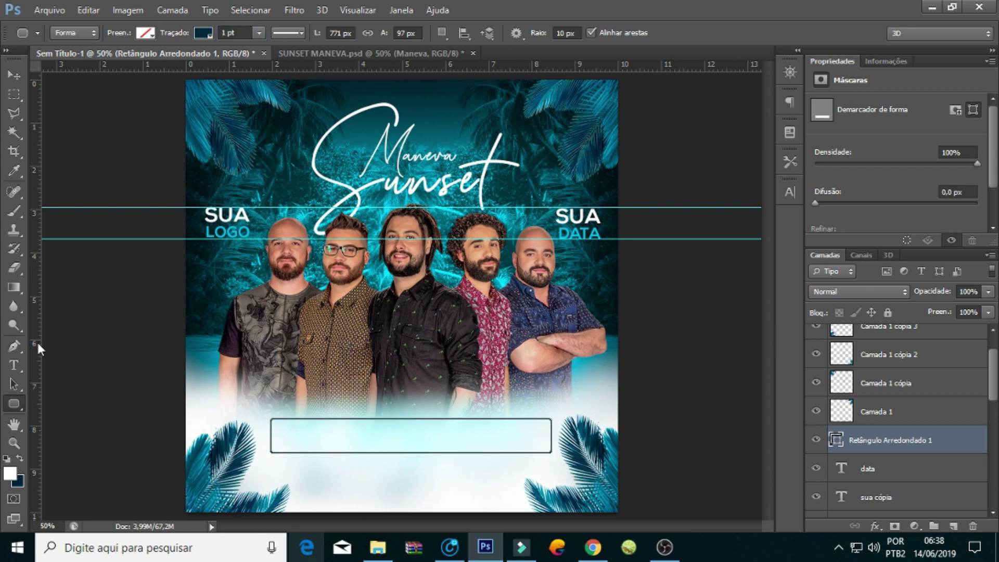
Add a vertical guide at the page centre and centre the box on it
{"action": "left_click_drag", "start_coordinate": [39, 348], "coordinate": [407, 283]}
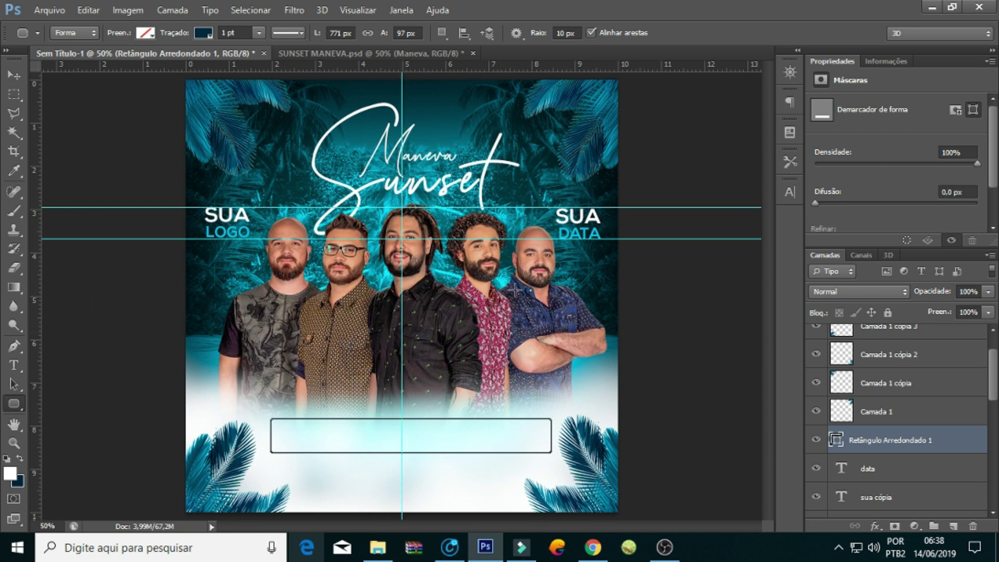
{"action": "key", "text": "ctrl+t"}
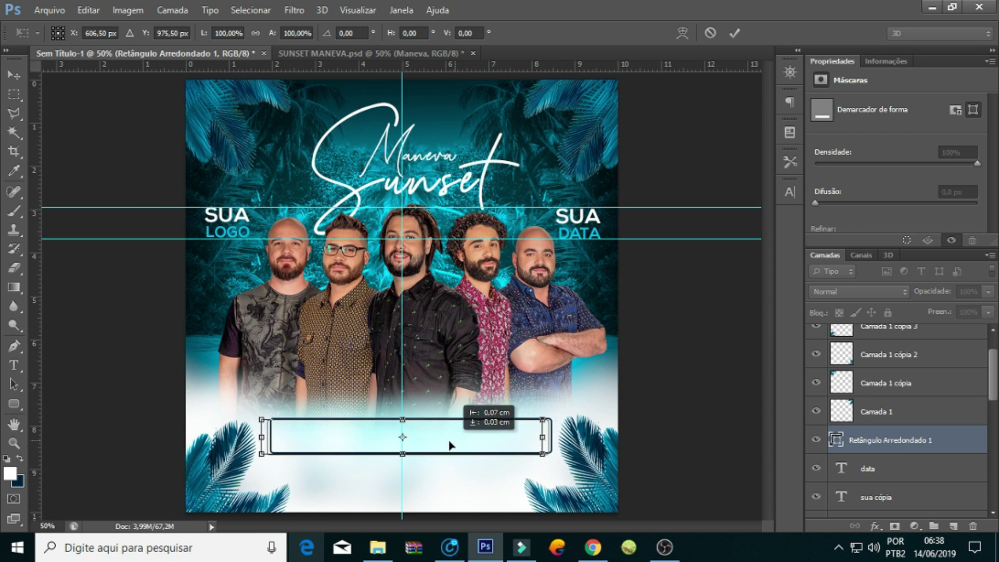
{"action": "left_click_drag", "start_coordinate": [450, 443], "coordinate": [446, 441]}
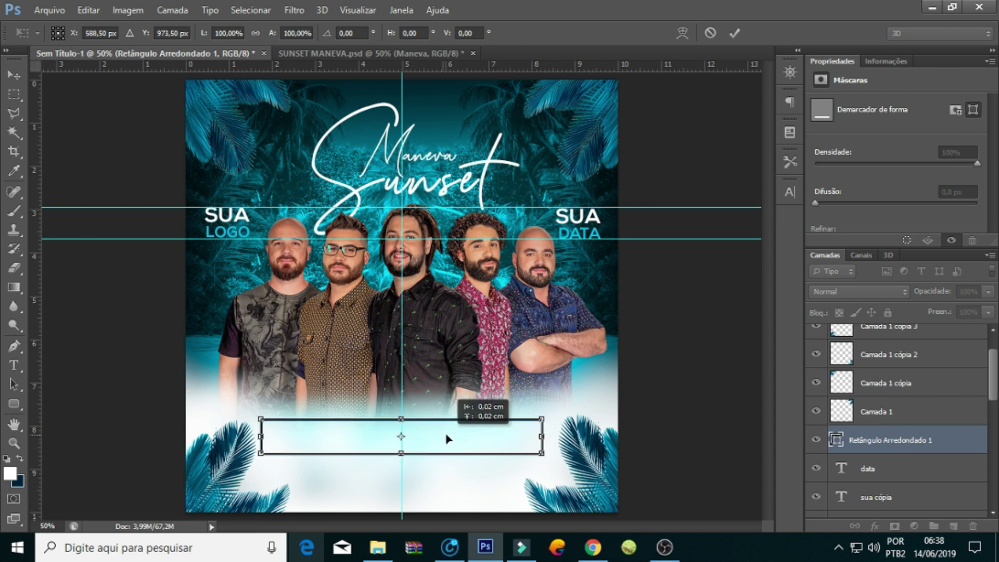
{"action": "key", "text": "Return"}
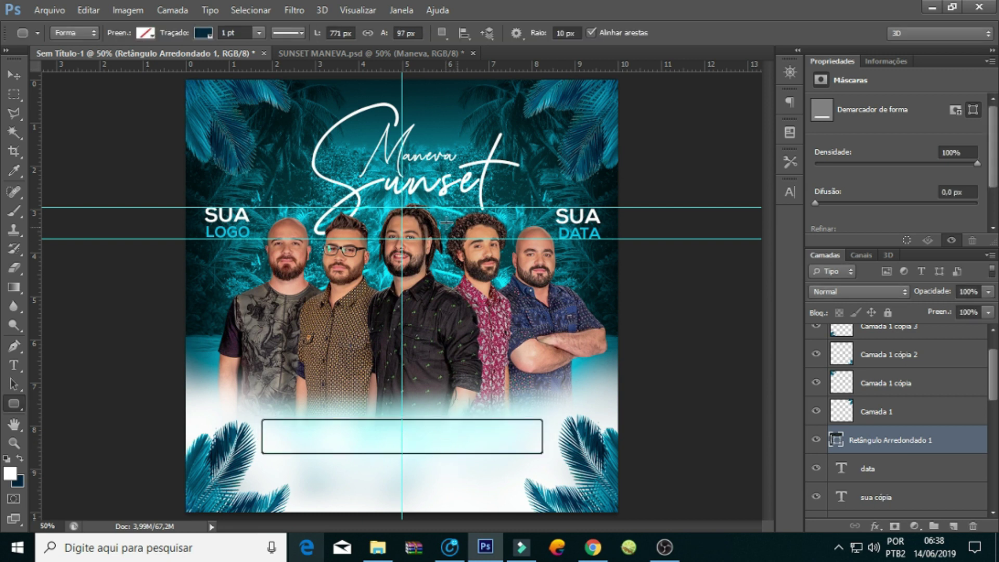
Change the box outline to teal and rasterize the box layer
{"action": "left_click", "coordinate": [204, 33]}
{"action": "left_click", "coordinate": [212, 154]}
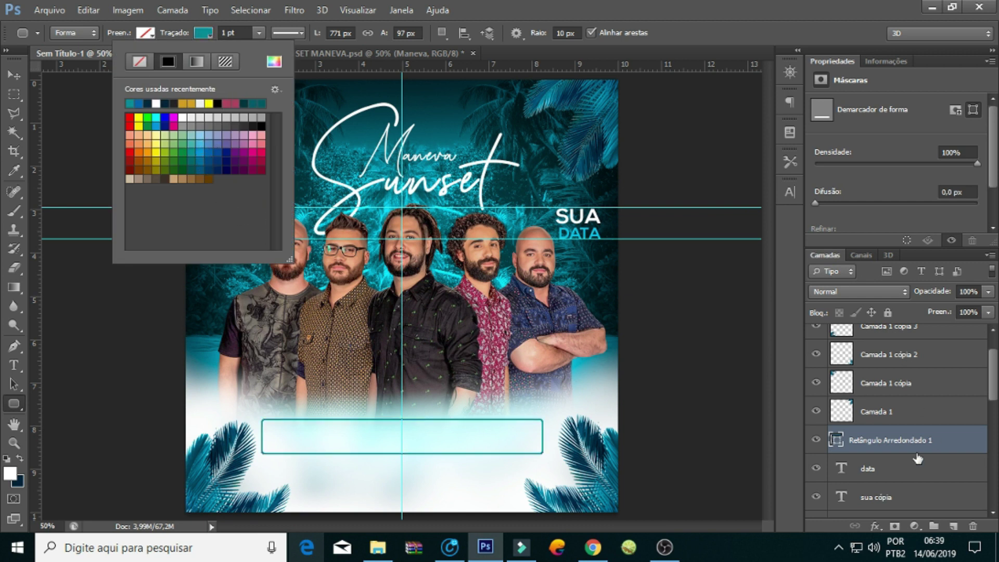
{"action": "left_click", "coordinate": [880, 447]}
{"action": "right_click", "coordinate": [901, 441]}
{"action": "left_click", "coordinate": [171, 268]}
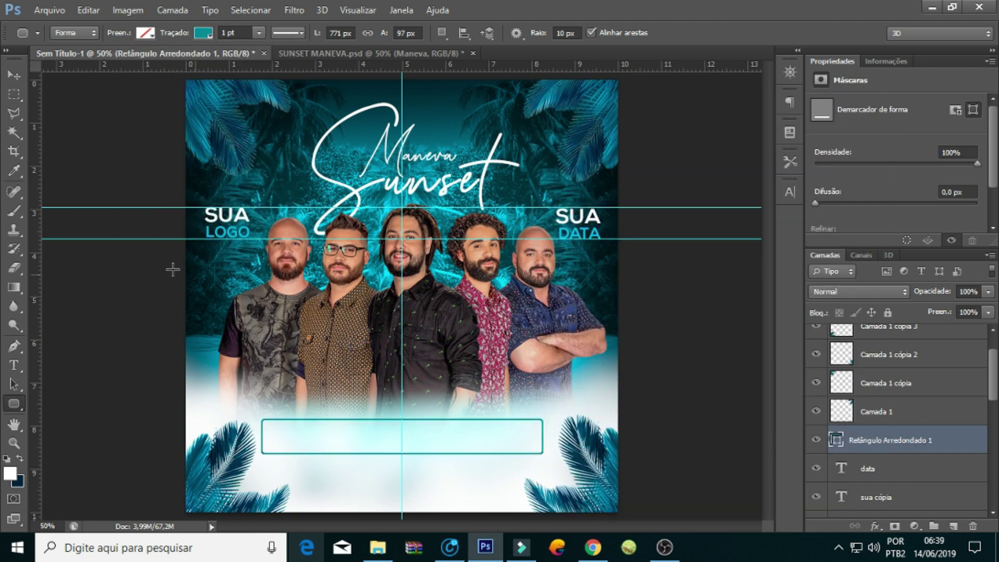
{"action": "left_click", "coordinate": [14, 211]}
{"action": "left_click", "coordinate": [349, 304]}
{"action": "left_click", "coordinate": [441, 202]}
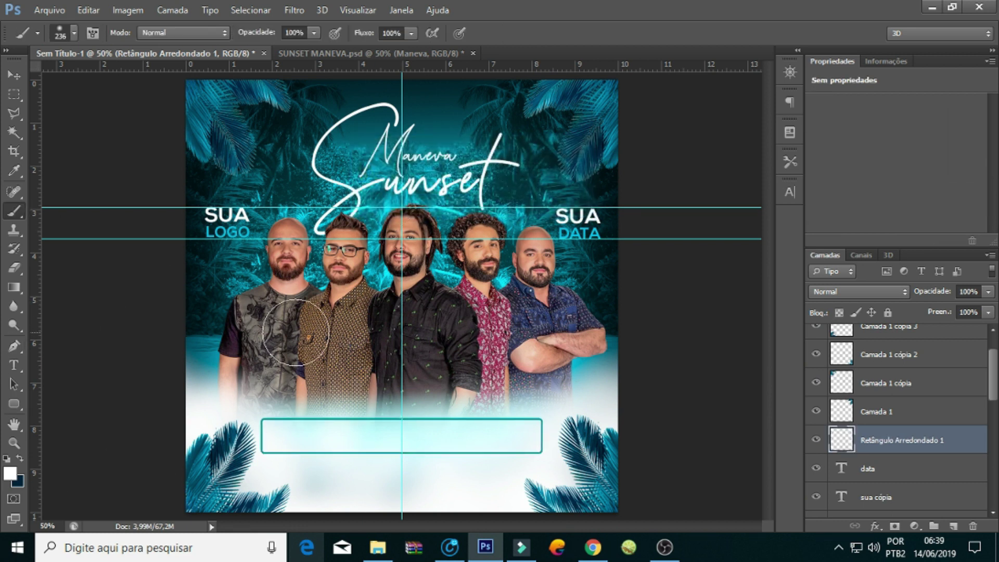
Type the heading 'INGRESSOS ANTECIPADOS' inside the box and centre it on the guide
{"action": "left_click", "coordinate": [14, 366]}
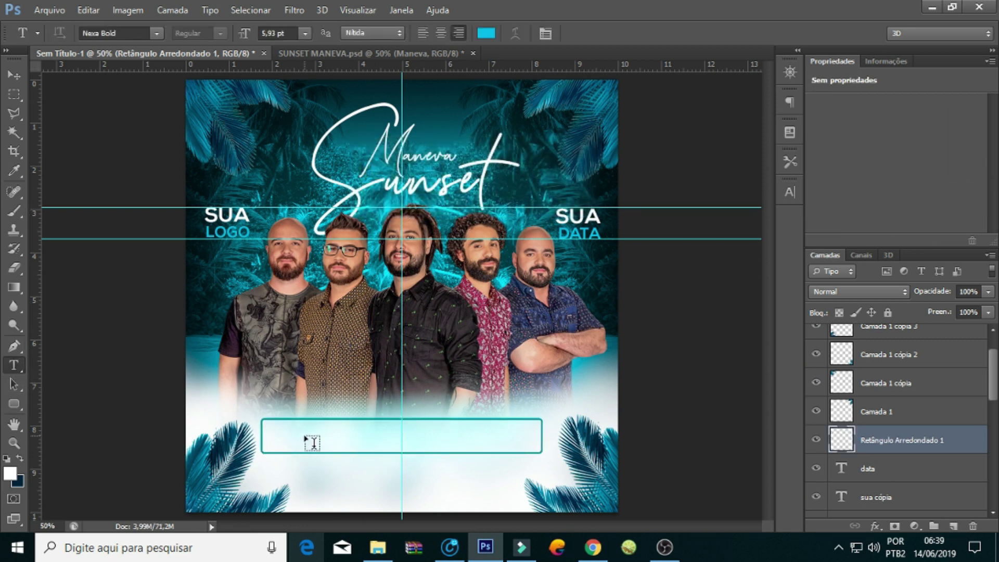
{"action": "left_click", "coordinate": [293, 435]}
{"action": "type", "text": "INGRESS"}
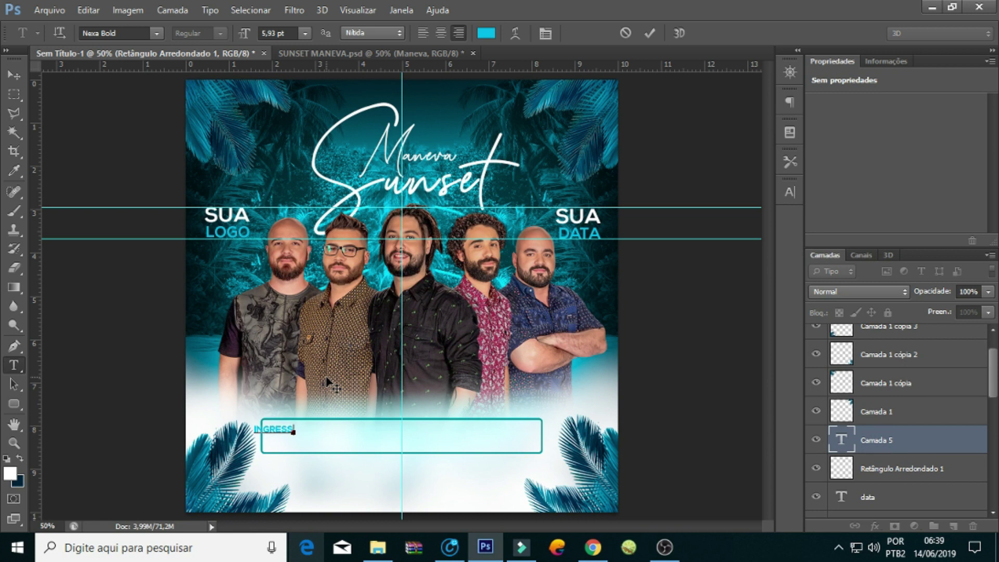
{"action": "type", "text": "OS ANTECIPADOS"}
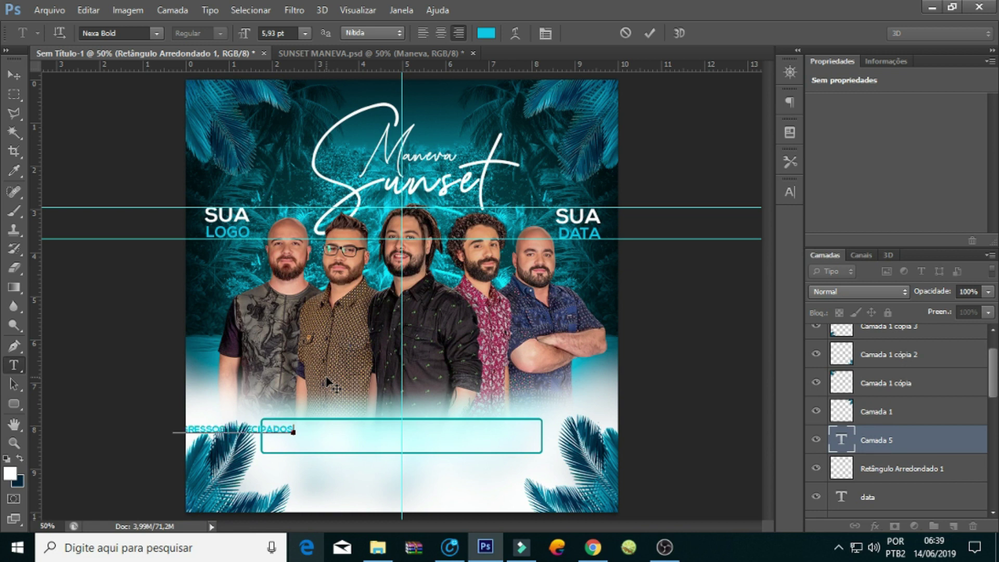
{"action": "left_click", "coordinate": [910, 447]}
{"action": "left_click_drag", "start_coordinate": [268, 430], "coordinate": [437, 431]}
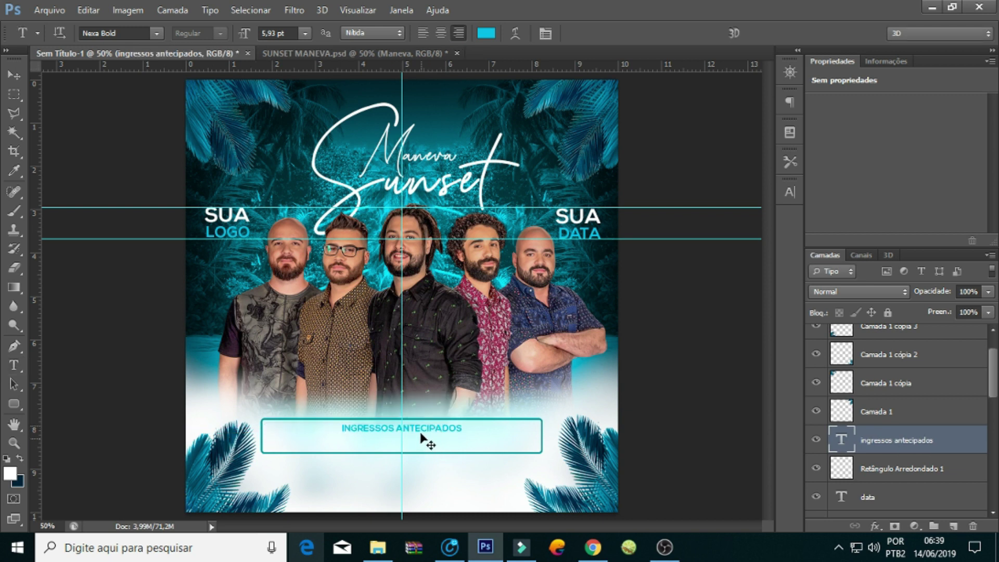
{"action": "key", "text": "ctrl+t"}
{"action": "key", "text": "Return"}
{"action": "key", "text": "t"}
{"action": "left_click", "coordinate": [286, 446]}
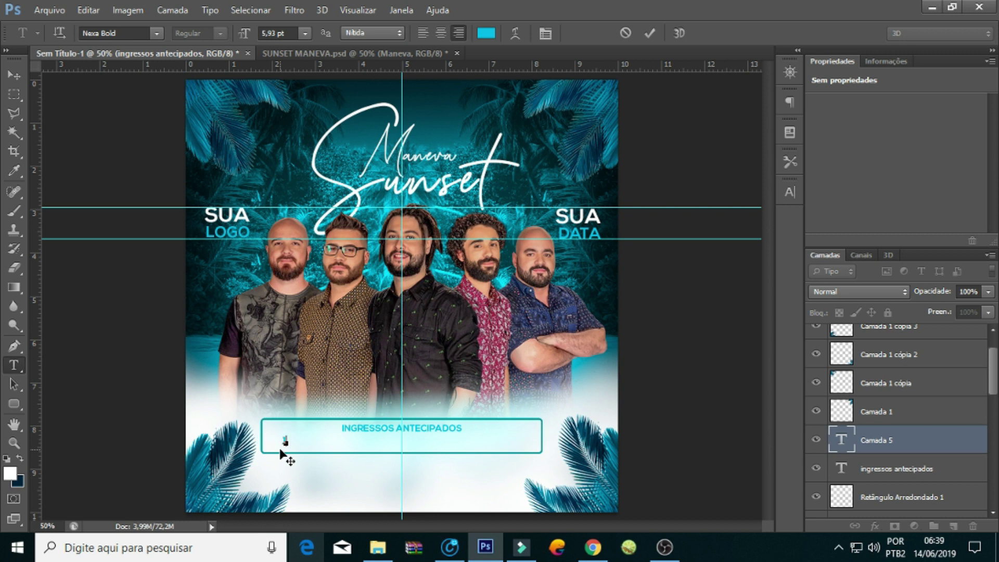
Type the lot price line (R$25,00, R$35,00, R$45,00) and enlarge it to fill the box
{"action": "type", "text": "1º LOTES"}
{"action": "type", "text": "25"}
{"action": "type", "text": " 1aº"}
{"action": "type", "text": " LOTE"}
{"action": "type", "text": " R$35,00"}
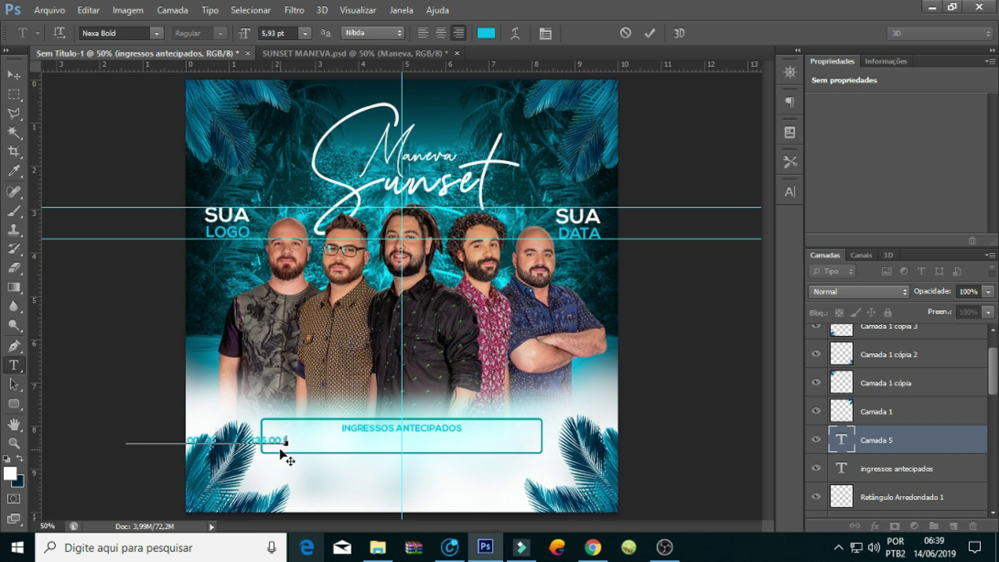
{"action": "type", "text": " | 3º LOTE R$"}
{"action": "type", "text": "45,00"}
{"action": "left_click", "coordinate": [898, 442]}
{"action": "left_click_drag", "start_coordinate": [267, 444], "coordinate": [496, 446]}
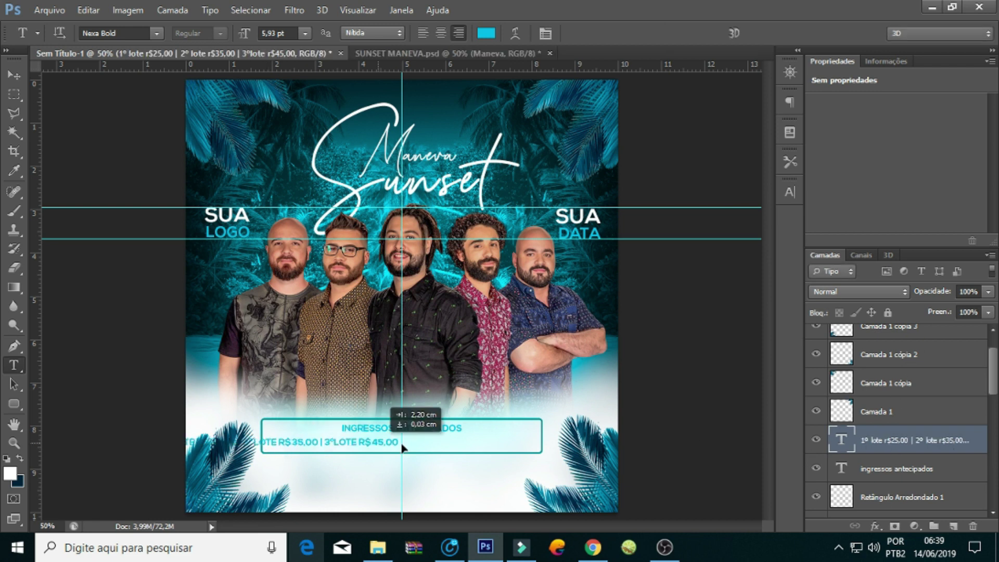
{"action": "key", "text": "ctrl+t"}
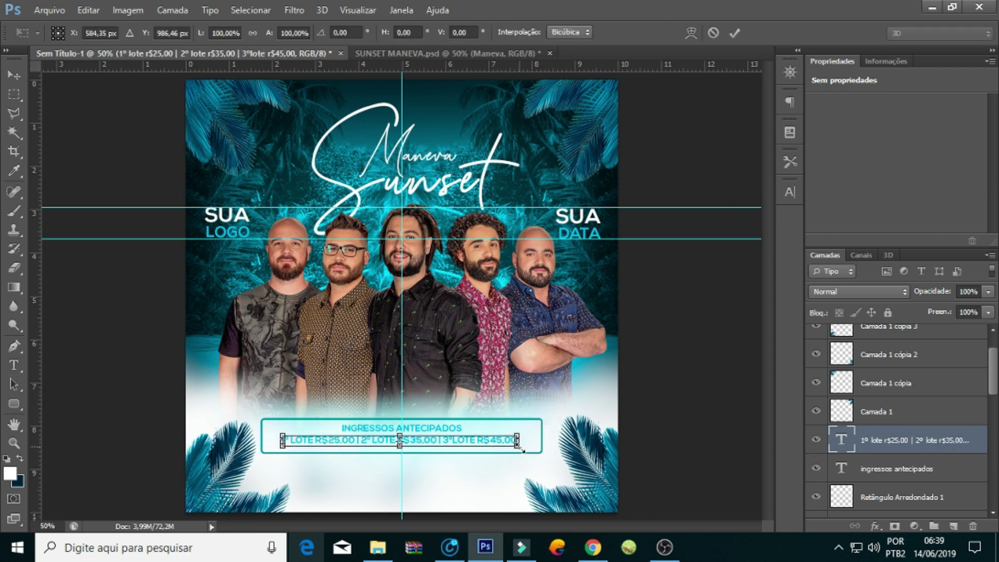
{"action": "mouse_move", "coordinate": [522, 451]}
{"action": "left_mouse_down"}
{"action": "mouse_move", "coordinate": [544, 454]}
{"action": "mouse_move", "coordinate": [481, 445]}
{"action": "left_mouse_up"}
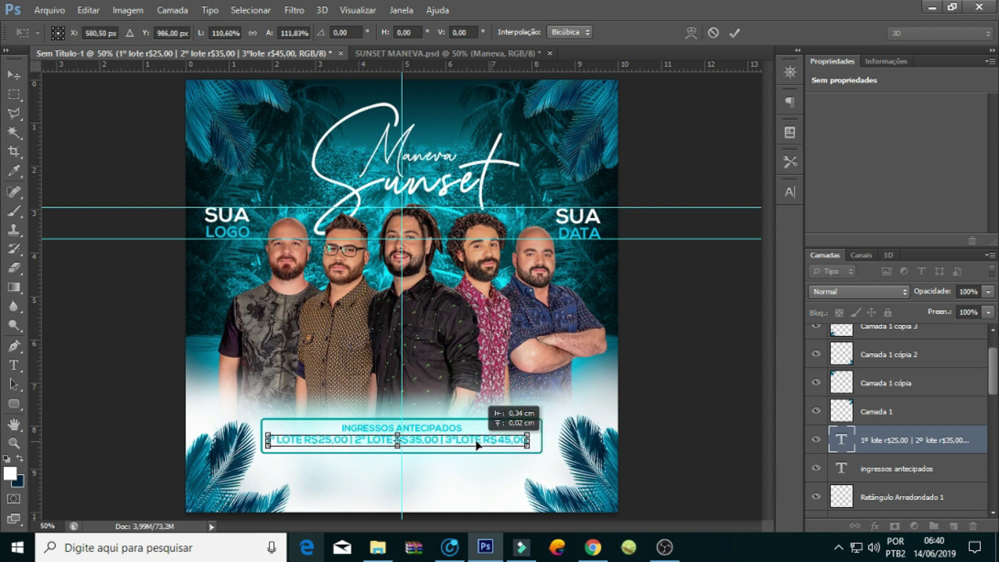
{"action": "key", "text": "Return"}
{"action": "key", "text": "t"}
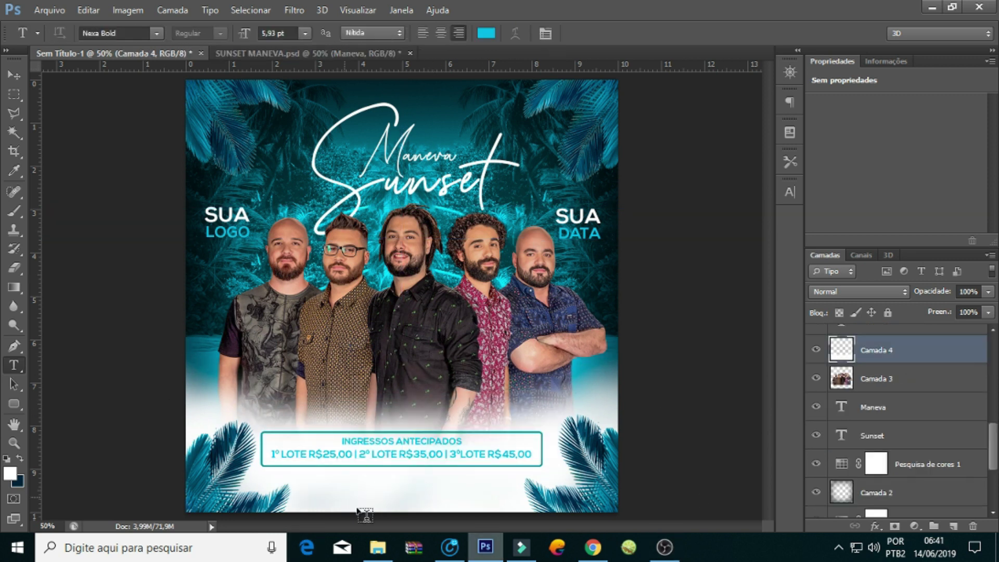
{"action": "left_click", "coordinate": [344, 495]}
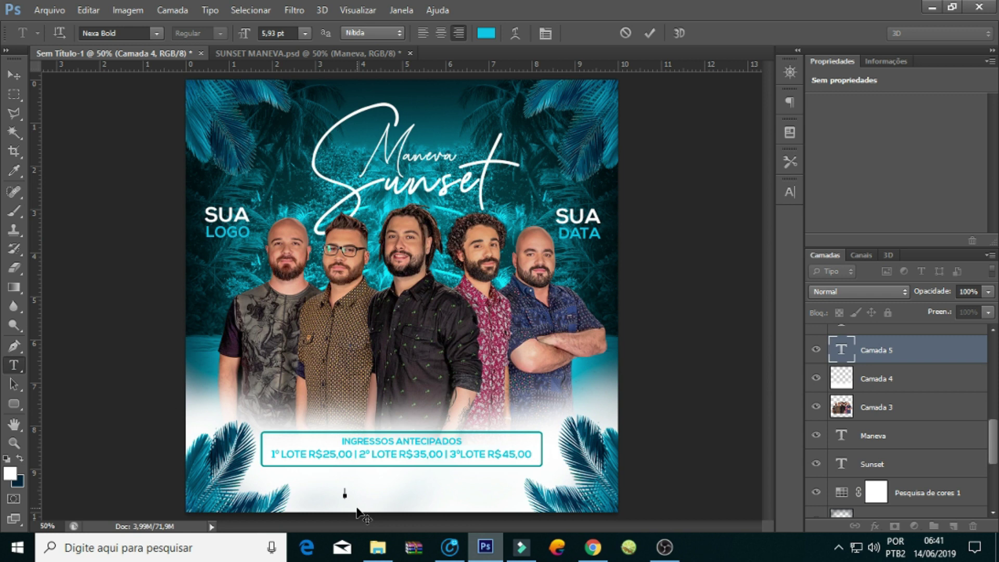
Add the address placeholder 'COLOQUE AQUI SEU ENDEREÇO' centred at the flyer bottom
{"action": "type", "text": "COLOQUE AQUI SEU LIN"}
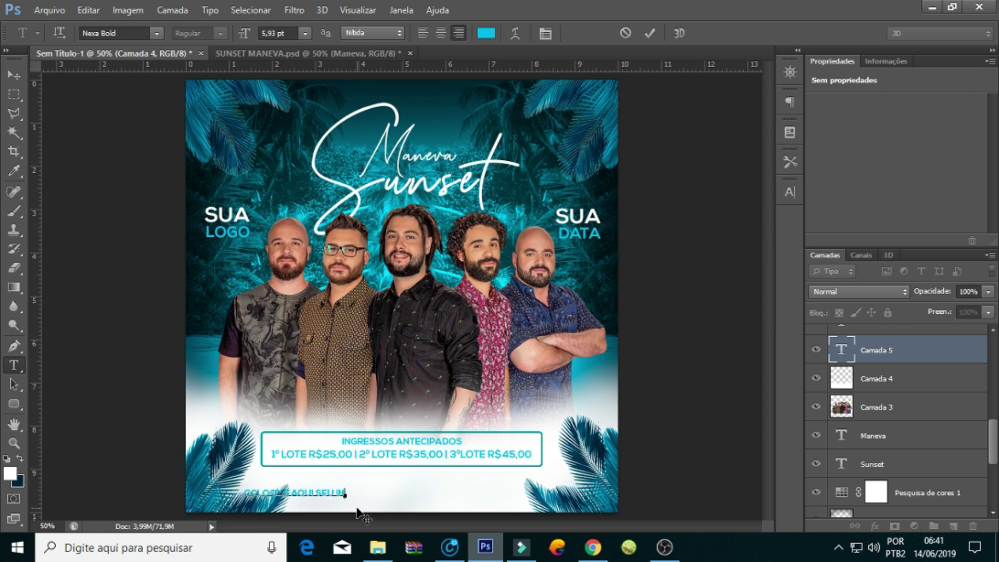
{"action": "type", "text": "K"}
{"action": "type", "text": "DEREÇO"}
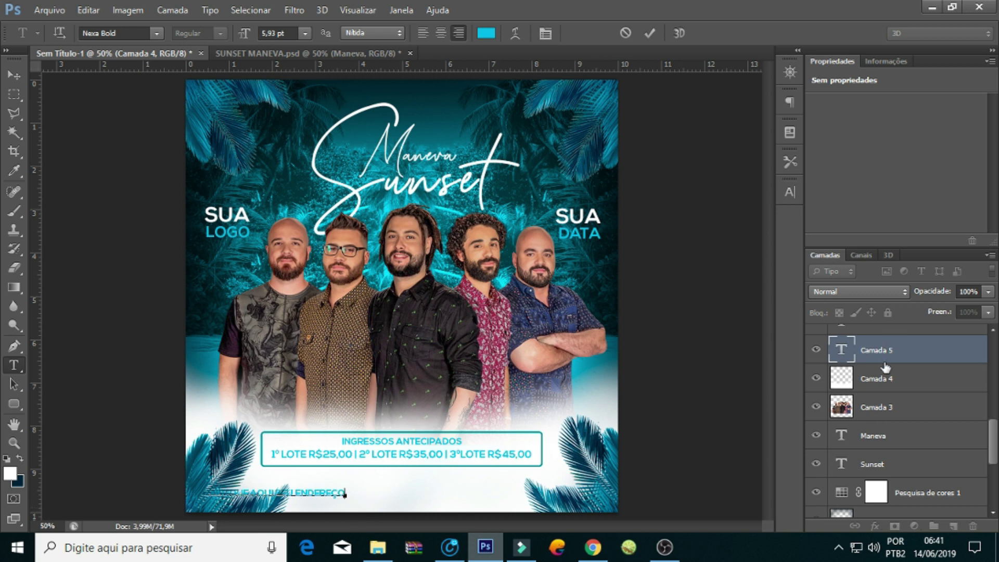
{"action": "key", "text": "ctrl+Return"}
{"action": "left_click_drag", "start_coordinate": [338, 501], "coordinate": [439, 500]}
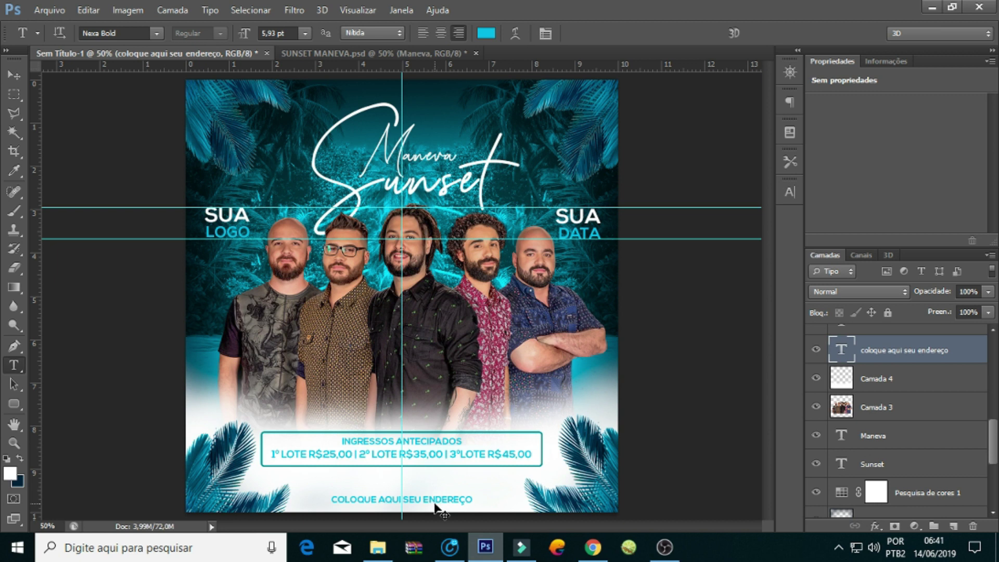
{"action": "key", "text": "ctrl+t"}
{"action": "left_click_drag", "start_coordinate": [436, 507], "coordinate": [431, 501]}
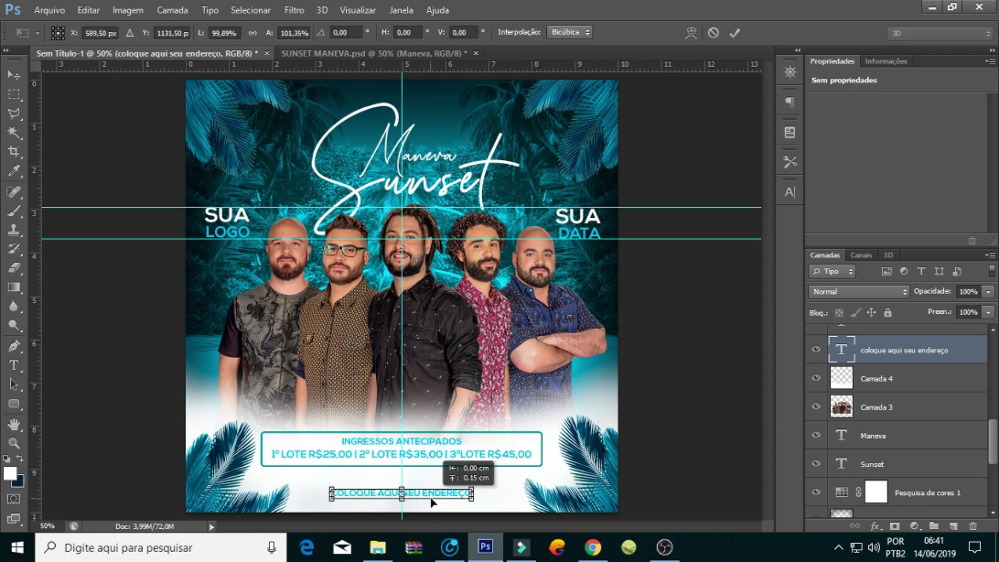
{"action": "key", "text": "Return"}
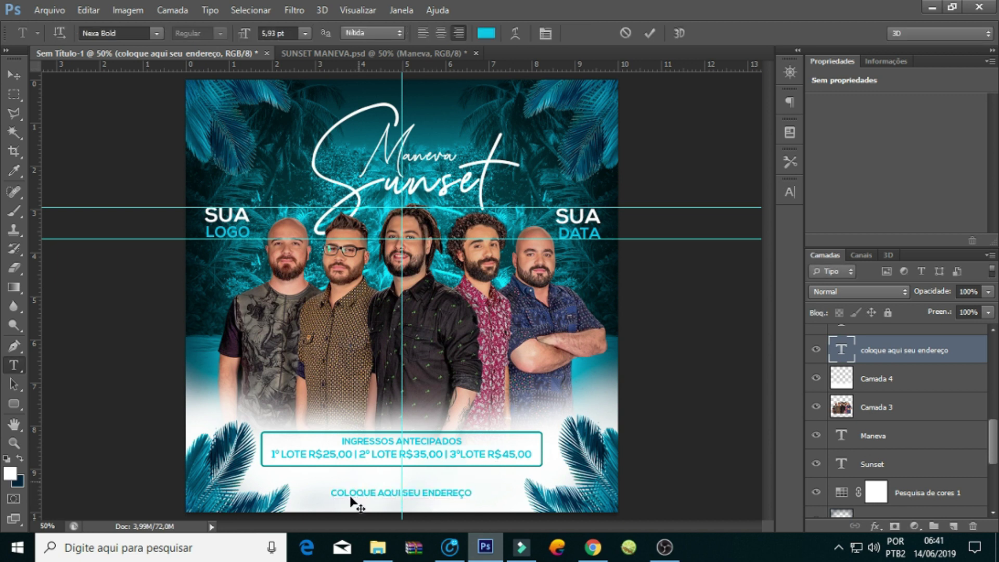
Add a 4 pt 'INFORMAÇÕES E RESERVAS' line centred above the address
{"action": "left_click", "coordinate": [351, 499]}
{"action": "type", "text": "ÇÕES E RESERVAS"}
{"action": "key", "text": "ctrl+a"}
{"action": "left_click", "coordinate": [306, 33]}
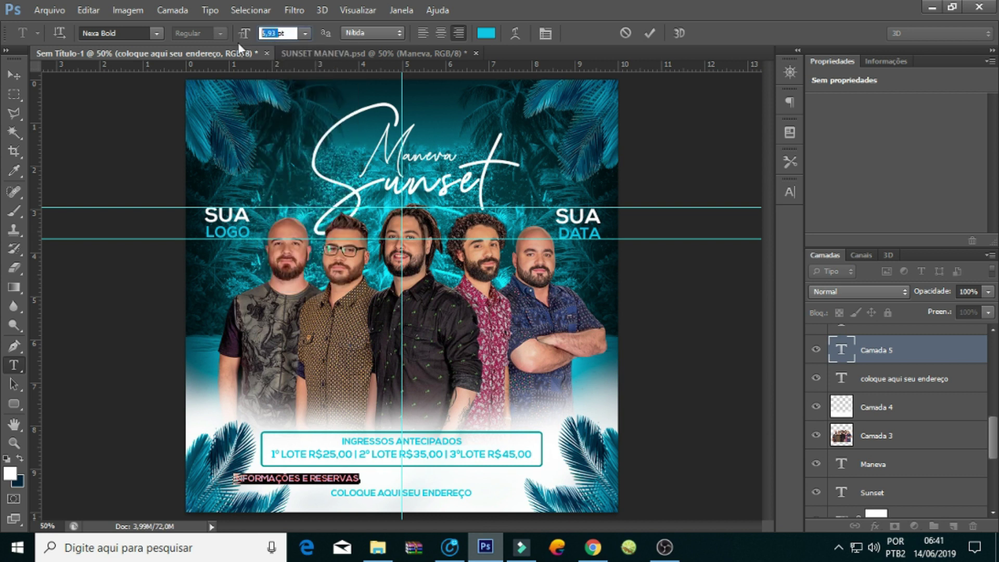
{"action": "type", "text": "4"}
{"action": "key", "text": "Return"}
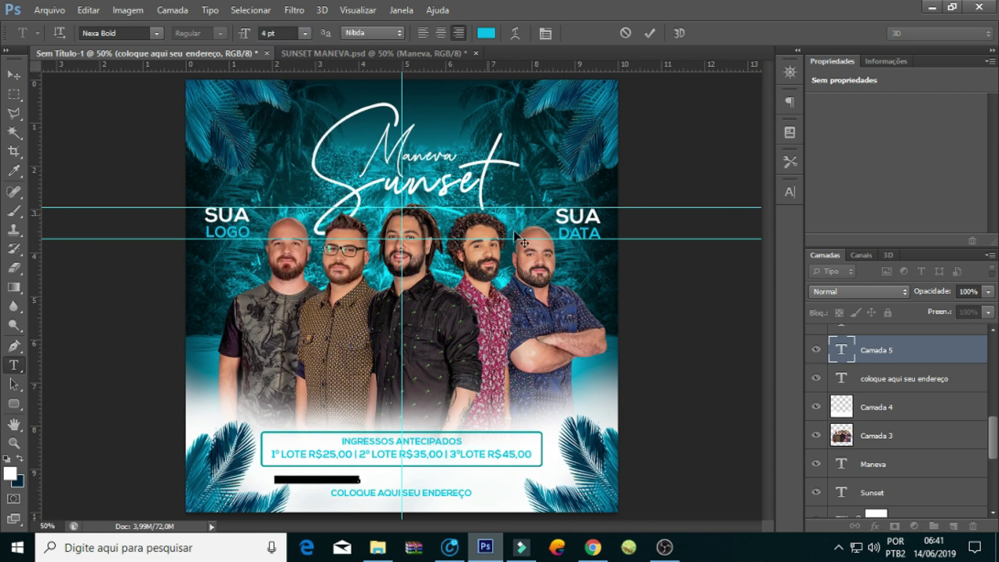
{"action": "left_click", "coordinate": [922, 349]}
{"action": "mouse_move", "coordinate": [339, 484]}
{"action": "left_mouse_down"}
{"action": "mouse_move", "coordinate": [435, 488]}
{"action": "mouse_move", "coordinate": [423, 487]}
{"action": "left_mouse_up"}
{"action": "key", "text": "ctrl+t"}
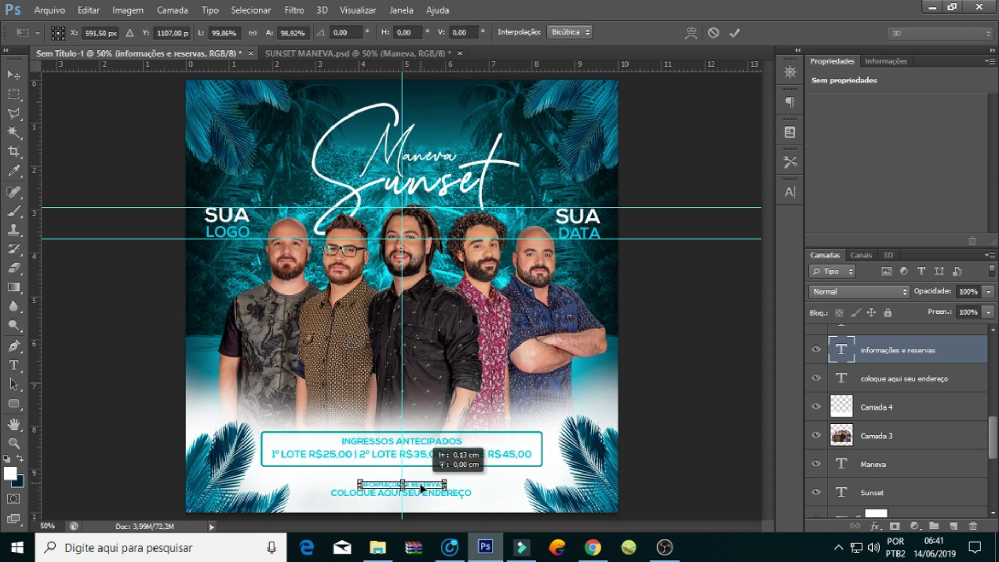
{"action": "key", "text": "Return"}
{"action": "key", "text": "t"}
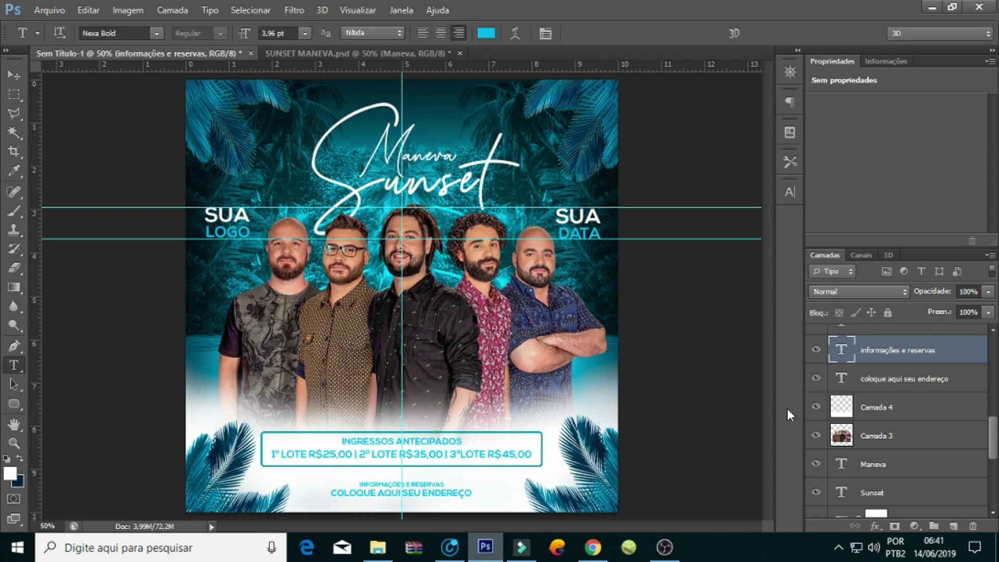
Widen the address line's letter spacing, trying 55 and then 100
{"action": "left_click", "coordinate": [895, 390]}
{"action": "left_click", "coordinate": [791, 191]}
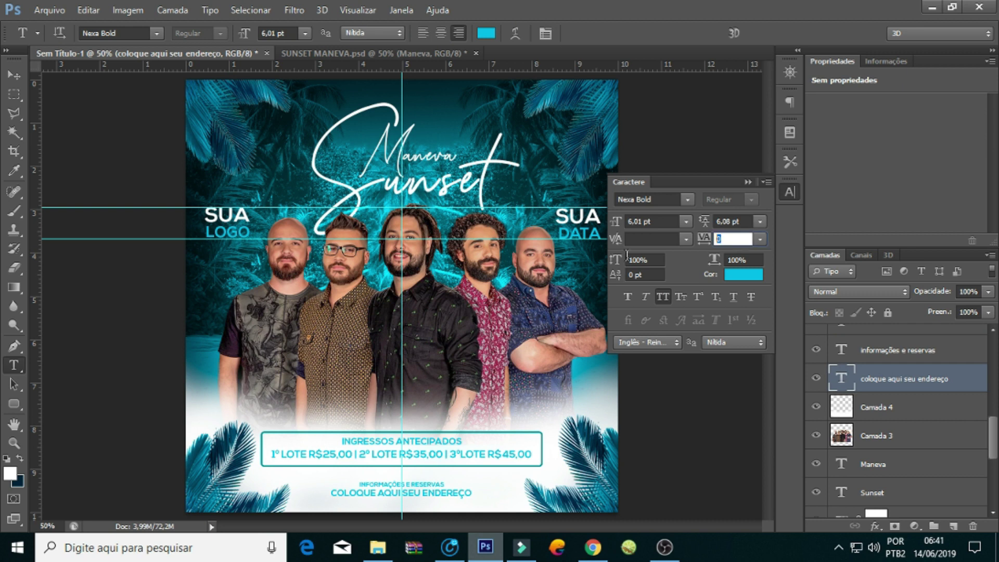
{"action": "type", "text": "55"}
{"action": "key", "text": "Return"}
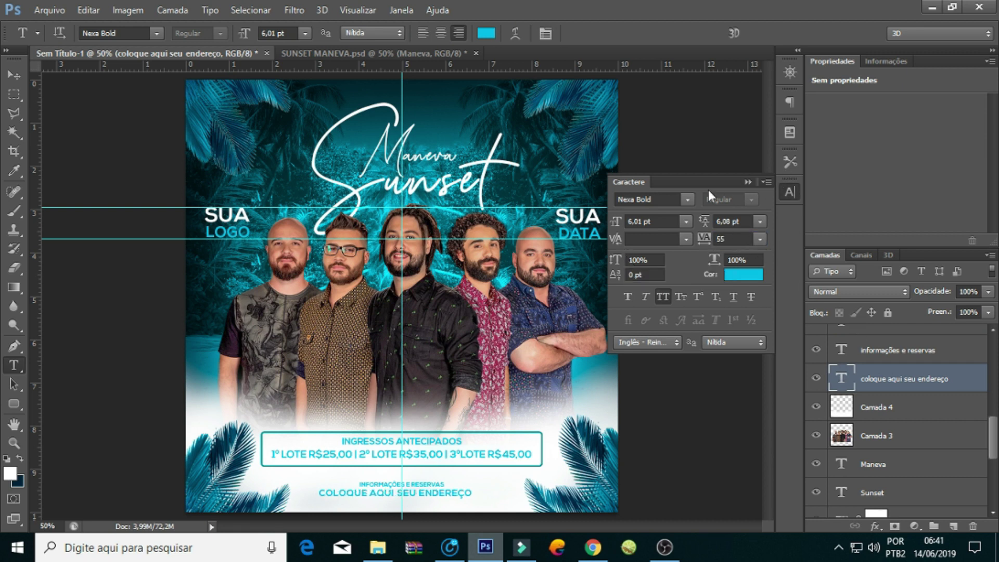
{"action": "double_click", "coordinate": [726, 244]}
{"action": "type", "text": "100"}
{"action": "key", "text": "Return"}
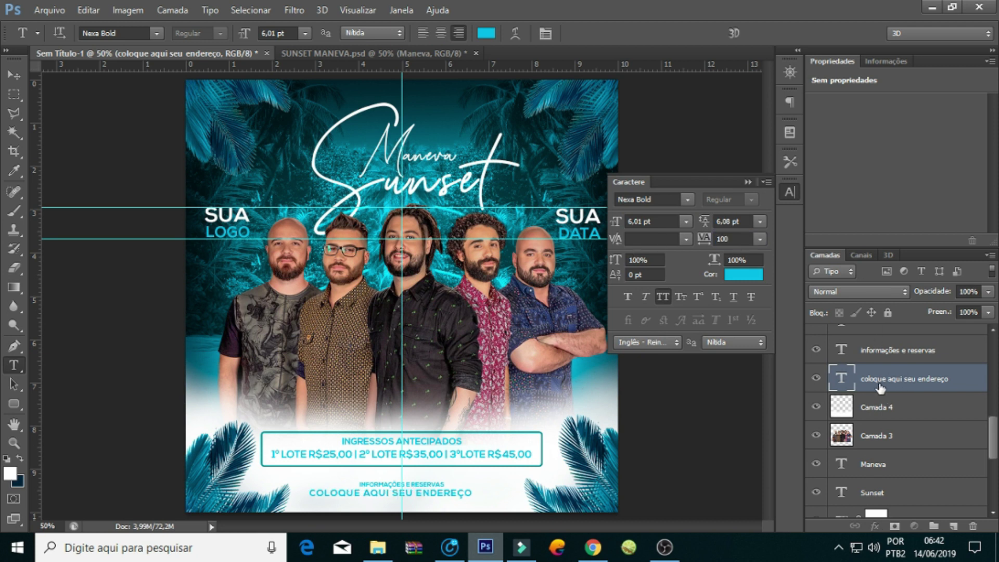
{"action": "key", "text": "ctrl+t"}
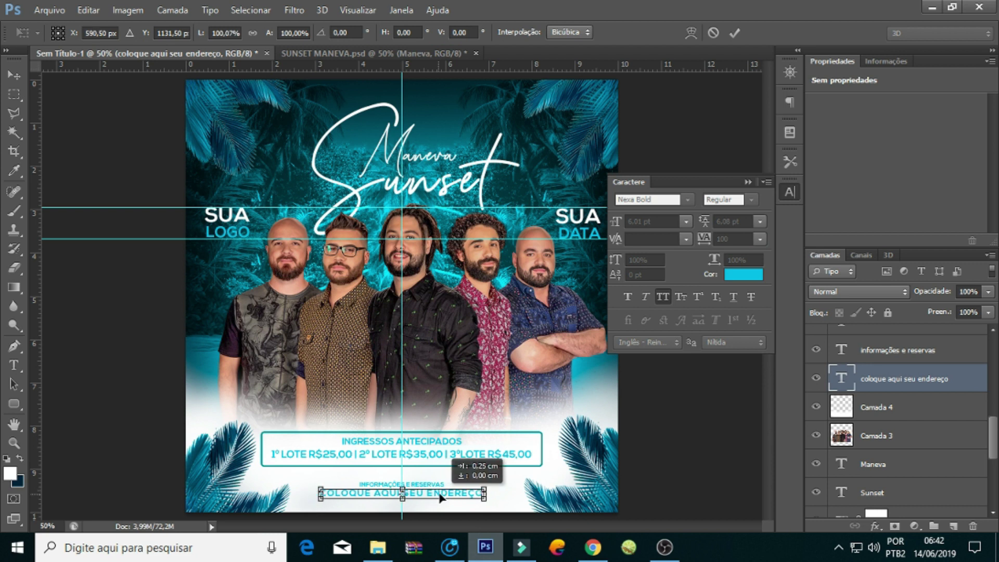
{"action": "key", "text": "Return"}
Set the address tracking to 333 and recentre it at the bottom
{"action": "left_click", "coordinate": [745, 240]}
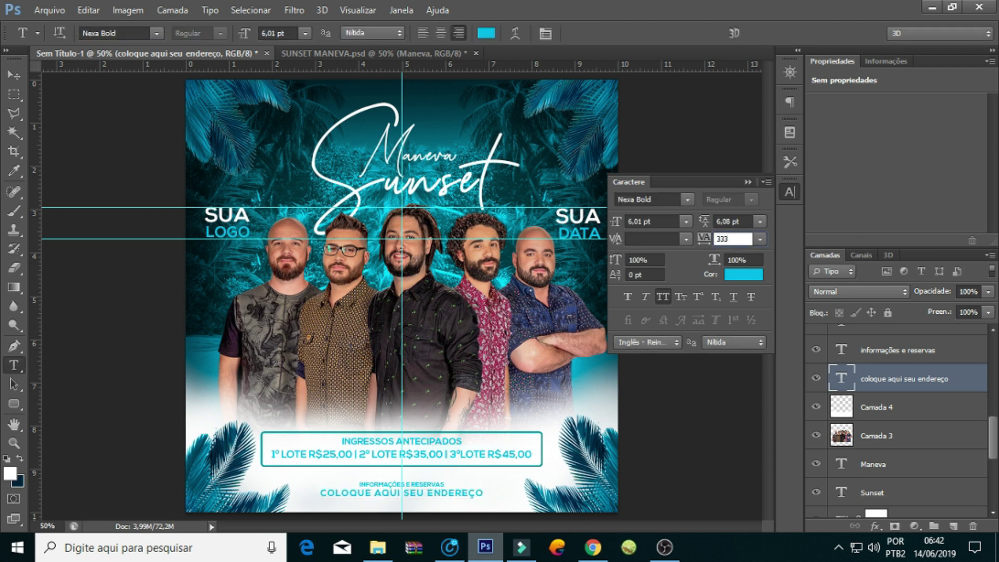
{"action": "key", "text": "Return"}
{"action": "key", "text": "ctrl+t"}
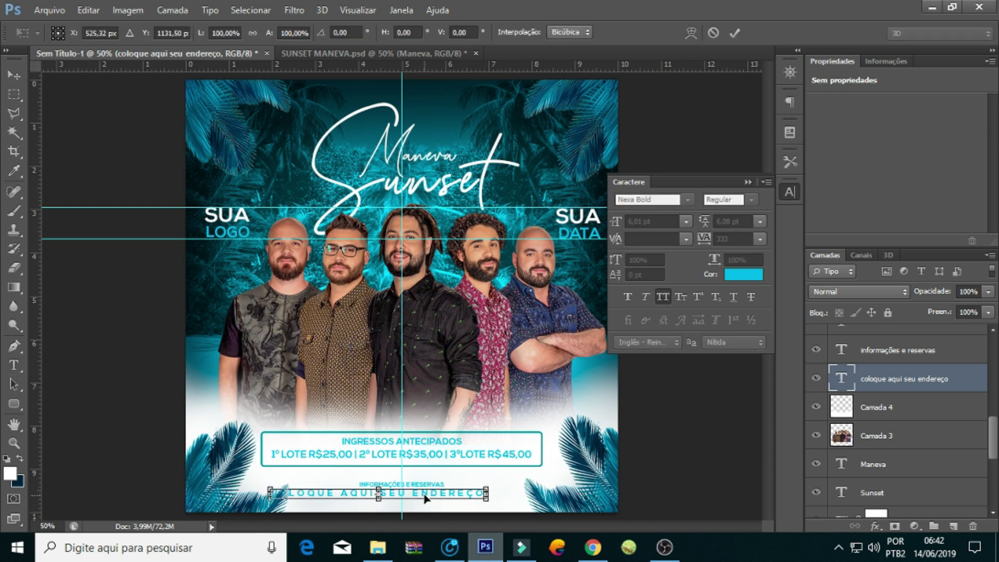
{"action": "left_click_drag", "start_coordinate": [430, 498], "coordinate": [449, 500]}
{"action": "key", "text": "Return"}
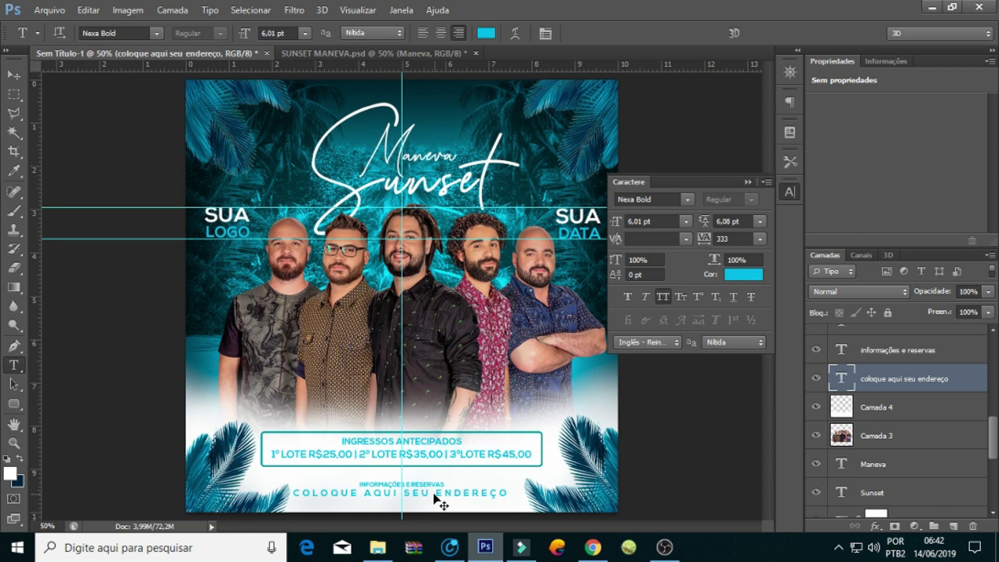
{"action": "key", "text": "ctrl+t"}
{"action": "left_click_drag", "start_coordinate": [435, 500], "coordinate": [429, 493]}
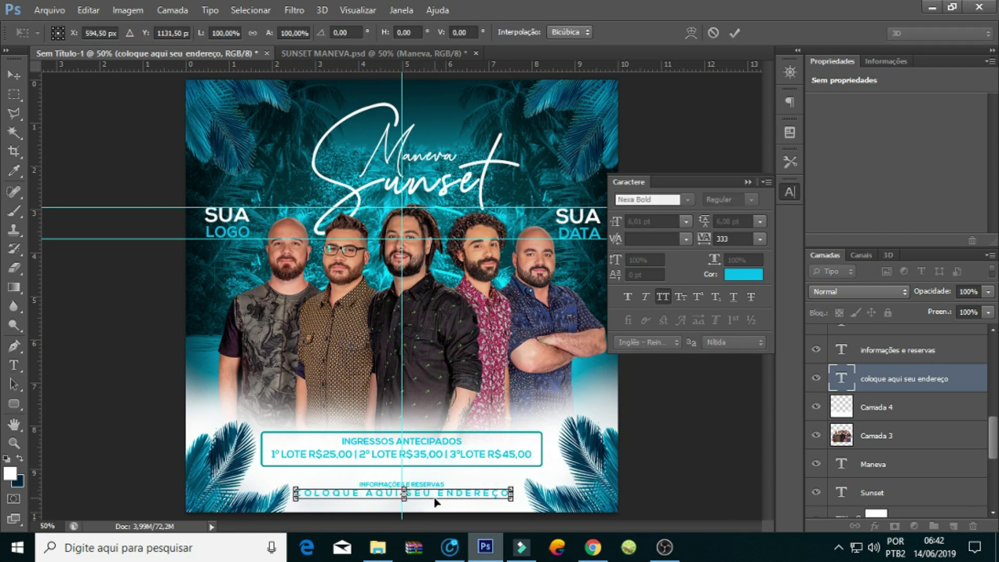
{"action": "key", "text": "Return"}
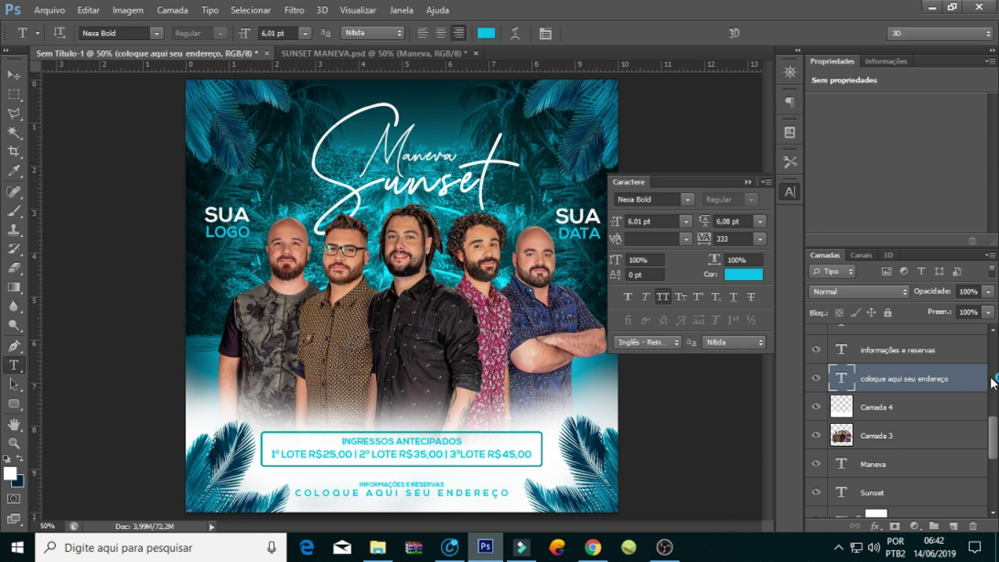
Select the ticket box, heading and price line and shift them slightly right and down
{"action": "scroll", "coordinate": [898, 460], "scroll_direction": "up", "scroll_amount": 2}
{"action": "scroll", "coordinate": [897, 460], "scroll_direction": "up", "scroll_amount": 3}
{"action": "scroll", "coordinate": [898, 460], "scroll_direction": "up", "scroll_amount": 3}
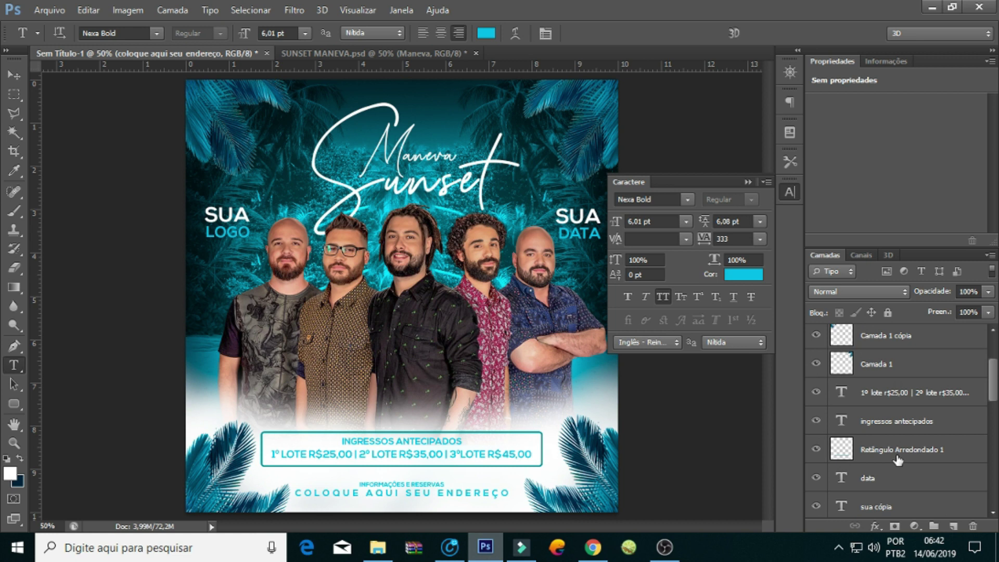
{"action": "left_click", "coordinate": [897, 450]}
{"action": "left_click", "coordinate": [897, 421], "text": "ctrl"}
{"action": "left_click", "coordinate": [898, 392], "text": "ctrl"}
{"action": "left_click_drag", "start_coordinate": [442, 458], "coordinate": [446, 464]}
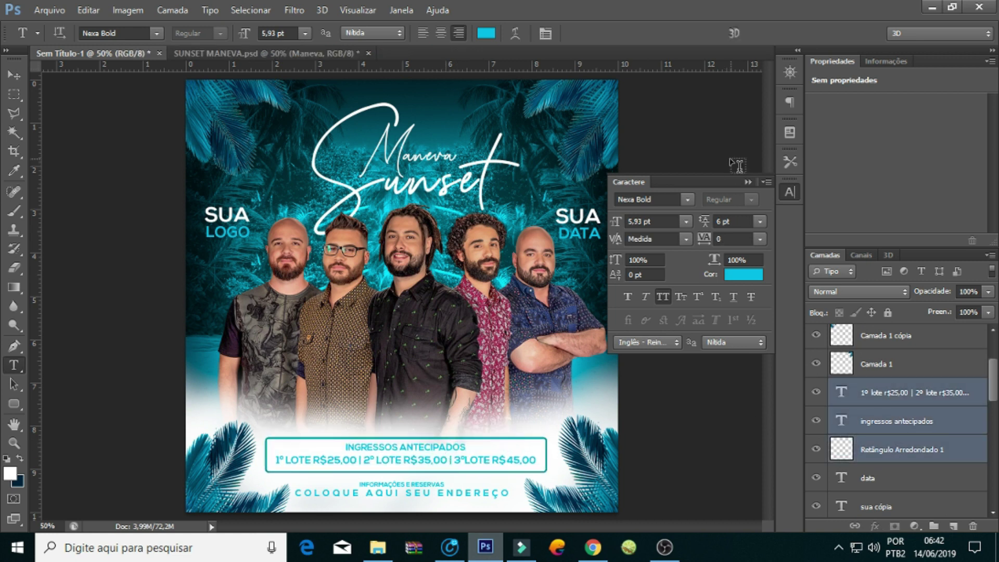
{"action": "left_click", "coordinate": [748, 182]}
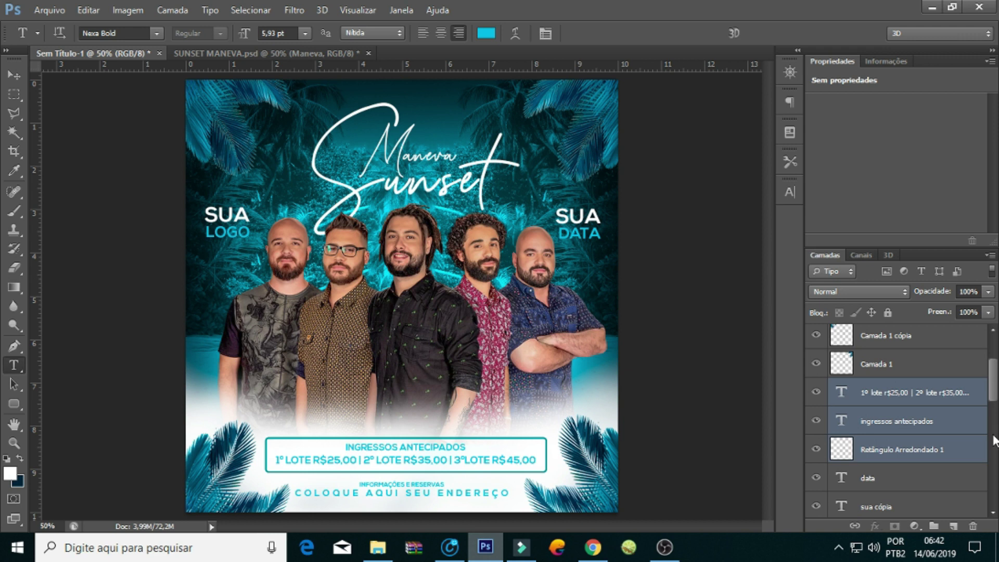
{"action": "scroll", "coordinate": [994, 440], "scroll_direction": "down", "scroll_amount": 2}
{"action": "scroll", "coordinate": [994, 440], "scroll_direction": "down", "scroll_amount": 2}
{"action": "scroll", "coordinate": [991, 458], "scroll_direction": "down", "scroll_amount": 2}
Show the birds layer and move the flock up into the sky
{"action": "scroll", "coordinate": [988, 478], "scroll_direction": "down", "scroll_amount": 2}
{"action": "left_click_drag", "start_coordinate": [987, 477], "coordinate": [980, 344]}
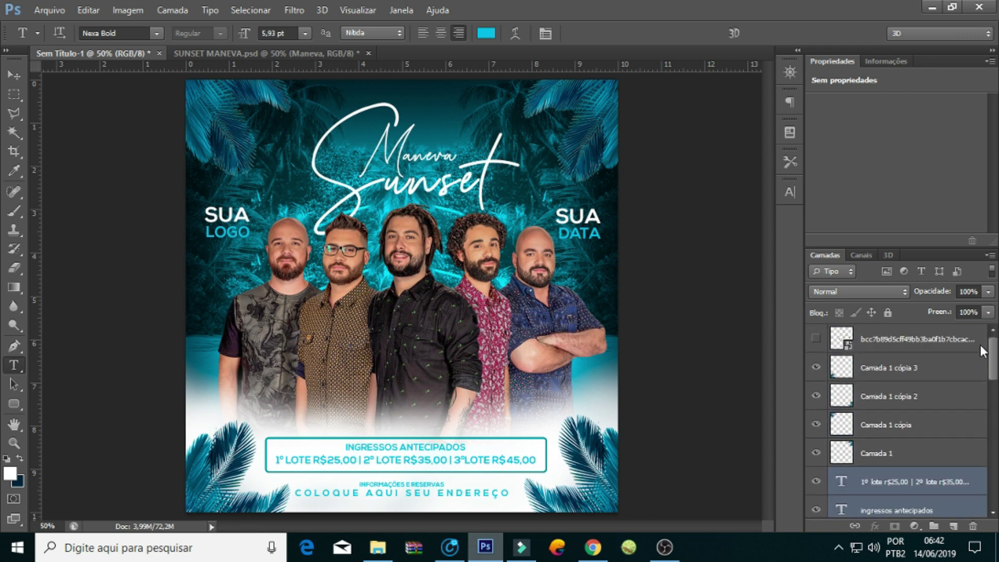
{"action": "left_click", "coordinate": [816, 339]}
{"action": "left_click", "coordinate": [893, 342]}
{"action": "mouse_move", "coordinate": [481, 234]}
{"action": "left_mouse_down"}
{"action": "mouse_move", "coordinate": [487, 156]}
{"action": "mouse_move", "coordinate": [453, 161]}
{"action": "left_mouse_up"}
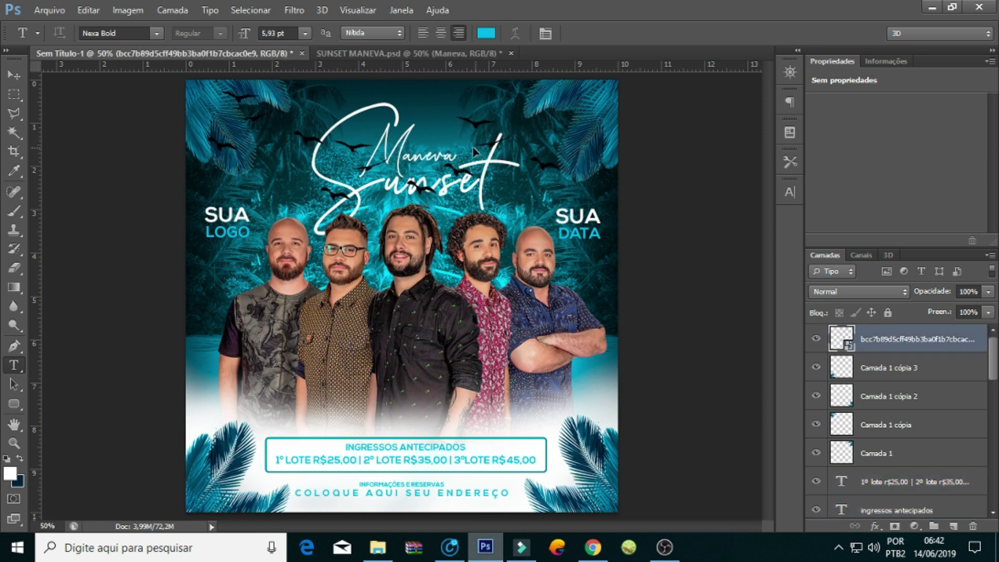
Lasso the right-hand birds and copy them onto their own layer
{"action": "left_click", "coordinate": [15, 117]}
{"action": "left_click", "coordinate": [465, 93]}
{"action": "left_click", "coordinate": [432, 155]}
{"action": "left_click", "coordinate": [452, 193]}
{"action": "left_click", "coordinate": [546, 204]}
{"action": "left_click", "coordinate": [586, 168]}
{"action": "left_click", "coordinate": [564, 108]}
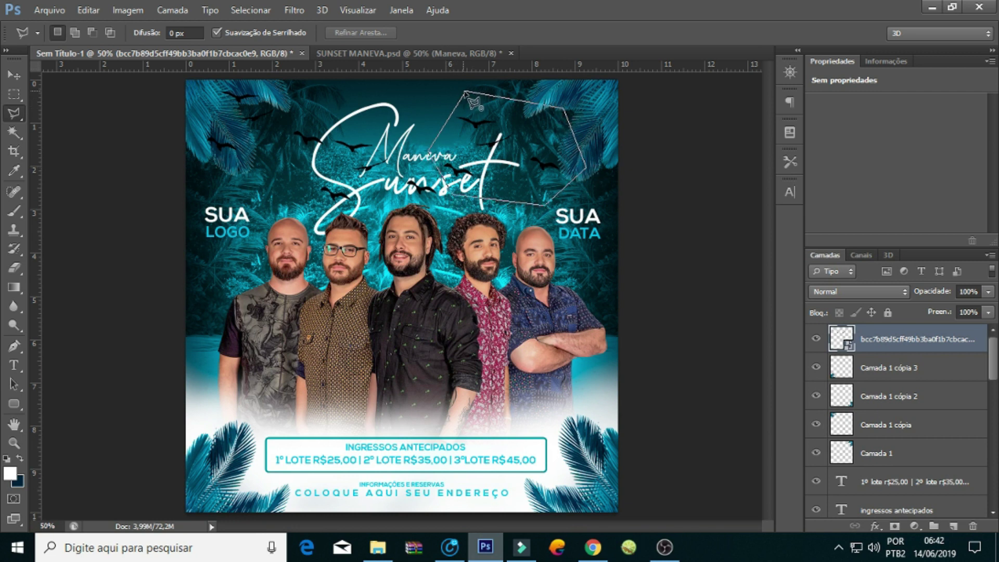
{"action": "left_click", "coordinate": [465, 93]}
{"action": "key", "text": "ctrl+j"}
Delete the original birds layer and move the copied birds up and left above the title
{"action": "left_click_drag", "start_coordinate": [909, 394], "coordinate": [912, 371]}
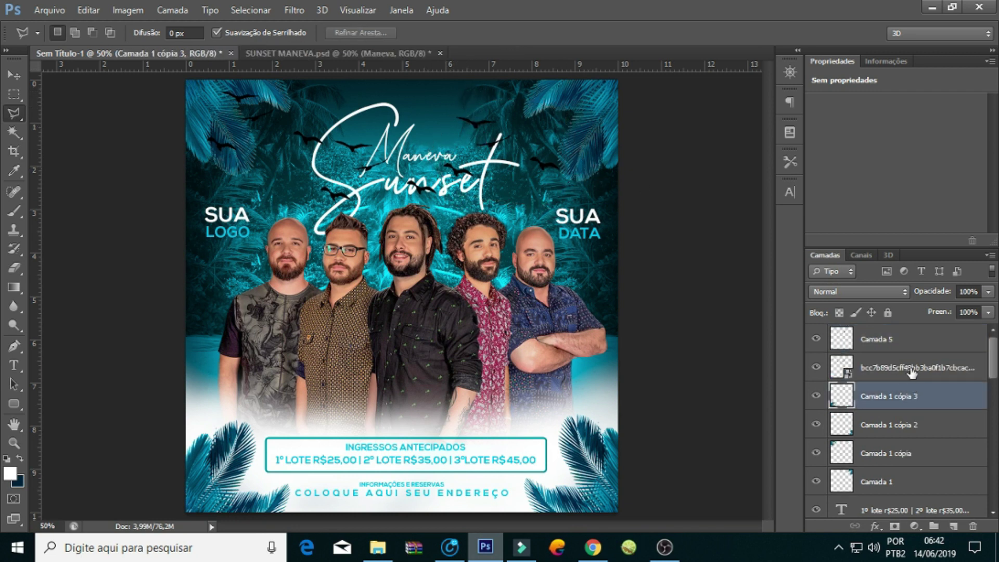
{"action": "key", "text": "Delete"}
{"action": "key", "text": "ctrl+alt+z"}
{"action": "key", "text": "ctrl+alt+z"}
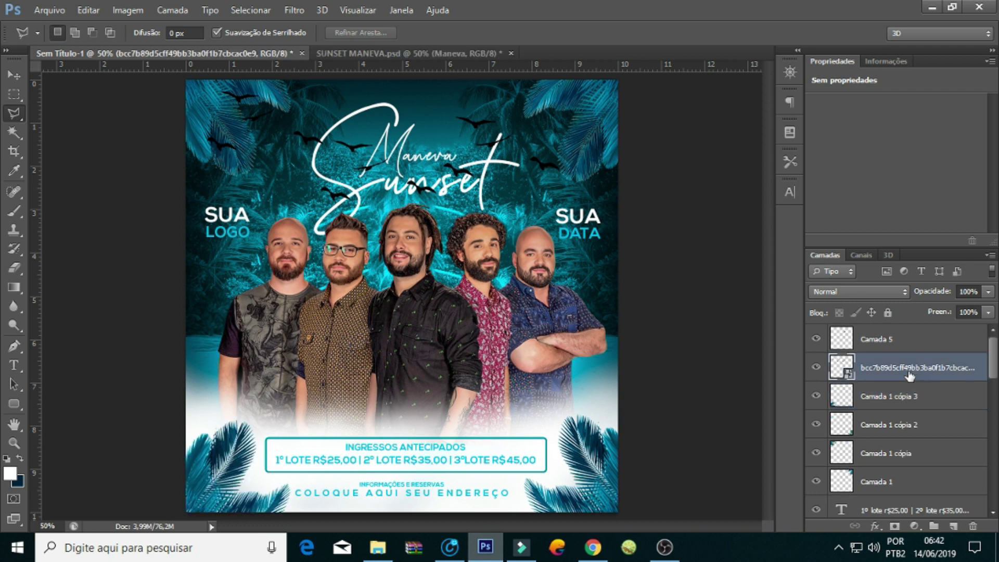
{"action": "key", "text": "ctrl+alt+z"}
{"action": "key", "text": "ctrl+alt+z"}
{"action": "left_click_drag", "start_coordinate": [528, 159], "coordinate": [515, 135]}
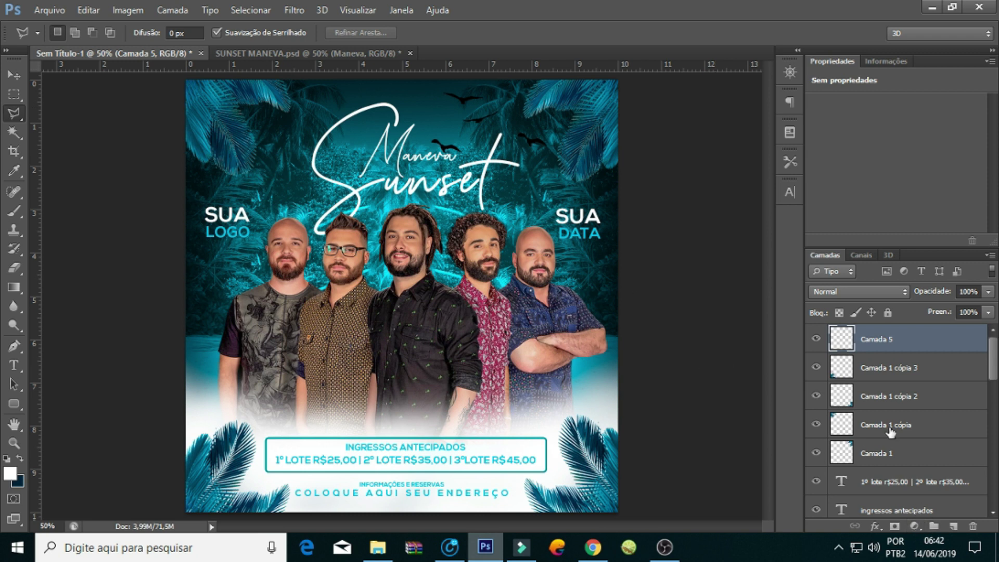
Add a Color Lookup adjustment layer with the 2Strip look
{"action": "left_click", "coordinate": [914, 526]}
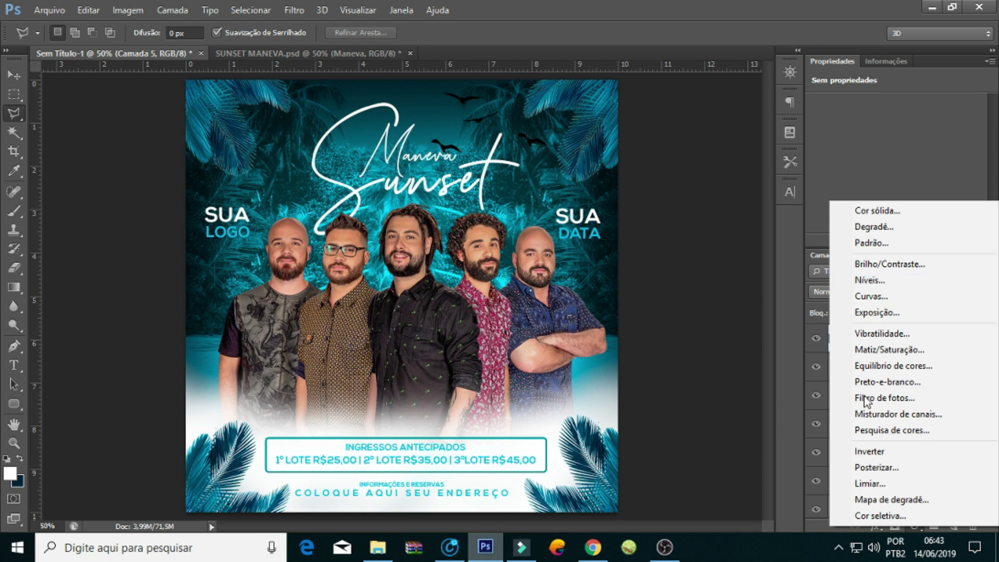
{"action": "left_click", "coordinate": [891, 430]}
{"action": "left_click", "coordinate": [955, 105]}
{"action": "left_click", "coordinate": [915, 179]}
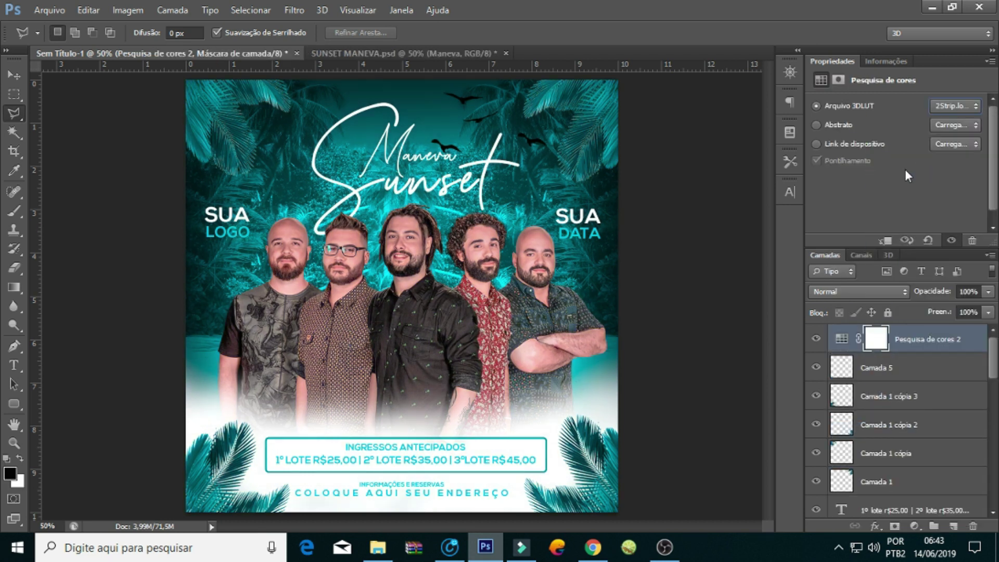
Browse neighbouring colour lookup looks, settling on the Crisp LUT
{"action": "key", "text": "Down"}
{"action": "key", "text": "Down"}
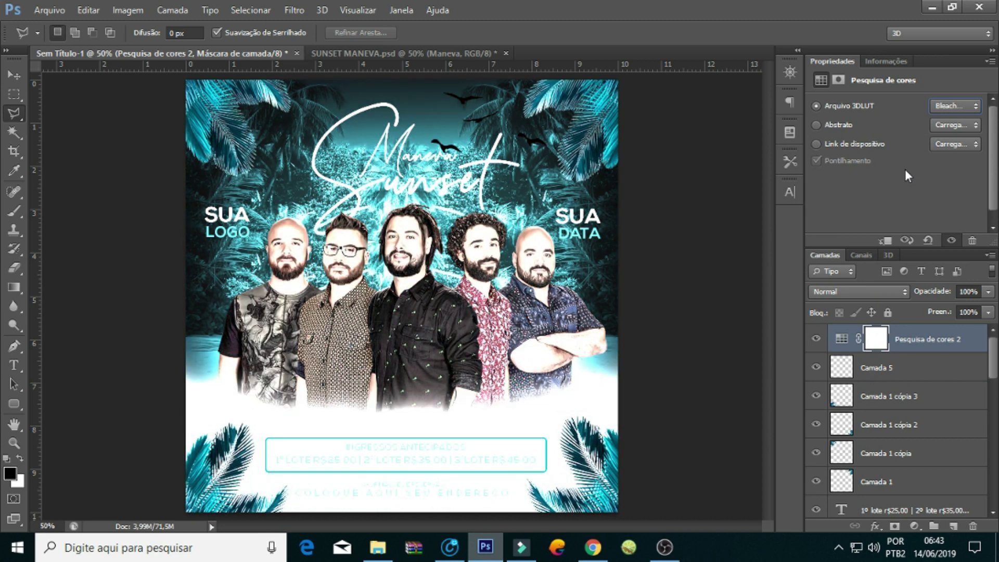
{"action": "key", "text": "Down"}
{"action": "key", "text": "Down"}
{"action": "key", "text": "Down"}
{"action": "key", "text": "Down"}
{"action": "key", "text": "Down"}
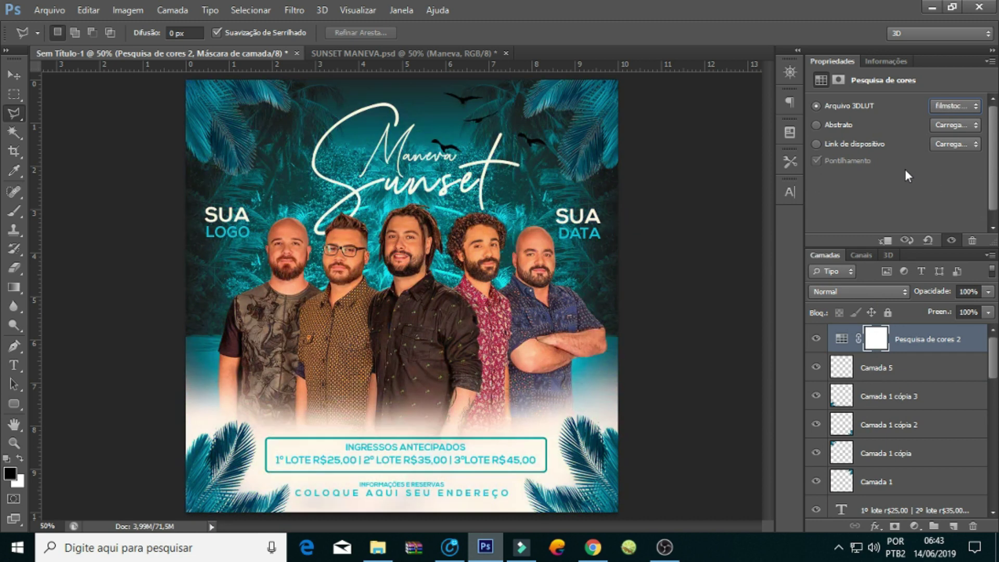
{"action": "key", "text": "Down"}
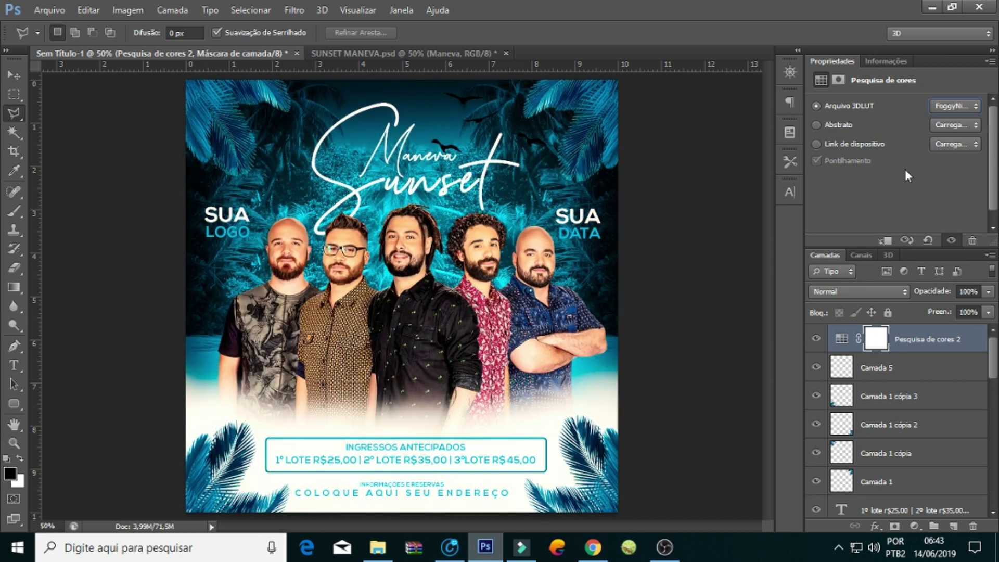
{"action": "key", "text": "Up"}
{"action": "key", "text": "Down"}
{"action": "key", "text": "Down"}
{"action": "key", "text": "Down"}
{"action": "key", "text": "Down"}
{"action": "key", "text": "Down"}
{"action": "key", "text": "Down"}
{"action": "key", "text": "Down"}
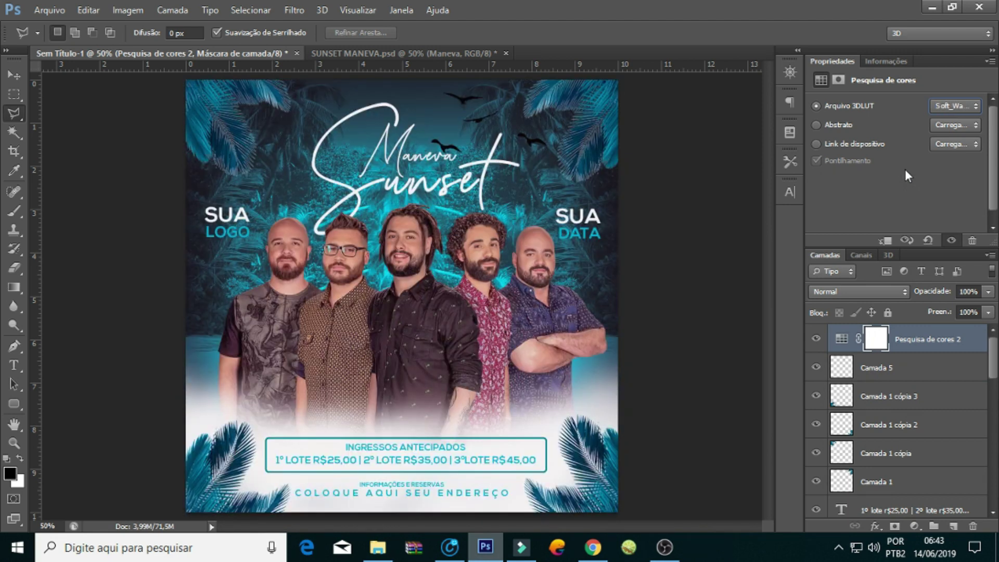
{"action": "key", "text": "Down"}
{"action": "key", "text": "Down"}
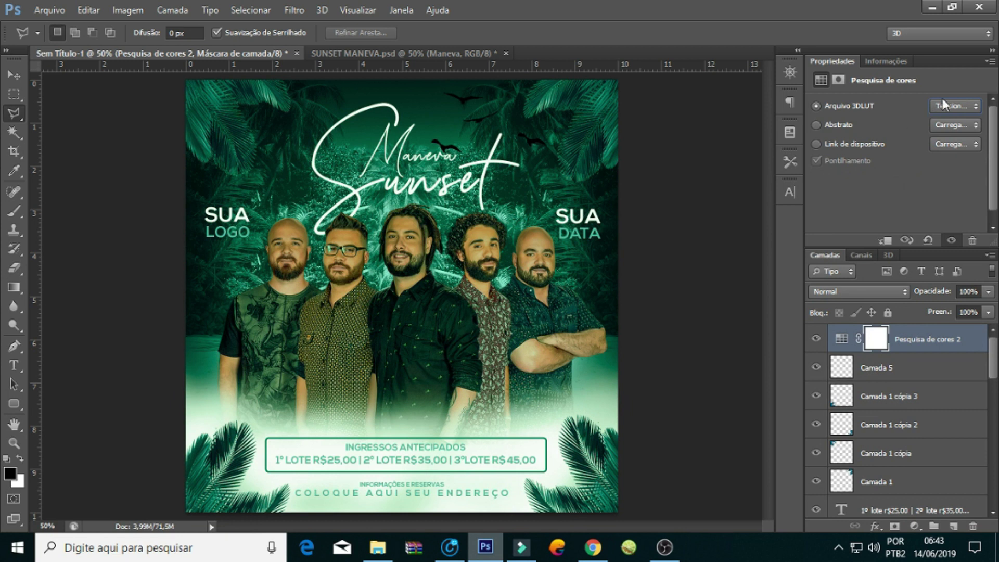
{"action": "left_click", "coordinate": [943, 100]}
{"action": "left_click", "coordinate": [914, 163]}
{"action": "key", "text": "Down"}
{"action": "key", "text": "Down"}
{"action": "key", "text": "Down"}
{"action": "key", "text": "Down"}
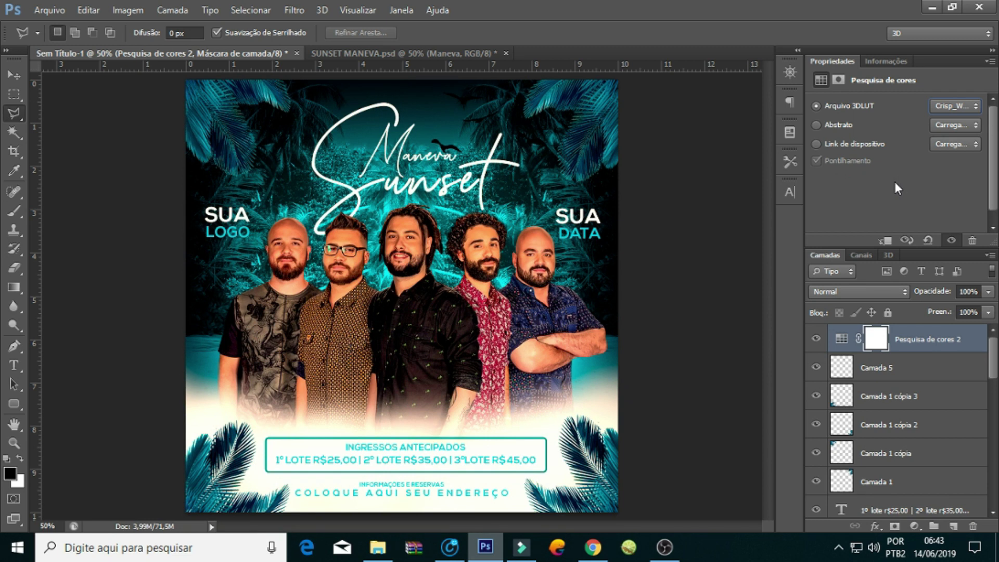
Lower the Pesquisa de cores 2 layer's fill to about 66%
{"action": "key", "text": "ctrl+2"}
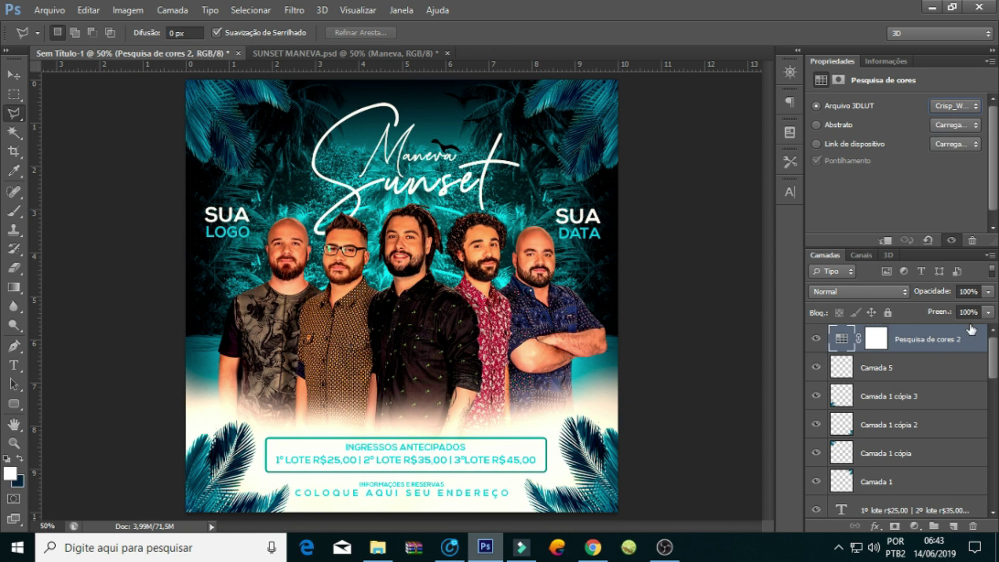
{"action": "left_click", "coordinate": [988, 312]}
{"action": "left_click_drag", "start_coordinate": [989, 328], "coordinate": [968, 328]}
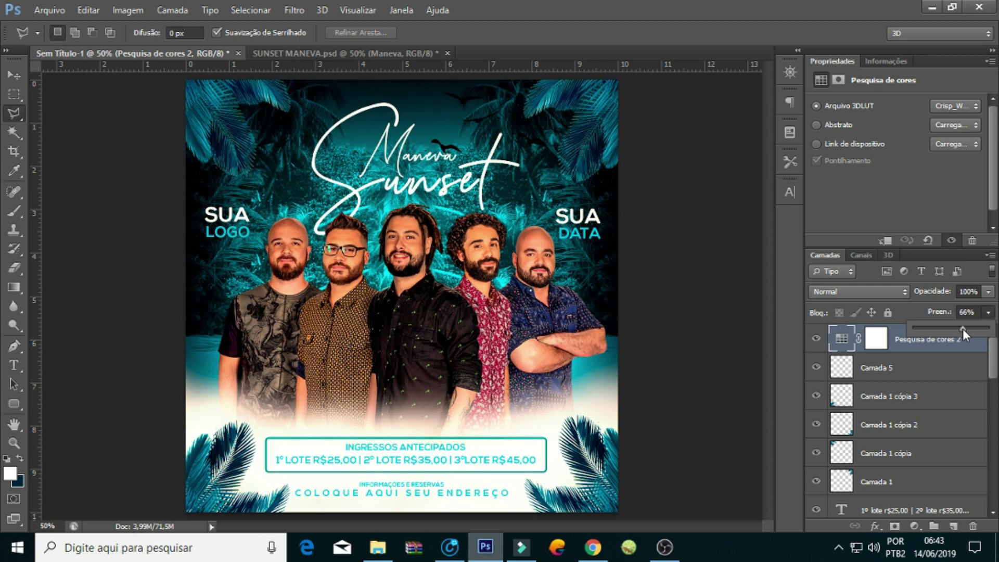
Add a Brightness/Contrast adjustment layer with Brightness 41
{"action": "left_click", "coordinate": [915, 526]}
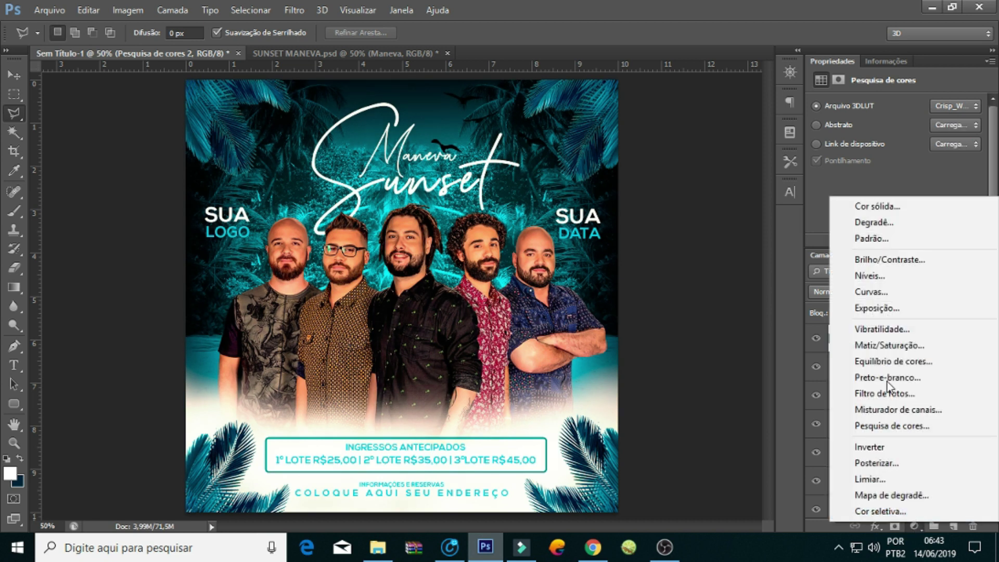
{"action": "left_click", "coordinate": [889, 261]}
{"action": "mouse_move", "coordinate": [897, 142]}
{"action": "left_mouse_down"}
{"action": "mouse_move", "coordinate": [970, 146]}
{"action": "mouse_move", "coordinate": [894, 143]}
{"action": "mouse_move", "coordinate": [918, 142]}
{"action": "left_mouse_up"}
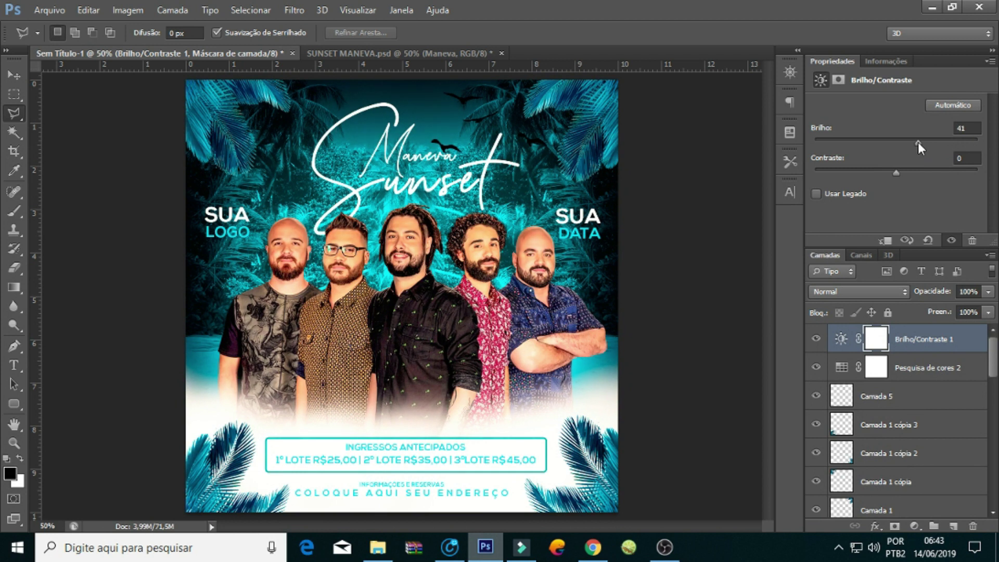
{"action": "left_click", "coordinate": [920, 345]}
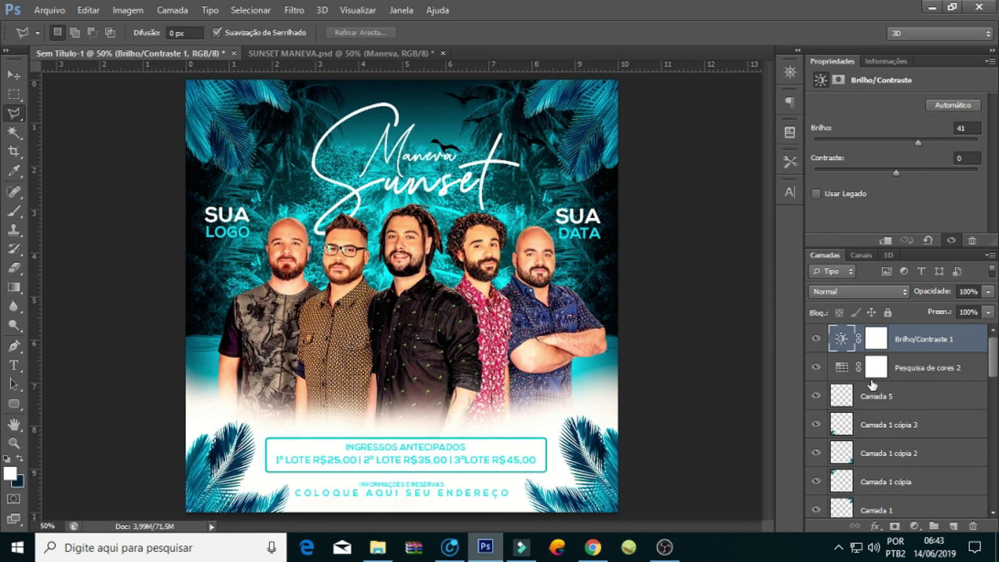
{"action": "scroll", "coordinate": [994, 394], "scroll_direction": "down", "scroll_amount": 3}
{"action": "scroll", "coordinate": [994, 394], "scroll_direction": "up", "scroll_amount": 3}
Add a Color Balance layer with midtones Cyan/Red -24 and Yellow/Blue +27, then create a new layer
{"action": "left_click", "coordinate": [908, 532]}
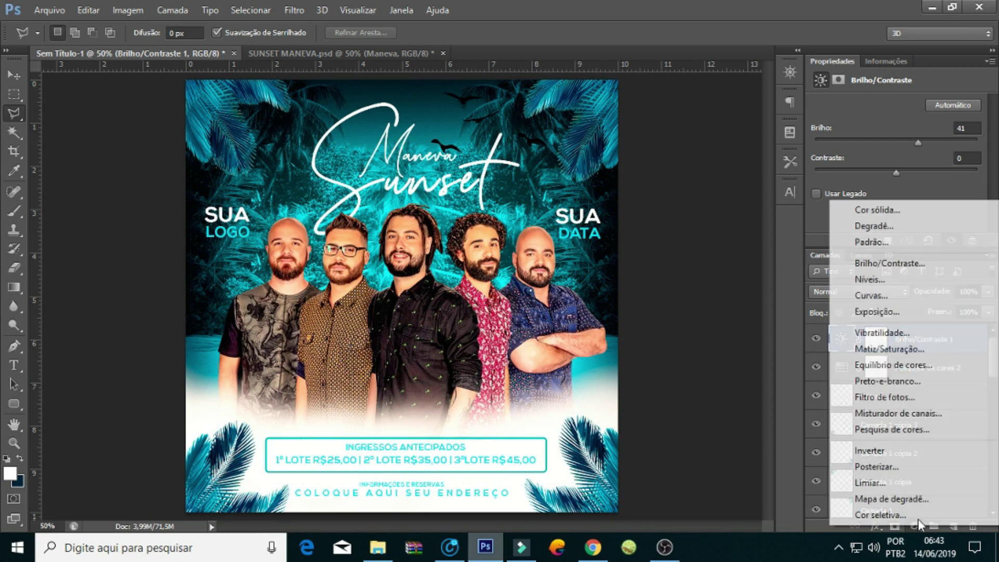
{"action": "left_click", "coordinate": [906, 366]}
{"action": "mouse_move", "coordinate": [873, 139]}
{"action": "left_mouse_down"}
{"action": "mouse_move", "coordinate": [823, 163]}
{"action": "mouse_move", "coordinate": [797, 159]}
{"action": "mouse_move", "coordinate": [870, 158]}
{"action": "left_mouse_up"}
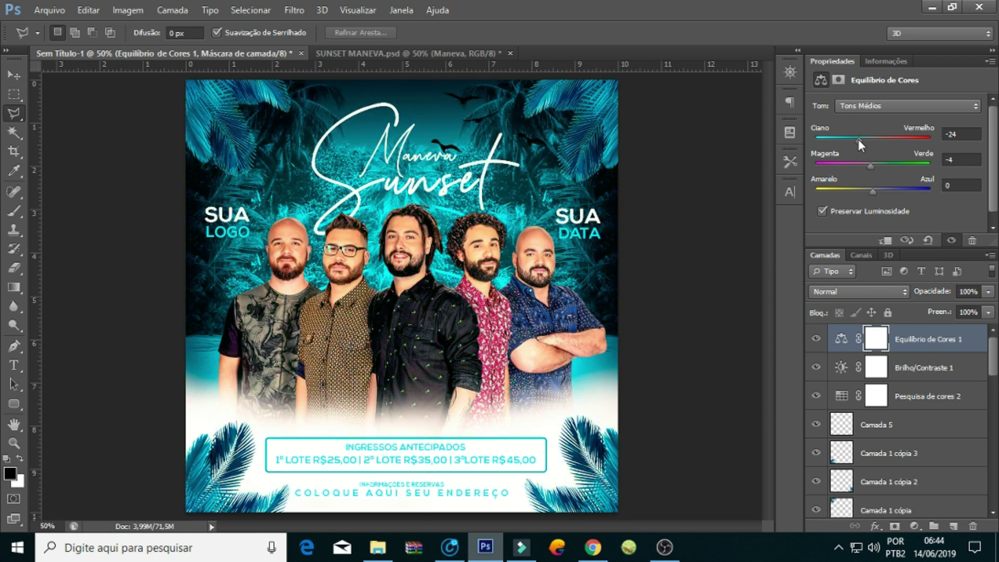
{"action": "left_click_drag", "start_coordinate": [870, 192], "coordinate": [889, 192]}
{"action": "left_click", "coordinate": [951, 353]}
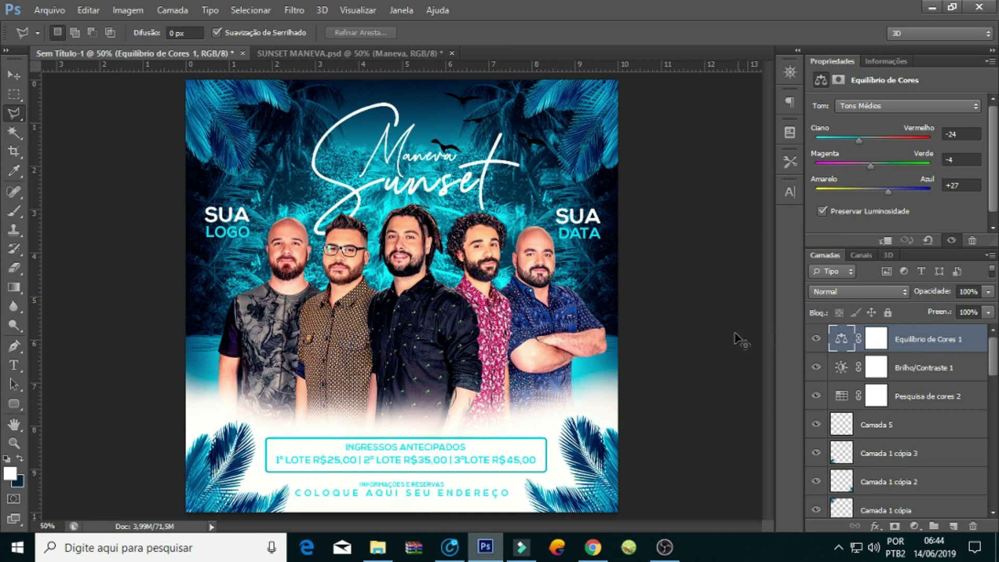
{"action": "key", "text": "ctrl+shift+n"}
Confirm Camada 6 and set up a large soft brush with cyan 42e2ec sampled from the poster
{"action": "key", "text": "Return"}
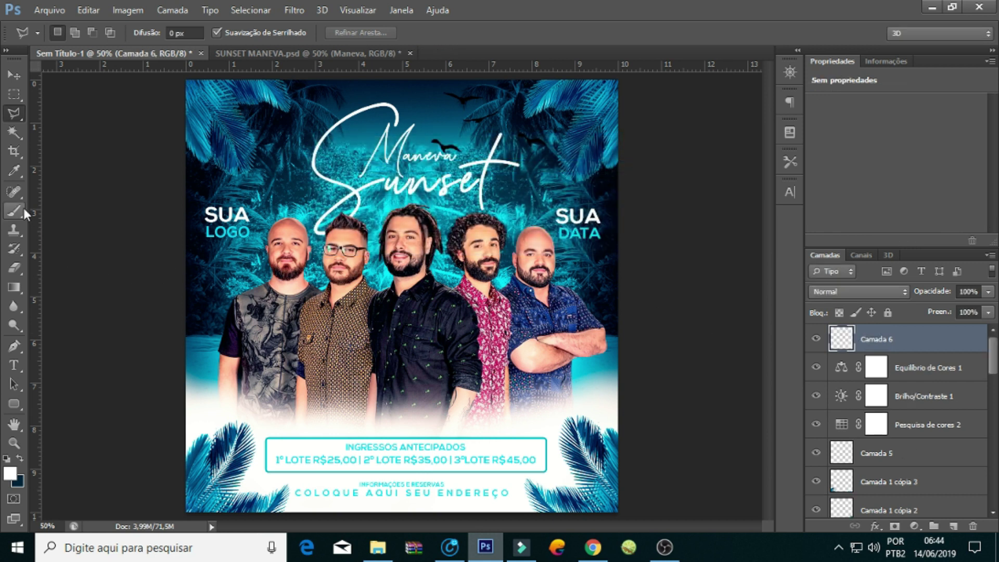
{"action": "left_click", "coordinate": [14, 210]}
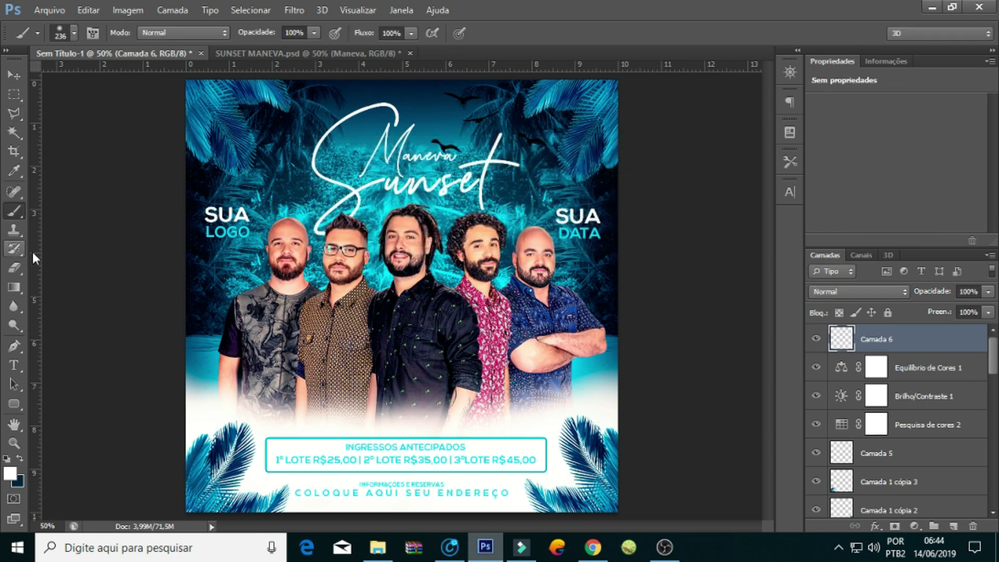
{"action": "left_click", "coordinate": [74, 32]}
{"action": "type", "text": "82"}
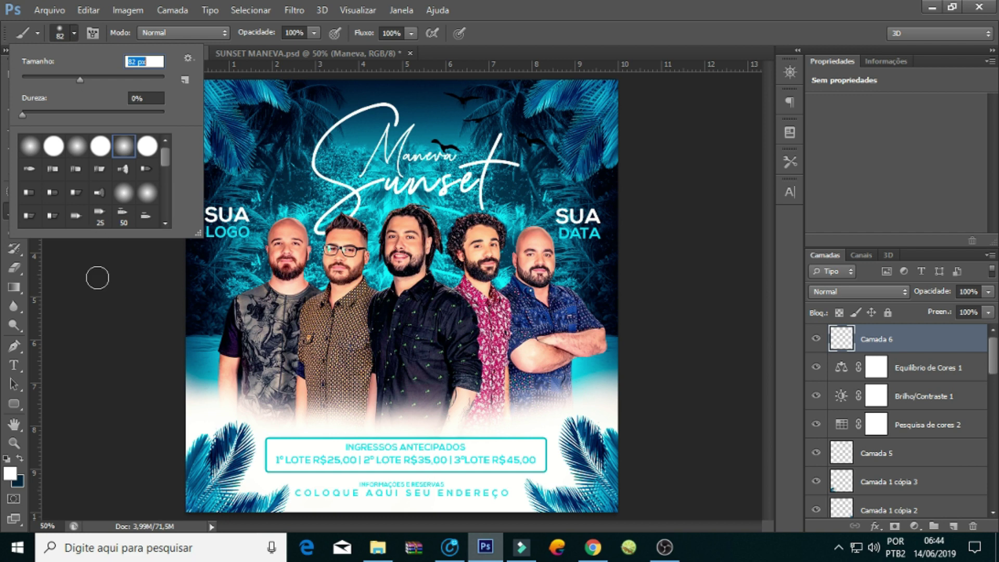
{"action": "key", "text": "Return"}
{"action": "left_click", "coordinate": [8, 475]}
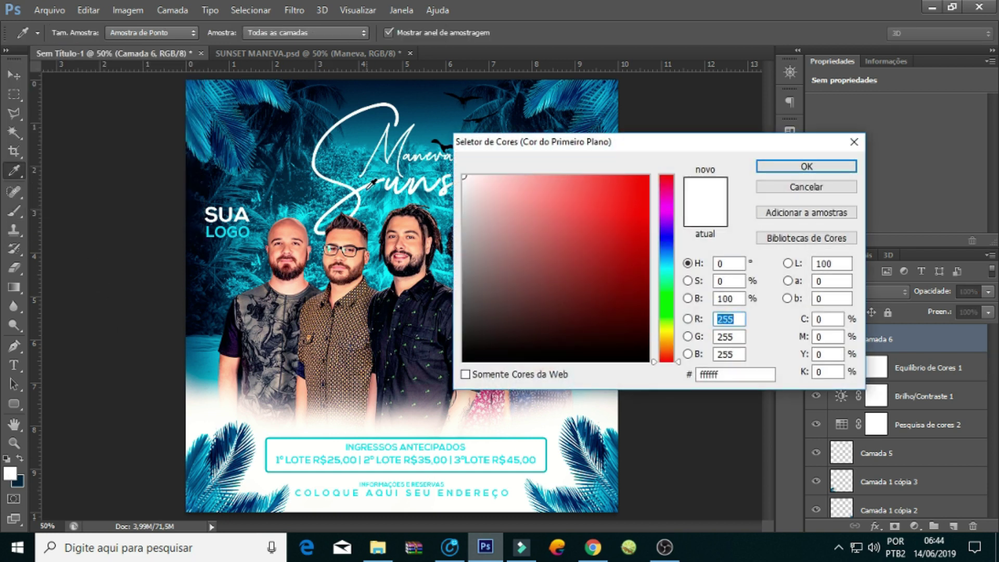
{"action": "left_click", "coordinate": [388, 204]}
{"action": "left_click", "coordinate": [806, 166]}
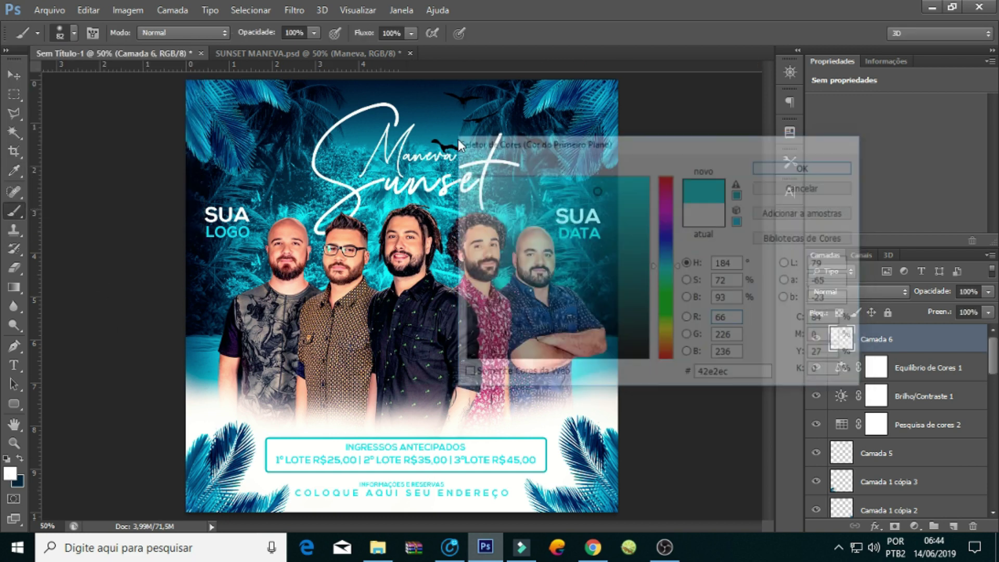
{"action": "key", "text": "ctrl+minus"}
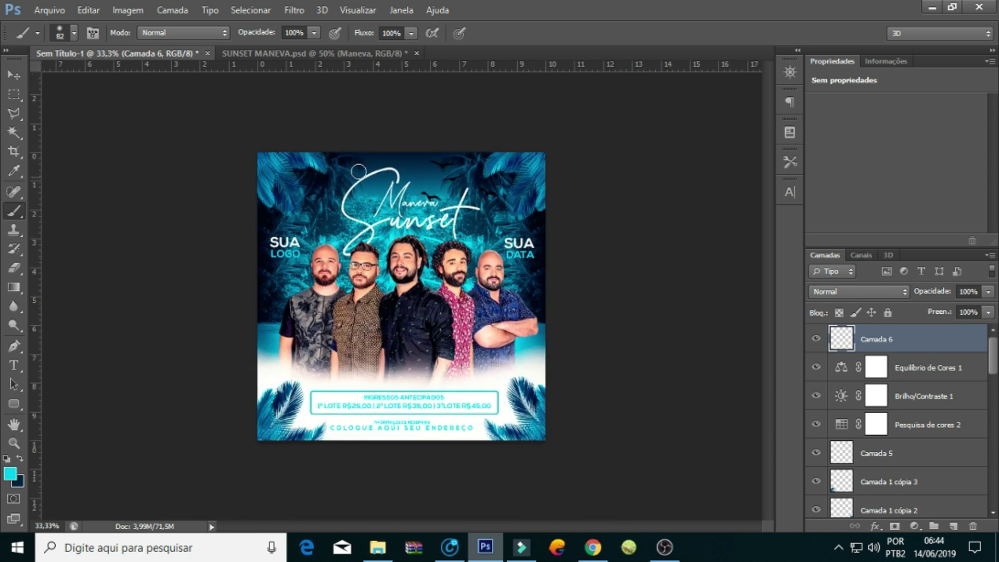
{"action": "left_click", "coordinate": [73, 33]}
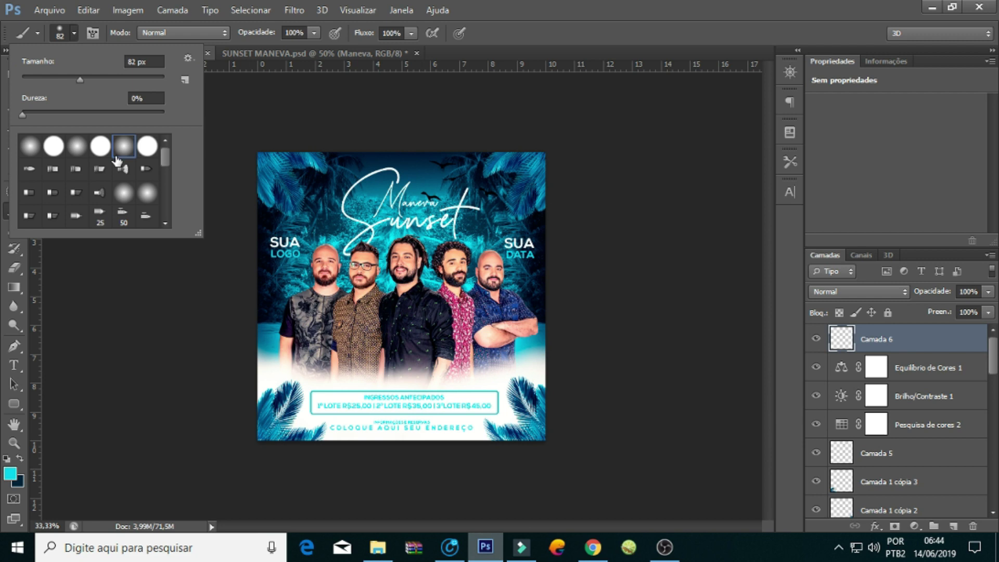
{"action": "left_click", "coordinate": [92, 79]}
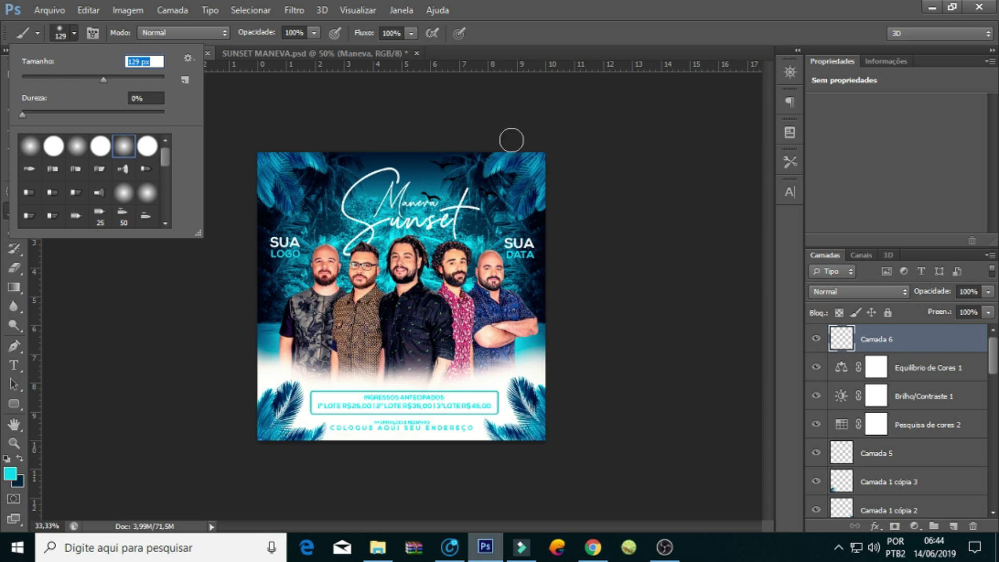
Paint cyan glow strokes around the title and band, blended as Subexposição Linear (Adicionar)
{"action": "left_click_drag", "start_coordinate": [510, 141], "coordinate": [448, 218]}
{"action": "left_click_drag", "start_coordinate": [317, 156], "coordinate": [373, 223]}
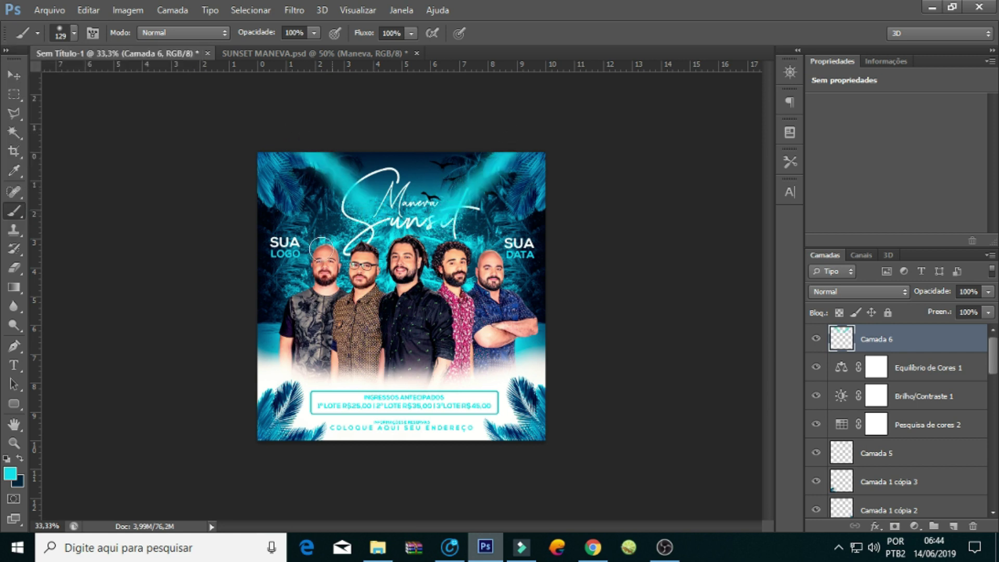
{"action": "left_click_drag", "start_coordinate": [236, 402], "coordinate": [354, 352]}
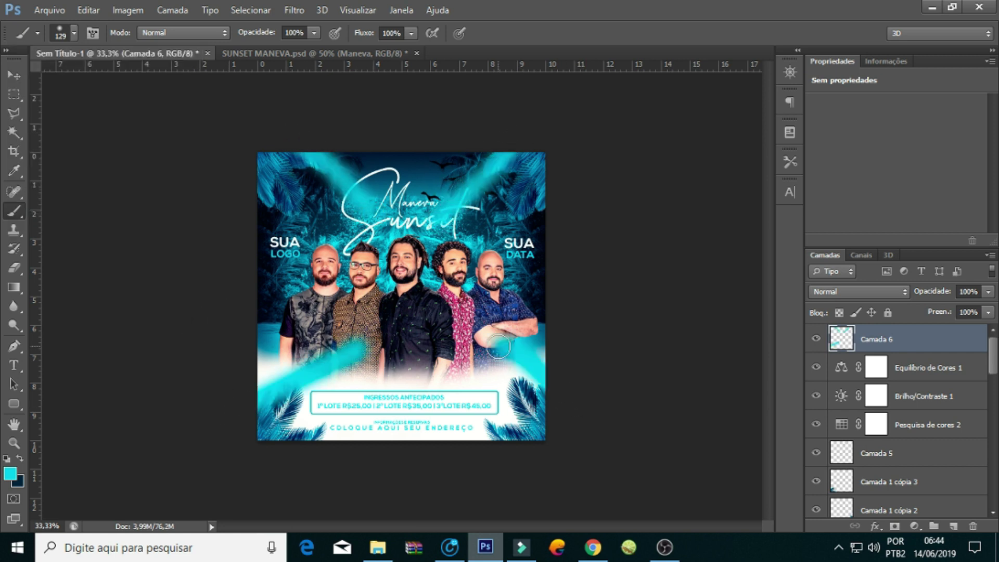
{"action": "left_click_drag", "start_coordinate": [550, 374], "coordinate": [485, 334]}
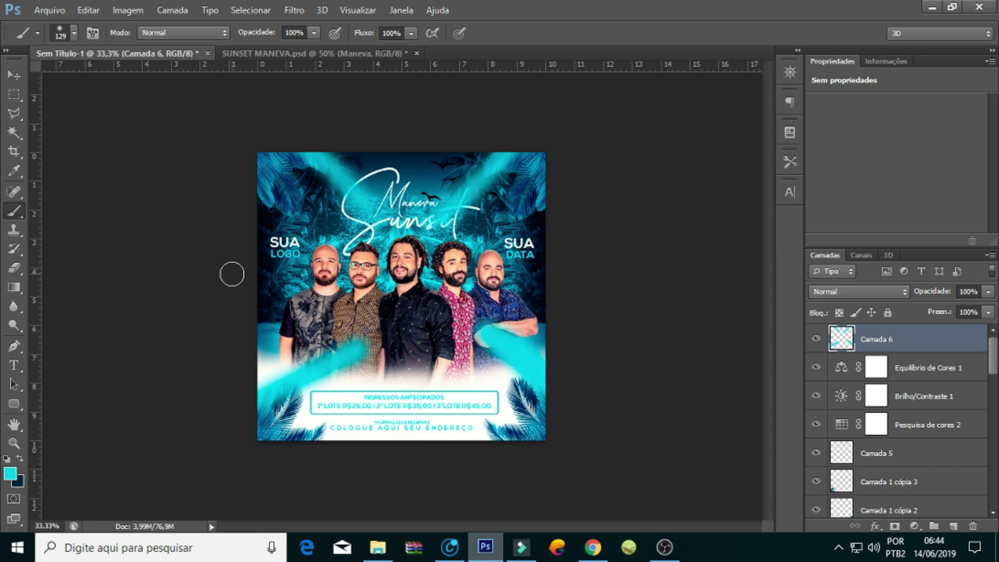
{"action": "left_click_drag", "start_coordinate": [251, 227], "coordinate": [302, 266]}
{"action": "left_click_drag", "start_coordinate": [540, 240], "coordinate": [510, 257]}
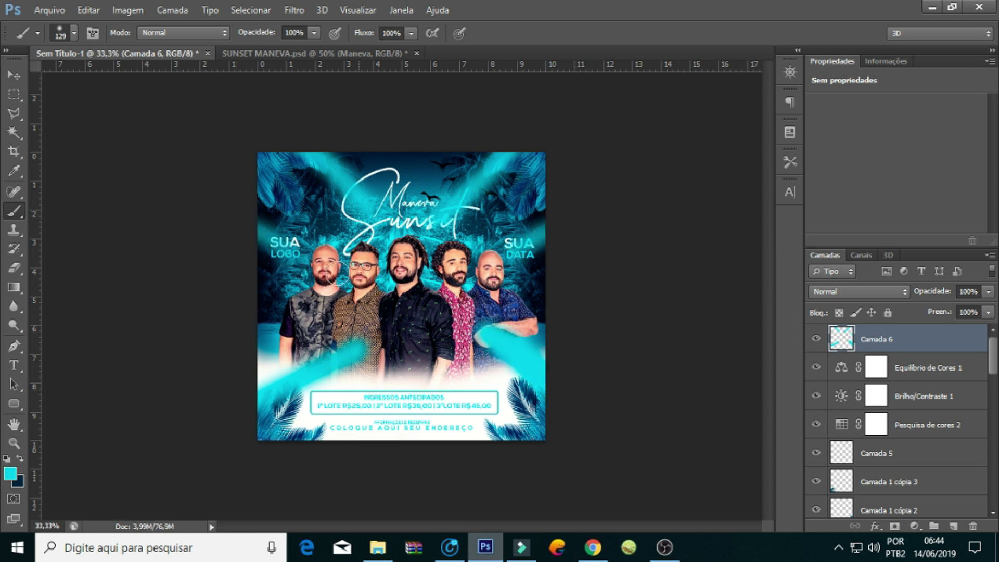
{"action": "left_click_drag", "start_coordinate": [439, 291], "coordinate": [387, 294]}
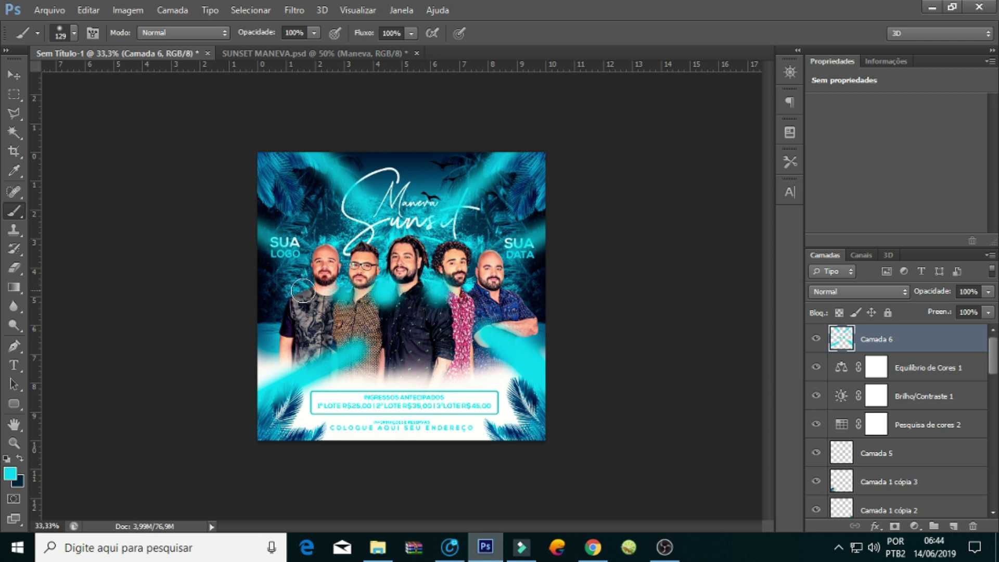
{"action": "left_click", "coordinate": [505, 292]}
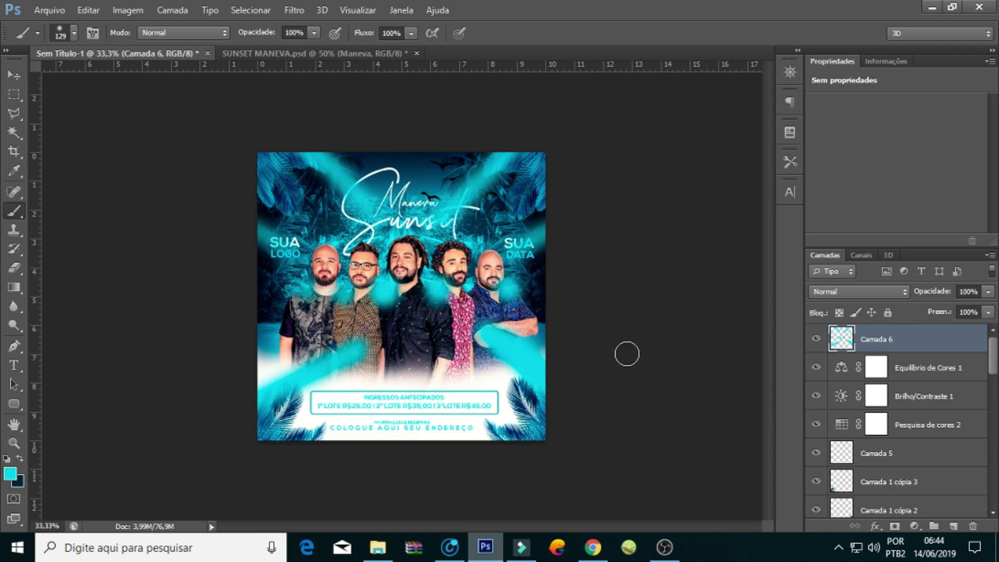
{"action": "left_click", "coordinate": [869, 289]}
{"action": "left_click", "coordinate": [858, 173]}
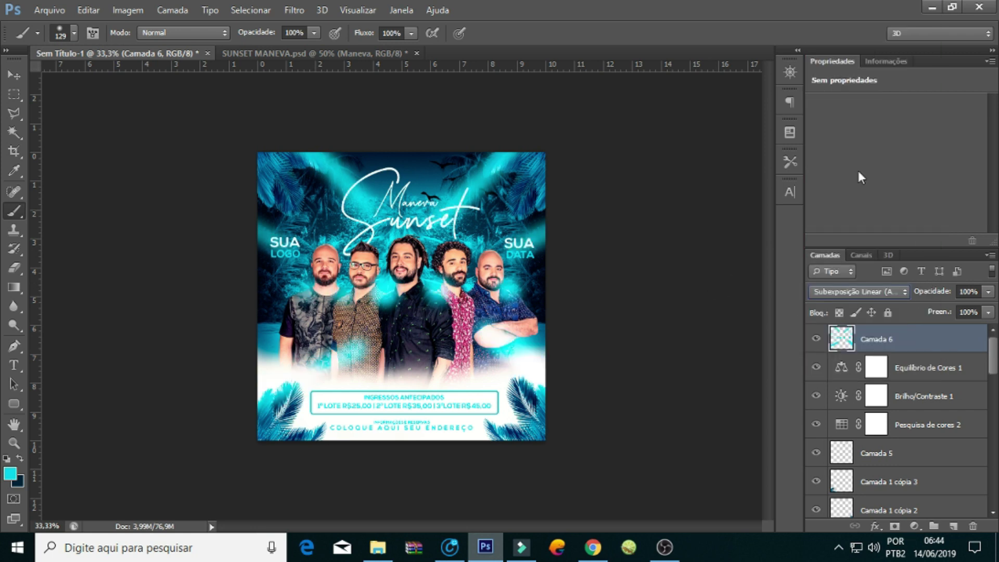
Apply a 52,1 px Gaussian Blur to Camada 6's glow and toggle its visibility to compare
{"action": "left_click", "coordinate": [295, 10]}
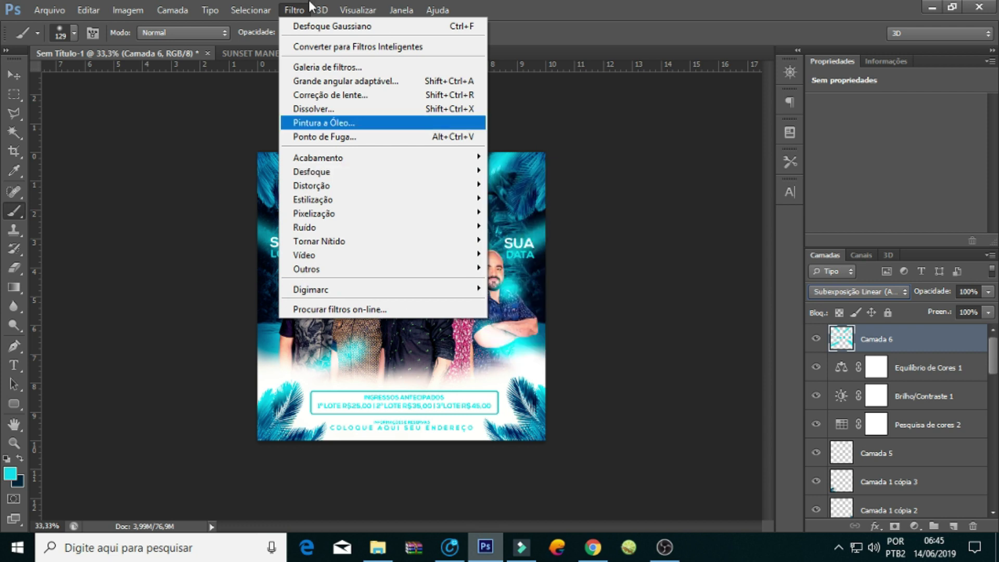
{"action": "mouse_move", "coordinate": [379, 171]}
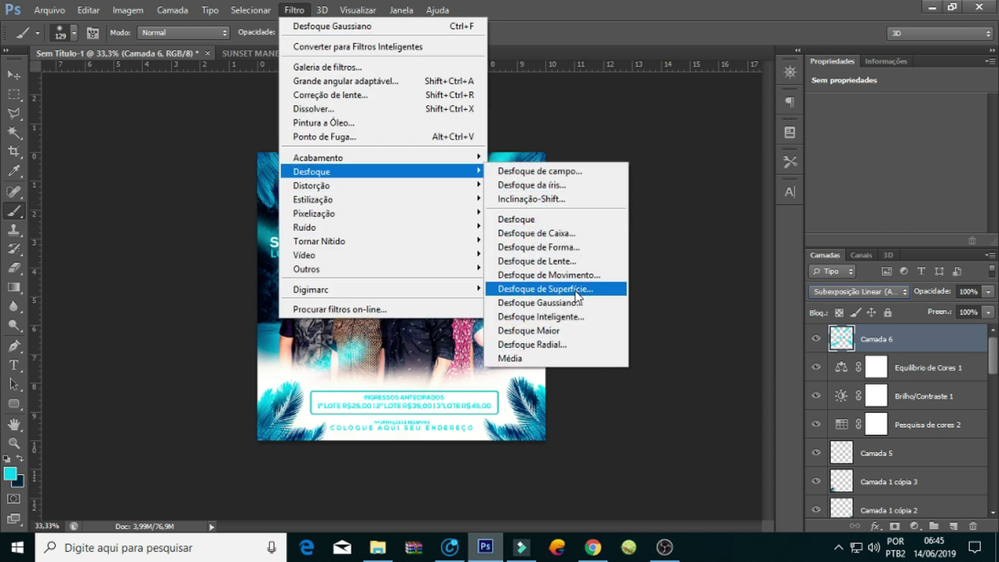
{"action": "left_click", "coordinate": [581, 305]}
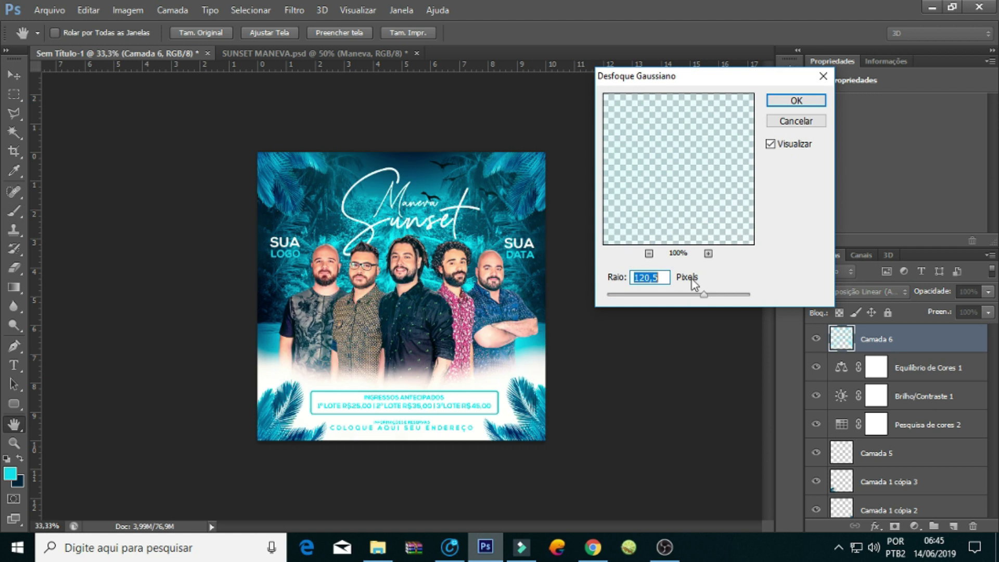
{"action": "left_click", "coordinate": [684, 295]}
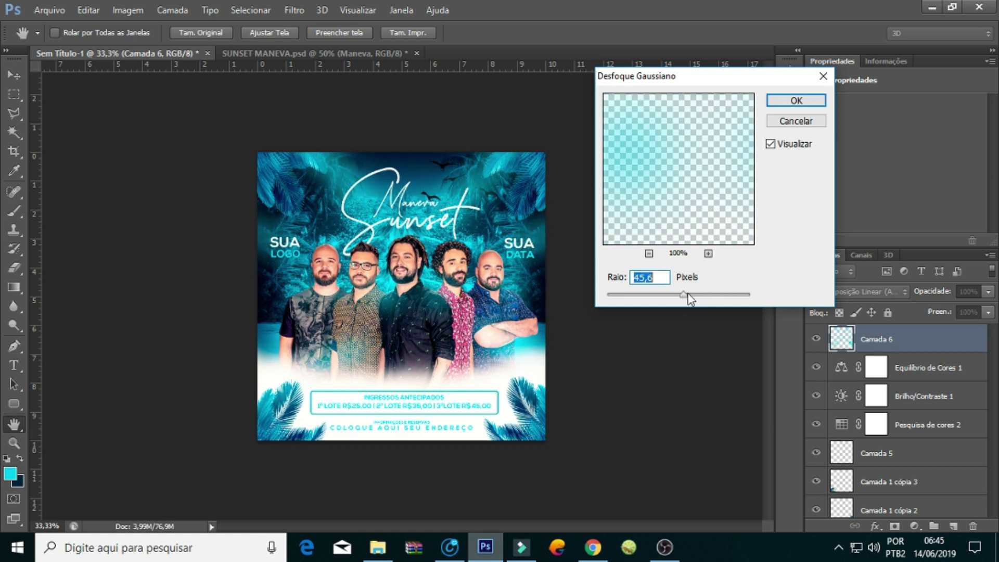
{"action": "left_click_drag", "start_coordinate": [689, 297], "coordinate": [688, 297]}
{"action": "left_click", "coordinate": [785, 101]}
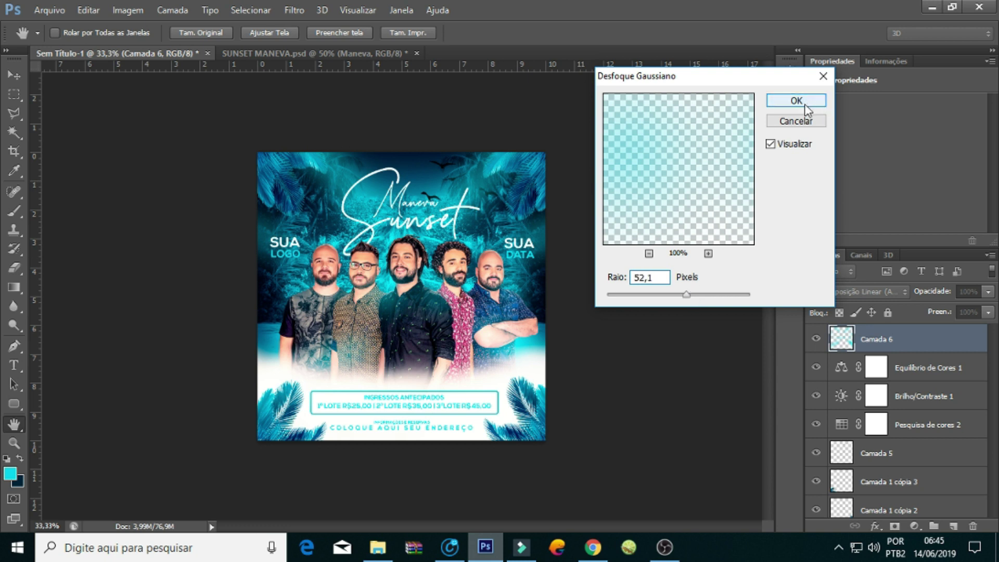
{"action": "left_click", "coordinate": [816, 339]}
{"action": "left_click", "coordinate": [817, 338]}
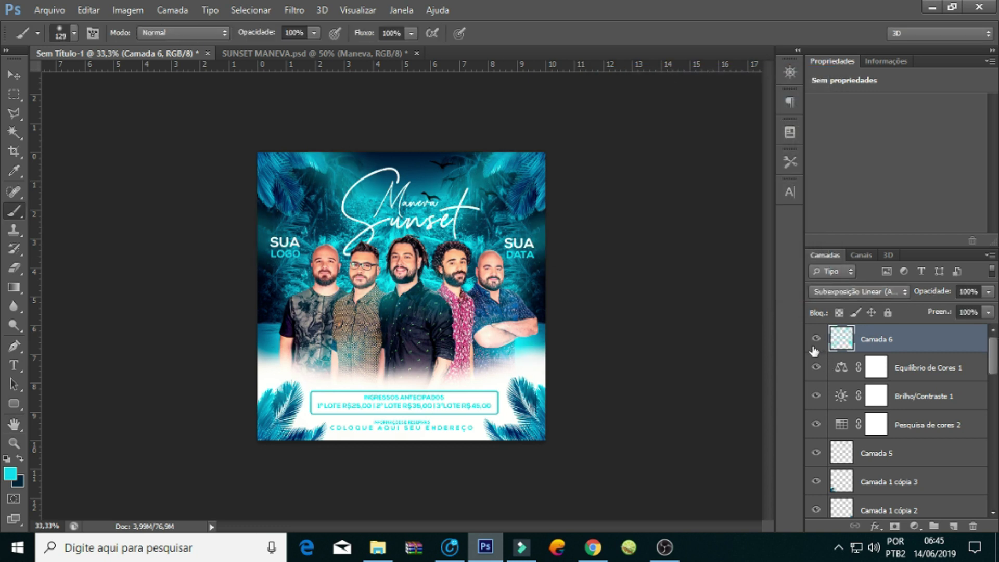
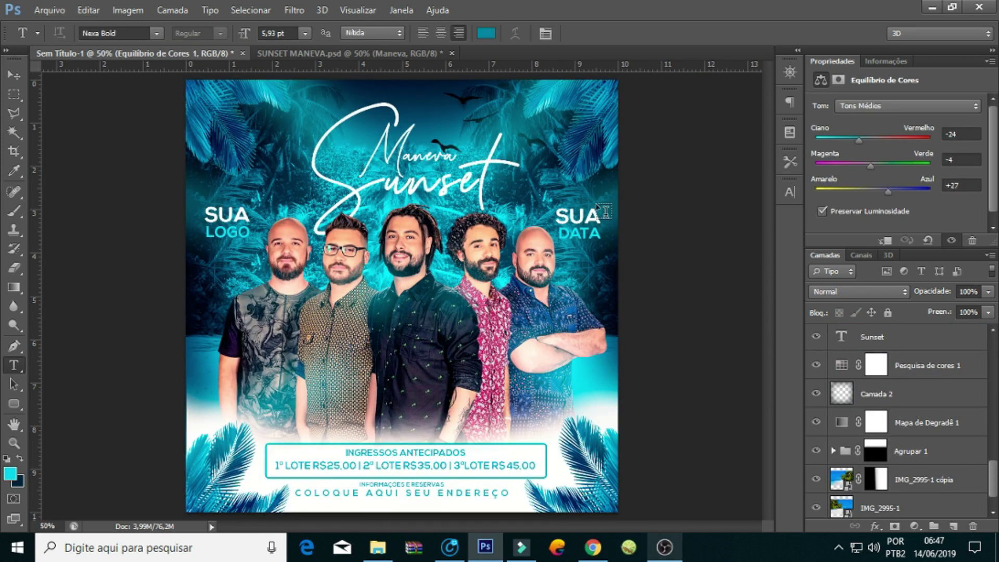
Group the background layers, from Pesquisa de cores 1 down to IMG_2995-1, as FUNDO
{"action": "left_click_drag", "start_coordinate": [992, 476], "coordinate": [992, 498]}
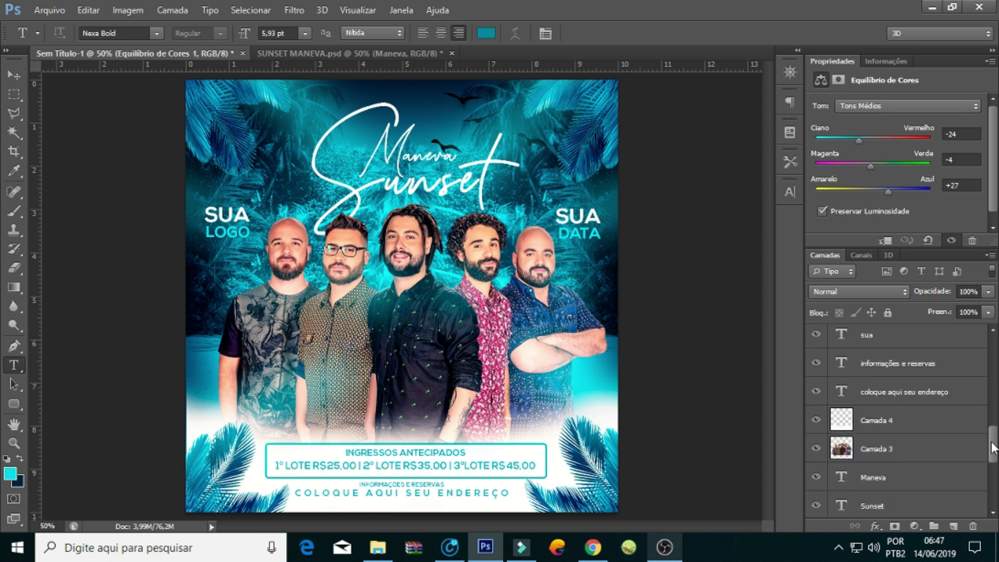
{"action": "left_click", "coordinate": [816, 418]}
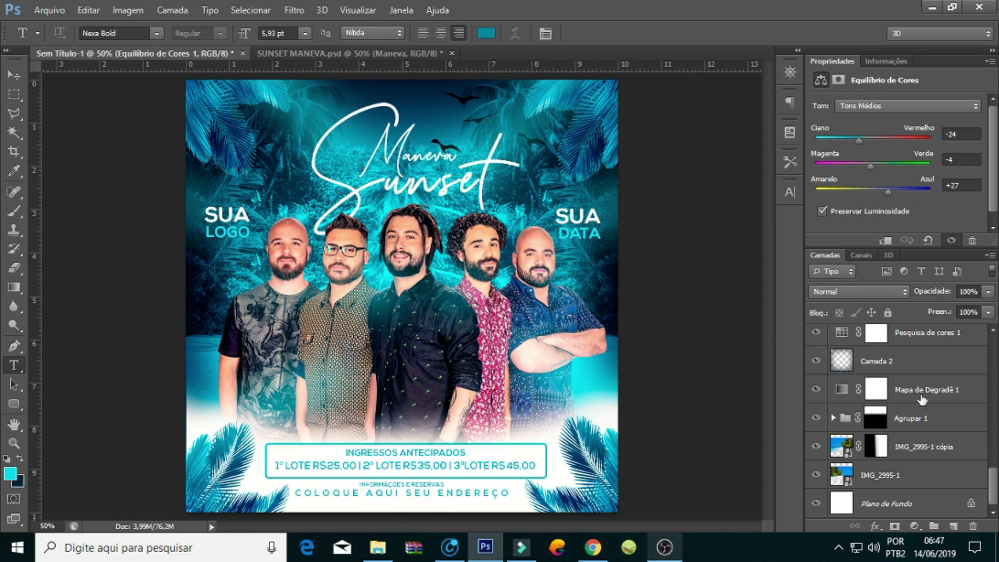
{"action": "left_click", "coordinate": [934, 361]}
{"action": "mouse_move", "coordinate": [994, 474]}
{"action": "left_mouse_down"}
{"action": "mouse_move", "coordinate": [994, 447]}
{"action": "mouse_move", "coordinate": [990, 498]}
{"action": "left_mouse_up"}
{"action": "left_click", "coordinate": [932, 388]}
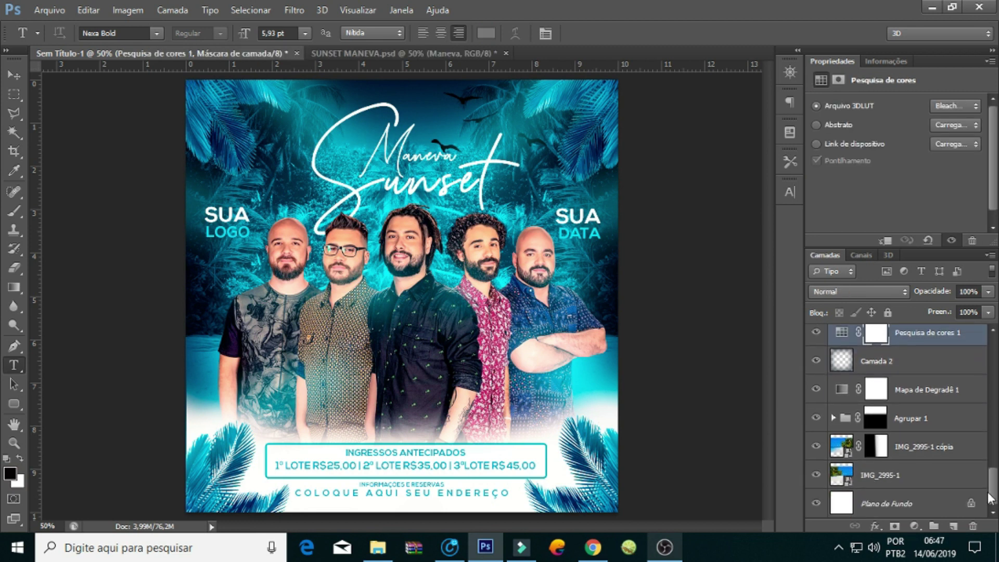
{"action": "left_click", "coordinate": [936, 474], "text": "shift"}
{"action": "key", "text": "ctrl+g"}
{"action": "double_click", "coordinate": [874, 481]}
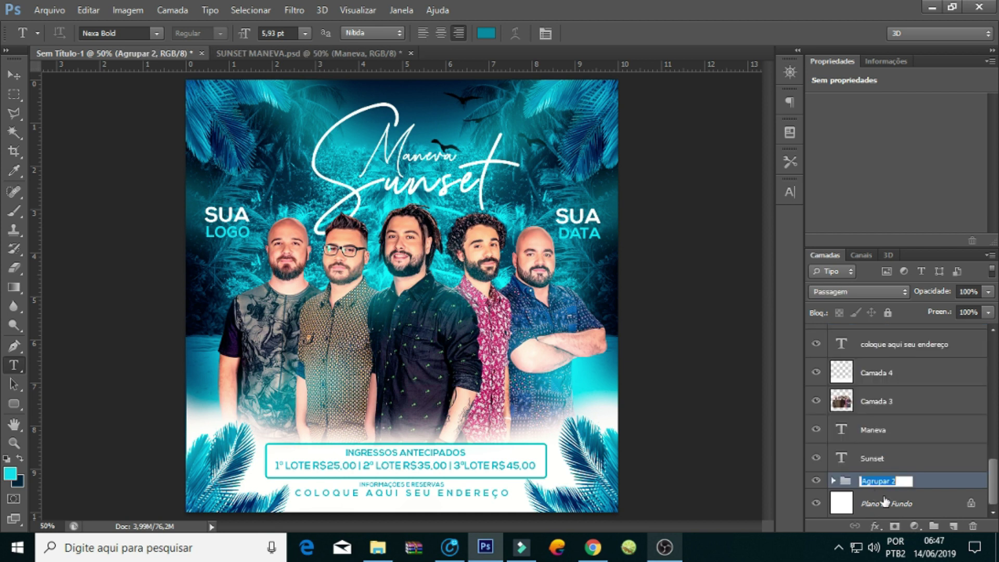
{"action": "type", "text": "FUNDO"}
{"action": "key", "text": "Return"}
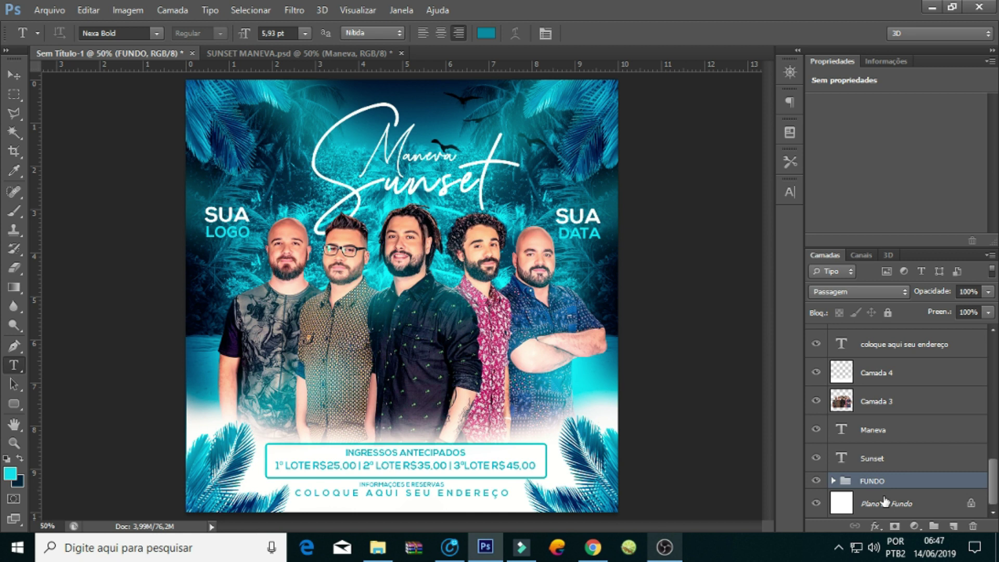
Group the Maneva and Sunset text layers as MANEVA SUNSET
{"action": "left_click", "coordinate": [873, 459]}
{"action": "left_click", "coordinate": [868, 434], "text": "shift"}
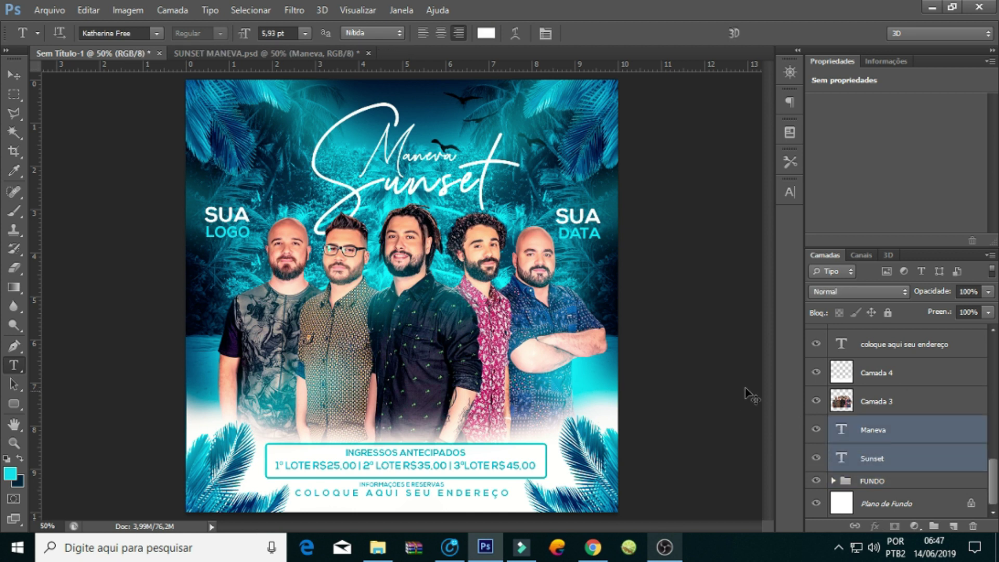
{"action": "key", "text": "ctrl+g"}
{"action": "double_click", "coordinate": [880, 465]}
{"action": "type", "text": "MANEVA SUNSET"}
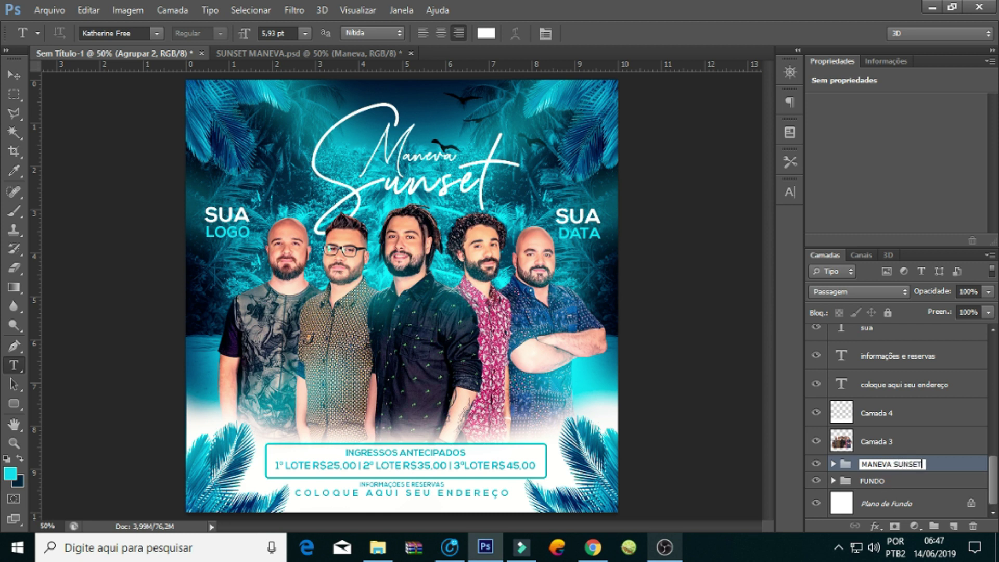
{"action": "key", "text": "Return"}
Put the Camada 3 artist photo into a collapsed group named FOTO ARTISTA
{"action": "left_click", "coordinate": [896, 456]}
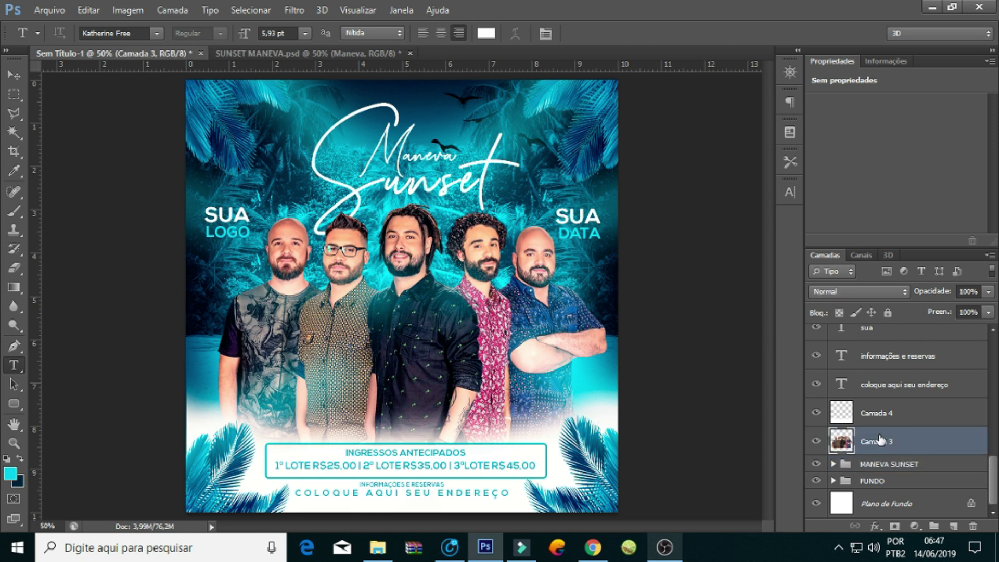
{"action": "key", "text": "ctrl+g"}
{"action": "double_click", "coordinate": [885, 436]}
{"action": "type", "text": "FOTO A"}
{"action": "key", "text": "Return"}
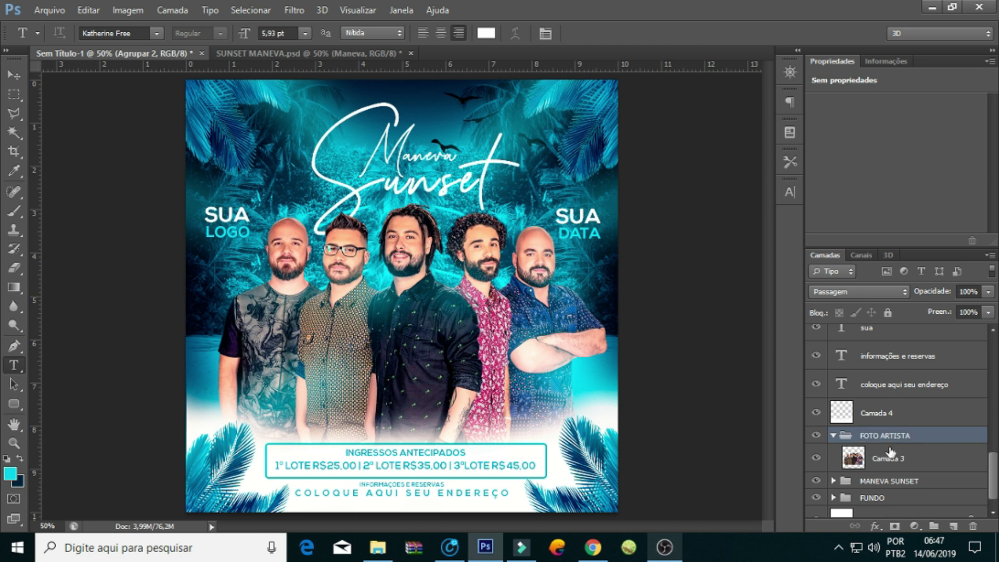
{"action": "left_click", "coordinate": [833, 435]}
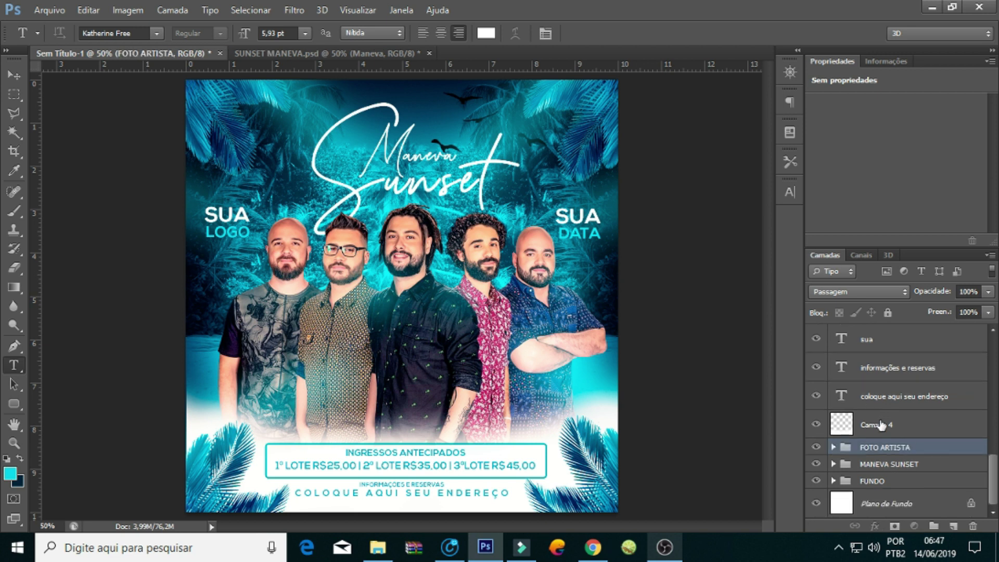
Put Camada 4 into a collapsed group named BRANCO
{"action": "left_click", "coordinate": [881, 423]}
{"action": "key", "text": "ctrl+g"}
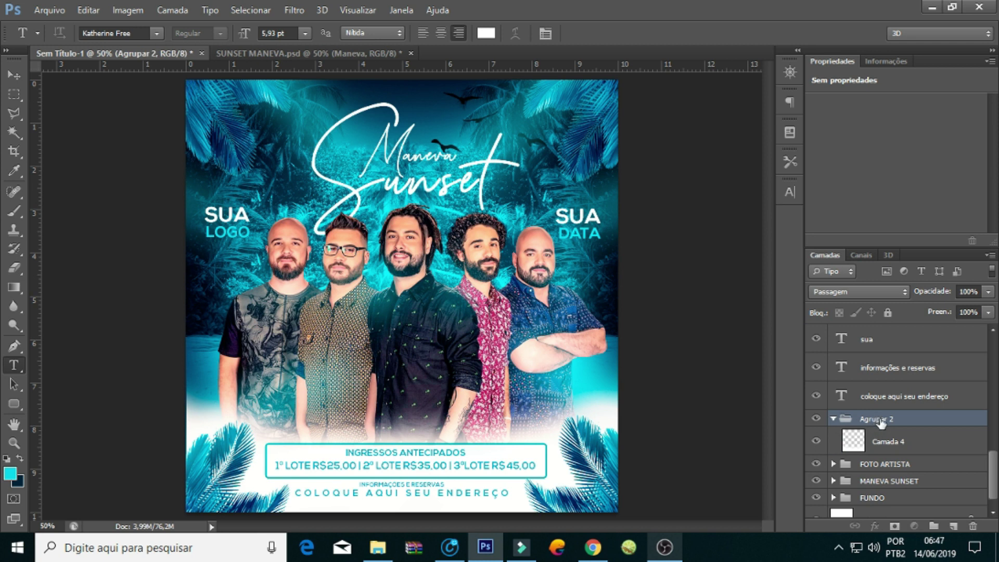
{"action": "double_click", "coordinate": [878, 419]}
{"action": "type", "text": "BRANCO"}
{"action": "key", "text": "Return"}
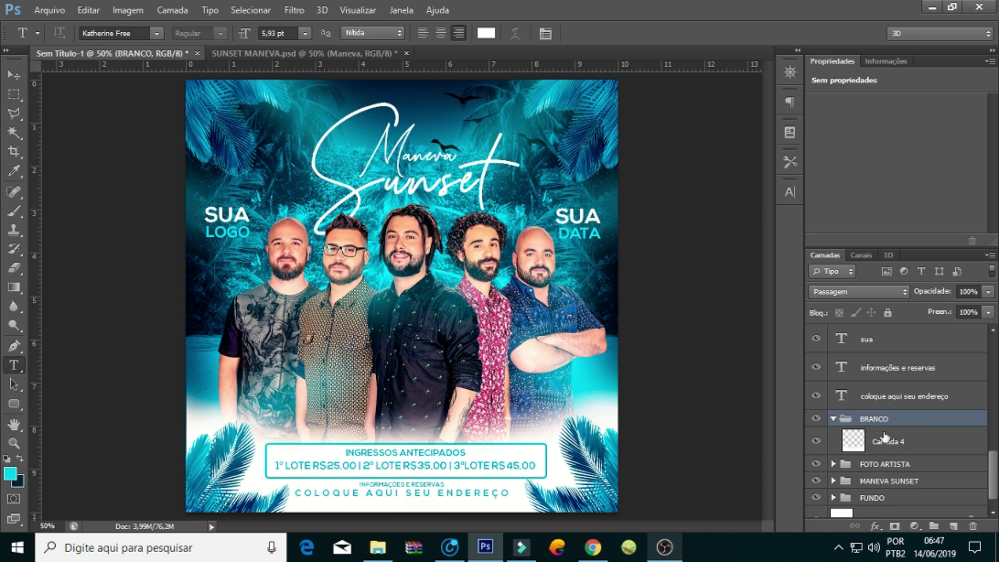
{"action": "left_click", "coordinate": [833, 419]}
Group the address and informações e reservas text layers as ENDEREÇO E INFORMAÇÃO
{"action": "left_click", "coordinate": [889, 410]}
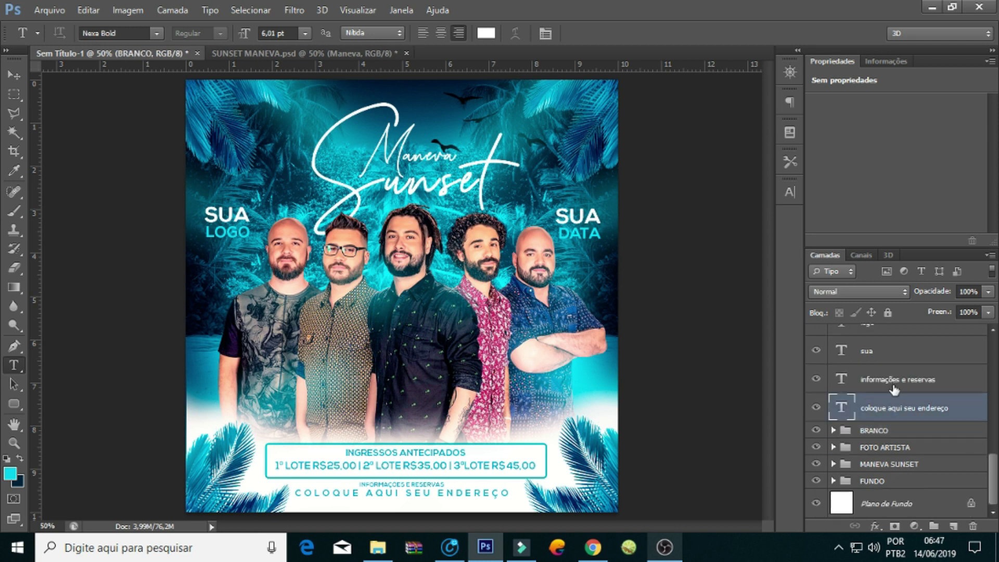
{"action": "left_click", "coordinate": [891, 382], "text": "shift"}
{"action": "key", "text": "ctrl+g"}
{"action": "double_click", "coordinate": [880, 414]}
{"action": "type", "text": "1"}
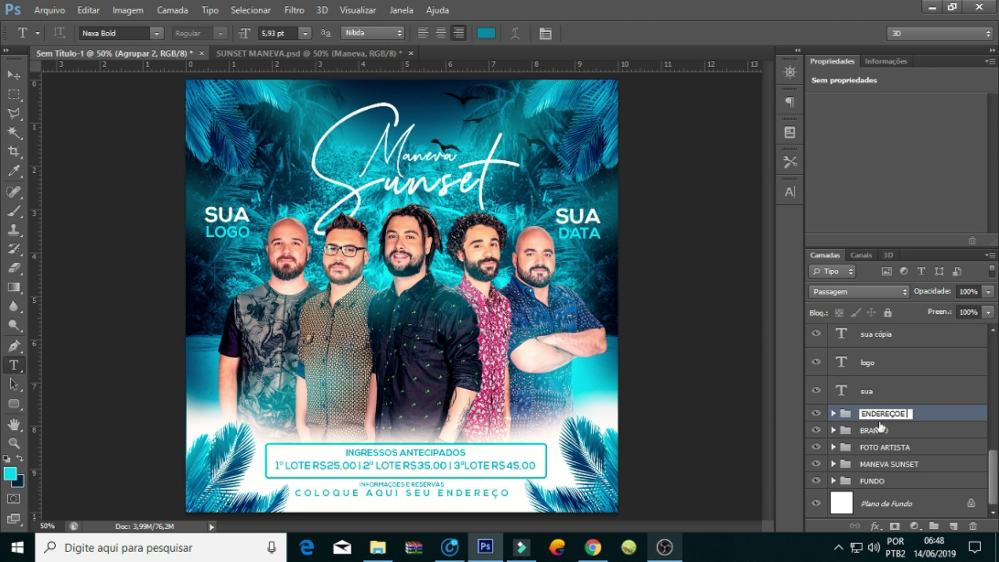
{"action": "type", "text": "INFORMAÇÃO"}
{"action": "key", "text": "Return"}
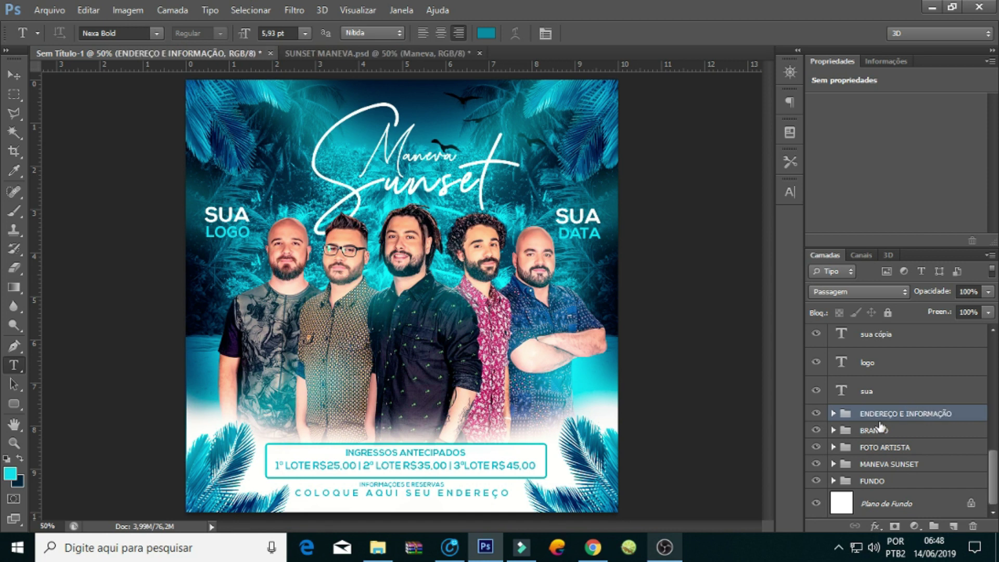
Group the sua and logo text layers as LOGO
{"action": "left_click", "coordinate": [884, 390]}
{"action": "left_click", "coordinate": [885, 364], "text": "shift"}
{"action": "key", "text": "ctrl+g"}
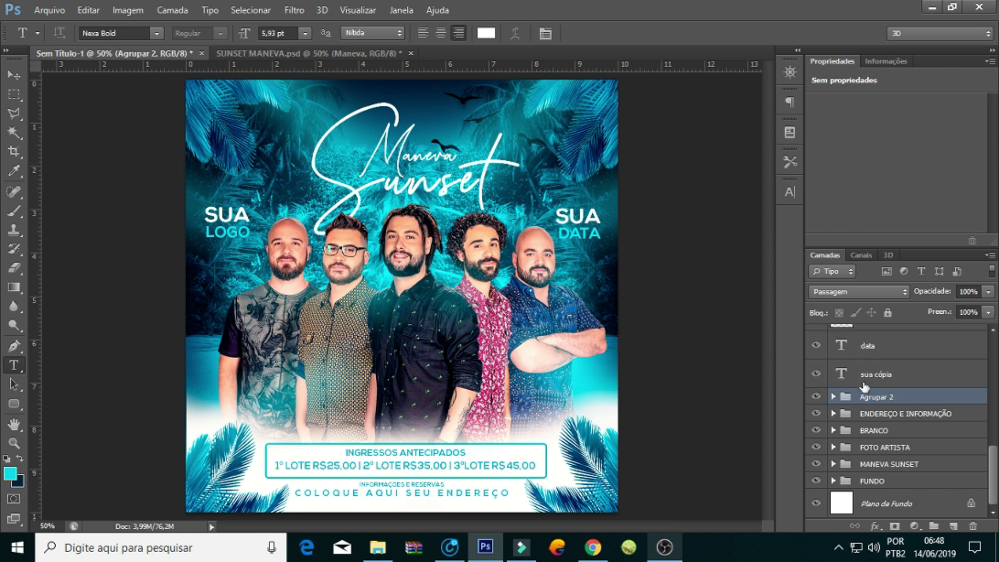
{"action": "double_click", "coordinate": [881, 398]}
{"action": "type", "text": "LOGO"}
{"action": "key", "text": "Return"}
Group the sua cópia and data layers as DATA
{"action": "left_click", "coordinate": [895, 364]}
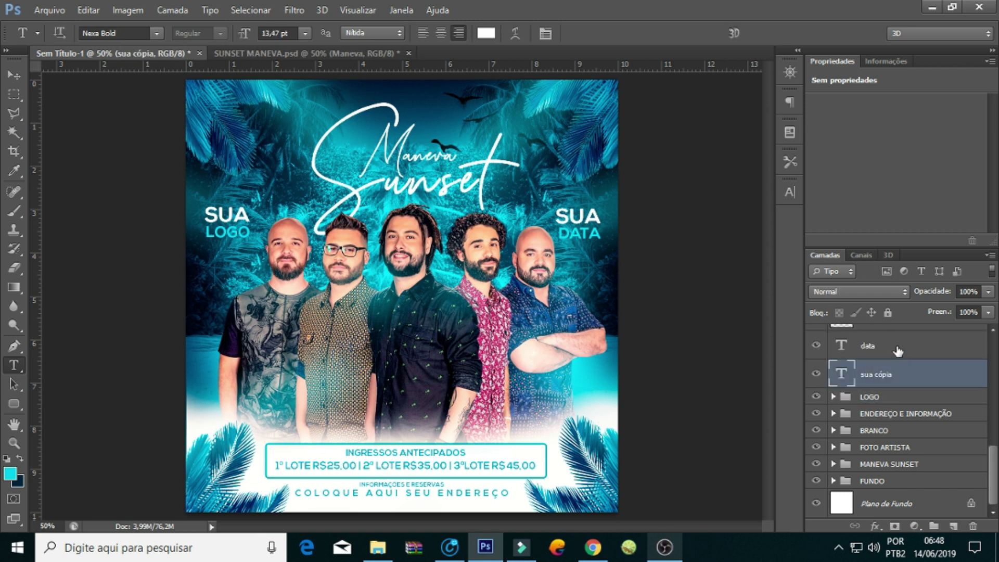
{"action": "key", "text": "ctrl+g"}
{"action": "double_click", "coordinate": [882, 380]}
{"action": "type", "text": "DATA"}
{"action": "key", "text": "Return"}
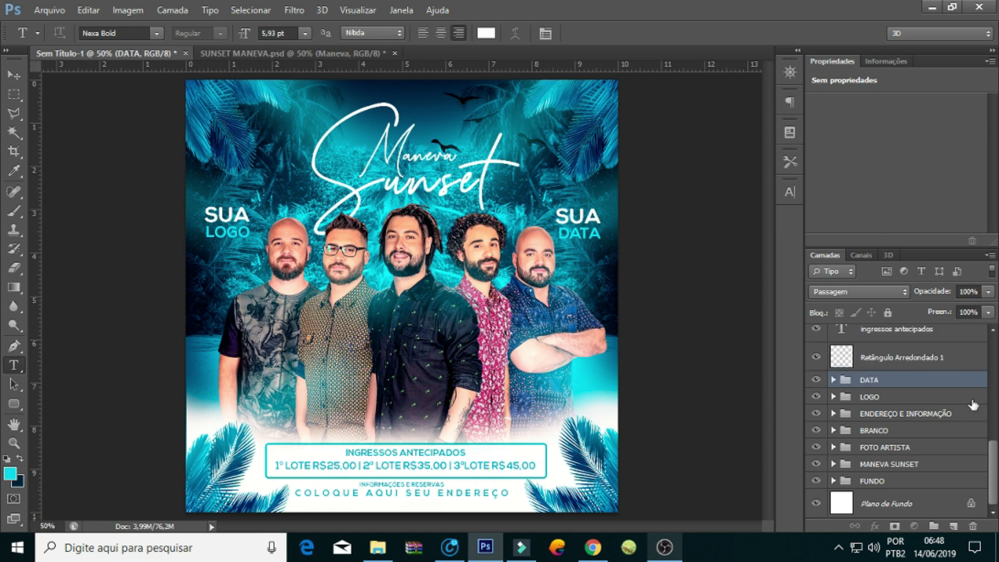
Group the three ticket box layers, Retângulo Arredondado 1 through the price text, as INGRESSOS
{"action": "left_click", "coordinate": [932, 357]}
{"action": "scroll", "coordinate": [939, 430], "scroll_direction": "up", "scroll_amount": 3}
{"action": "left_click", "coordinate": [939, 431], "text": "shift"}
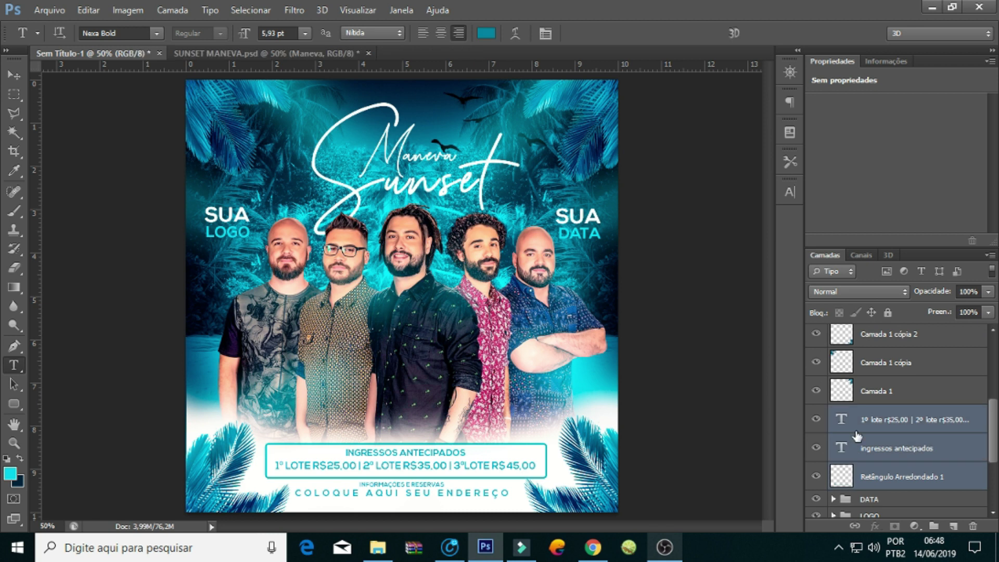
{"action": "key", "text": "ctrl+g"}
{"action": "double_click", "coordinate": [884, 415]}
{"action": "type", "text": "LO"}
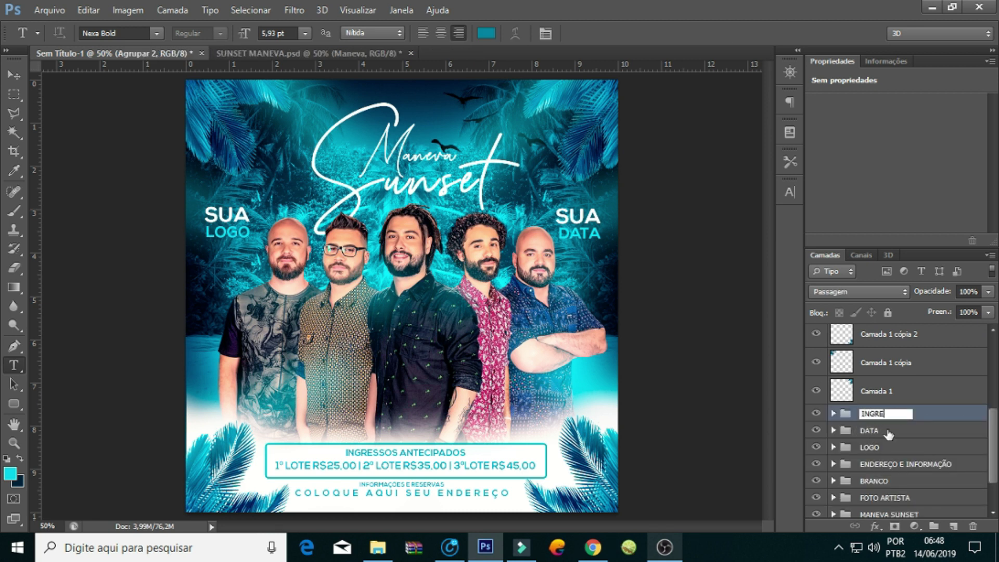
{"action": "type", "text": "SSO"}
{"action": "key", "text": "Return"}
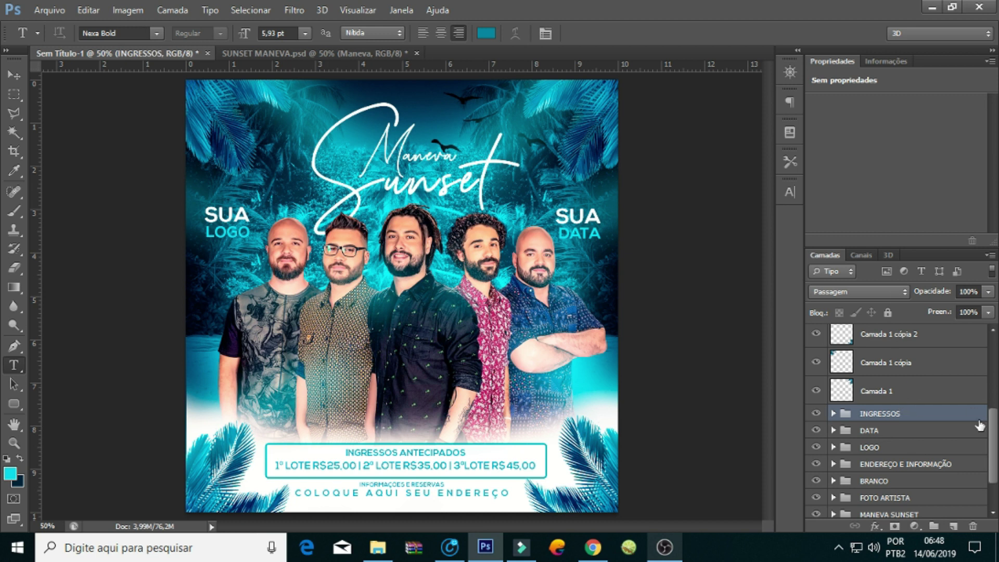
Group the four palm tree layers, Camada 1 through Camada 1 cópia 3, as COQUEIRO
{"action": "left_click", "coordinate": [916, 391]}
{"action": "scroll", "coordinate": [913, 387], "scroll_direction": "up", "scroll_amount": 3}
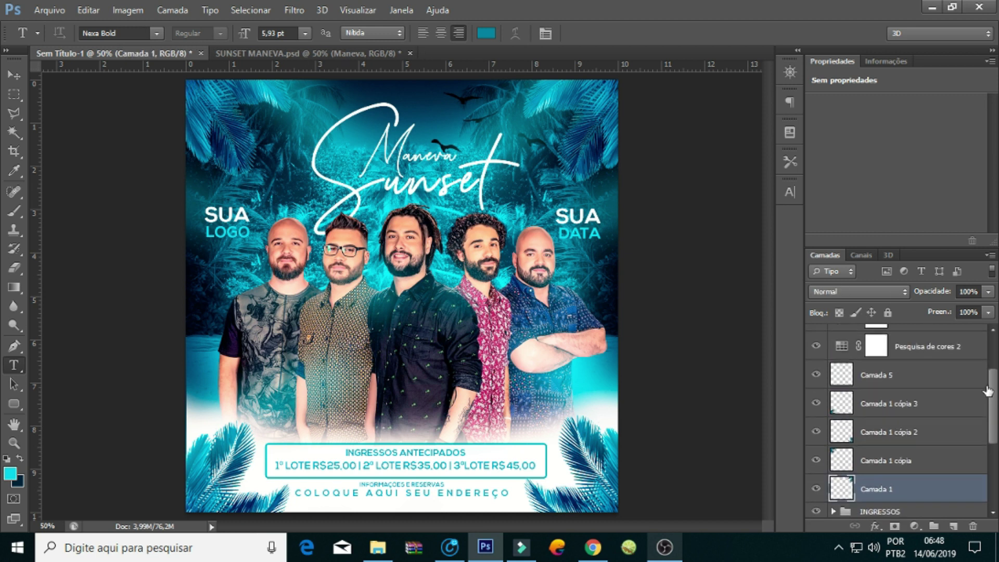
{"action": "left_click", "coordinate": [908, 403], "text": "shift"}
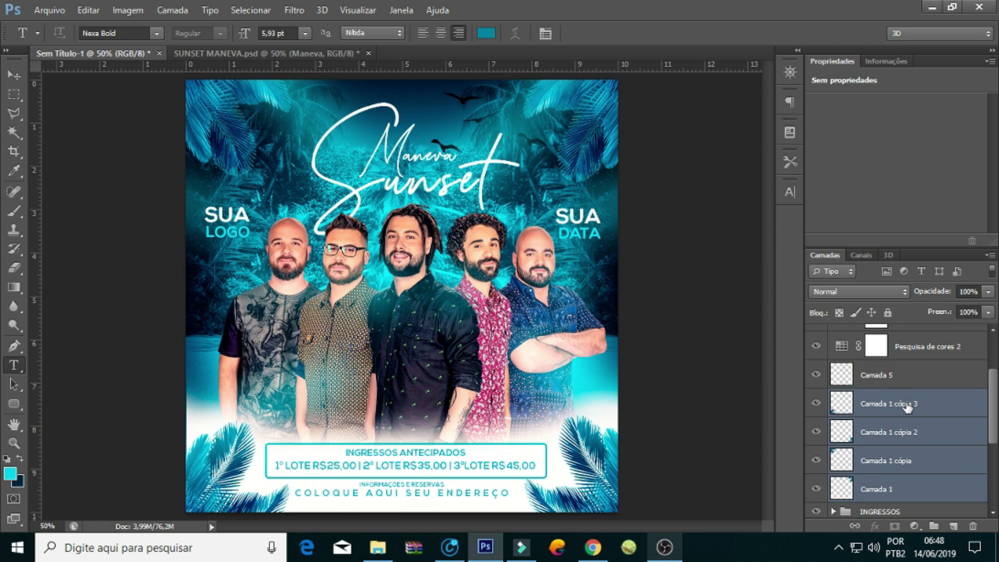
{"action": "key", "text": "ctrl+g"}
{"action": "double_click", "coordinate": [887, 398]}
{"action": "type", "text": "COQUEIRO"}
{"action": "key", "text": "Return"}
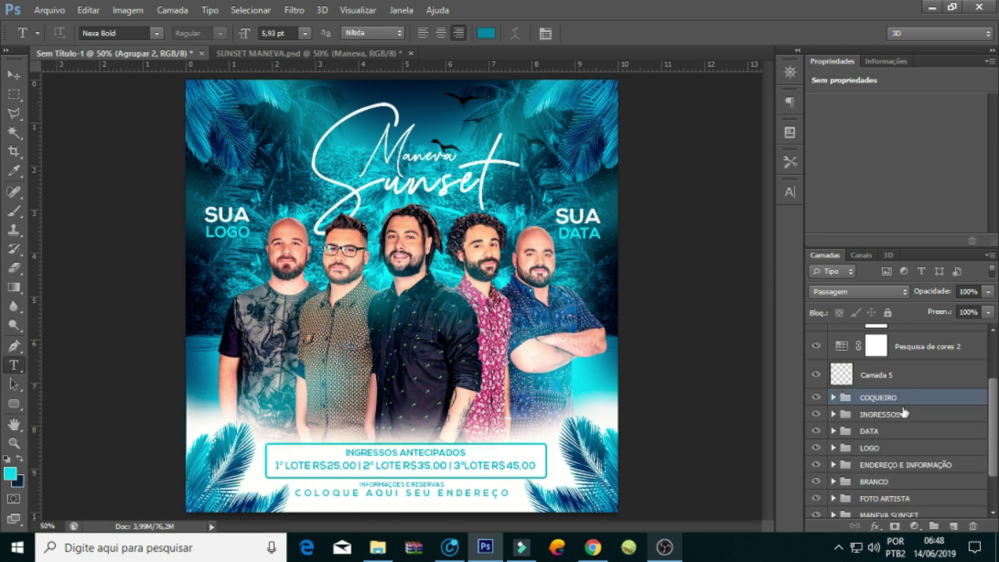
Put Camada 5 into a collapsed group named GAIVOTA
{"action": "scroll", "coordinate": [893, 447], "scroll_direction": "up", "scroll_amount": 3}
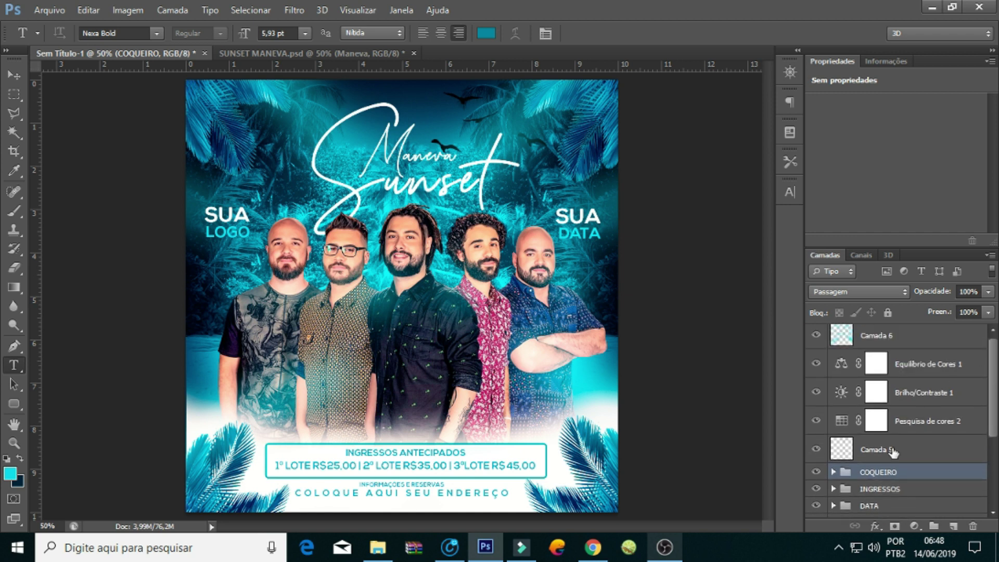
{"action": "left_click", "coordinate": [891, 449]}
{"action": "left_click", "coordinate": [816, 449]}
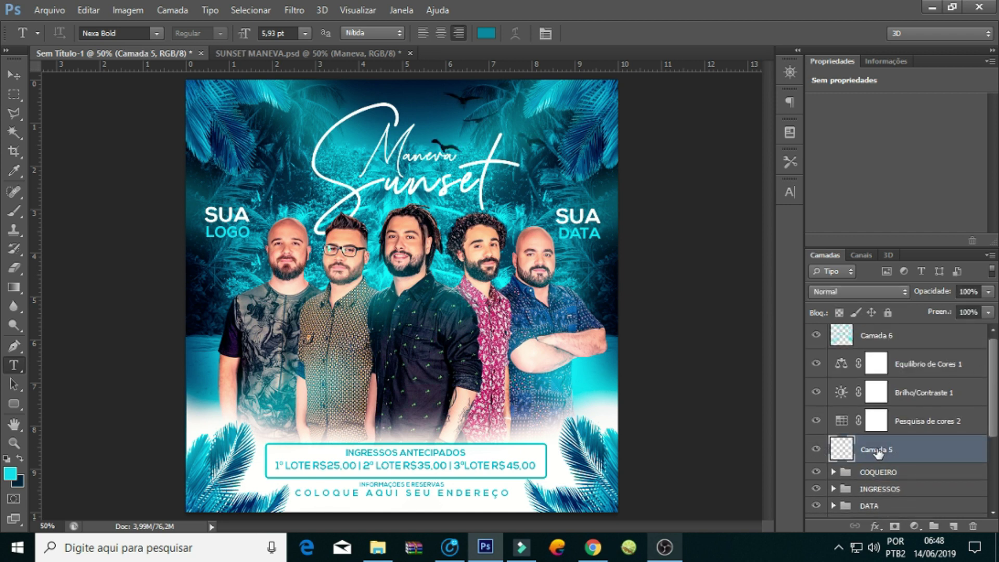
{"action": "key", "text": "ctrl+g"}
{"action": "type", "text": "GAI"}
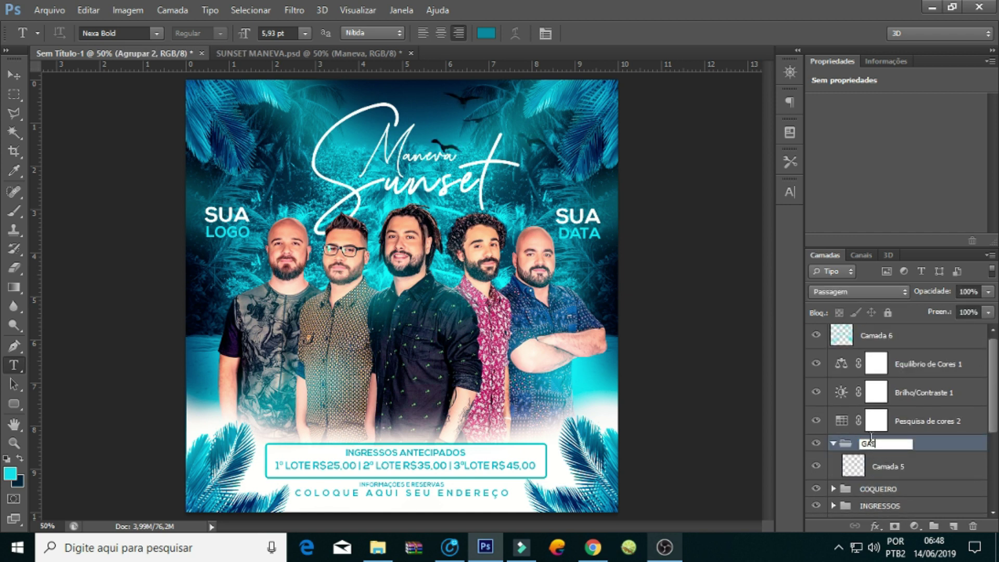
{"action": "type", "text": "VOTA"}
{"action": "key", "text": "Return"}
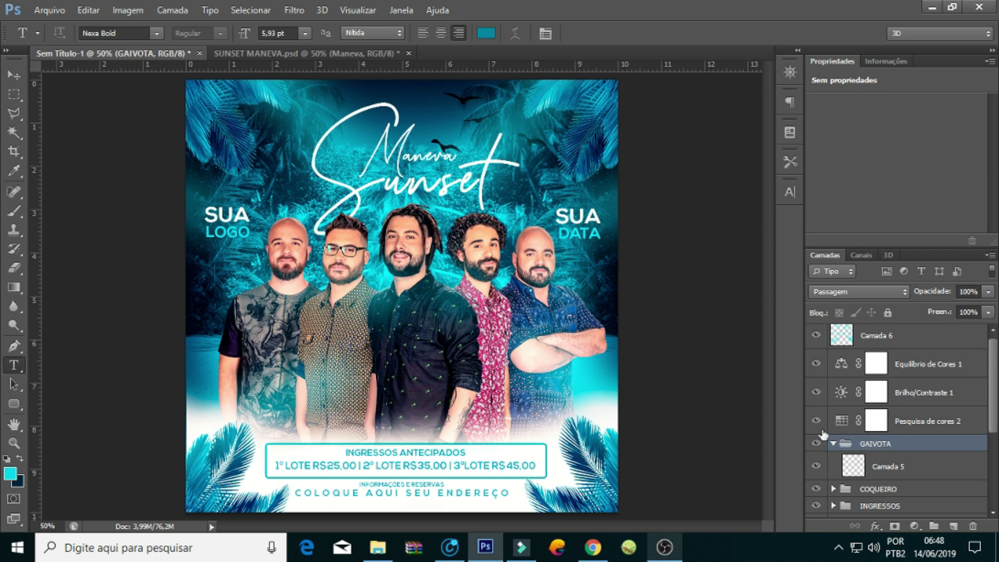
{"action": "left_click", "coordinate": [833, 443]}
Group Pesquisa de cores 2 and the colour adjustments above it as AJUSTES
{"action": "left_click", "coordinate": [925, 427]}
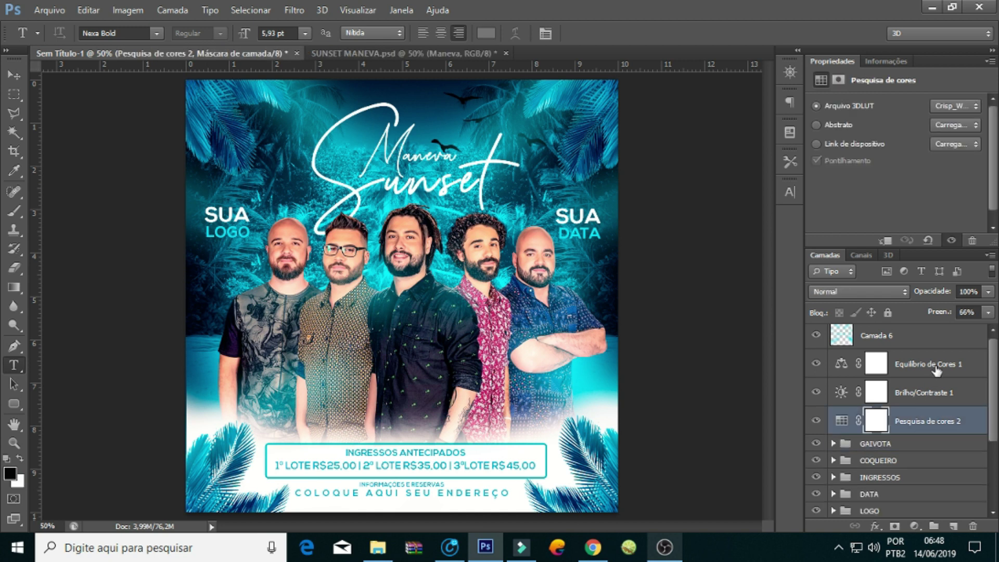
{"action": "left_click", "coordinate": [934, 369], "text": "shift"}
{"action": "key", "text": "ctrl+g"}
{"action": "double_click", "coordinate": [879, 358]}
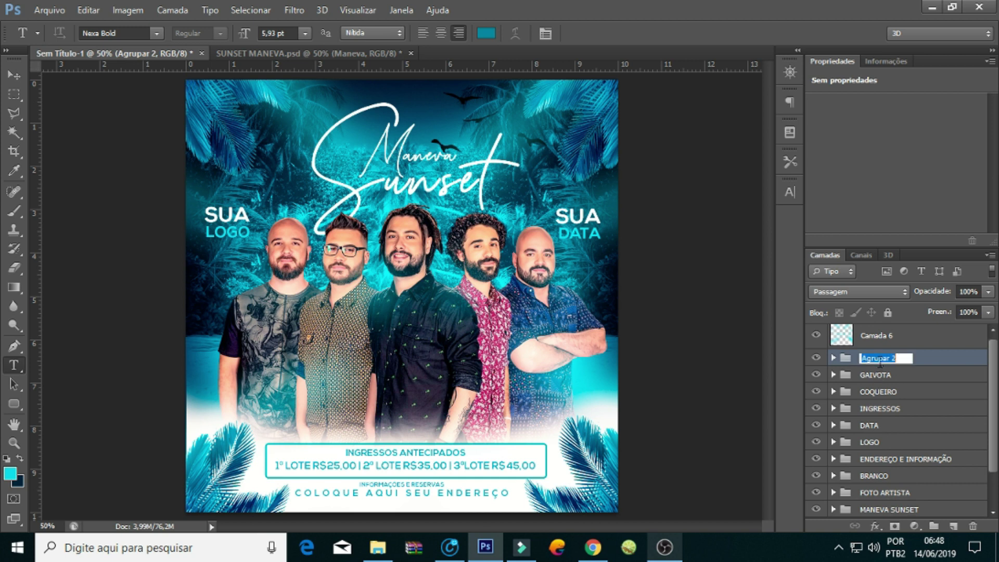
{"action": "type", "text": "AJUSTESTE"}
{"action": "key", "text": "Return"}
Put the glow layer Camada 6 into a collapsed group named BRILHO
{"action": "left_click", "coordinate": [871, 347]}
{"action": "key", "text": "ctrl+g"}
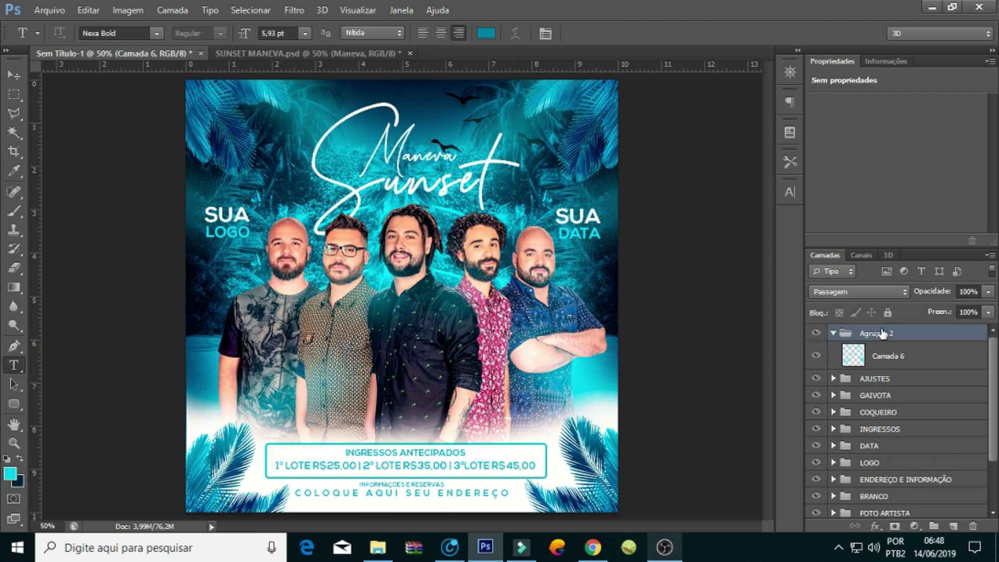
{"action": "double_click", "coordinate": [879, 333]}
{"action": "type", "text": "BRILHO"}
{"action": "key", "text": "Return"}
{"action": "left_click", "coordinate": [833, 333]}
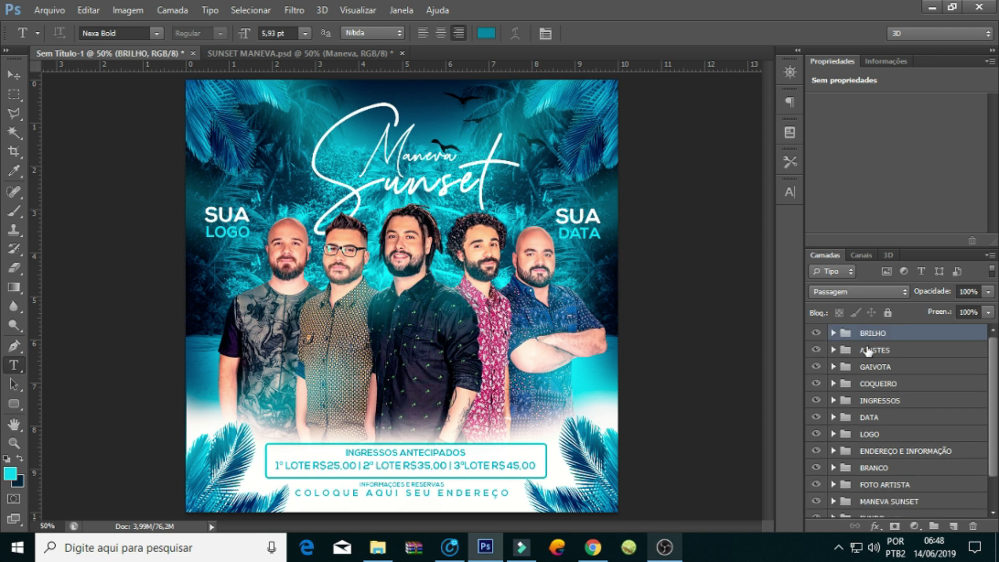
{"action": "scroll", "coordinate": [994, 390], "scroll_direction": "down", "scroll_amount": 2}
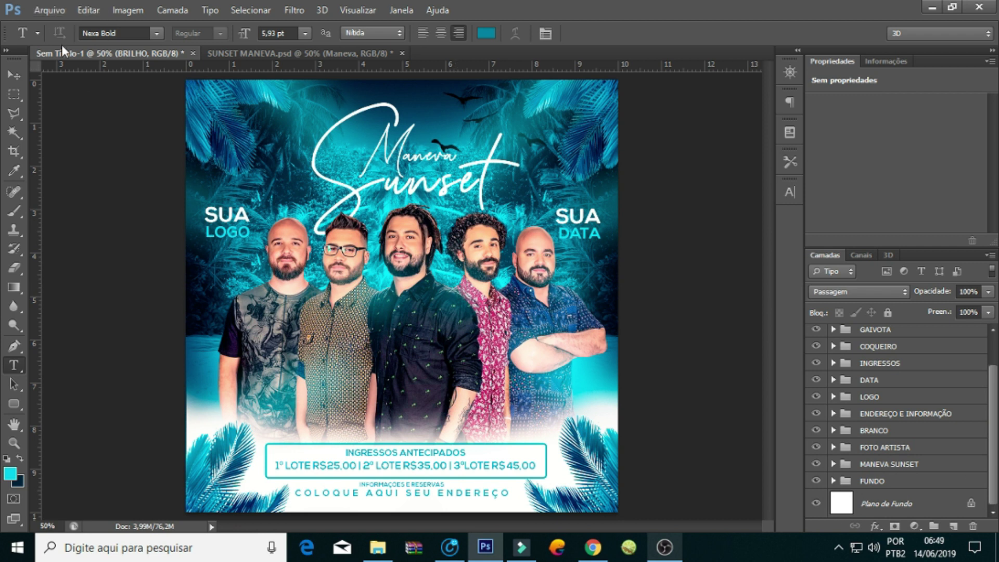
Save the grouped flyer as MANEVA SUNSET.psd in the pendrive folder with Salvar como
{"action": "left_click", "coordinate": [50, 12]}
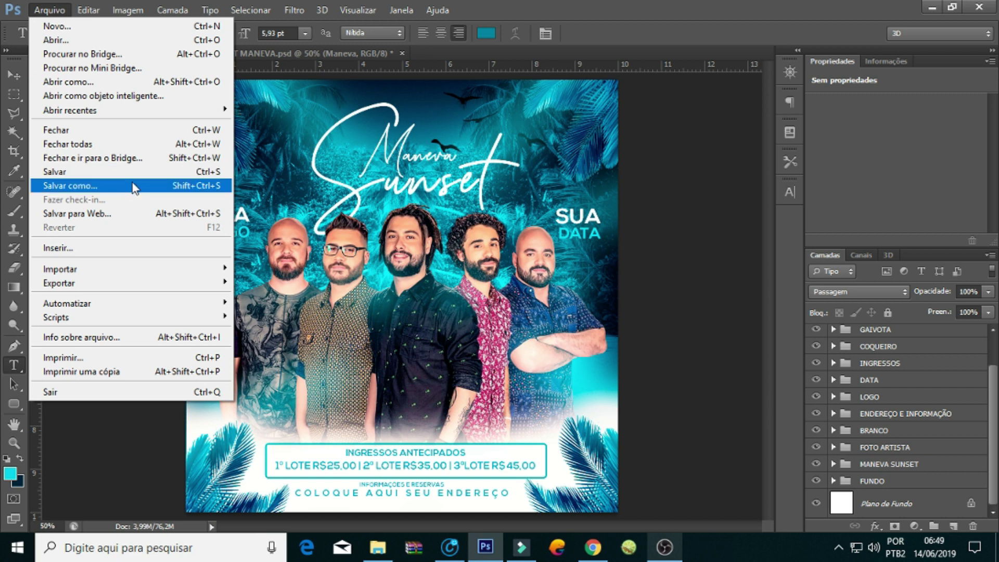
{"action": "left_click", "coordinate": [134, 186]}
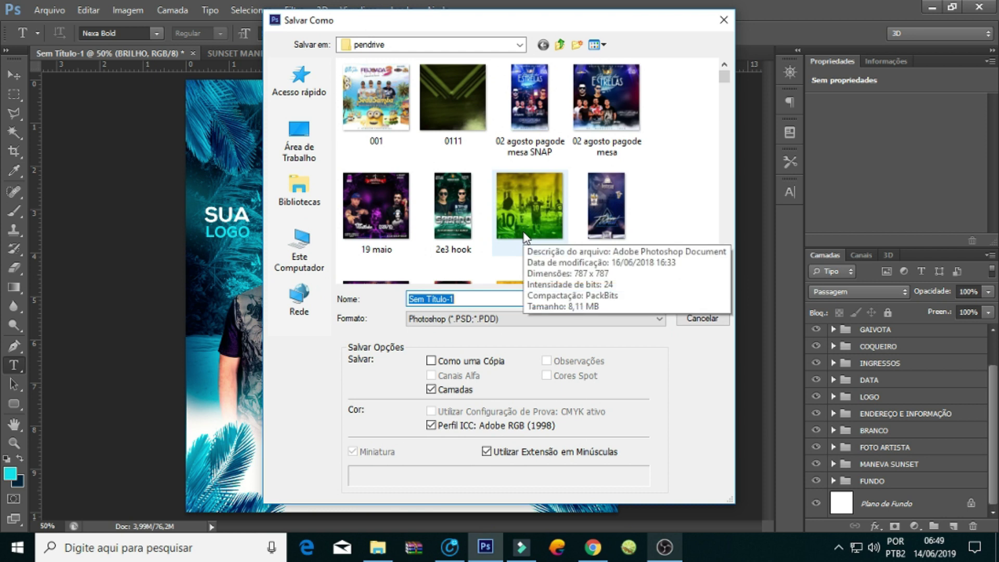
{"action": "type", "text": "MANE"}
{"action": "type", "text": "VA SUNSET"}
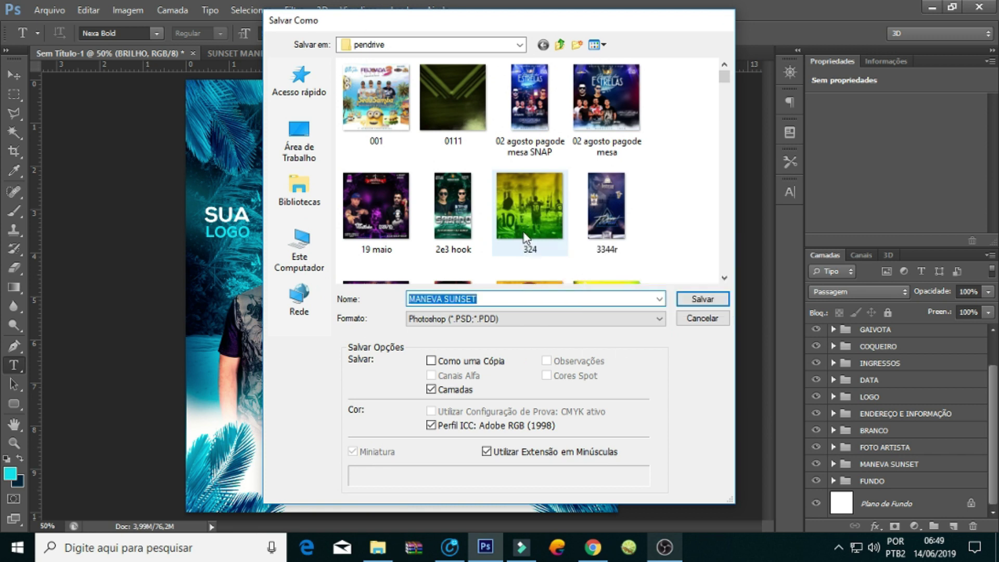
{"action": "key", "text": "Return"}
{"action": "key", "text": "Return"}
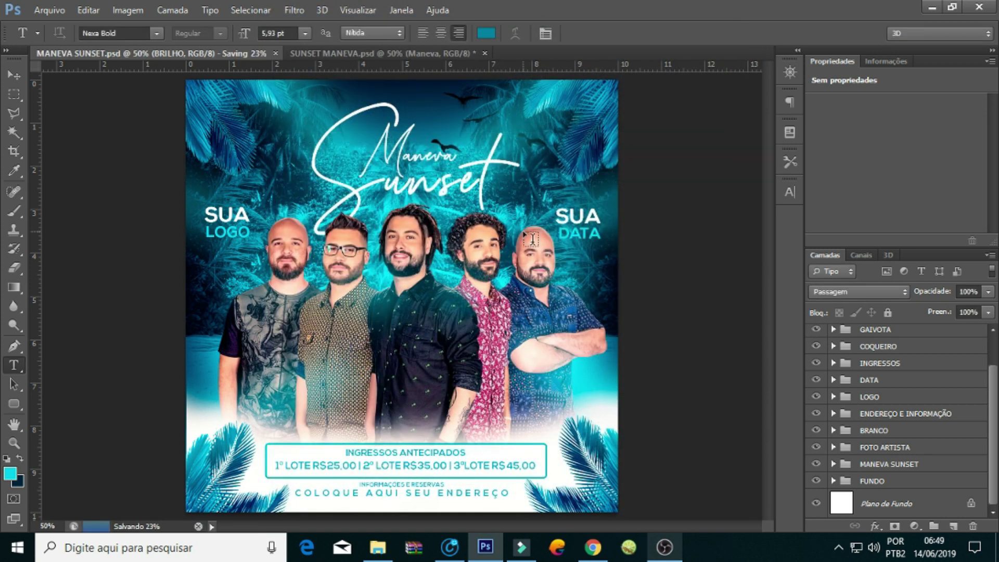
{"action": "left_click_drag", "start_coordinate": [992, 411], "coordinate": [992, 337]}
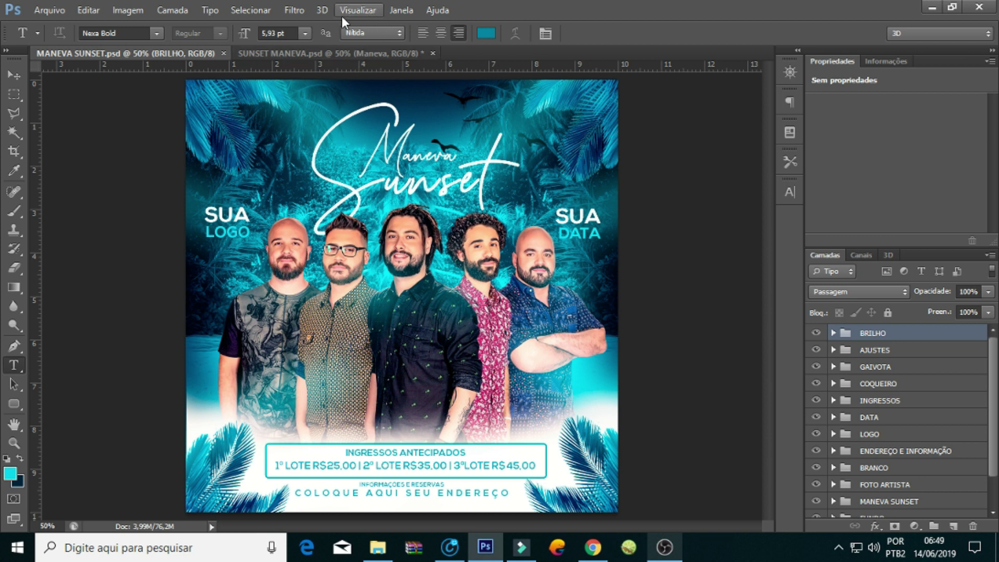
Show the Linha do Tempo panel and zoom out until the whole flyer fits above it
{"action": "left_click", "coordinate": [400, 11]}
{"action": "left_click", "coordinate": [442, 304]}
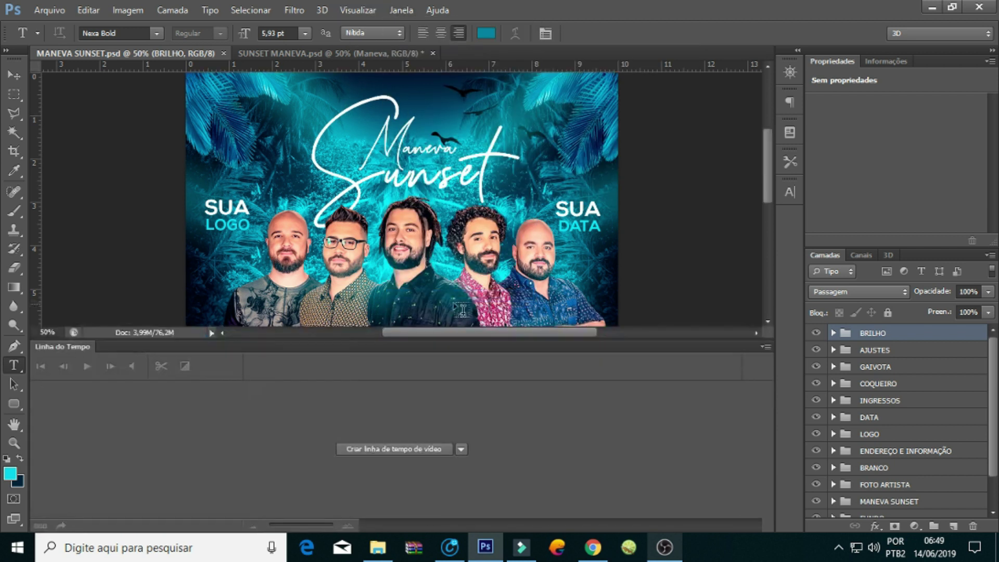
{"action": "key", "text": "ctrl+minus"}
{"action": "key", "text": "ctrl+minus"}
{"action": "key", "text": "ctrl+minus"}
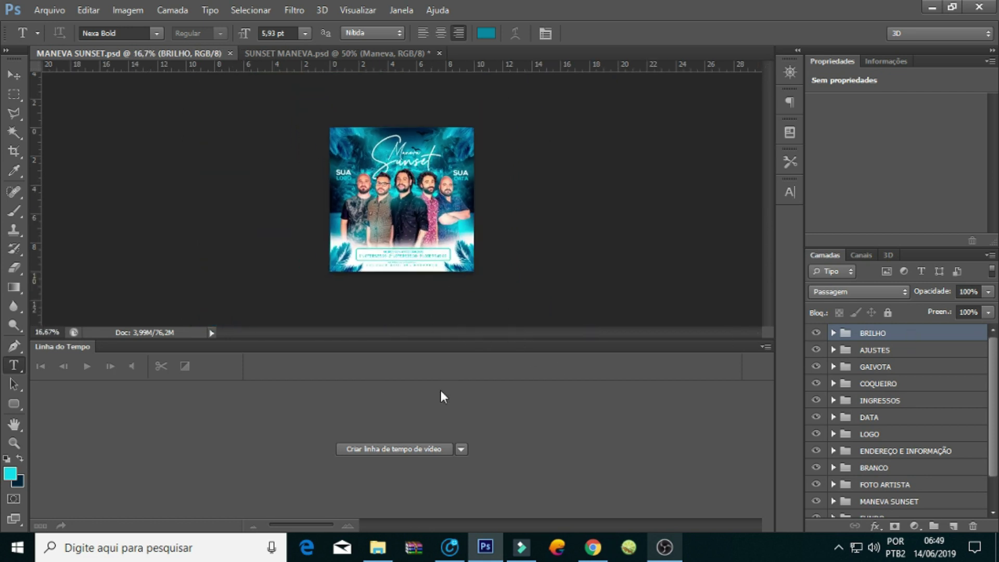
{"action": "left_click", "coordinate": [400, 10]}
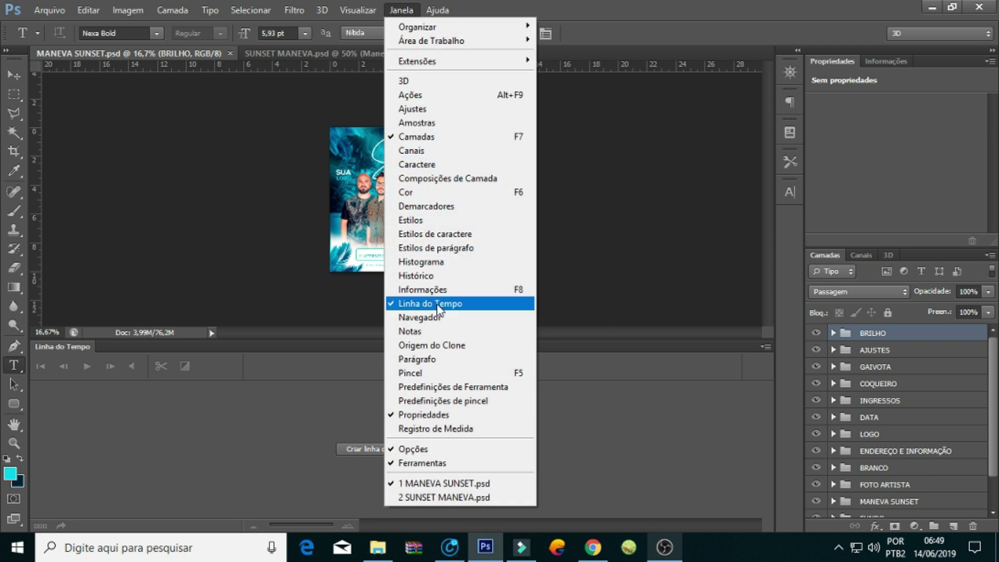
Create a video timeline and merge the FUNDO group into one layer
{"action": "left_click", "coordinate": [363, 451]}
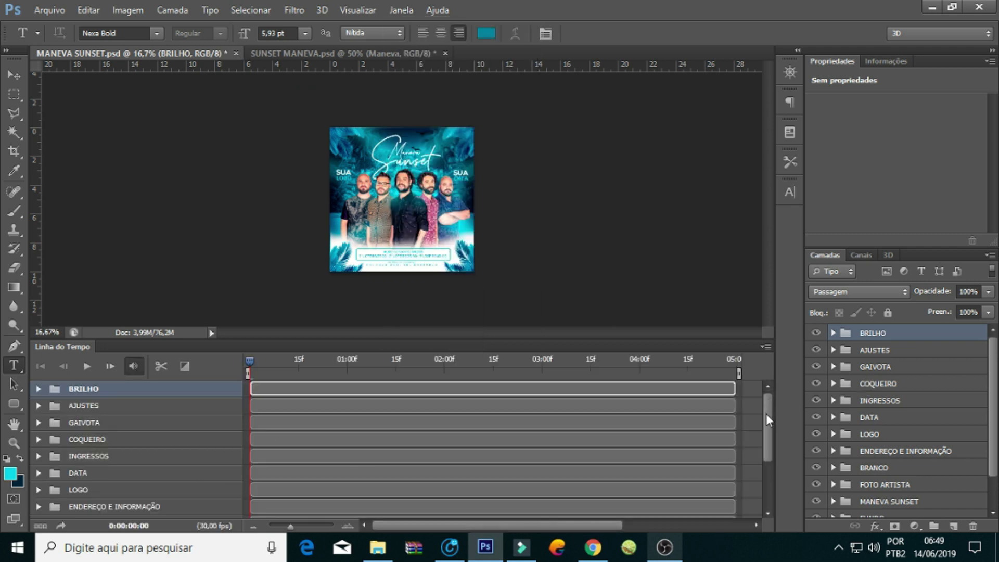
{"action": "left_click_drag", "start_coordinate": [767, 419], "coordinate": [771, 489]}
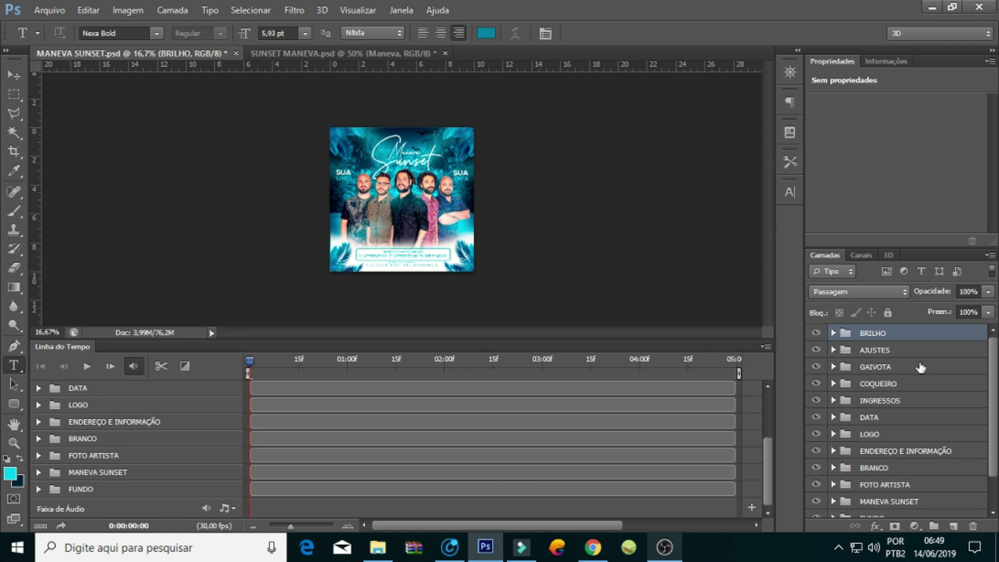
{"action": "left_click_drag", "start_coordinate": [994, 383], "coordinate": [994, 411]}
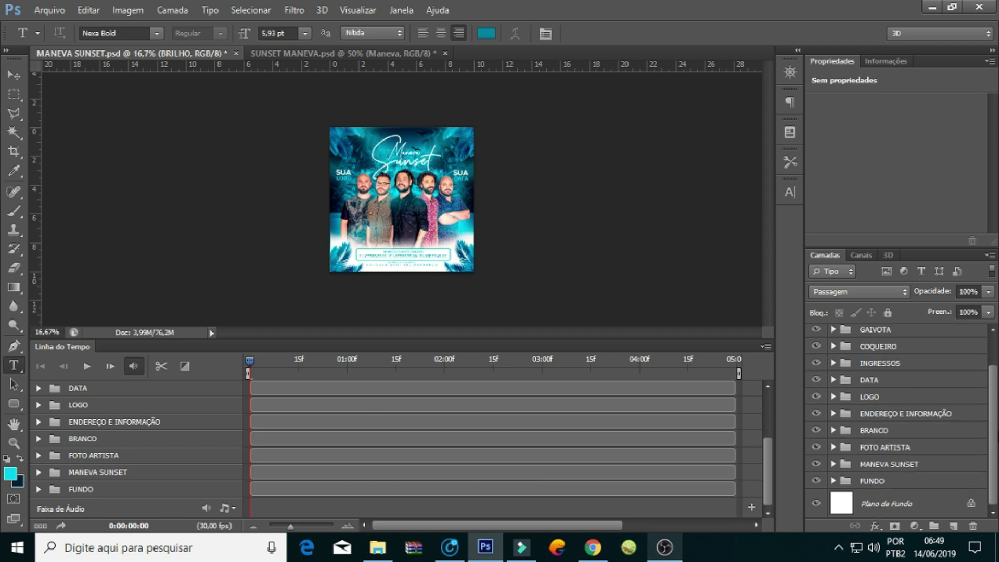
{"action": "left_click", "coordinate": [881, 485]}
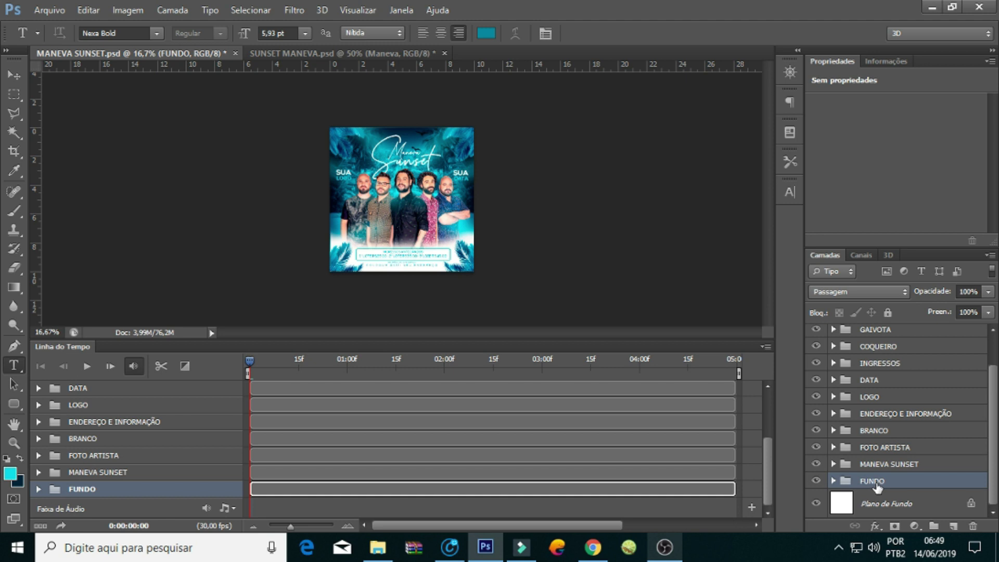
{"action": "left_click", "coordinate": [821, 484]}
{"action": "right_click", "coordinate": [891, 485]}
{"action": "left_click", "coordinate": [850, 339]}
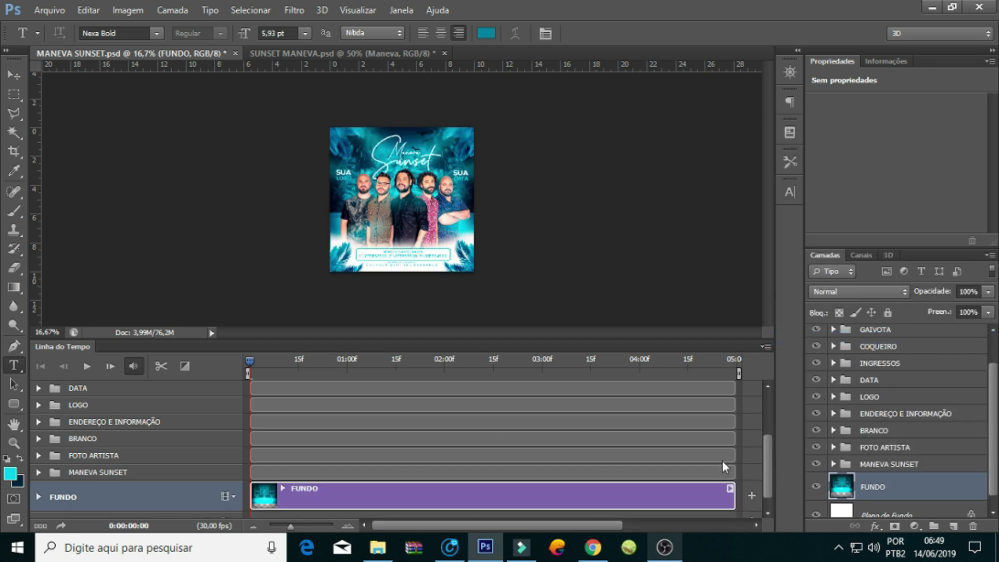
Merge the MANEVA SUNSET, FOTO ARTISTA and BRANCO groups into single layers
{"action": "left_click", "coordinate": [817, 486]}
{"action": "left_click", "coordinate": [816, 464]}
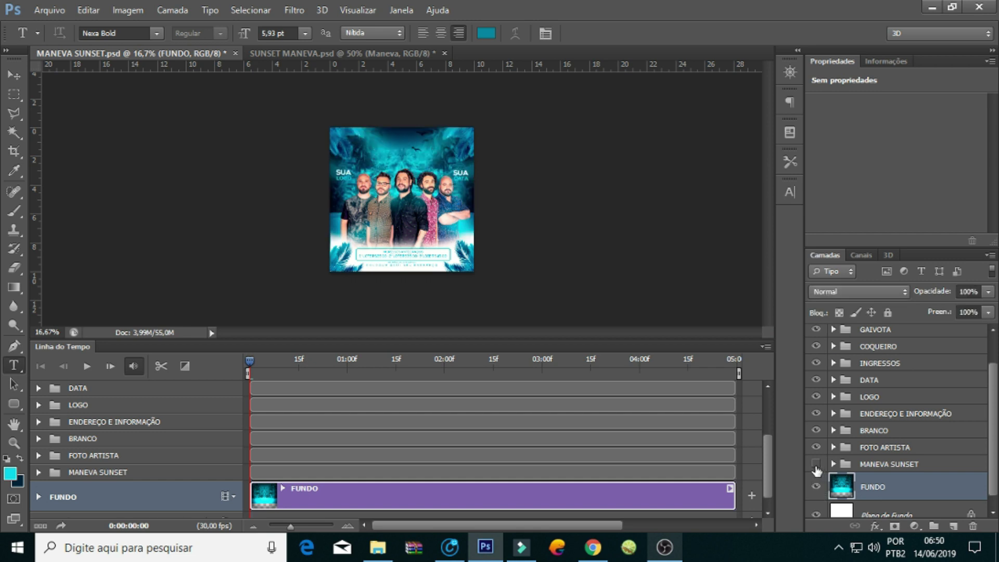
{"action": "right_click", "coordinate": [900, 470]}
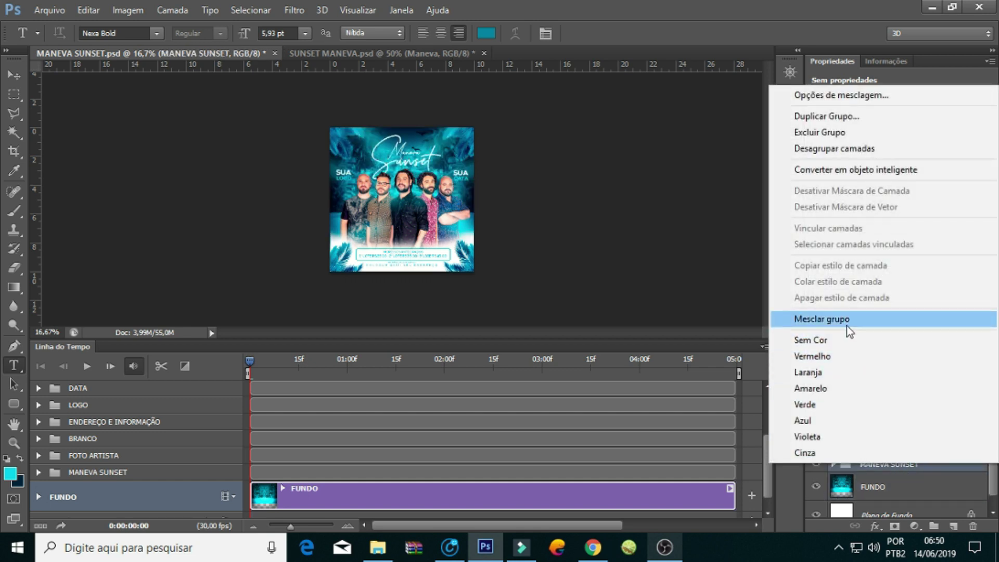
{"action": "left_click", "coordinate": [847, 328]}
{"action": "left_click", "coordinate": [816, 448]}
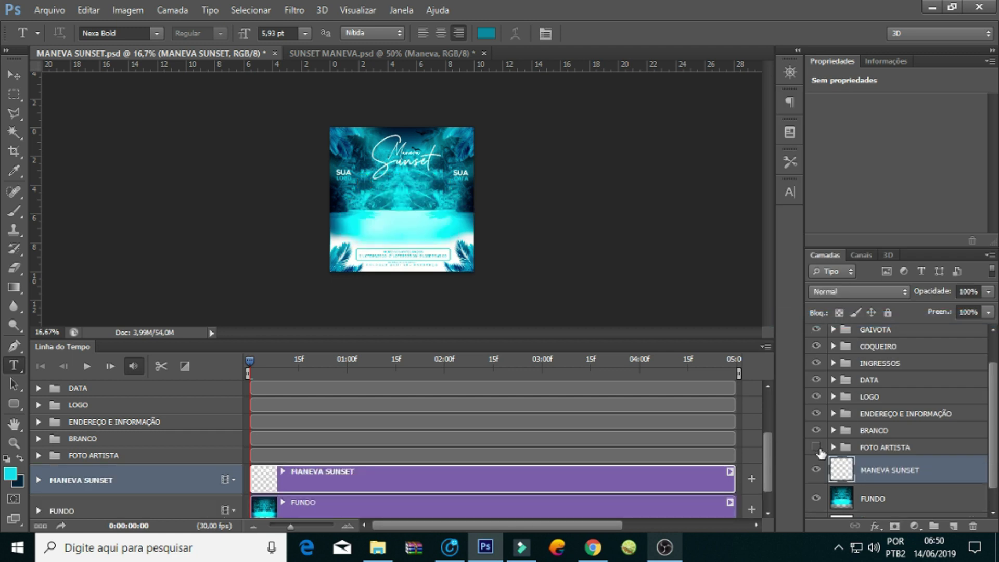
{"action": "right_click", "coordinate": [877, 448]}
{"action": "left_click", "coordinate": [841, 303]}
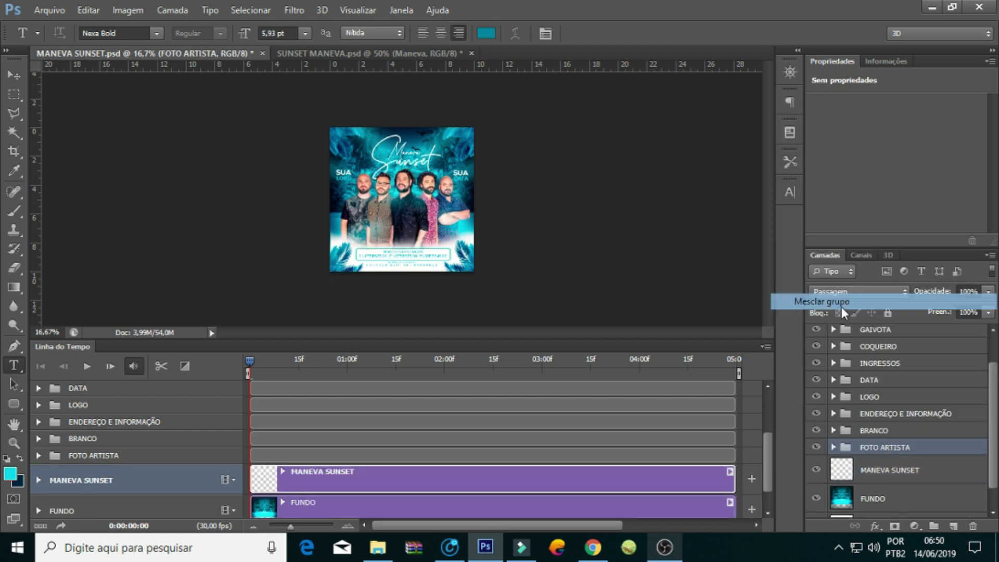
{"action": "left_click", "coordinate": [816, 430]}
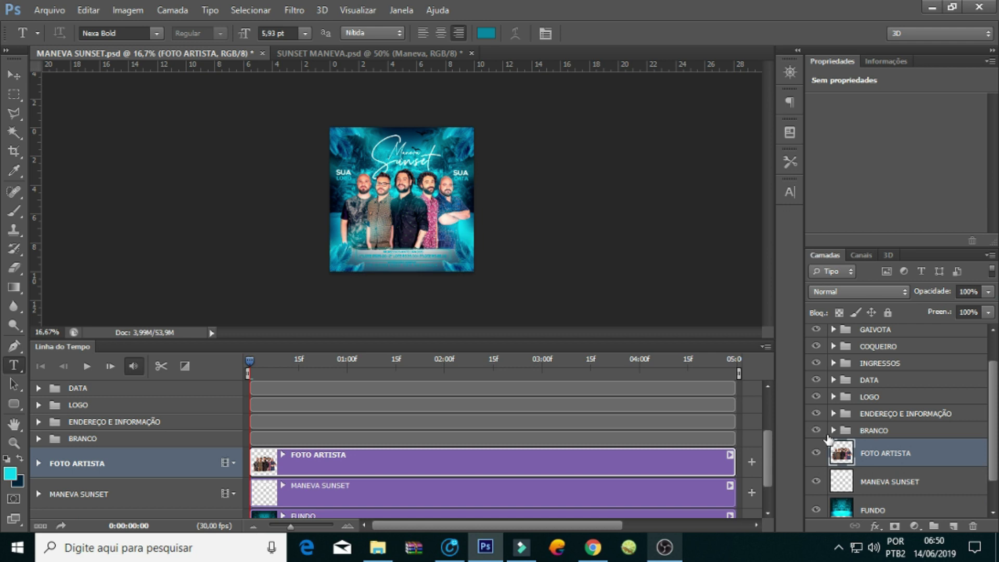
{"action": "left_click", "coordinate": [816, 431]}
{"action": "left_click", "coordinate": [893, 434]}
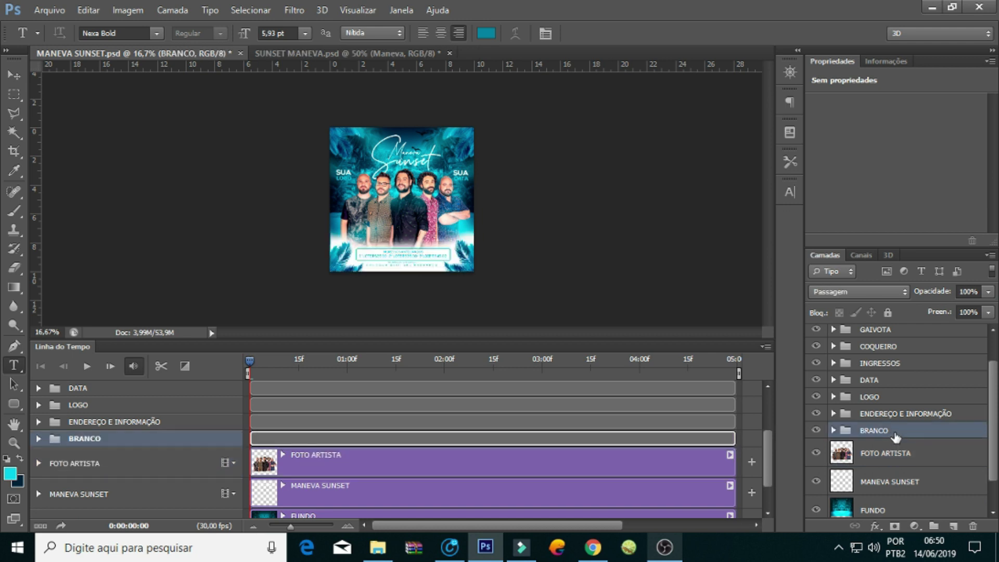
{"action": "right_click", "coordinate": [885, 434]}
{"action": "left_click", "coordinate": [833, 288]}
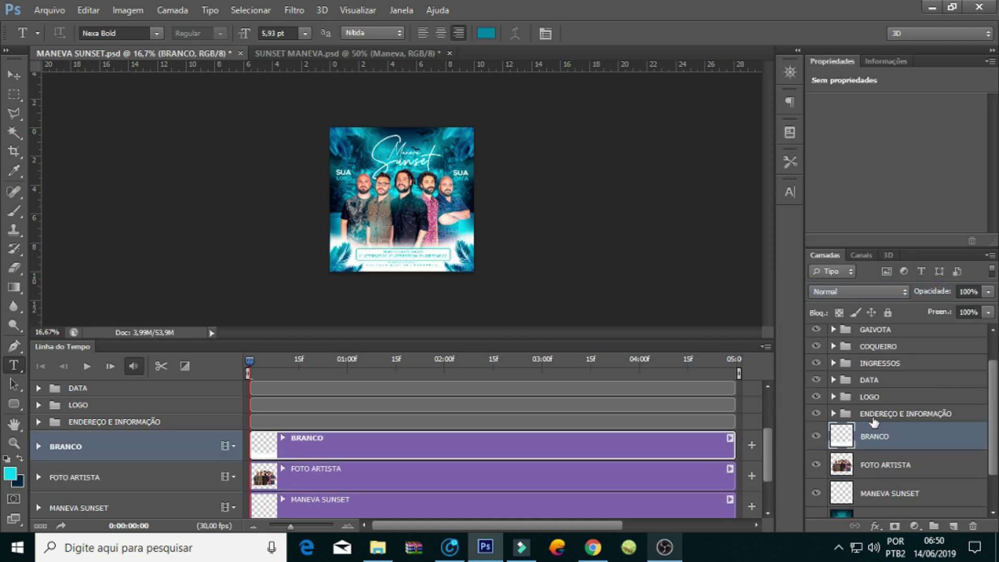
Merge the ENDEREÇO E INFORMAÇÃO, LOGO and DATA groups into single layers
{"action": "left_click", "coordinate": [816, 414]}
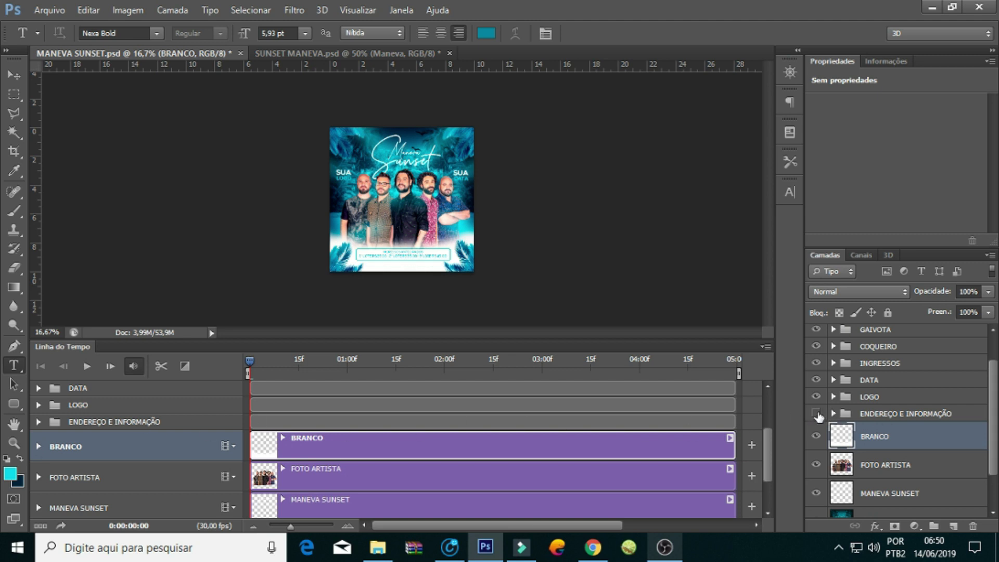
{"action": "left_click", "coordinate": [895, 414]}
{"action": "right_click", "coordinate": [894, 413]}
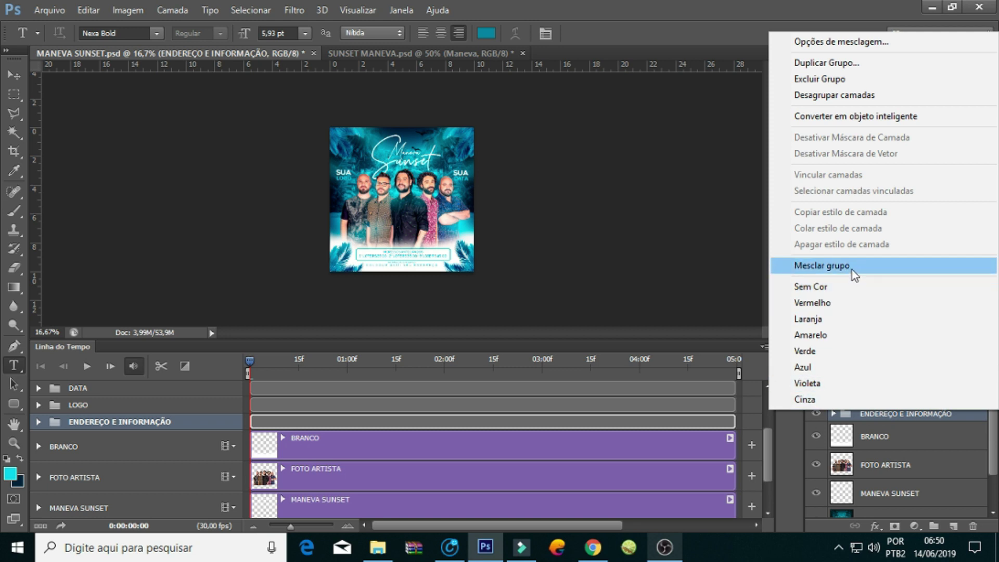
{"action": "left_click", "coordinate": [855, 272]}
{"action": "left_click", "coordinate": [882, 397]}
{"action": "right_click", "coordinate": [882, 394]}
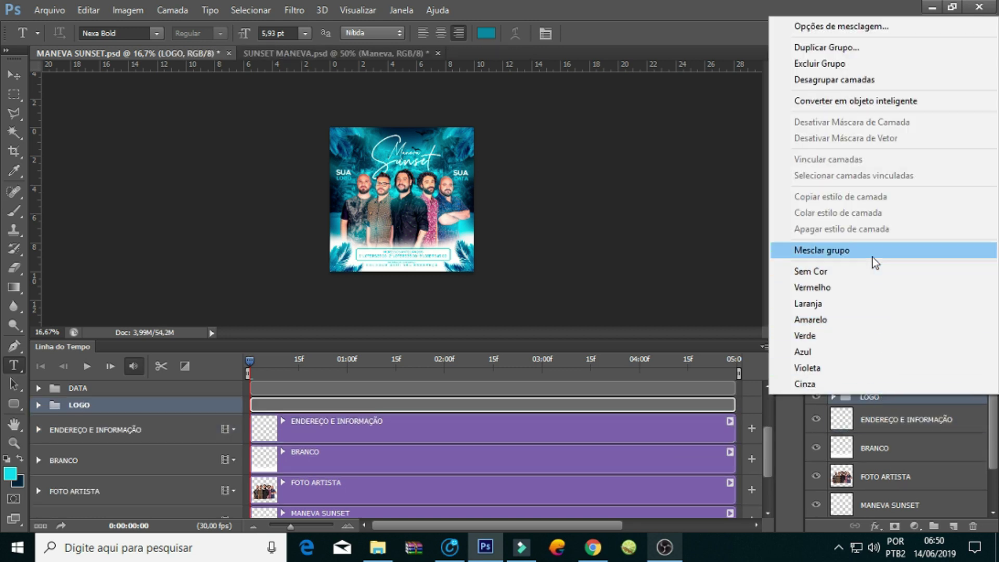
{"action": "left_click", "coordinate": [874, 254]}
{"action": "left_click", "coordinate": [883, 385]}
{"action": "right_click", "coordinate": [883, 380]}
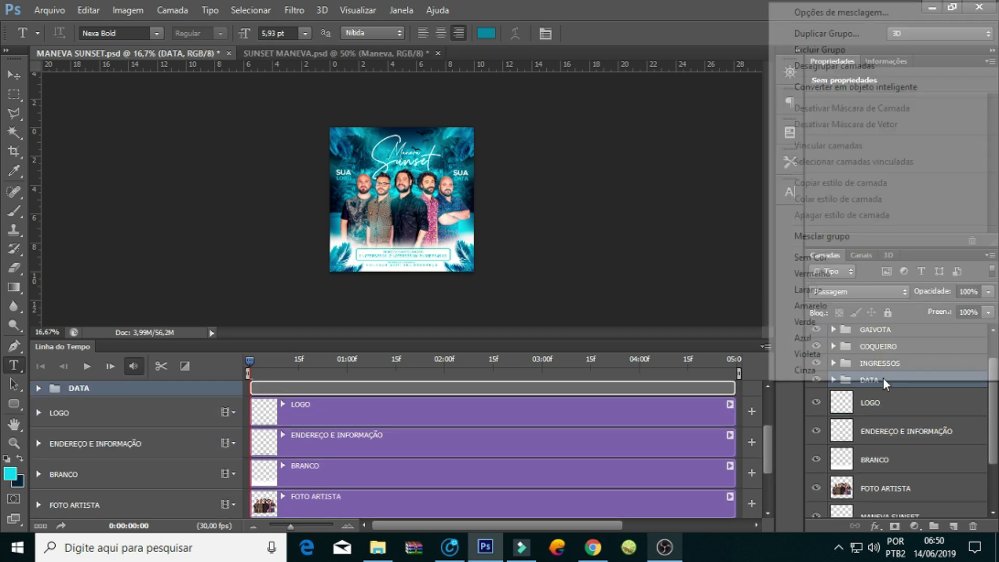
{"action": "left_click", "coordinate": [850, 231]}
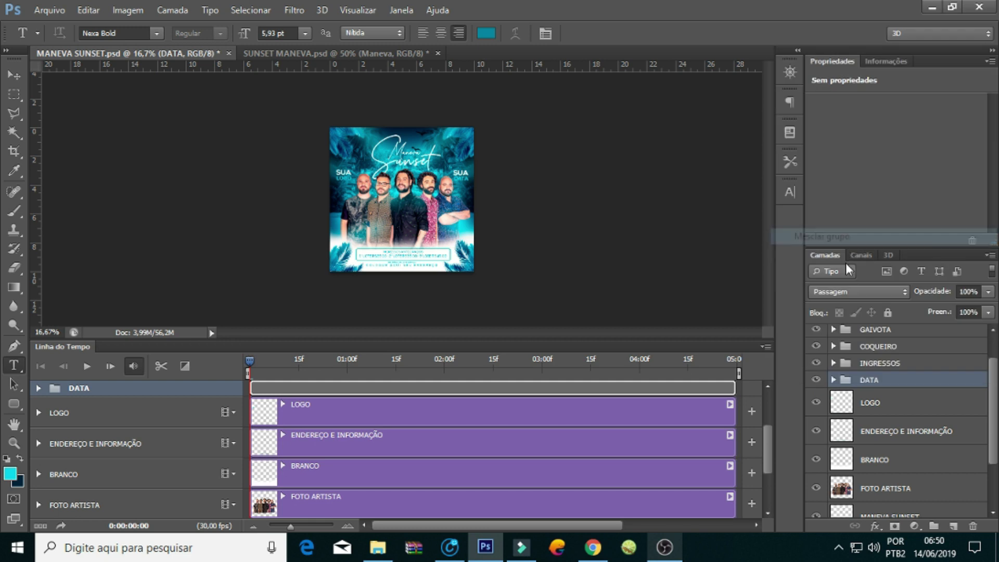
Merge the INGRESSOS and COQUEIRO groups into single layers
{"action": "left_click", "coordinate": [887, 366]}
{"action": "right_click", "coordinate": [888, 365]}
{"action": "left_click", "coordinate": [749, 388]}
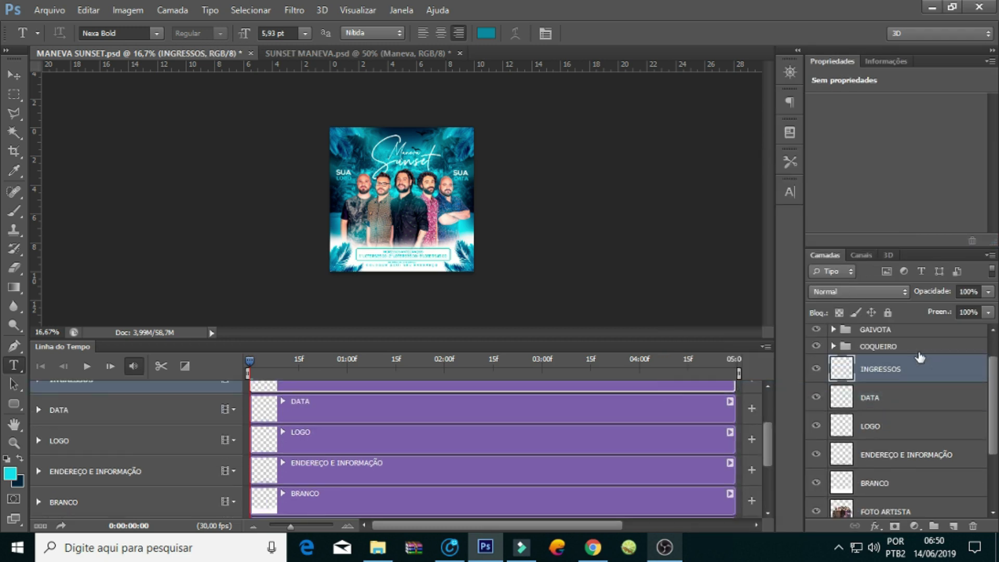
{"action": "left_click", "coordinate": [911, 347]}
{"action": "right_click", "coordinate": [892, 347]}
{"action": "left_click", "coordinate": [749, 388]}
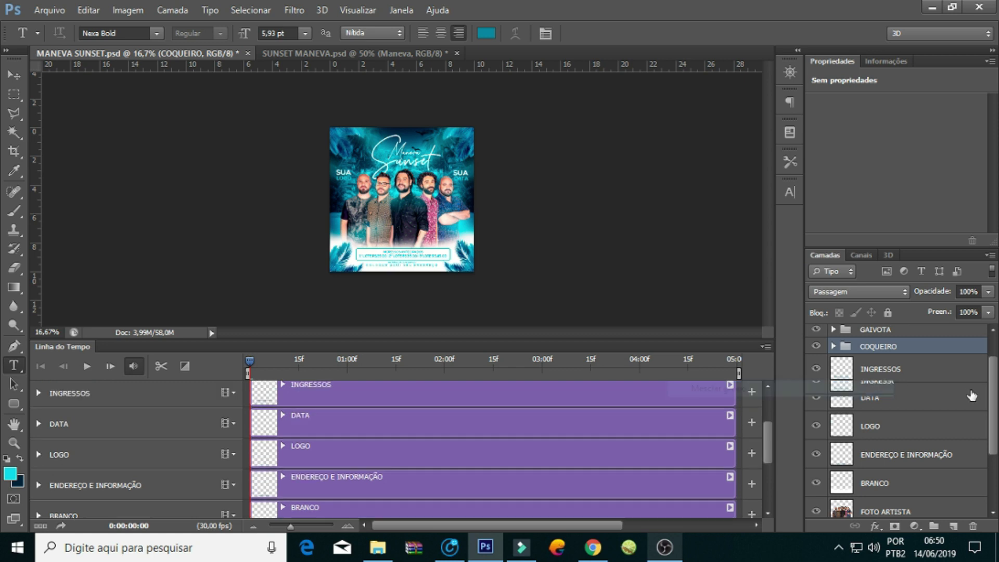
{"action": "scroll", "coordinate": [910, 396], "scroll_direction": "up", "scroll_amount": 2}
{"action": "right_click", "coordinate": [879, 367]}
Merge GAIVOTA into one layer, compare the flyer with AJUSTES hidden, and keep AJUSTES as a group
{"action": "left_click", "coordinate": [749, 397]}
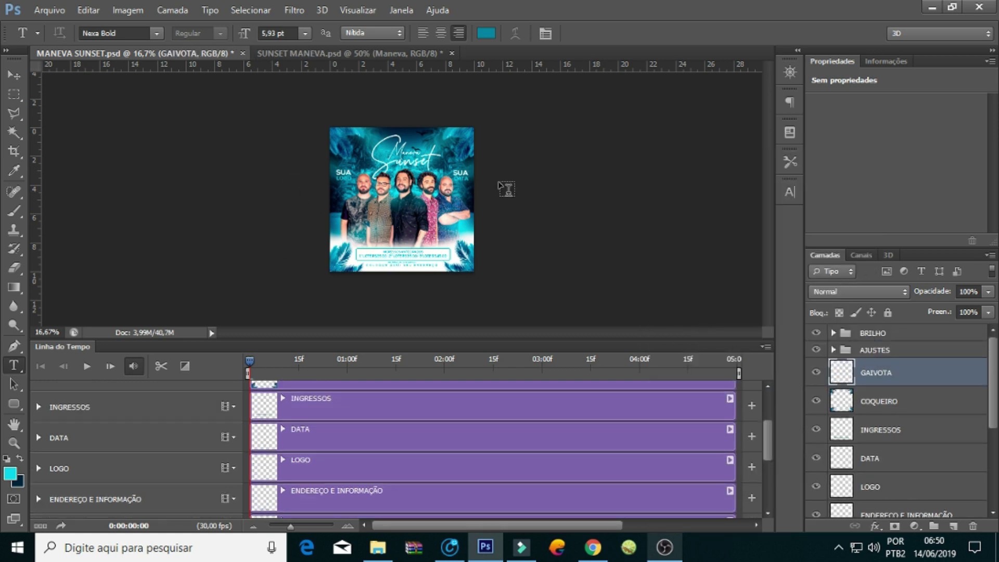
{"action": "left_click", "coordinate": [816, 350]}
{"action": "left_click", "coordinate": [816, 350]}
{"action": "left_click", "coordinate": [816, 350]}
{"action": "left_click", "coordinate": [817, 350]}
{"action": "left_click", "coordinate": [817, 350]}
{"action": "right_click", "coordinate": [868, 356]}
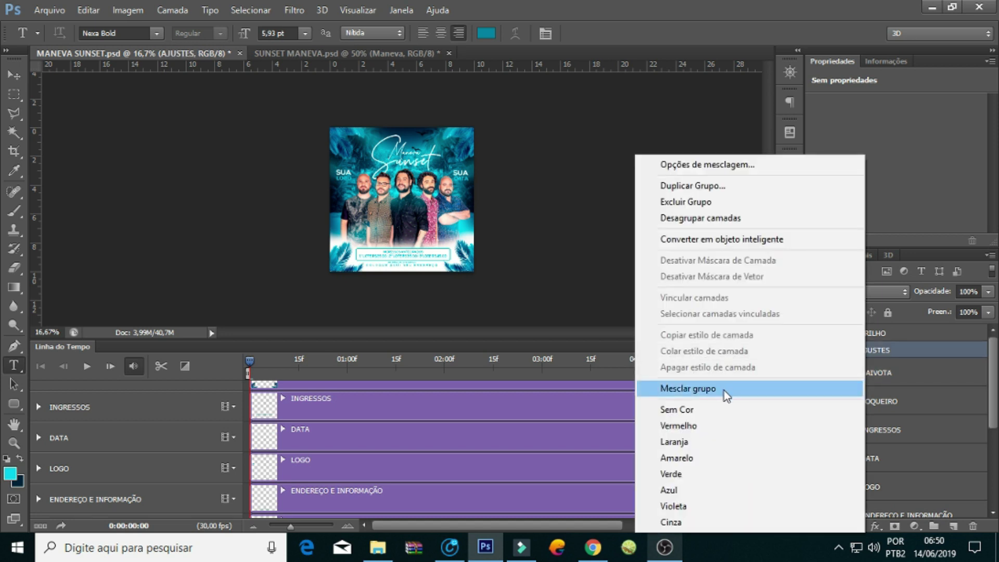
{"action": "left_click", "coordinate": [724, 390]}
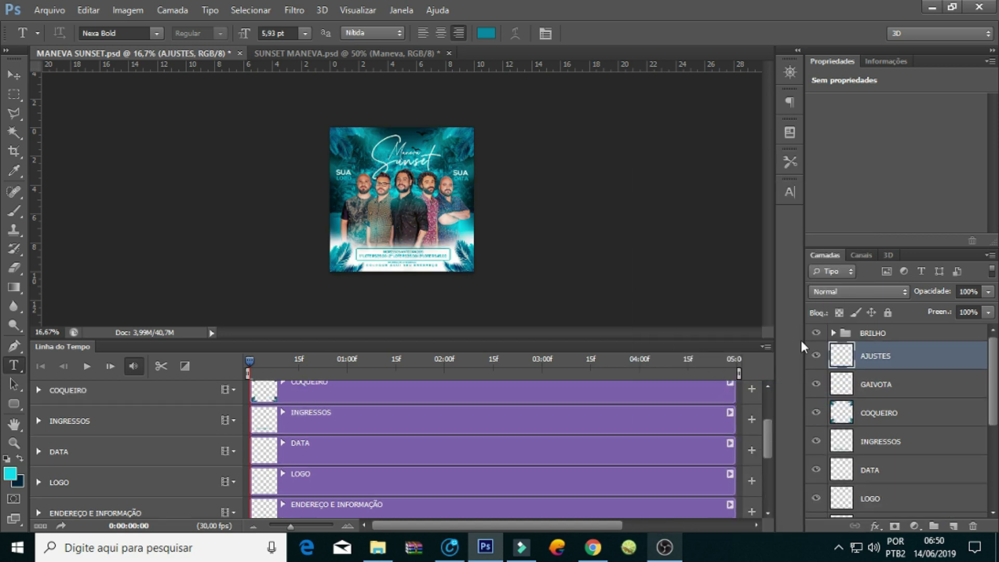
{"action": "key", "text": "ctrl+z"}
{"action": "left_click", "coordinate": [816, 336]}
Merge BRILHO into one layer and set its blend mode to Subexposição Linear (Adicionar)
{"action": "right_click", "coordinate": [883, 337]}
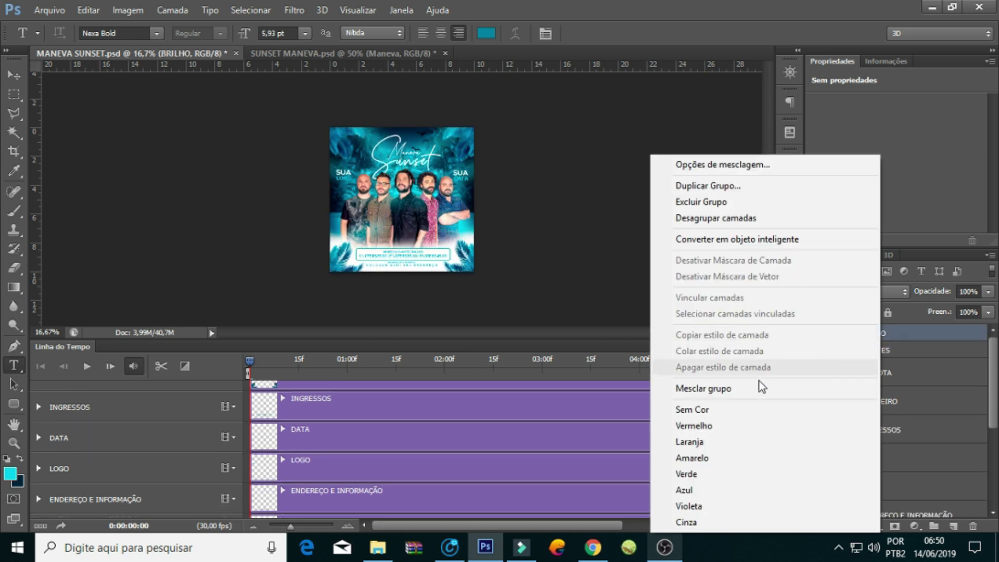
{"action": "left_click", "coordinate": [752, 388]}
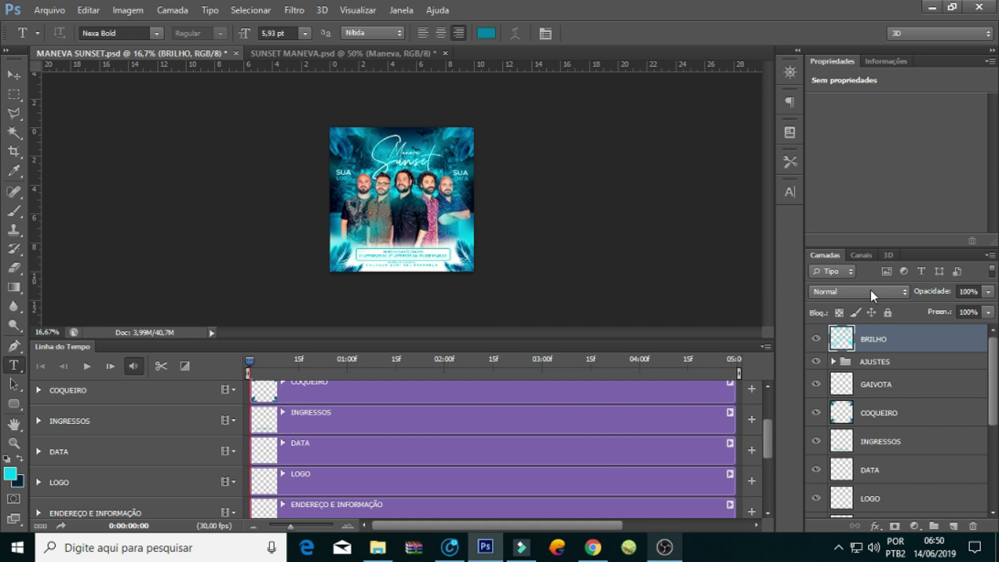
{"action": "left_click", "coordinate": [870, 289]}
{"action": "left_click", "coordinate": [903, 148]}
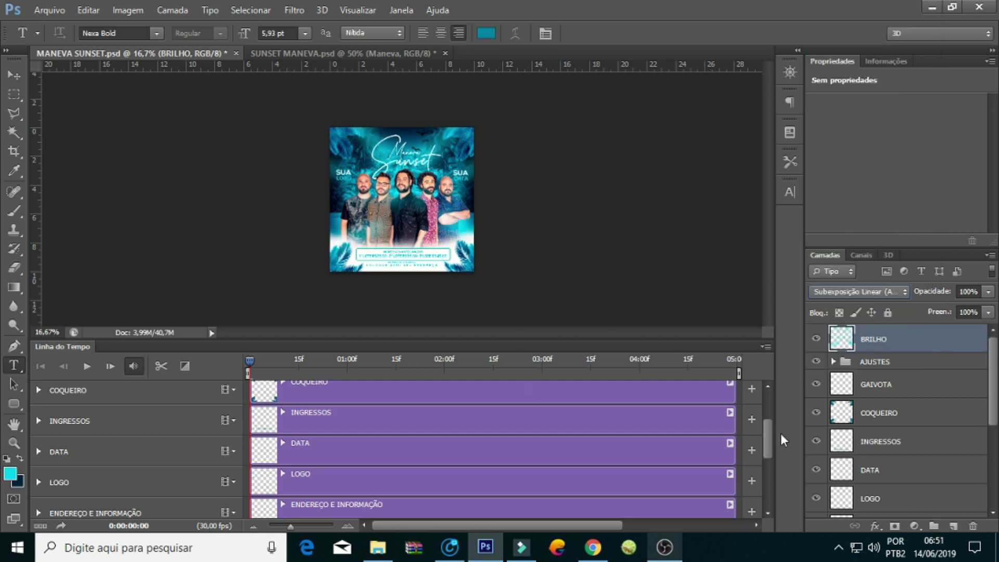
Zoom out the timeline and extend the FUNDO, MANEVA SUNSET and FOTO ARTISTA clips to 30:00
{"action": "left_click_drag", "start_coordinate": [769, 430], "coordinate": [772, 495]}
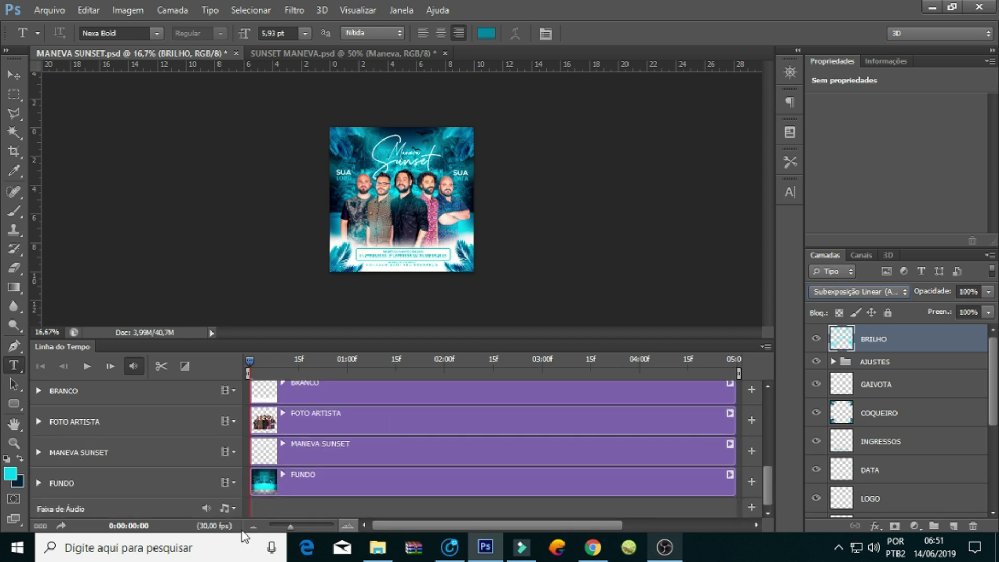
{"action": "left_click_drag", "start_coordinate": [291, 526], "coordinate": [276, 525]}
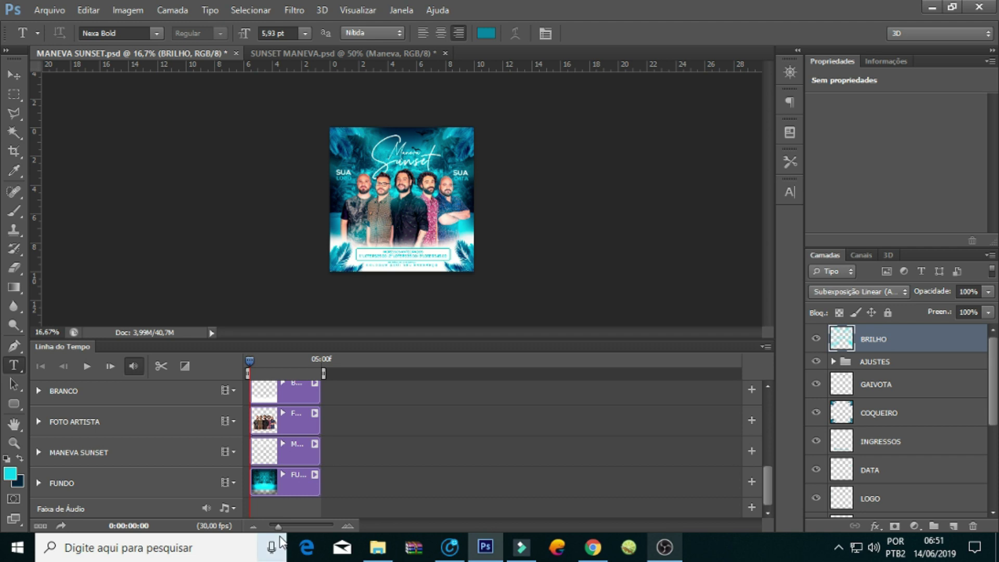
{"action": "left_click", "coordinate": [319, 487]}
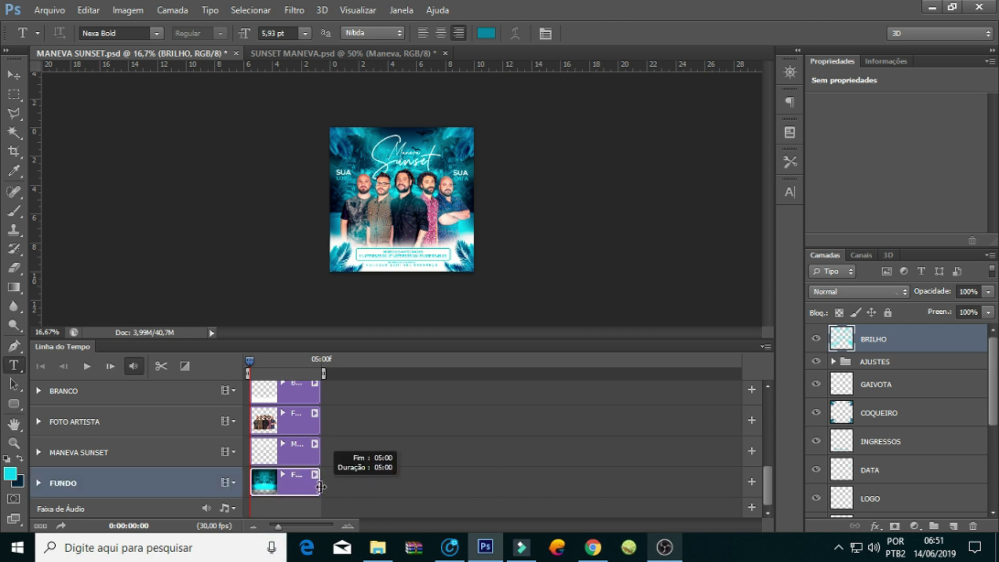
{"action": "left_click", "coordinate": [255, 527]}
{"action": "mouse_move", "coordinate": [286, 486]}
{"action": "left_mouse_down"}
{"action": "mouse_move", "coordinate": [501, 487]}
{"action": "mouse_move", "coordinate": [464, 486]}
{"action": "left_mouse_up"}
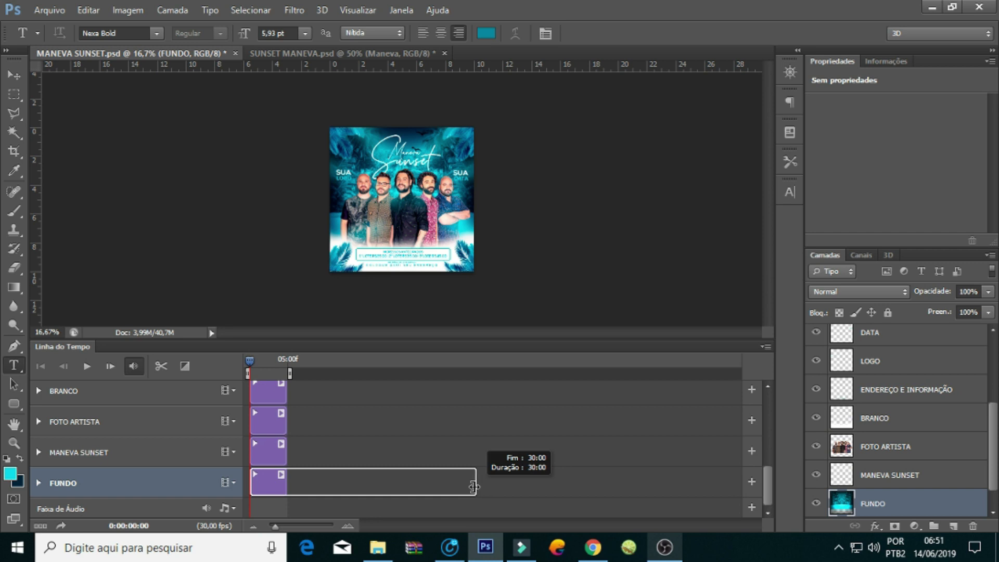
{"action": "left_click_drag", "start_coordinate": [464, 486], "coordinate": [476, 487]}
{"action": "left_click_drag", "start_coordinate": [286, 451], "coordinate": [476, 451]}
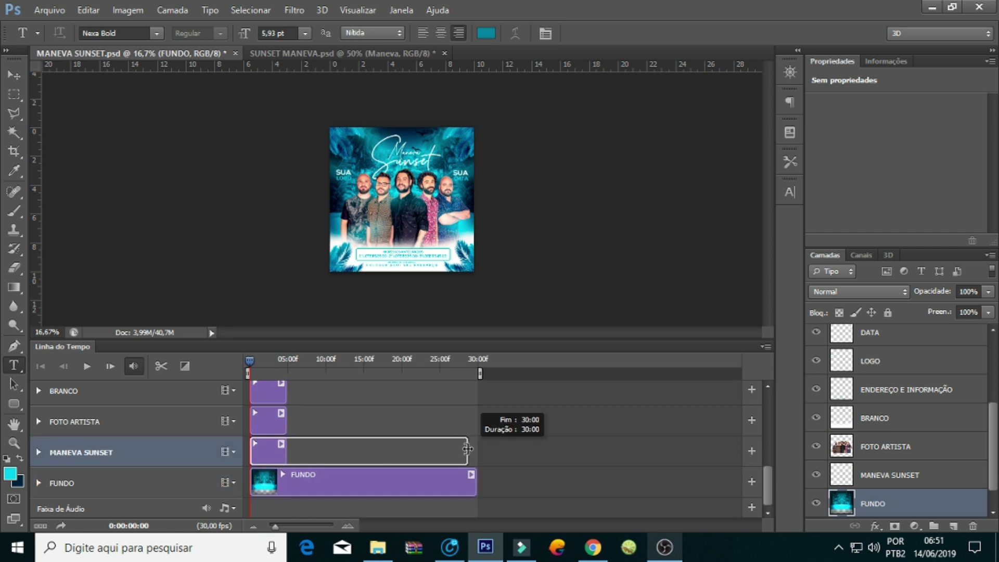
{"action": "left_click_drag", "start_coordinate": [286, 421], "coordinate": [476, 422]}
Extend the BRANCO, ENDEREÇO E INFORMAÇÃO, LOGO and DATA clips to 30:00
{"action": "scroll", "coordinate": [310, 429], "scroll_direction": "up", "scroll_amount": 1}
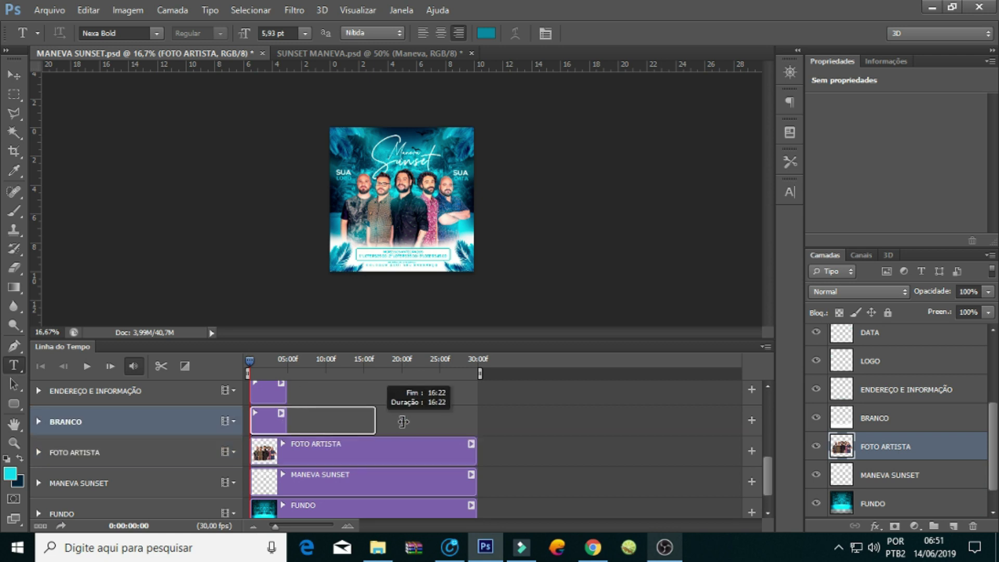
{"action": "left_click_drag", "start_coordinate": [286, 422], "coordinate": [475, 422]}
{"action": "scroll", "coordinate": [402, 422], "scroll_direction": "up", "scroll_amount": 2}
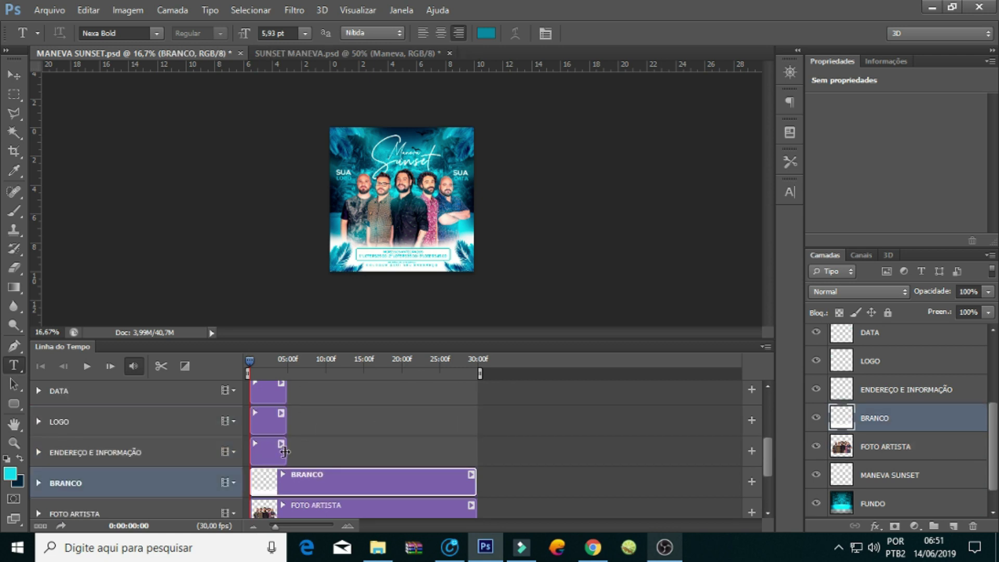
{"action": "left_click_drag", "start_coordinate": [284, 451], "coordinate": [476, 451]}
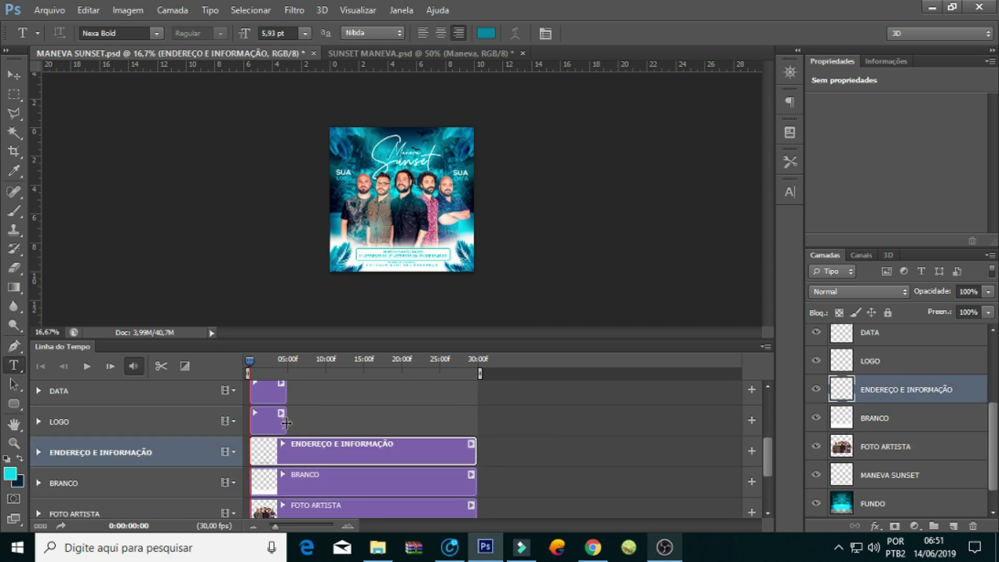
{"action": "left_click_drag", "start_coordinate": [286, 422], "coordinate": [475, 423]}
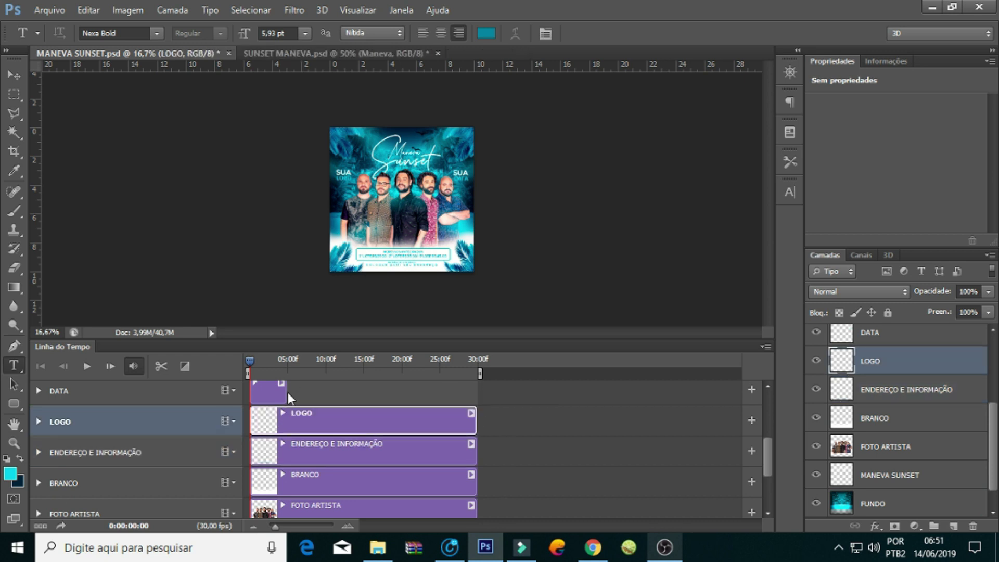
{"action": "left_click_drag", "start_coordinate": [287, 392], "coordinate": [476, 392]}
Extend the INGRESSOS, COQUEIRO, GAIVOTA and BRILHO clips to 30:00
{"action": "scroll", "coordinate": [470, 408], "scroll_direction": "up", "scroll_amount": 3}
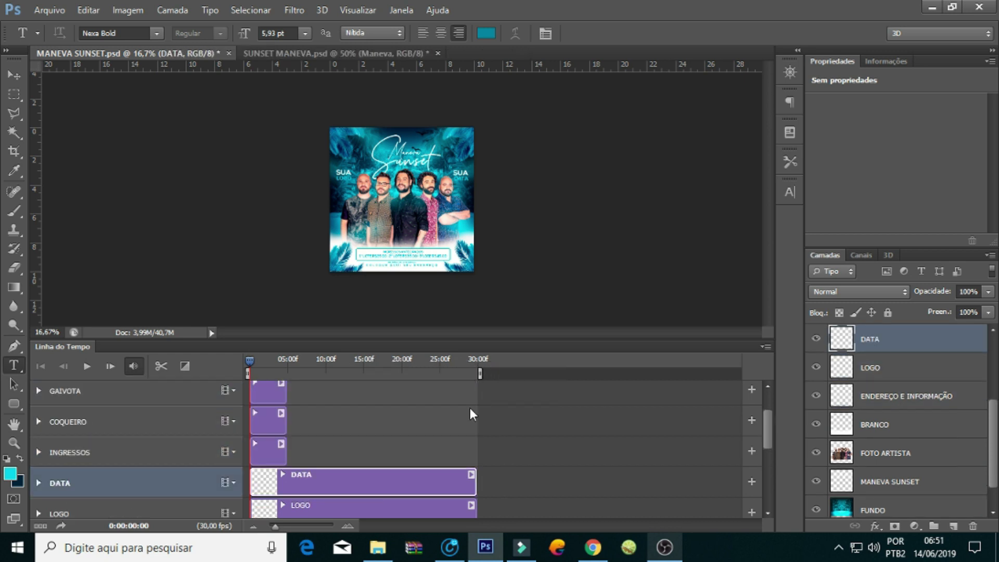
{"action": "left_click_drag", "start_coordinate": [285, 451], "coordinate": [476, 451]}
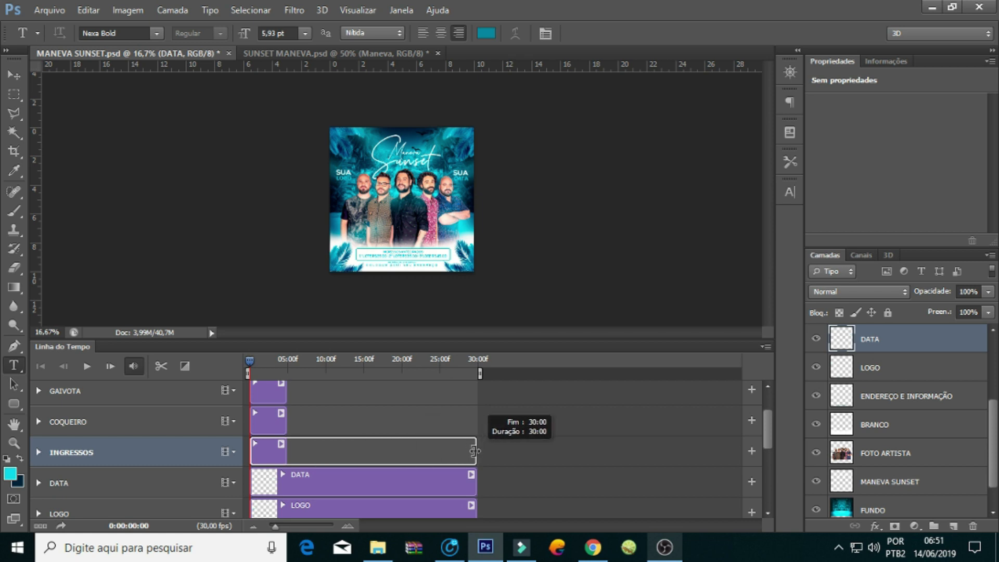
{"action": "left_click_drag", "start_coordinate": [286, 419], "coordinate": [476, 419]}
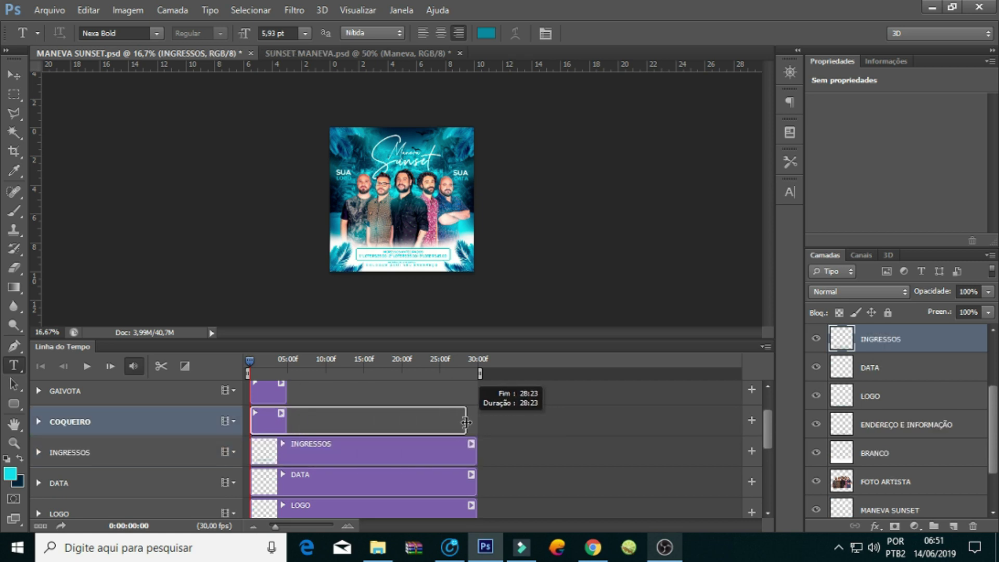
{"action": "left_click_drag", "start_coordinate": [286, 390], "coordinate": [475, 390]}
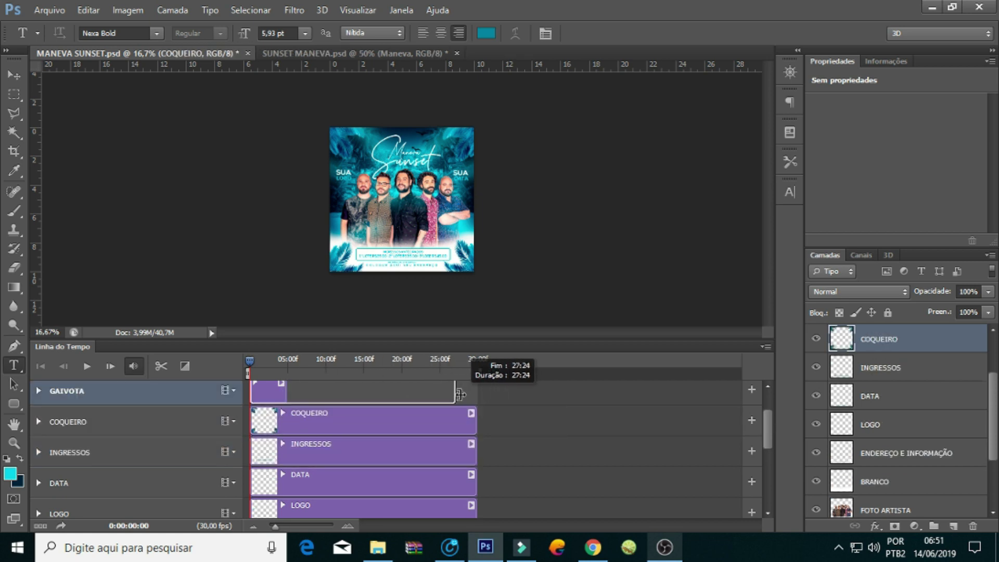
{"action": "scroll", "coordinate": [440, 419], "scroll_direction": "up", "scroll_amount": 1}
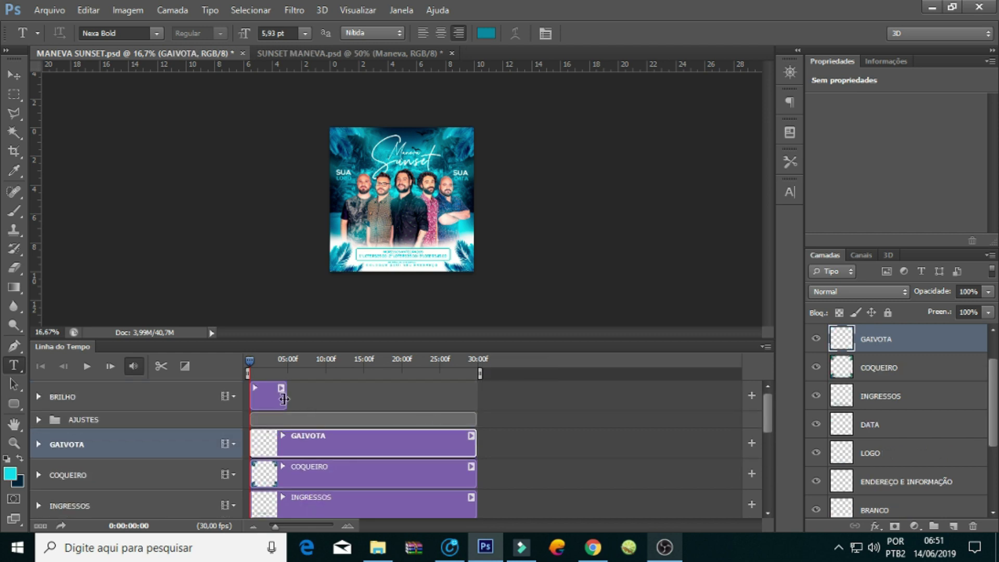
{"action": "left_click_drag", "start_coordinate": [284, 399], "coordinate": [476, 399]}
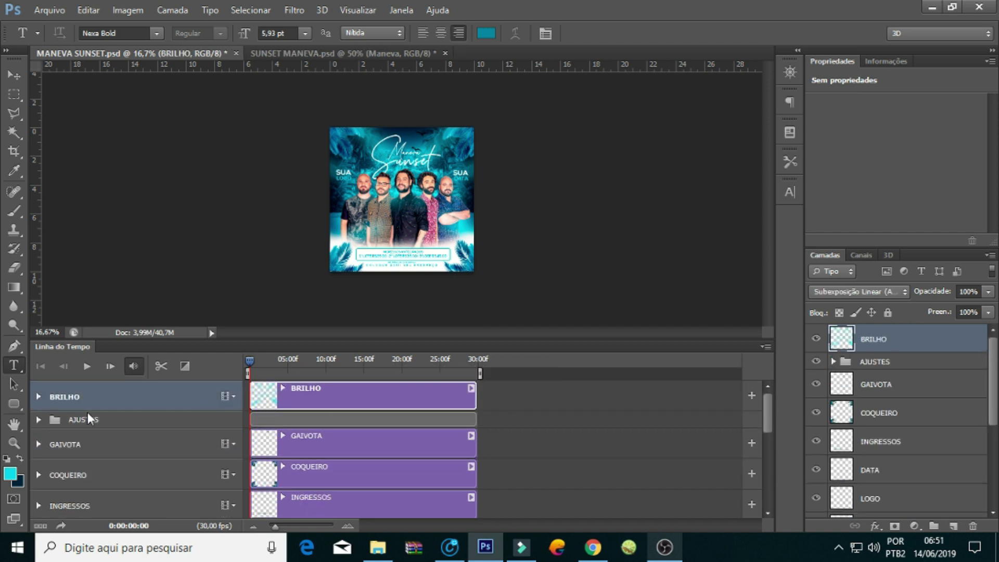
{"action": "left_click", "coordinate": [38, 419]}
Scroll through the expanded AJUSTES tracks, select FOTO ARTISTA, and check its media options without changes
{"action": "scroll", "coordinate": [343, 448], "scroll_direction": "down", "scroll_amount": 2}
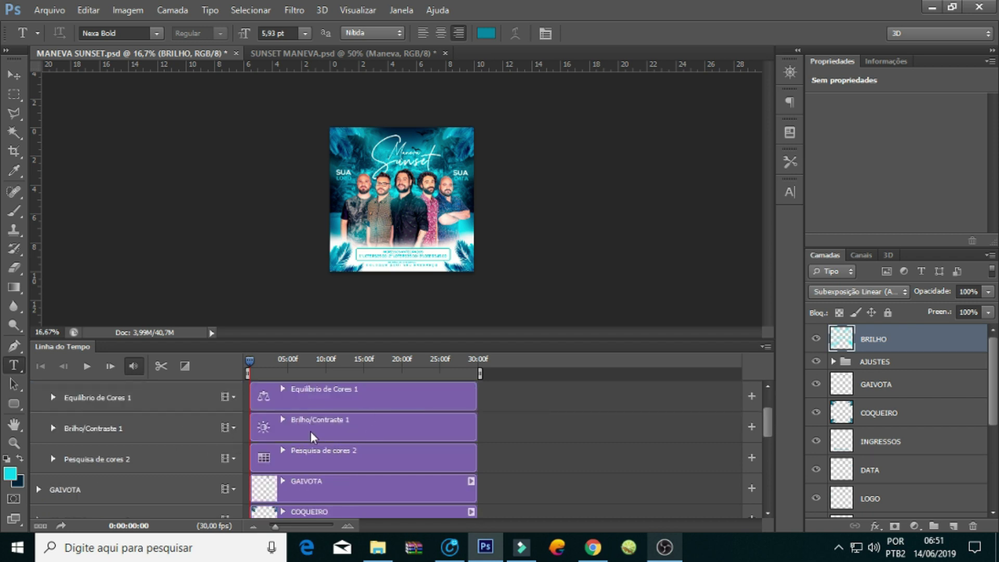
{"action": "scroll", "coordinate": [348, 450], "scroll_direction": "down", "scroll_amount": 2}
{"action": "scroll", "coordinate": [347, 442], "scroll_direction": "up", "scroll_amount": 2}
{"action": "scroll", "coordinate": [440, 446], "scroll_direction": "up", "scroll_amount": 2}
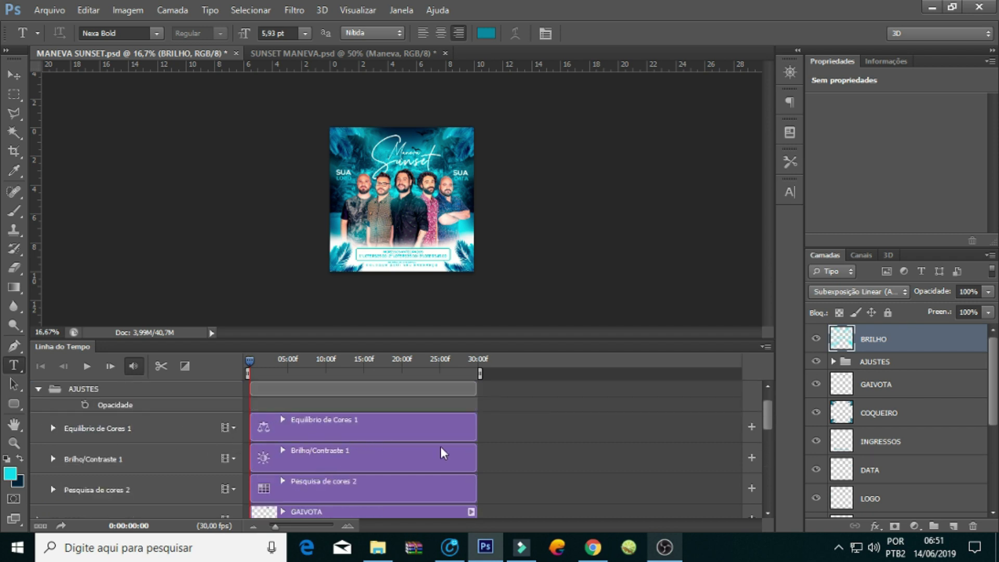
{"action": "scroll", "coordinate": [342, 403], "scroll_direction": "down", "scroll_amount": 5}
{"action": "scroll", "coordinate": [344, 411], "scroll_direction": "down", "scroll_amount": 5}
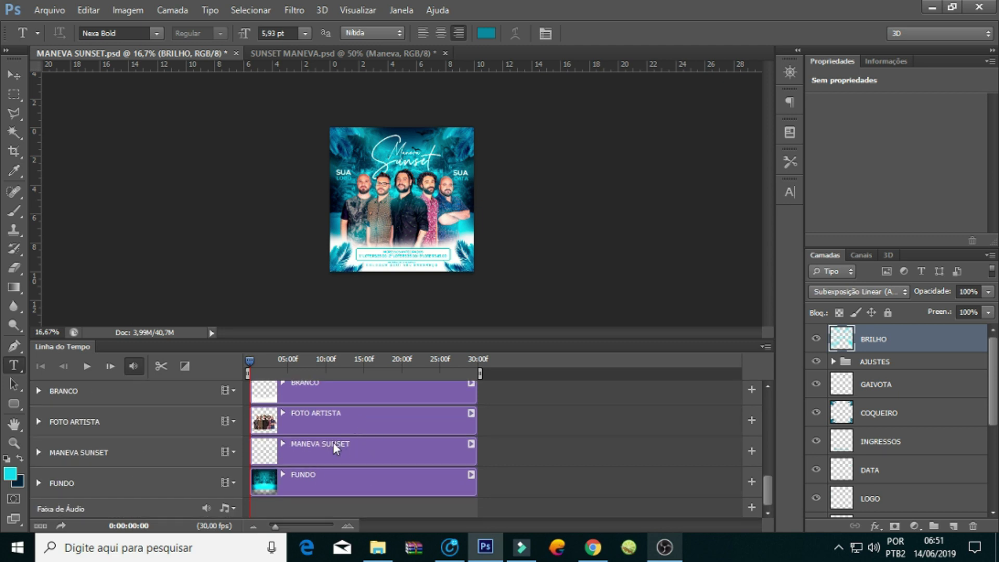
{"action": "mouse_move", "coordinate": [768, 495]}
{"action": "left_mouse_down"}
{"action": "mouse_move", "coordinate": [770, 486]}
{"action": "mouse_move", "coordinate": [769, 499]}
{"action": "left_mouse_up"}
{"action": "left_click", "coordinate": [284, 424]}
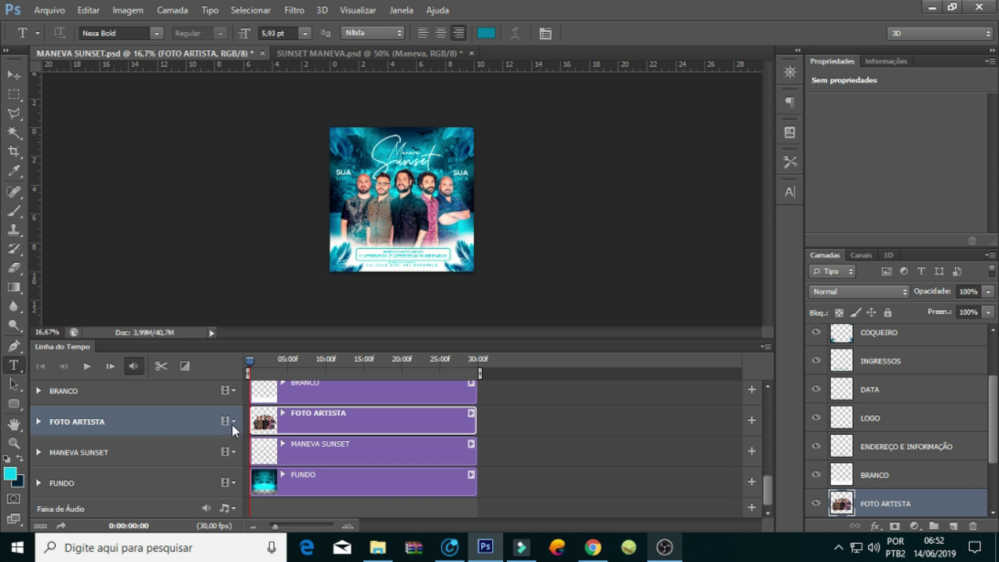
{"action": "left_click", "coordinate": [232, 417]}
{"action": "left_click", "coordinate": [341, 413]}
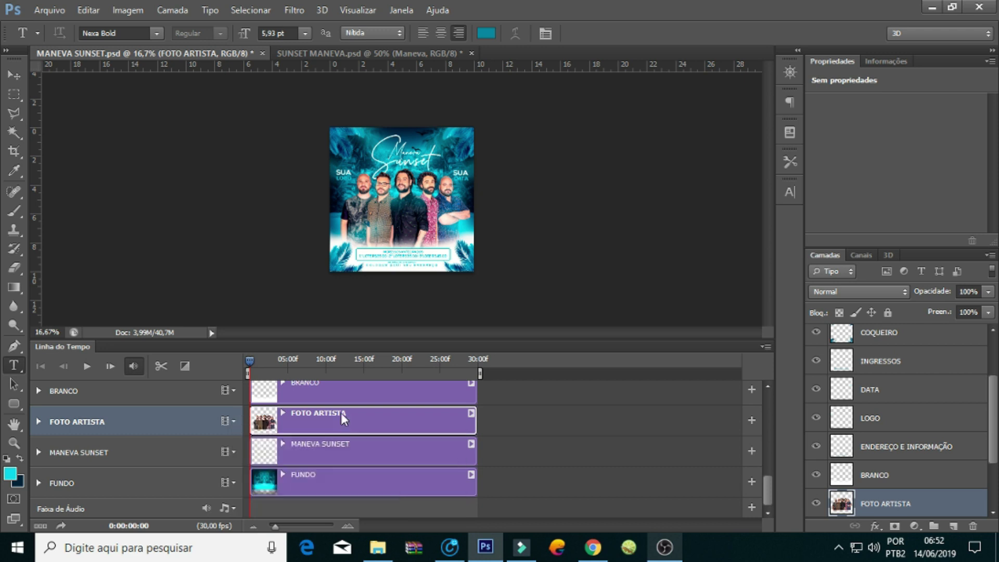
Add a 1.5-second Atenuar fade to the start of the FOTO ARTISTA clip and preview it
{"action": "left_click", "coordinate": [185, 366]}
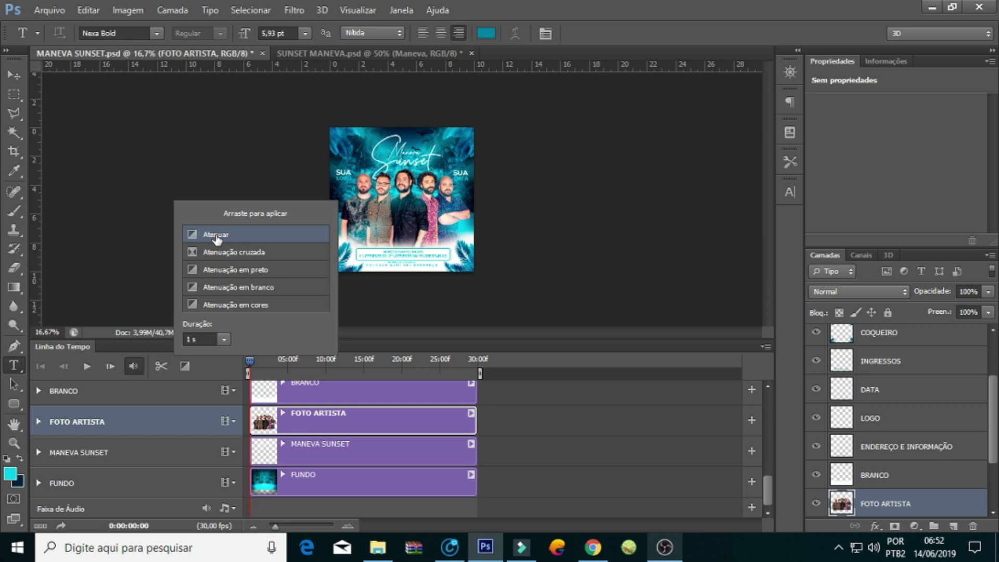
{"action": "left_click", "coordinate": [227, 341]}
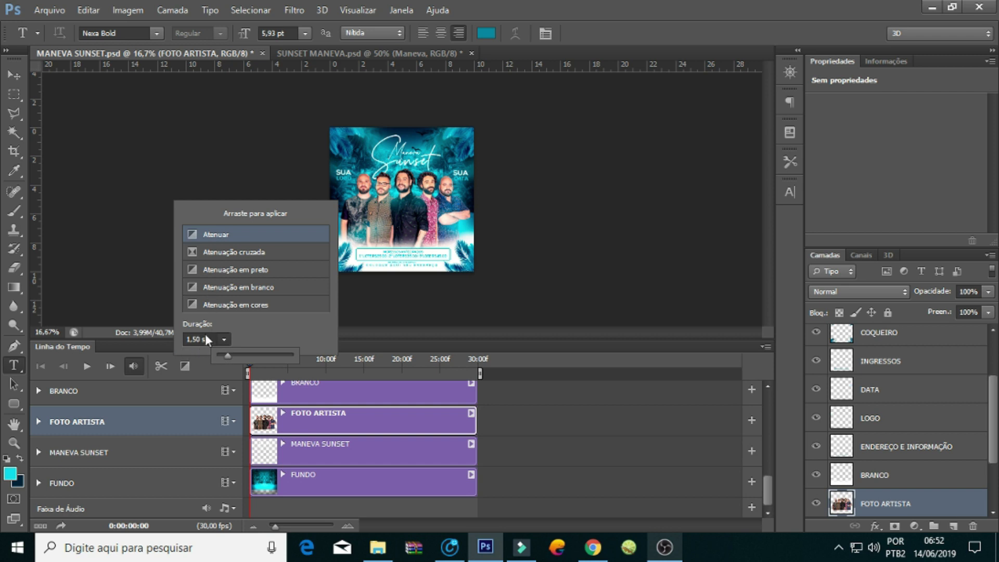
{"action": "mouse_move", "coordinate": [213, 239]}
{"action": "left_mouse_down"}
{"action": "mouse_move", "coordinate": [261, 429]}
{"action": "mouse_move", "coordinate": [258, 415]}
{"action": "left_mouse_up"}
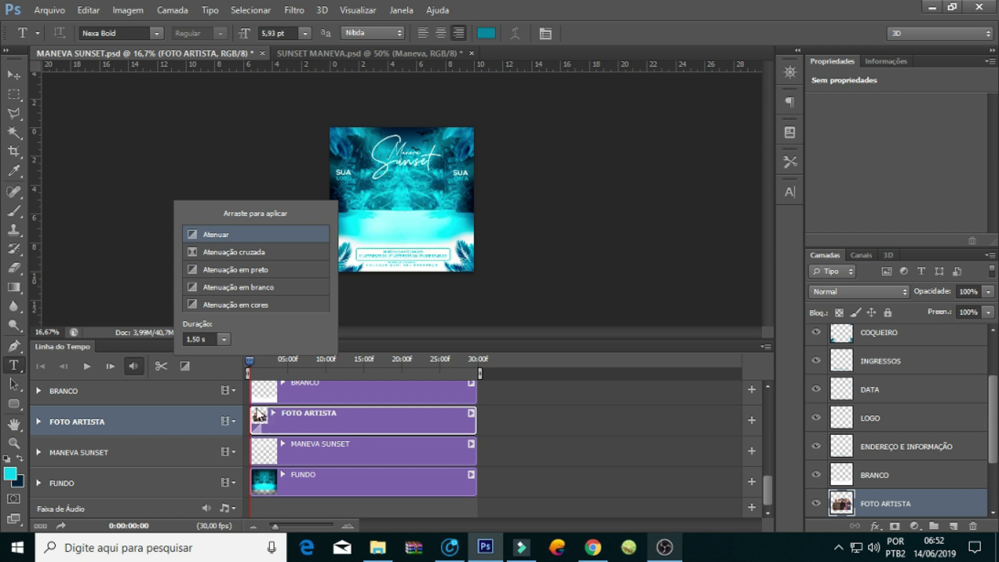
{"action": "left_click", "coordinate": [87, 366]}
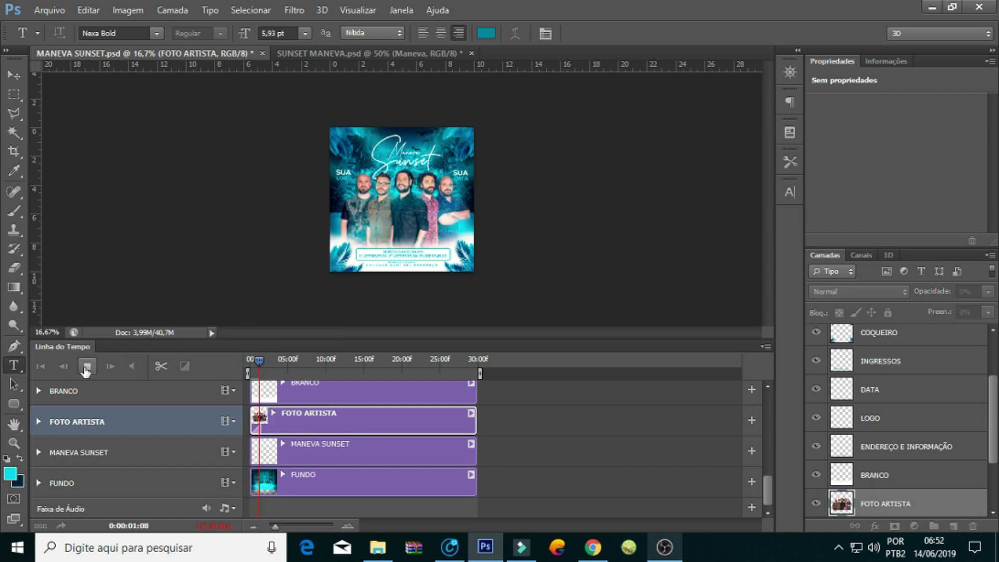
{"action": "left_click", "coordinate": [87, 366]}
{"action": "mouse_move", "coordinate": [276, 360]}
{"action": "left_mouse_down"}
{"action": "mouse_move", "coordinate": [253, 361]}
{"action": "mouse_move", "coordinate": [264, 362]}
{"action": "left_mouse_up"}
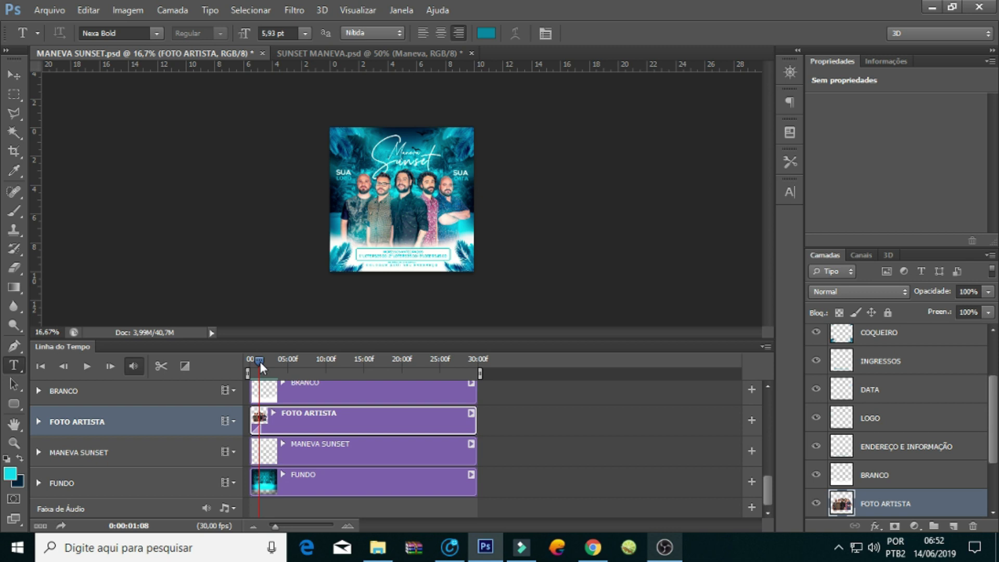
Add an Atenuar fade to the MANEVA SUNSET clip start and replay from the beginning
{"action": "left_click", "coordinate": [185, 372]}
{"action": "left_click_drag", "start_coordinate": [219, 235], "coordinate": [262, 459]}
{"action": "left_click", "coordinate": [257, 458]}
{"action": "left_click_drag", "start_coordinate": [266, 360], "coordinate": [243, 361]}
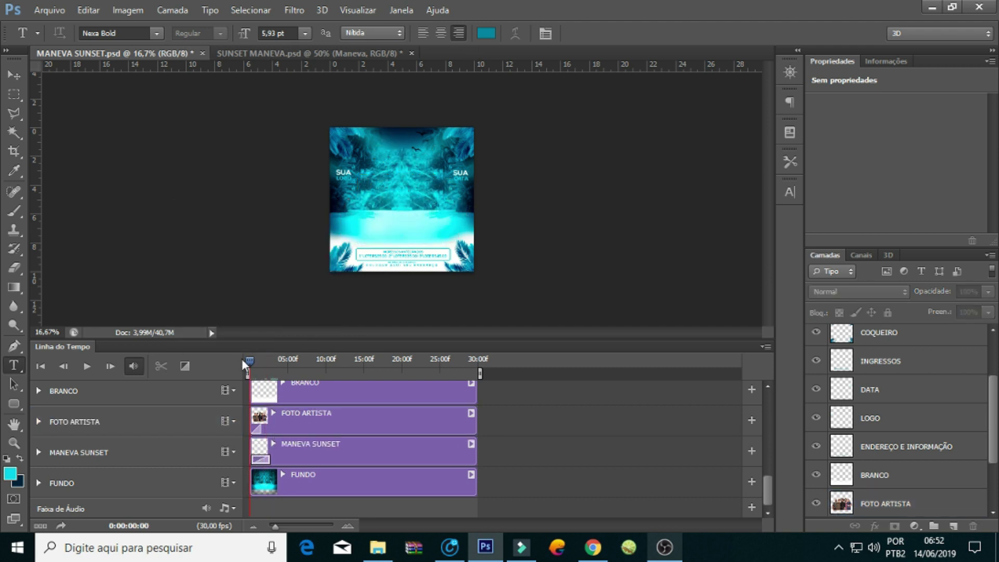
{"action": "left_click", "coordinate": [89, 366]}
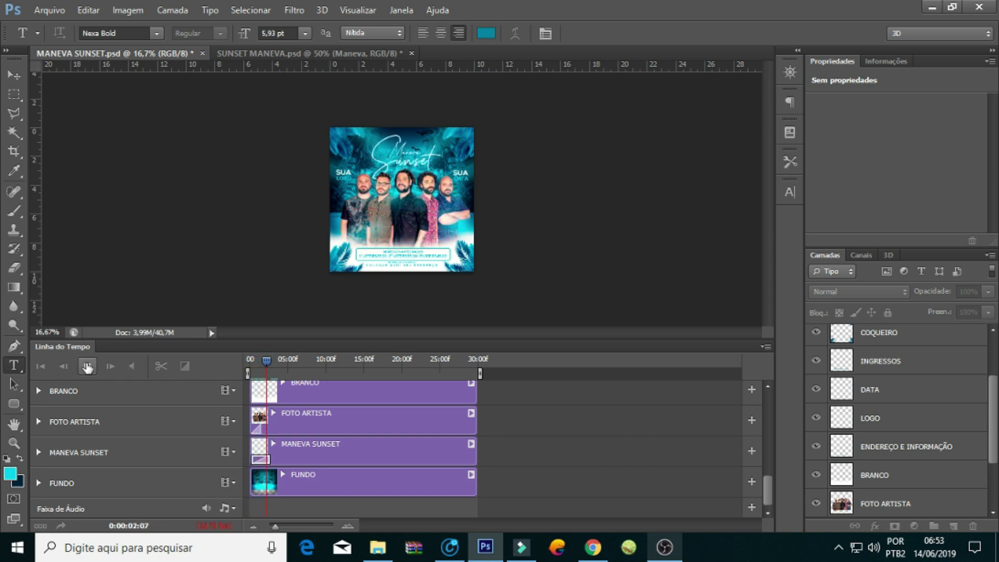
Stop playback and select the ENDEREÇO E INFORMAÇÃO track
{"action": "key", "text": "space"}
{"action": "scroll", "coordinate": [327, 430], "scroll_direction": "up", "scroll_amount": 3}
{"action": "scroll", "coordinate": [313, 440], "scroll_direction": "down", "scroll_amount": 1}
{"action": "scroll", "coordinate": [301, 441], "scroll_direction": "up", "scroll_amount": 1}
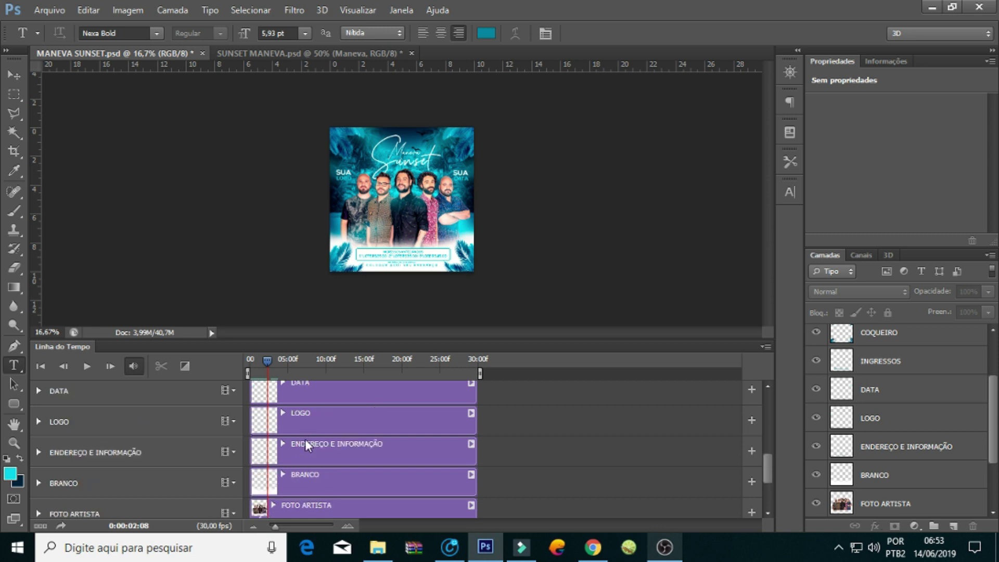
{"action": "left_click", "coordinate": [307, 456]}
{"action": "scroll", "coordinate": [307, 417], "scroll_direction": "up", "scroll_amount": 1}
{"action": "scroll", "coordinate": [312, 408], "scroll_direction": "up", "scroll_amount": 2}
{"action": "scroll", "coordinate": [312, 408], "scroll_direction": "up", "scroll_amount": 2}
{"action": "scroll", "coordinate": [313, 407], "scroll_direction": "down", "scroll_amount": 2}
{"action": "scroll", "coordinate": [319, 420], "scroll_direction": "down", "scroll_amount": 1}
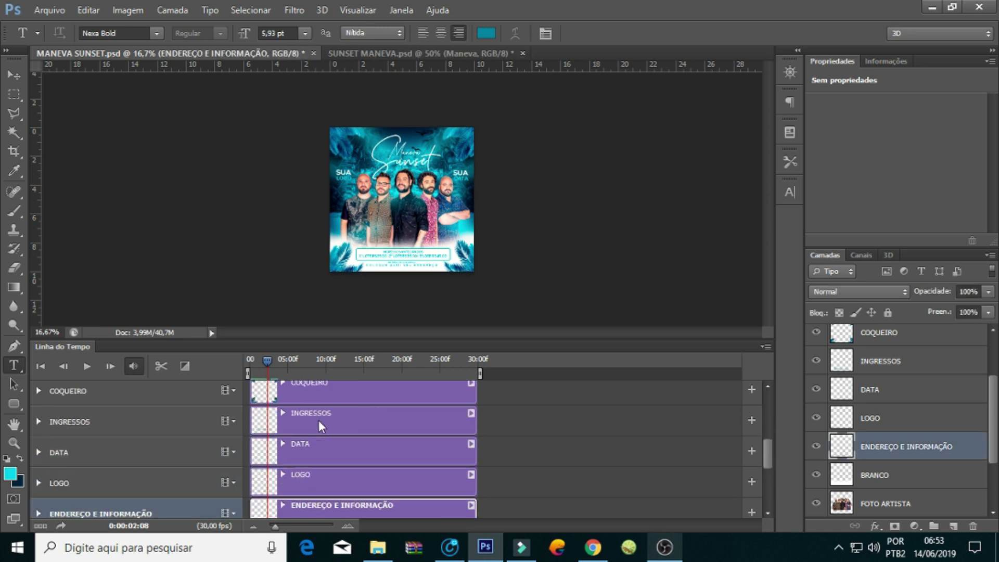
{"action": "scroll", "coordinate": [296, 472], "scroll_direction": "down", "scroll_amount": 1}
Apply a 2,37-second Atenuar fade to the ENDEREÇO E INFORMAÇÃO clip and lengthen it
{"action": "left_click", "coordinate": [185, 366]}
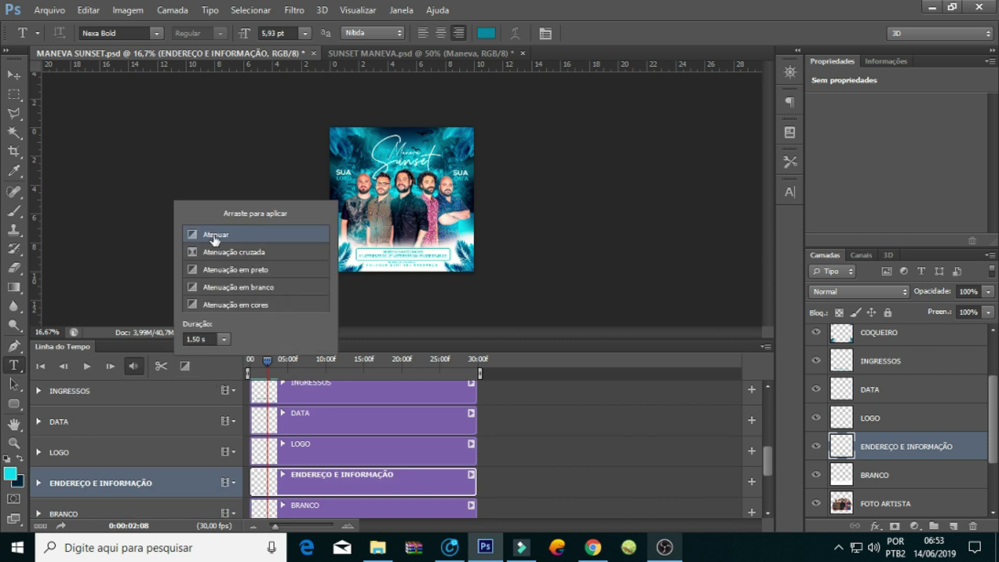
{"action": "left_click", "coordinate": [225, 340]}
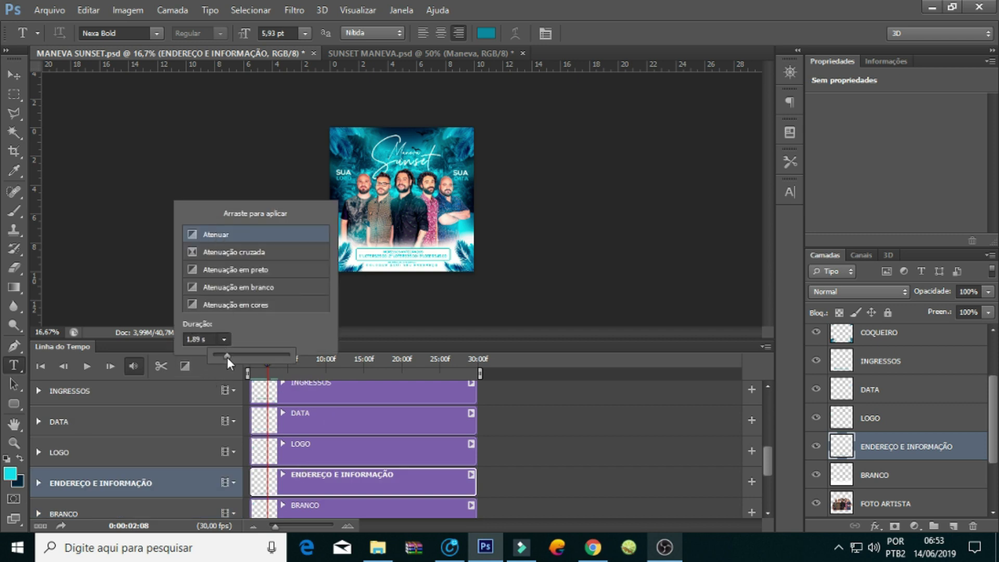
{"action": "left_click_drag", "start_coordinate": [227, 357], "coordinate": [242, 246]}
{"action": "left_click_drag", "start_coordinate": [295, 494], "coordinate": [294, 493]}
{"action": "scroll", "coordinate": [278, 476], "scroll_direction": "down", "scroll_amount": 3}
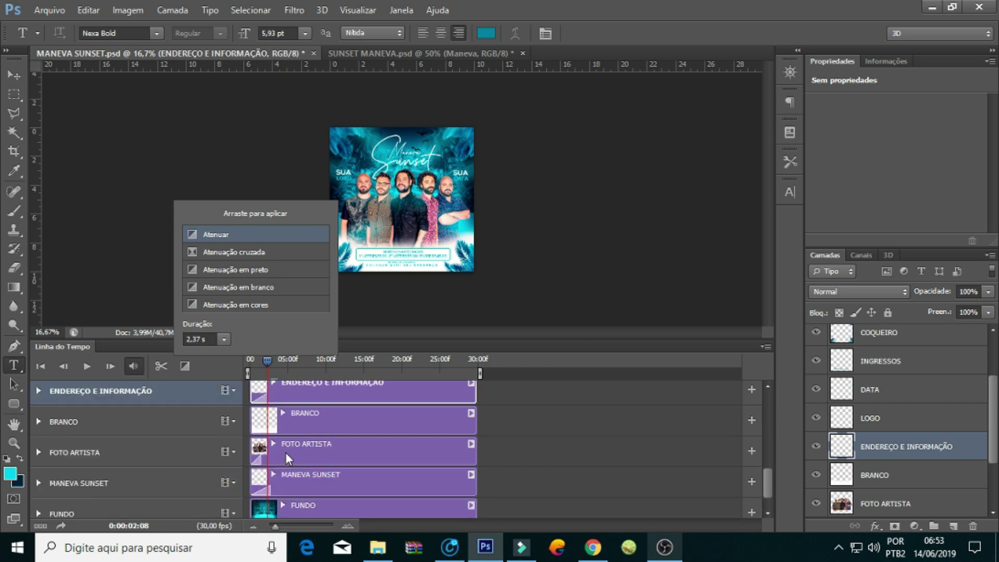
{"action": "scroll", "coordinate": [284, 453], "scroll_direction": "up", "scroll_amount": 1}
{"action": "left_click", "coordinate": [260, 429]}
{"action": "left_click_drag", "start_coordinate": [265, 427], "coordinate": [279, 427]}
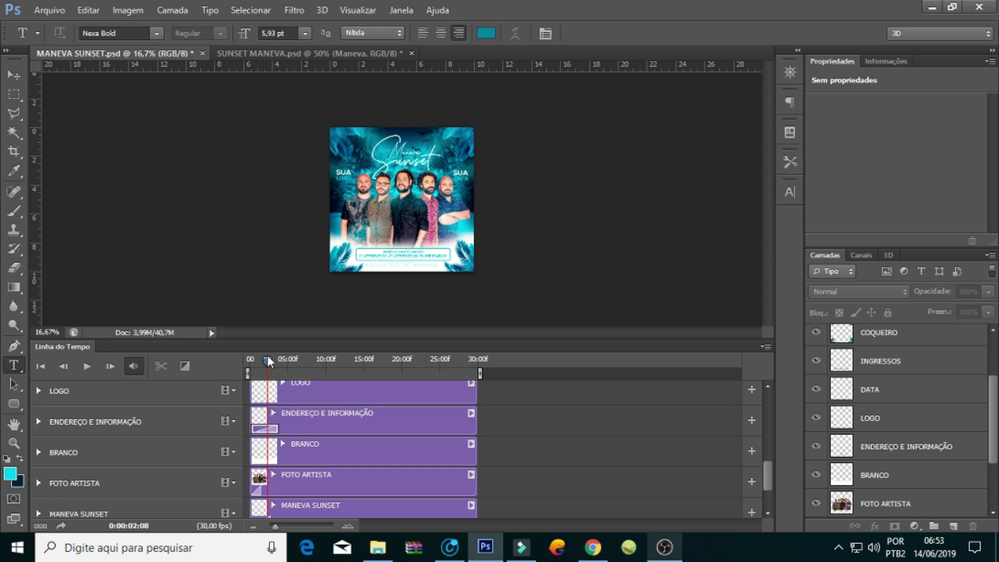
Preview the animation from the start, then park the playhead near five seconds
{"action": "left_click_drag", "start_coordinate": [269, 360], "coordinate": [250, 361]}
{"action": "left_click", "coordinate": [87, 365]}
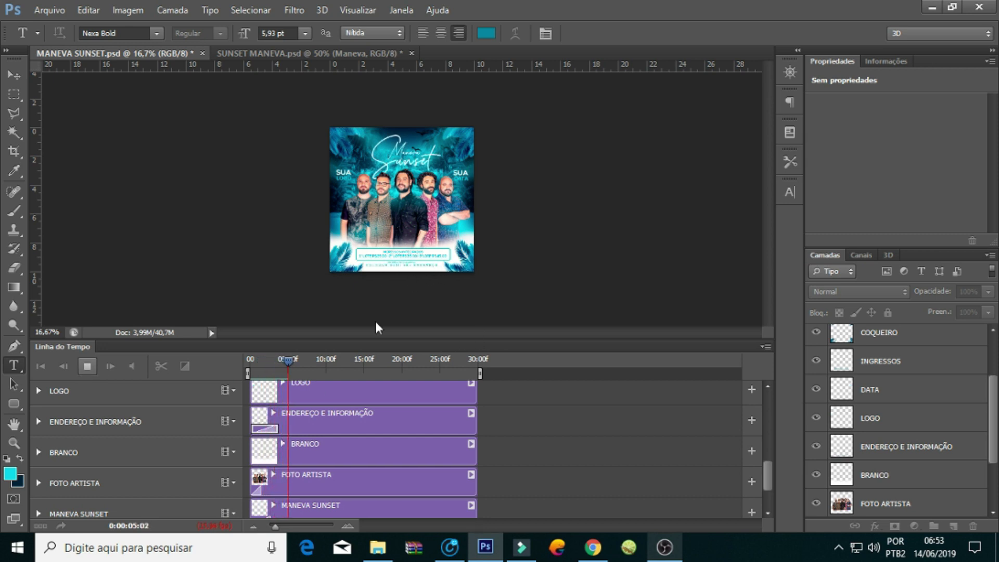
{"action": "left_click", "coordinate": [86, 366]}
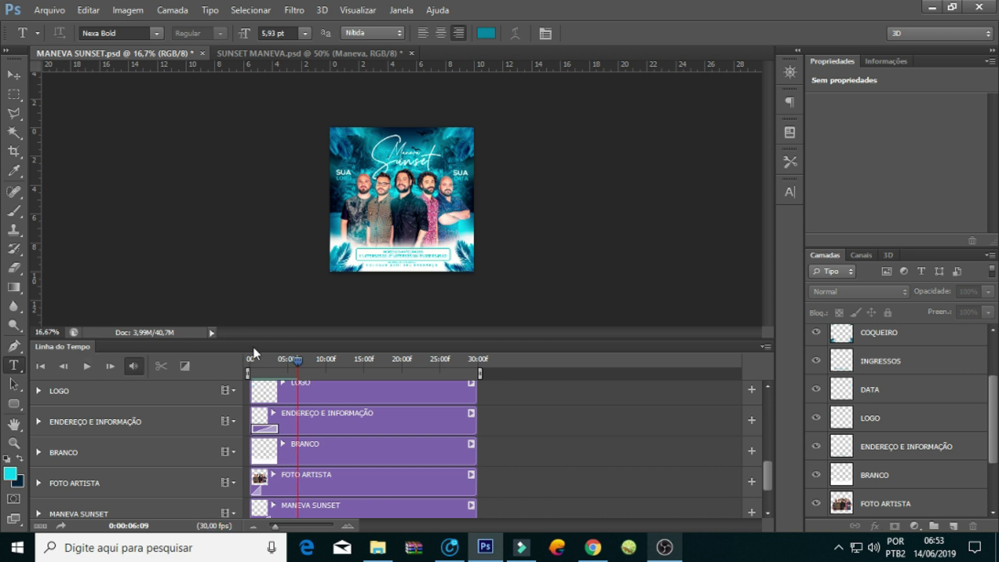
{"action": "left_click", "coordinate": [290, 359]}
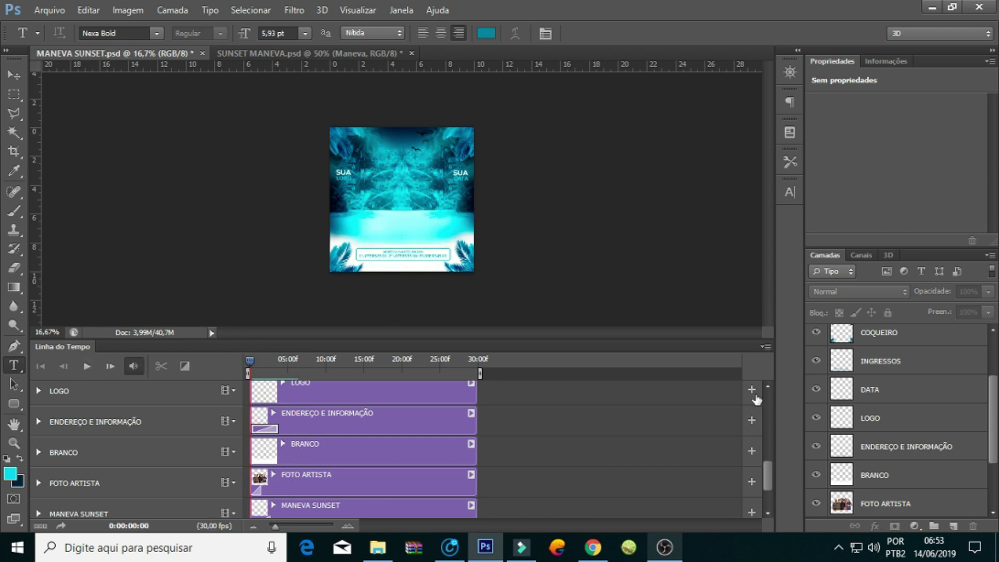
Select videoplayback (1) in the SUNSET MANEVA folder and drag it onto the flyer canvas
{"action": "left_click", "coordinate": [378, 547]}
{"action": "left_click", "coordinate": [472, 249]}
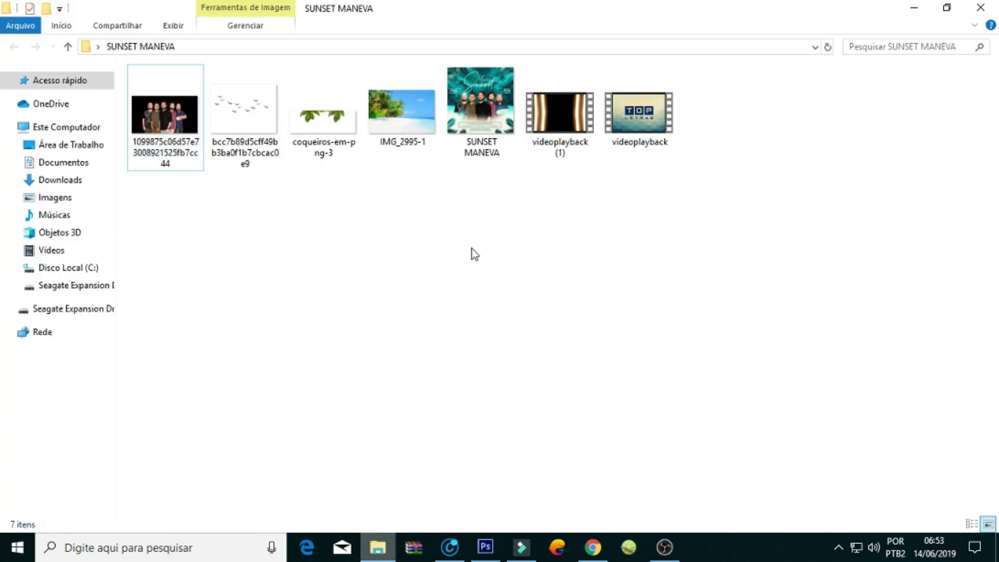
{"action": "left_click", "coordinate": [633, 114]}
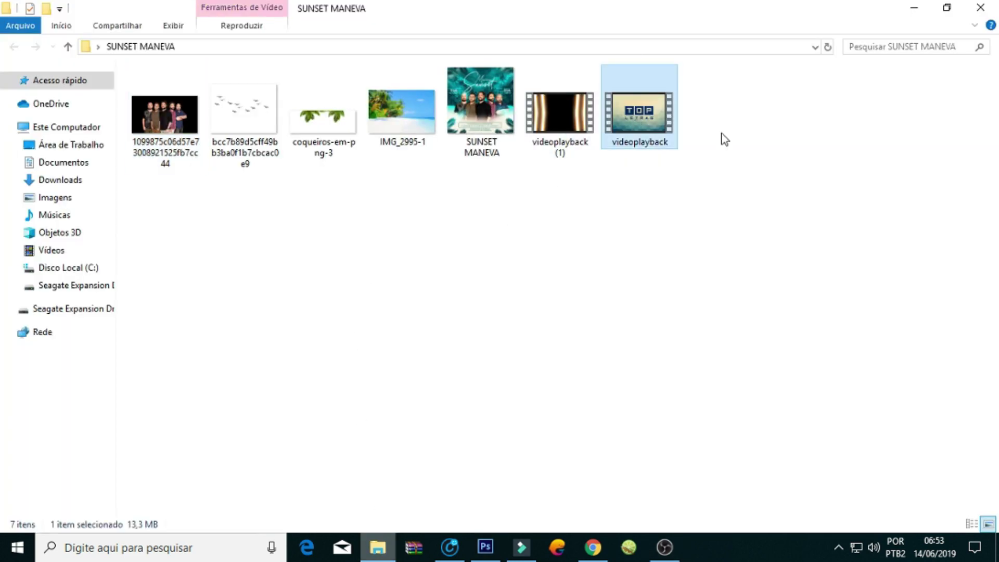
{"action": "left_click", "coordinate": [585, 258]}
{"action": "left_click", "coordinate": [550, 104]}
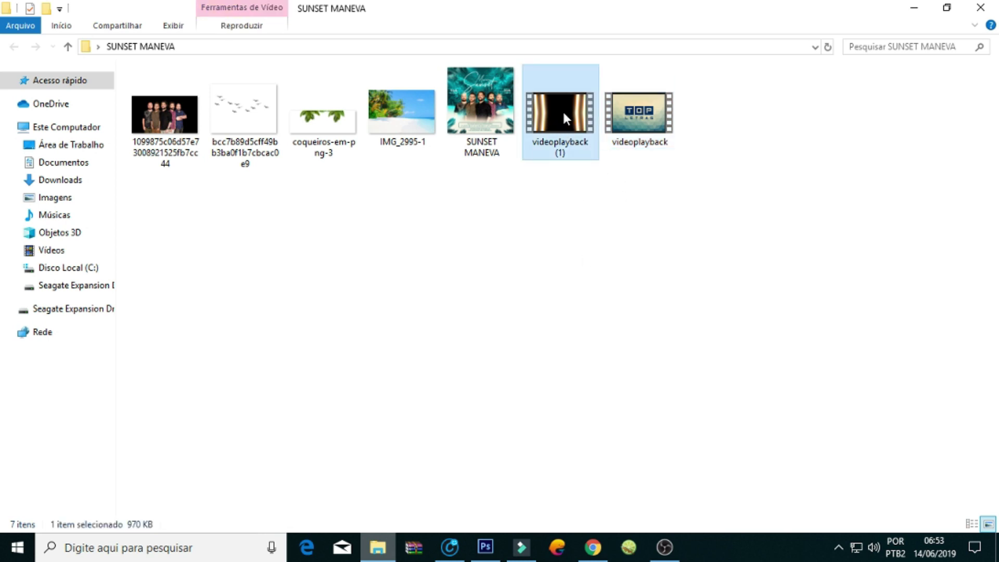
{"action": "mouse_move", "coordinate": [560, 117]}
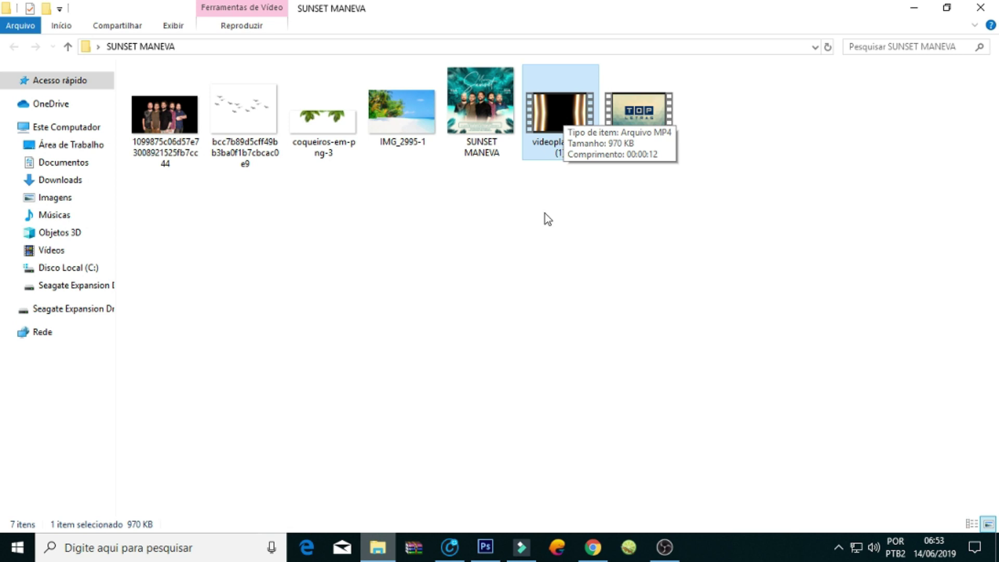
{"action": "mouse_move", "coordinate": [565, 138]}
{"action": "left_mouse_down"}
{"action": "mouse_move", "coordinate": [571, 197]}
{"action": "mouse_move", "coordinate": [570, 144]}
{"action": "mouse_move", "coordinate": [421, 208]}
{"action": "left_mouse_up"}
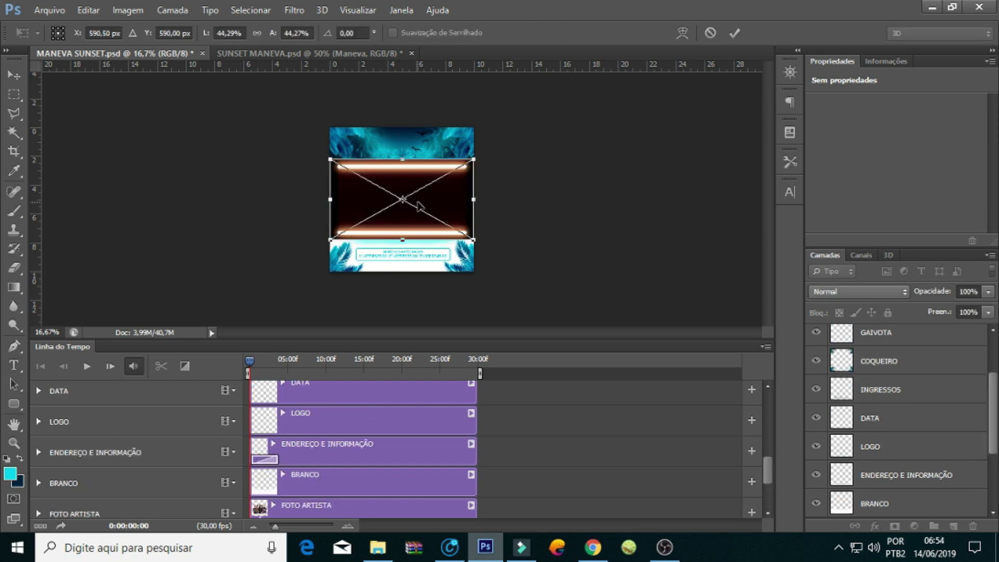
Commit the placed video and move its layer just above FUNDO
{"action": "key", "text": "Return"}
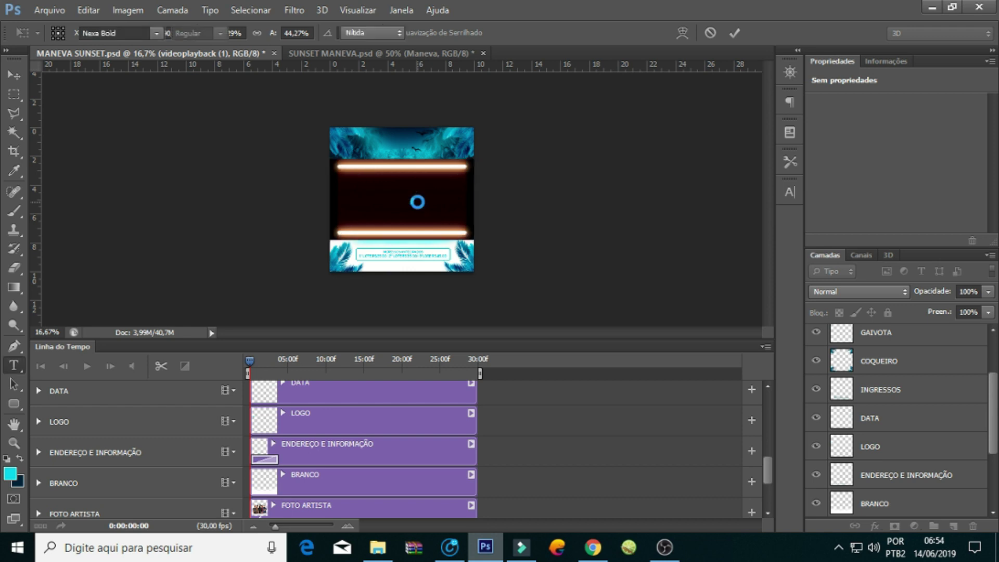
{"action": "key", "text": "t"}
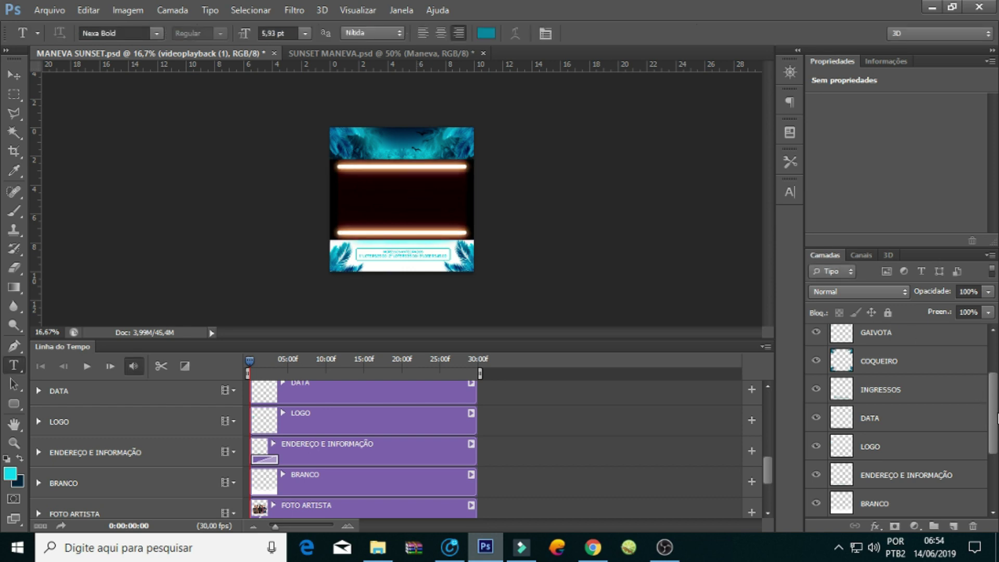
{"action": "left_click_drag", "start_coordinate": [995, 419], "coordinate": [992, 353]}
{"action": "mouse_move", "coordinate": [890, 337]}
{"action": "left_mouse_down"}
{"action": "mouse_move", "coordinate": [914, 542]}
{"action": "mouse_move", "coordinate": [896, 464]}
{"action": "left_mouse_up"}
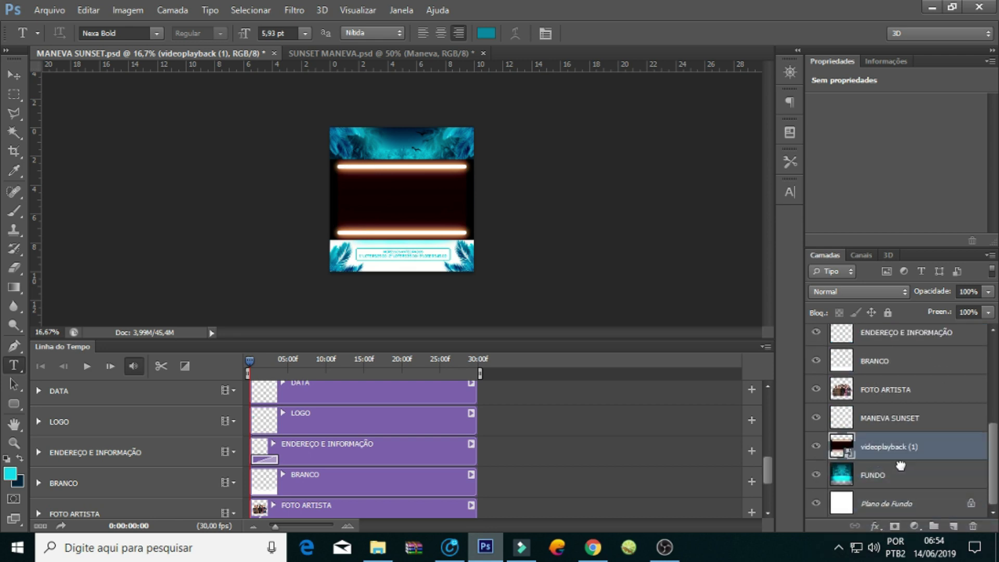
Scale the video to about 77% and reposition it to cover the flyer
{"action": "key", "text": "ctrl+t"}
{"action": "left_click_drag", "start_coordinate": [480, 156], "coordinate": [580, 99]}
{"action": "left_click_drag", "start_coordinate": [517, 167], "coordinate": [464, 193]}
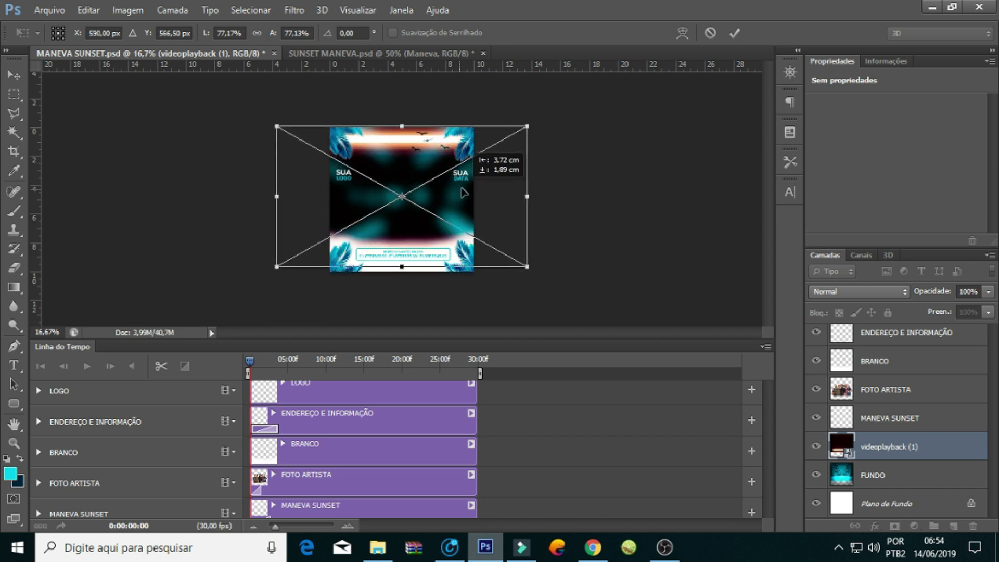
{"action": "key", "text": "t"}
{"action": "key", "text": "Return"}
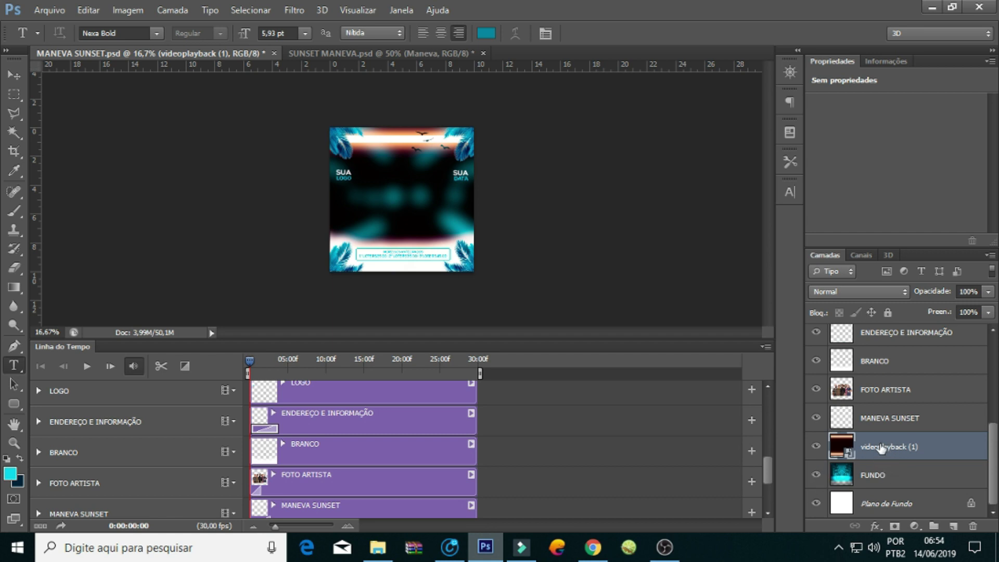
Blend videoplayback (1) with Subexposição Linear (Adicionar), preview playback, and return to the start
{"action": "left_click", "coordinate": [872, 291]}
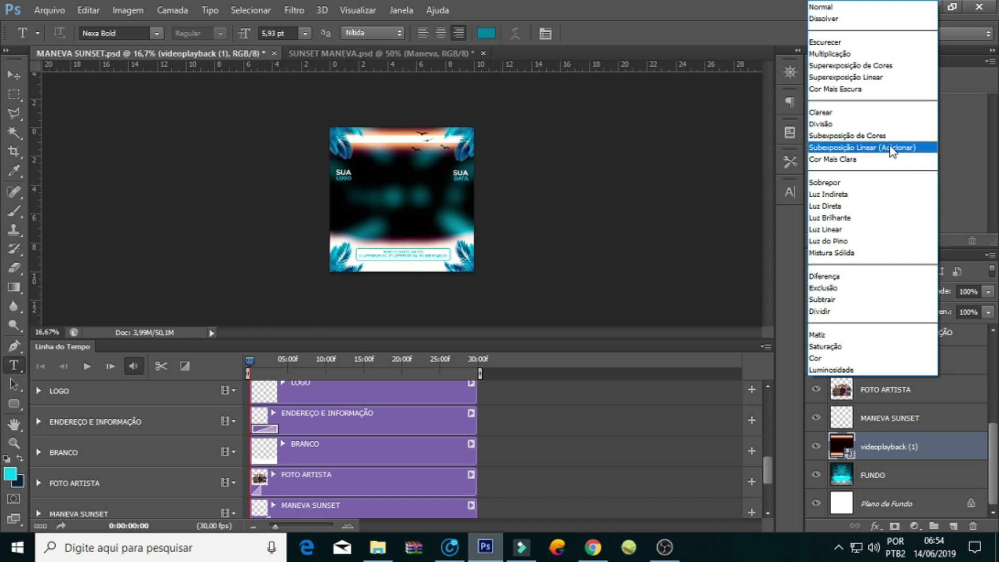
{"action": "left_click", "coordinate": [891, 148]}
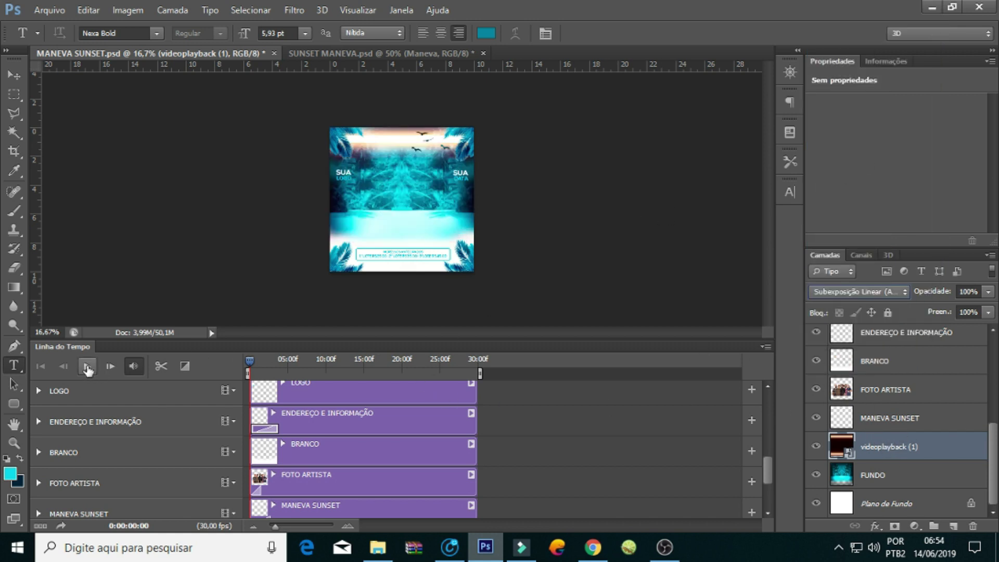
{"action": "left_click", "coordinate": [87, 366]}
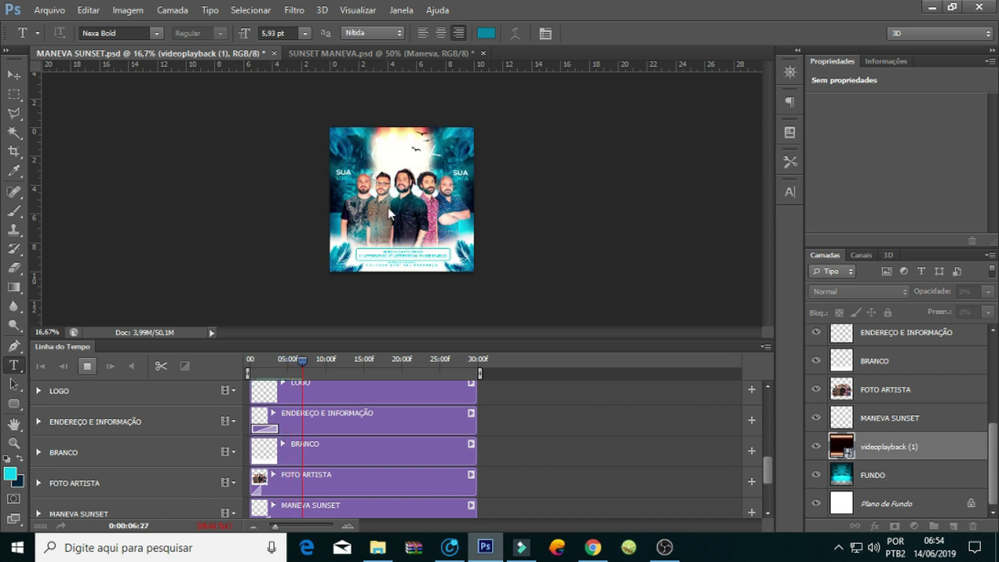
{"action": "left_click", "coordinate": [85, 367]}
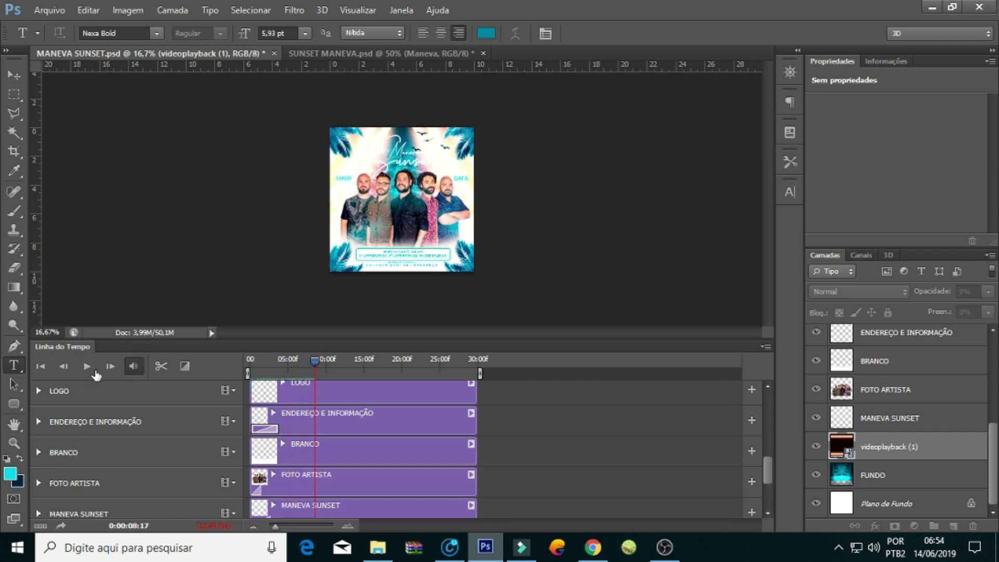
{"action": "left_click", "coordinate": [816, 446]}
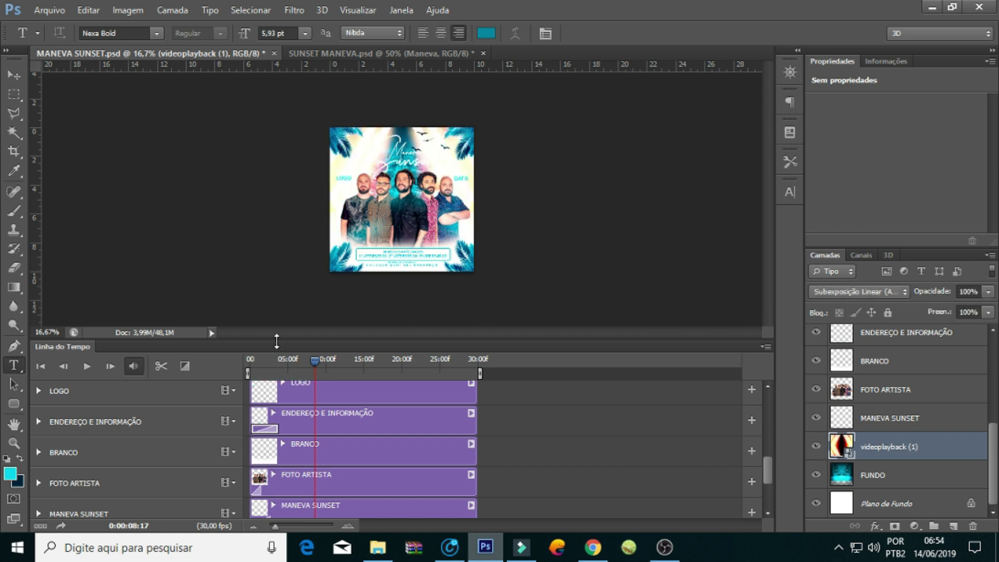
{"action": "left_click_drag", "start_coordinate": [314, 366], "coordinate": [280, 363]}
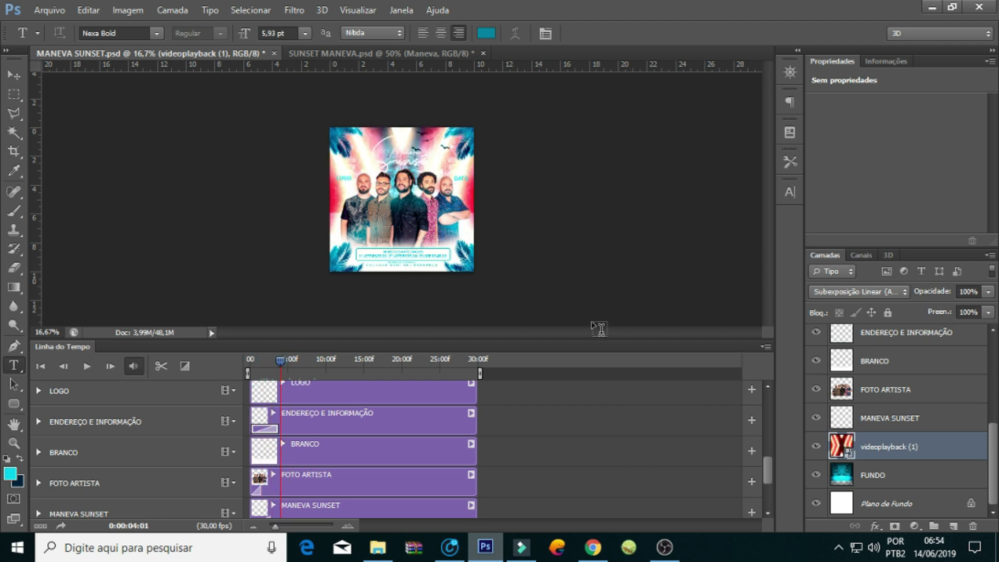
{"action": "left_click", "coordinate": [248, 361]}
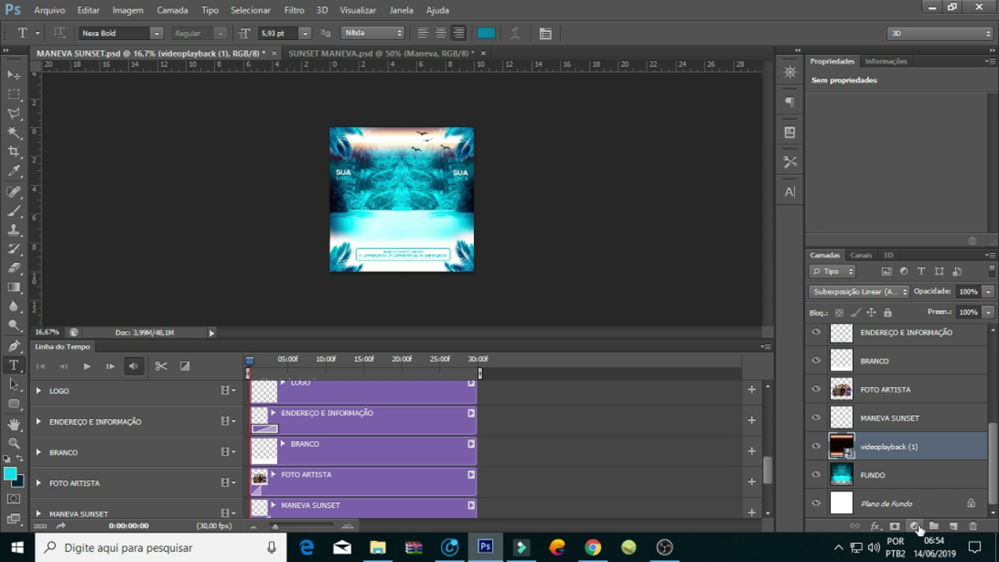
Add a cyan colour fill layer, match its clip to the video's length, and clip it to videoplayback (1)
{"action": "left_click", "coordinate": [920, 527]}
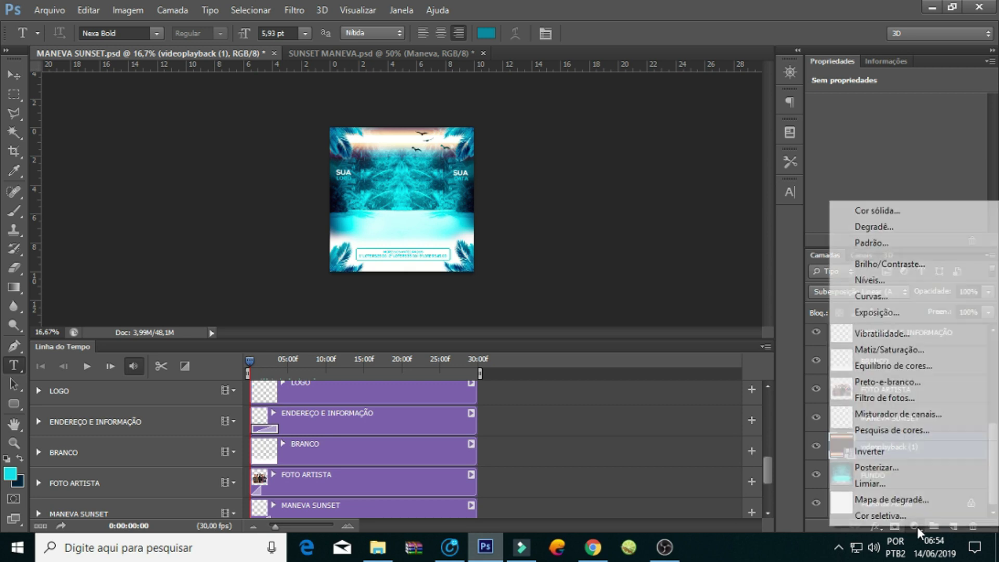
{"action": "left_click", "coordinate": [875, 213]}
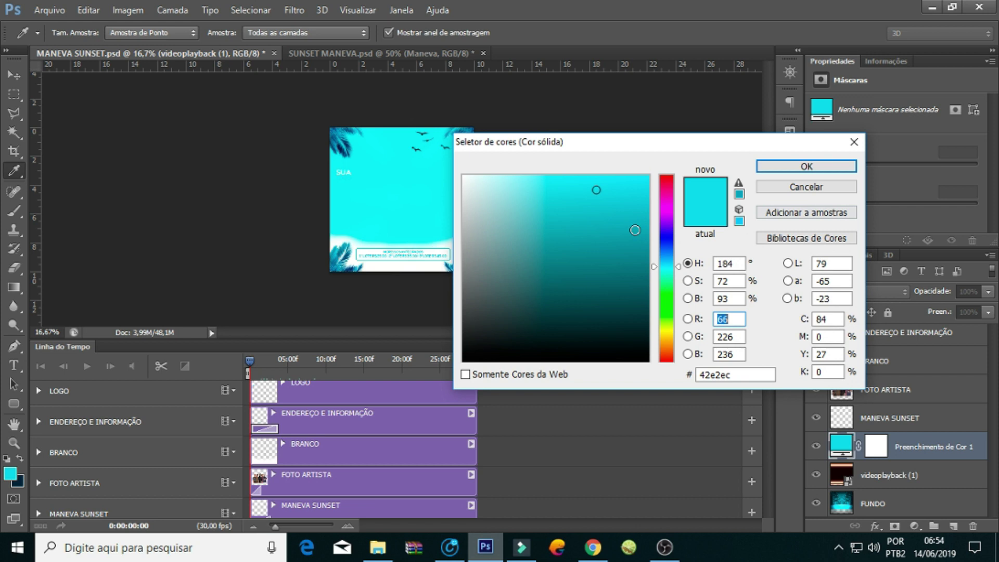
{"action": "left_click", "coordinate": [803, 167]}
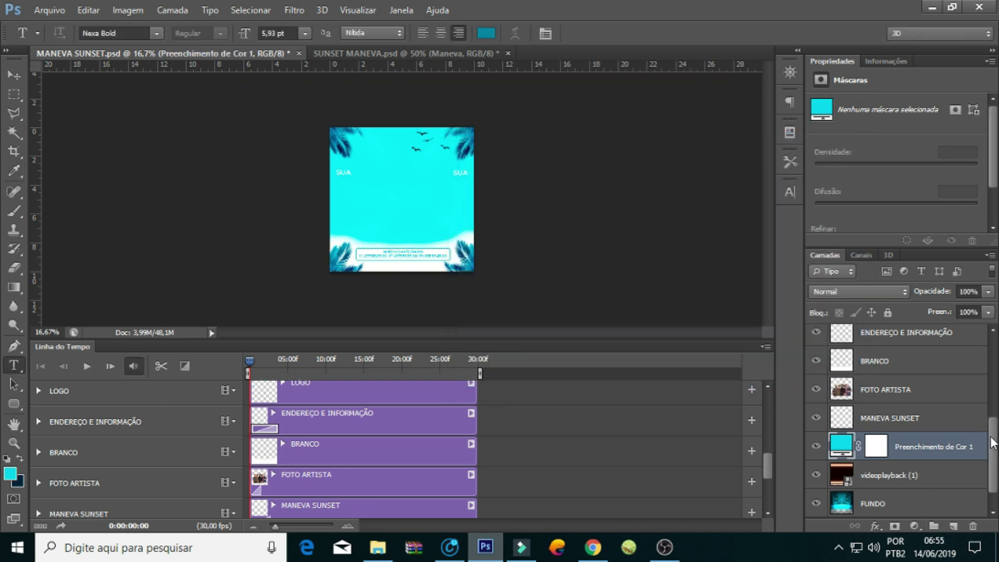
{"action": "scroll", "coordinate": [993, 442], "scroll_direction": "down", "scroll_amount": 1}
{"action": "left_click_drag", "start_coordinate": [769, 474], "coordinate": [771, 497]}
{"action": "left_click_drag", "start_coordinate": [285, 434], "coordinate": [345, 435]}
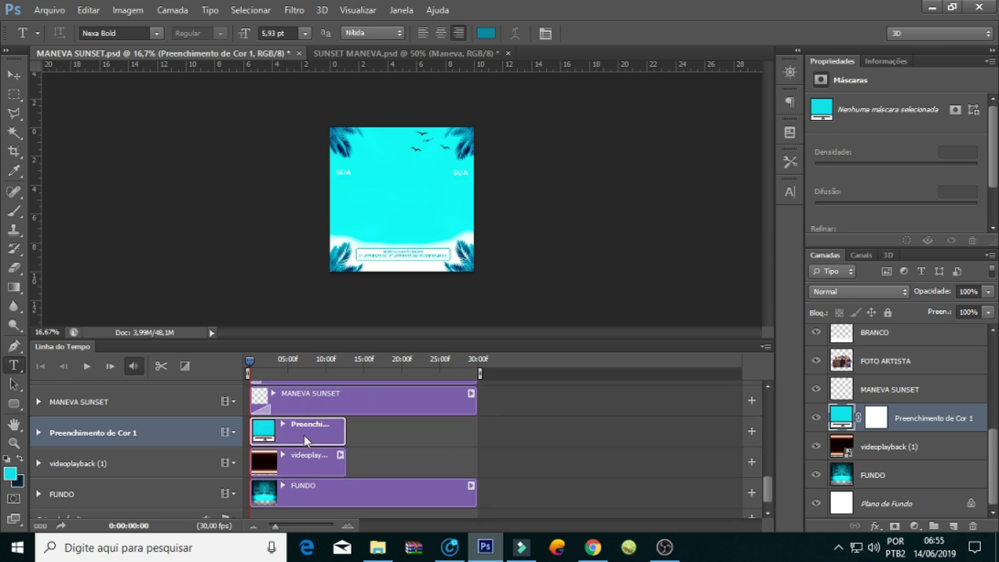
{"action": "left_click_drag", "start_coordinate": [343, 435], "coordinate": [345, 435]}
{"action": "left_click", "coordinate": [929, 429], "text": "alt"}
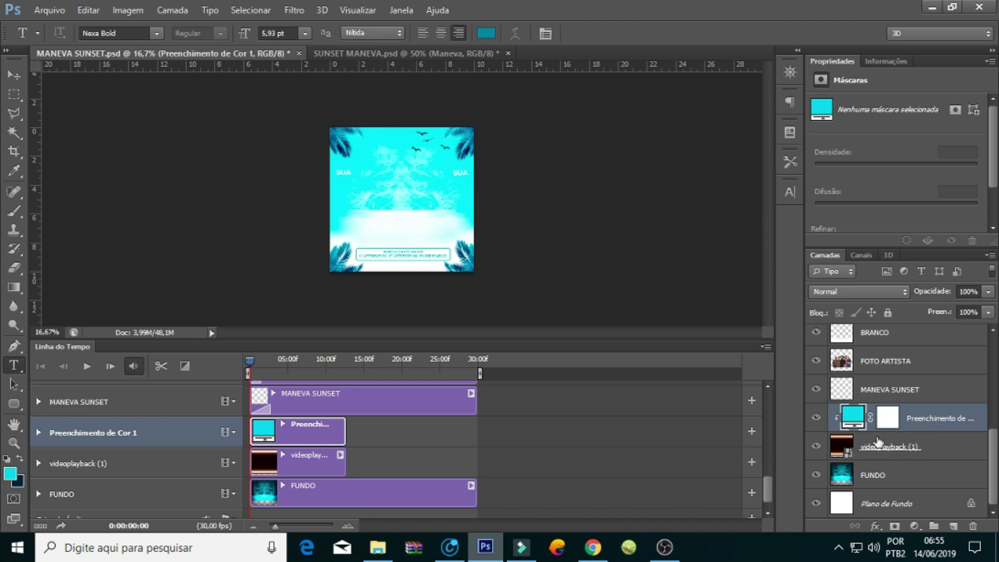
Set the fill layer's blend mode to Cor and preview the animation
{"action": "left_click", "coordinate": [860, 291]}
{"action": "left_click", "coordinate": [859, 357]}
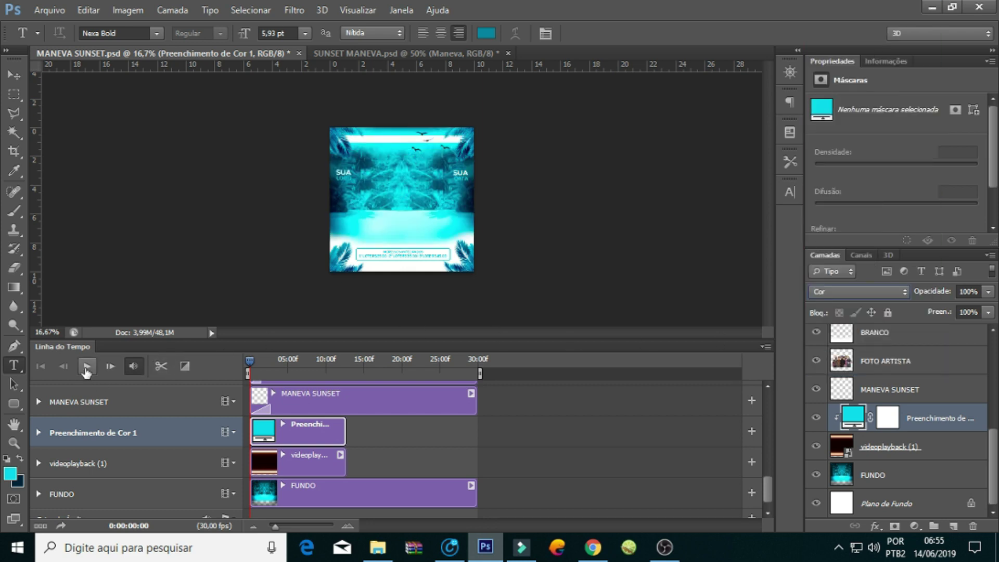
{"action": "left_click", "coordinate": [87, 366]}
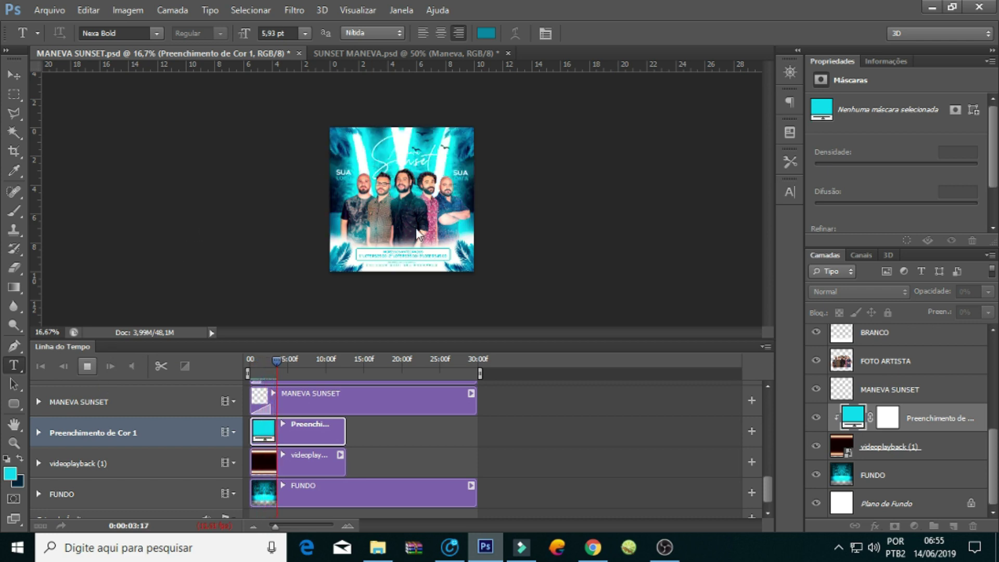
{"action": "left_click", "coordinate": [94, 363]}
{"action": "mouse_move", "coordinate": [288, 360]}
{"action": "left_mouse_down"}
{"action": "mouse_move", "coordinate": [265, 360]}
{"action": "mouse_move", "coordinate": [275, 361]}
{"action": "left_mouse_up"}
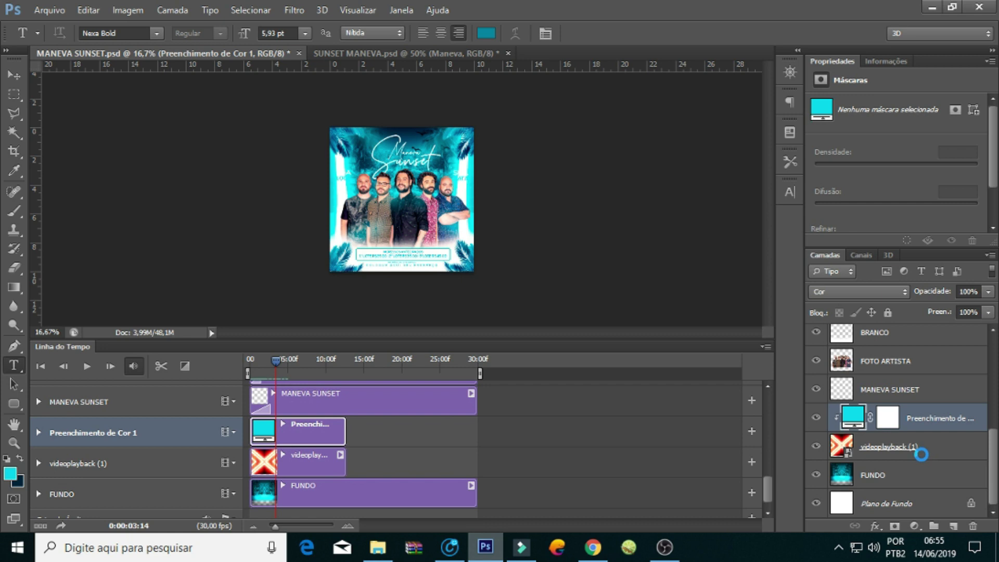
{"action": "left_click", "coordinate": [921, 454]}
Apply a 9,6-pixel Desfoque Gaussiano to videoplayback (1) and preview from the start
{"action": "left_click", "coordinate": [294, 10]}
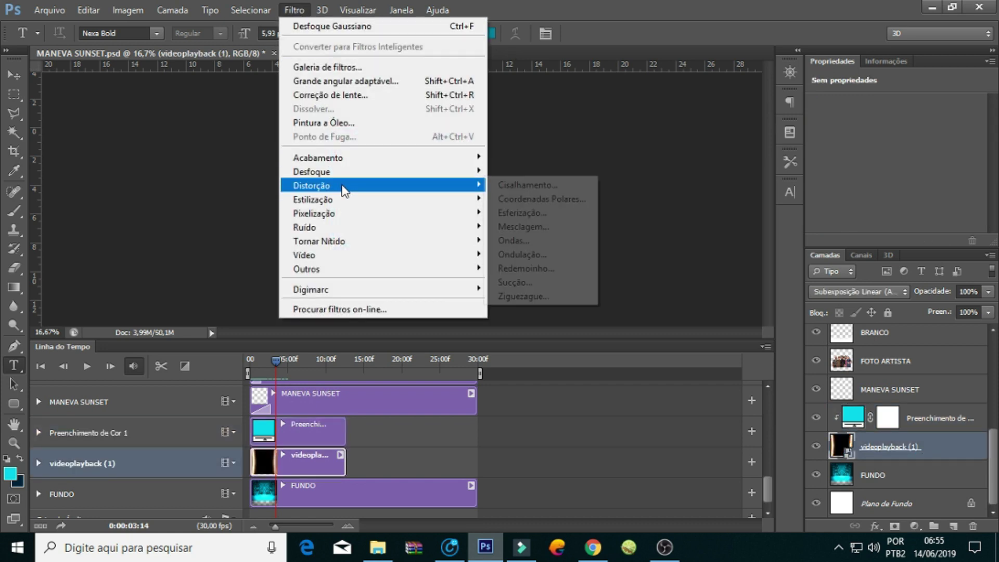
{"action": "left_click", "coordinate": [567, 303]}
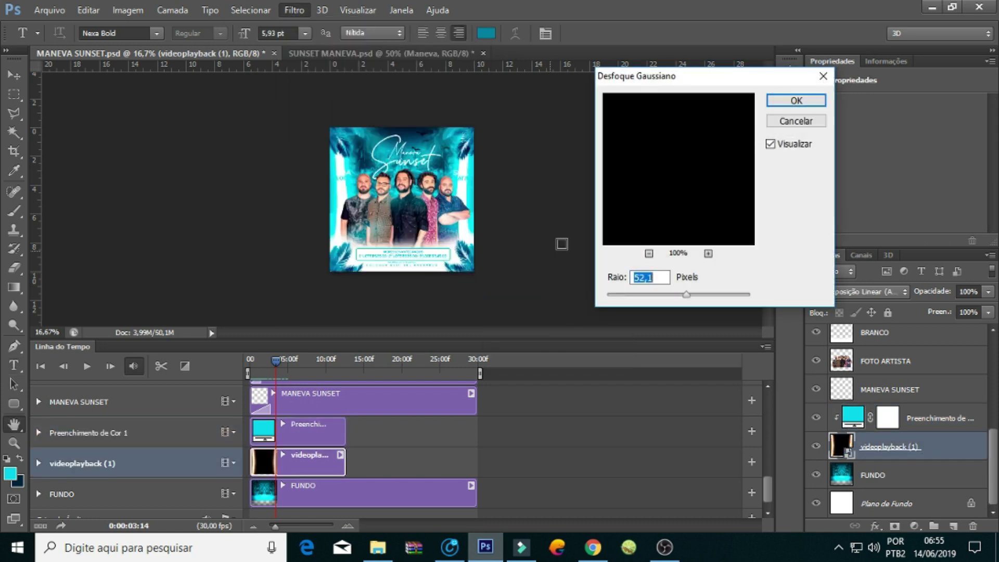
{"action": "left_click", "coordinate": [655, 295]}
{"action": "left_click", "coordinate": [661, 295]}
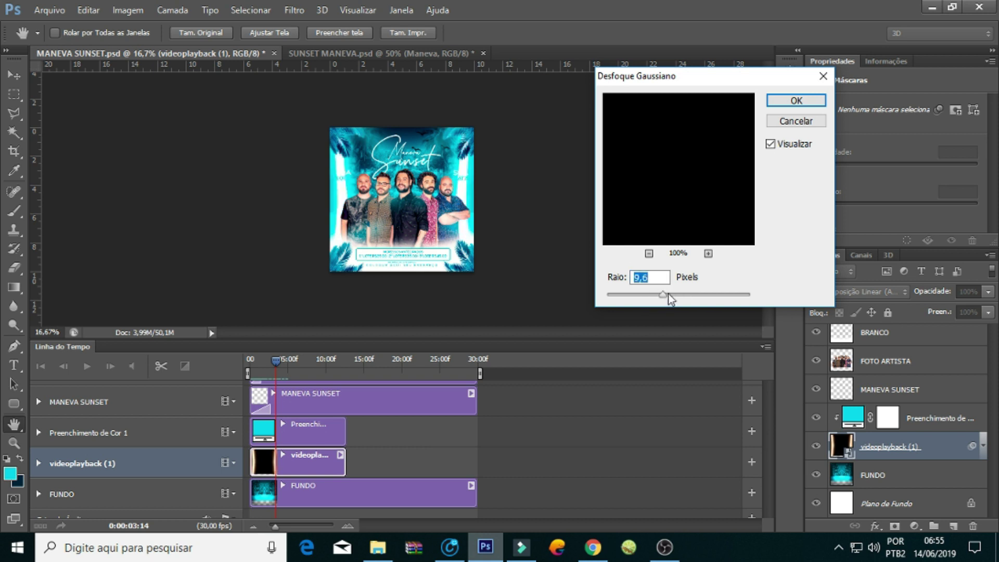
{"action": "key", "text": "Return"}
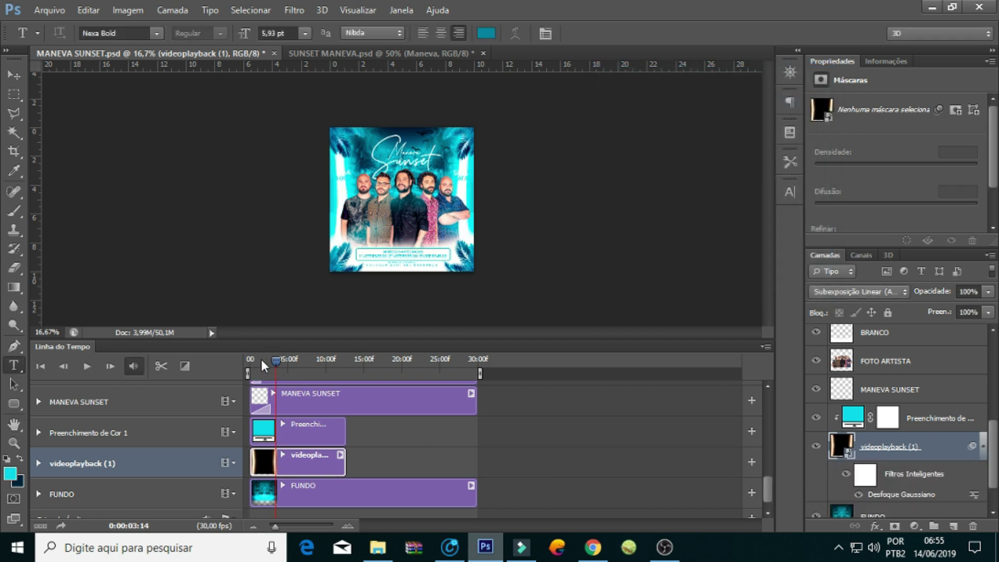
{"action": "left_click_drag", "start_coordinate": [276, 364], "coordinate": [249, 360]}
{"action": "left_click", "coordinate": [87, 366]}
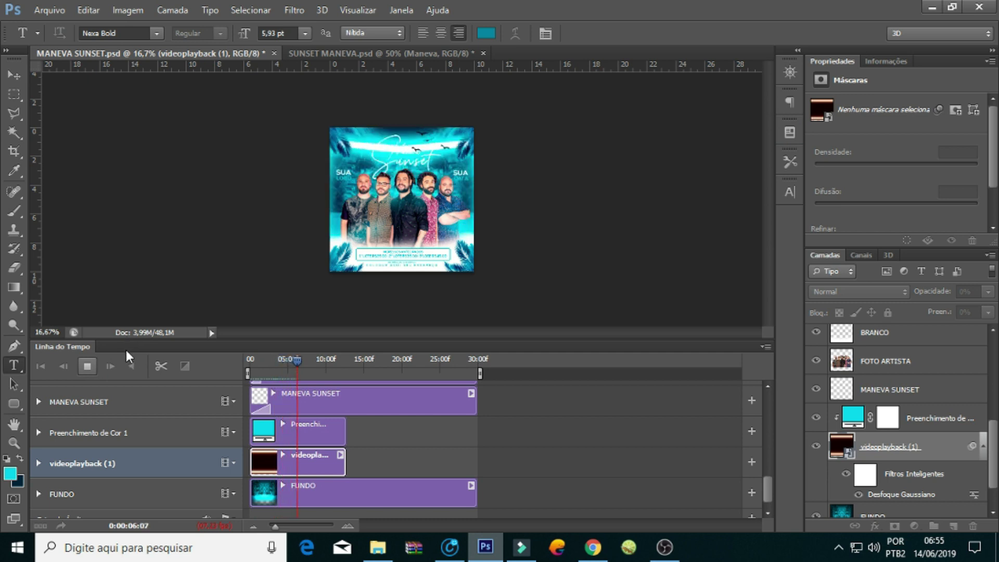
{"action": "left_click", "coordinate": [87, 367]}
{"action": "left_click", "coordinate": [927, 457]}
Lower the videoplayback (1) fill to about 28% and replay the animation from the start
{"action": "left_click", "coordinate": [988, 312]}
{"action": "mouse_move", "coordinate": [958, 328]}
{"action": "left_mouse_down"}
{"action": "mouse_move", "coordinate": [911, 330]}
{"action": "mouse_move", "coordinate": [938, 327]}
{"action": "left_mouse_up"}
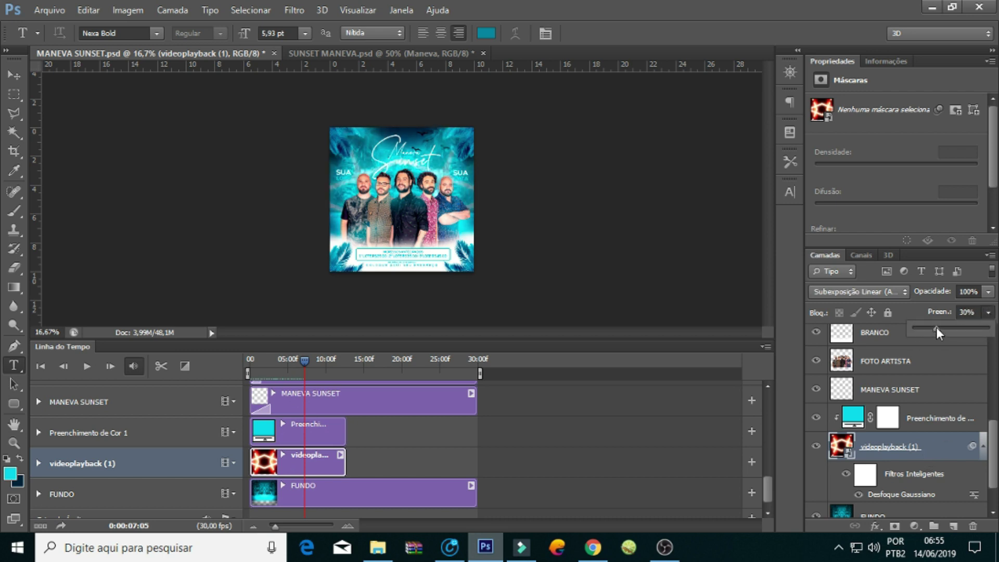
{"action": "left_click_drag", "start_coordinate": [303, 361], "coordinate": [250, 362]}
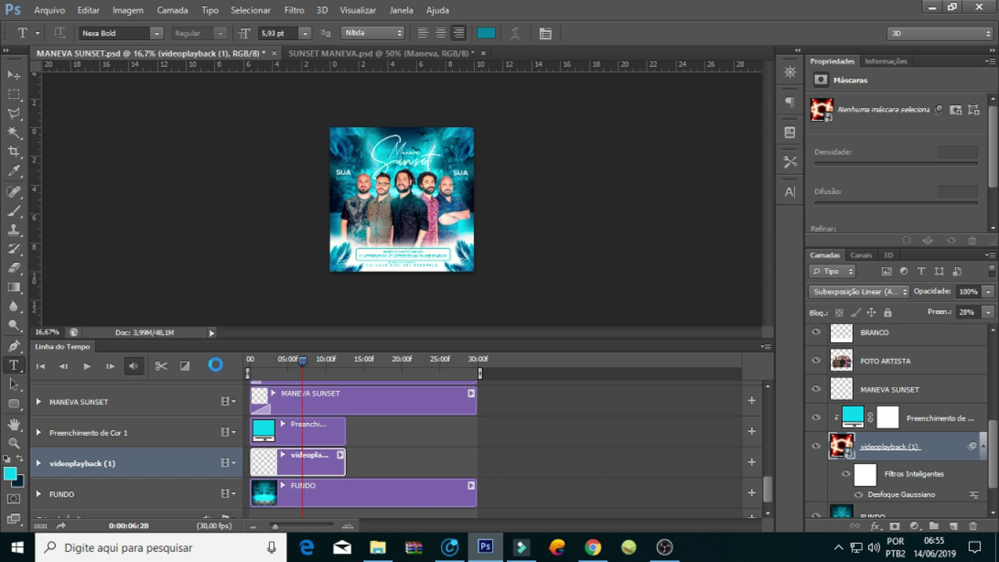
{"action": "left_click", "coordinate": [86, 367]}
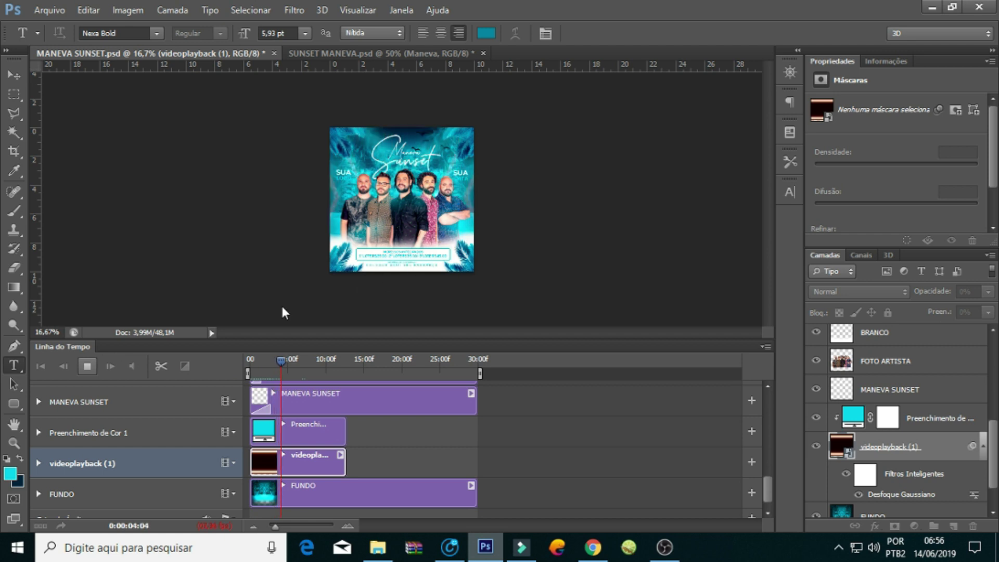
{"action": "left_click", "coordinate": [293, 10]}
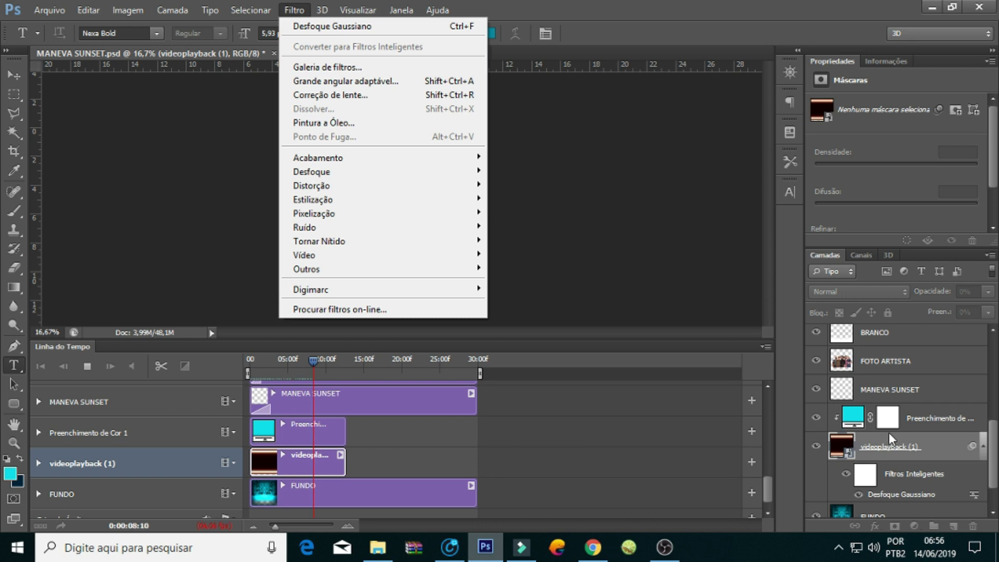
Add a second Gaussian blur of about 103 px to the videoplayback (1) overlay
{"action": "left_click", "coordinate": [912, 453]}
{"action": "left_click", "coordinate": [87, 366]}
{"action": "left_click", "coordinate": [307, 8]}
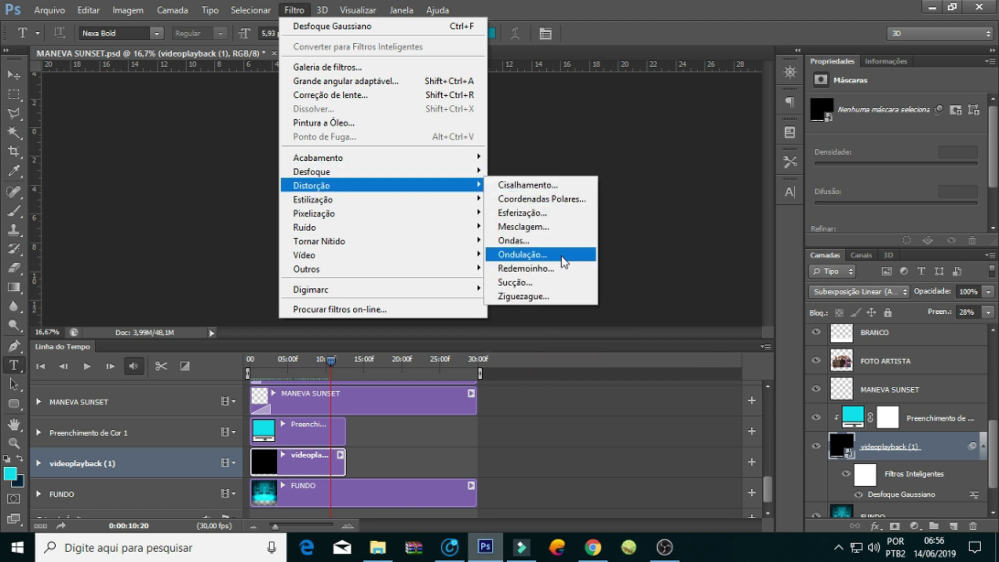
{"action": "mouse_move", "coordinate": [311, 172]}
{"action": "left_click", "coordinate": [558, 304]}
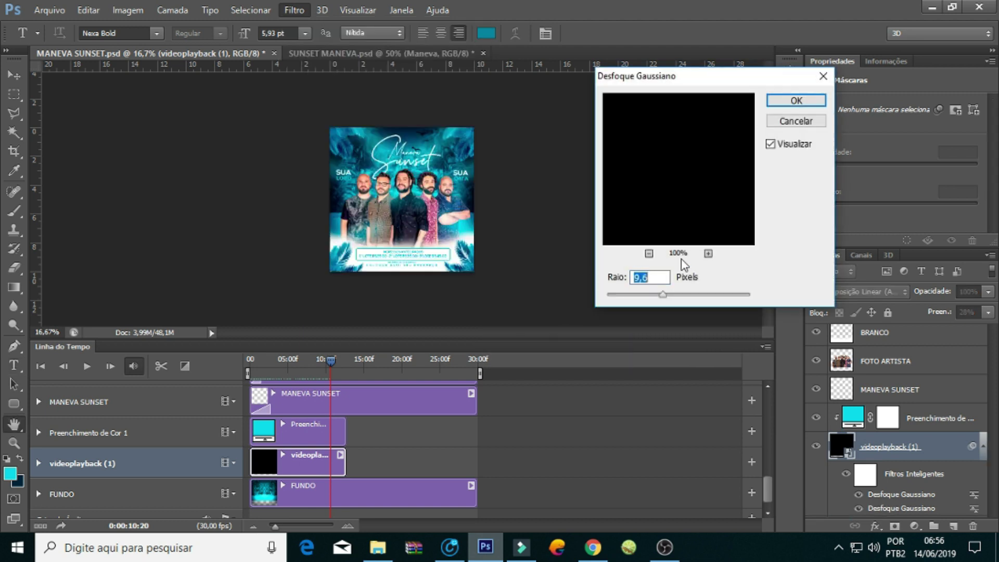
{"action": "left_click_drag", "start_coordinate": [676, 295], "coordinate": [701, 297]}
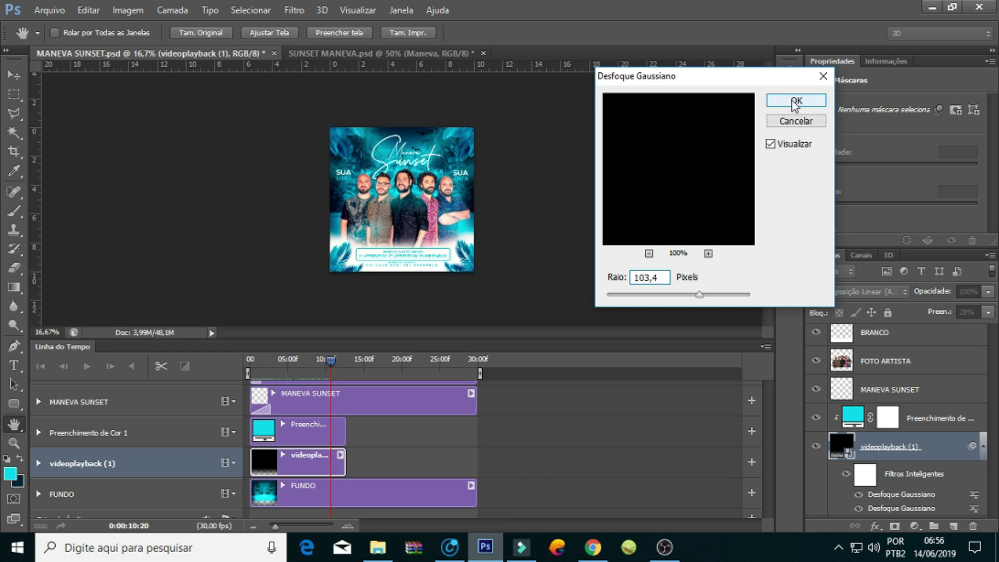
{"action": "left_click", "coordinate": [796, 101]}
Preview the animation from the start, then select the colour fill together with the video layer
{"action": "left_click_drag", "start_coordinate": [328, 364], "coordinate": [245, 364]}
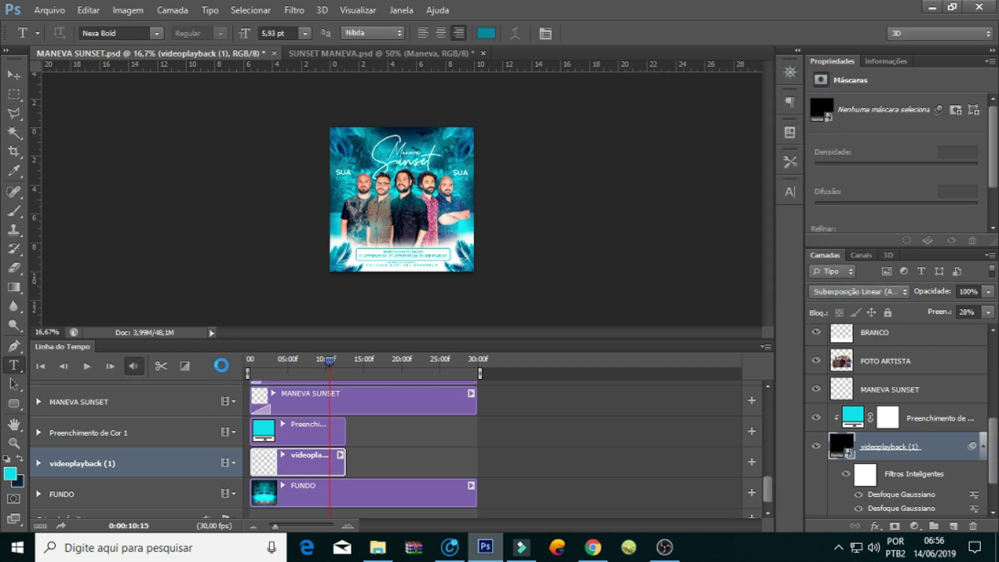
{"action": "left_click", "coordinate": [86, 367]}
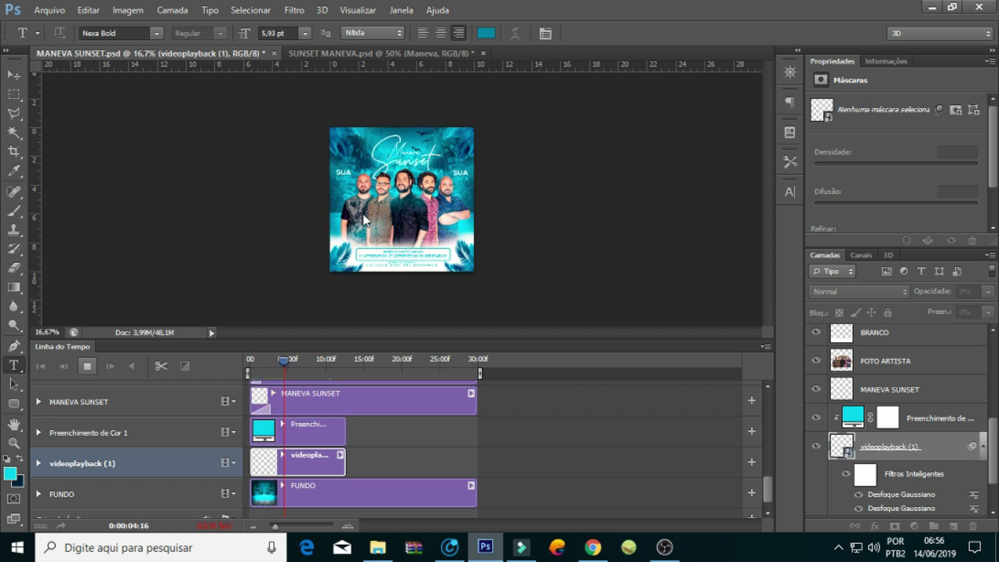
{"action": "left_click", "coordinate": [89, 370]}
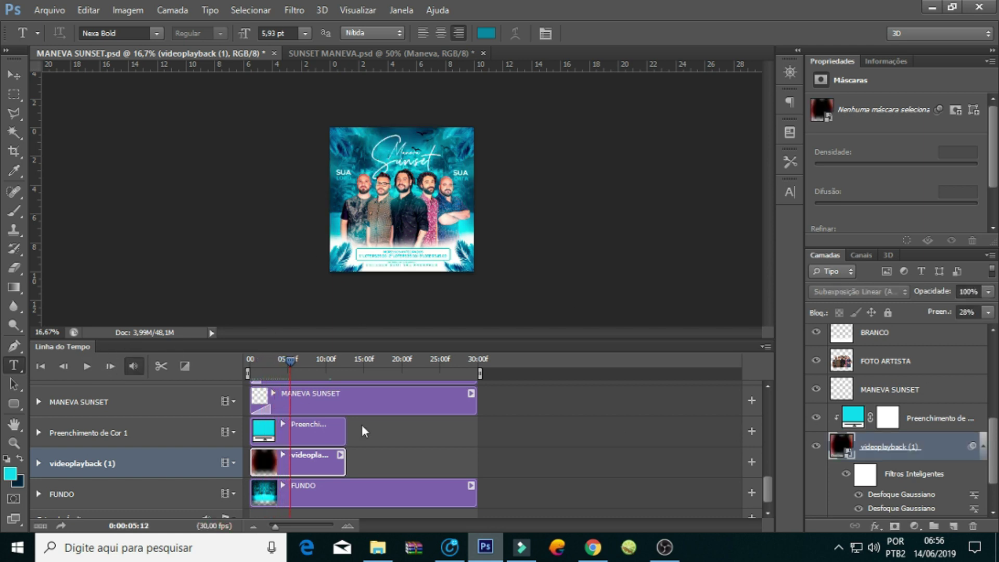
{"action": "mouse_move", "coordinate": [291, 364]}
{"action": "left_mouse_down"}
{"action": "mouse_move", "coordinate": [356, 359]}
{"action": "mouse_move", "coordinate": [345, 359]}
{"action": "mouse_move", "coordinate": [345, 396]}
{"action": "left_mouse_up"}
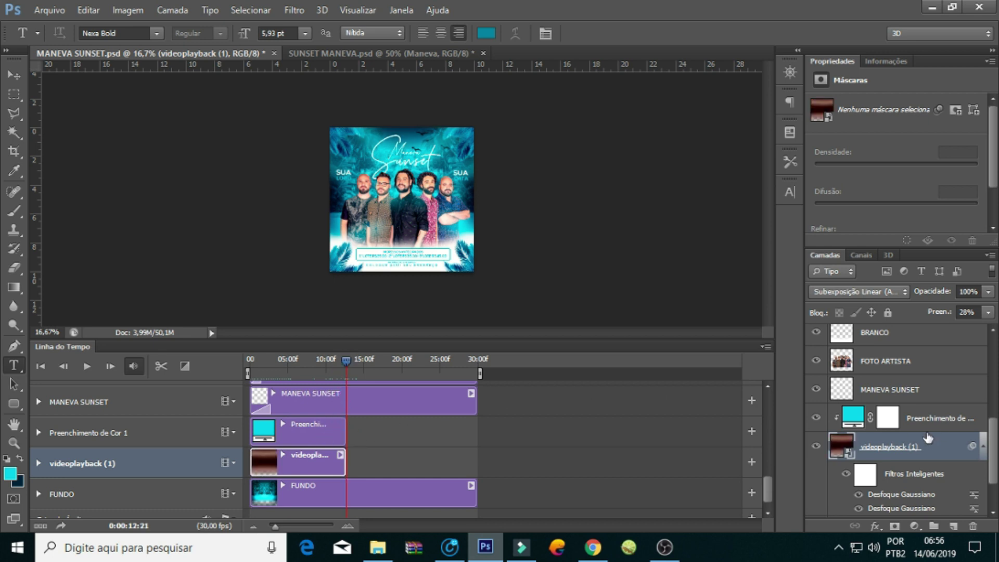
{"action": "left_click", "coordinate": [937, 422], "text": "shift"}
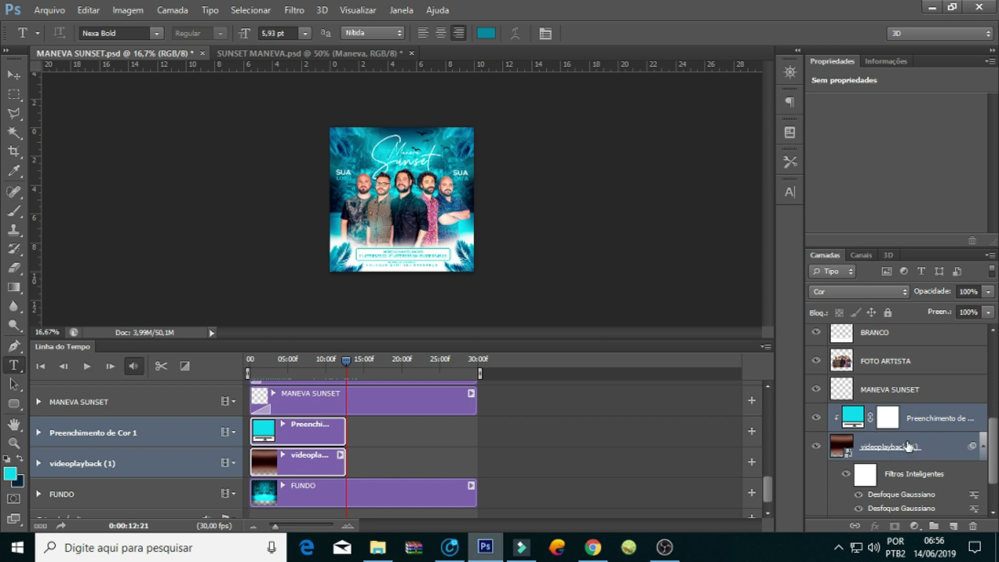
Group fill and video into Agrupar 1, then chain two copies successively along the timeline
{"action": "key", "text": "ctrl+g"}
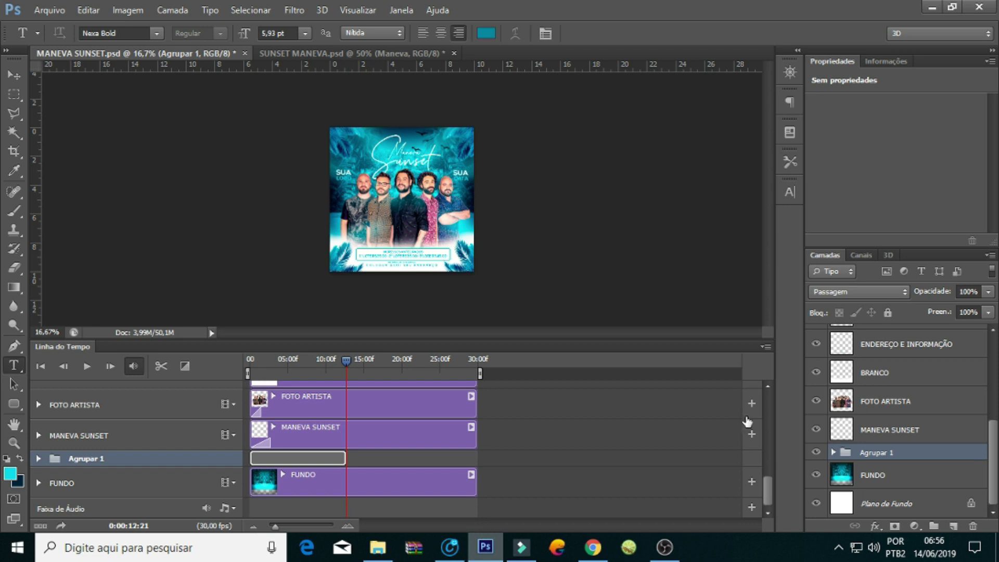
{"action": "key", "text": "ctrl+j"}
{"action": "mouse_move", "coordinate": [307, 456]}
{"action": "left_mouse_down"}
{"action": "mouse_move", "coordinate": [421, 463]}
{"action": "mouse_move", "coordinate": [404, 464]}
{"action": "left_mouse_up"}
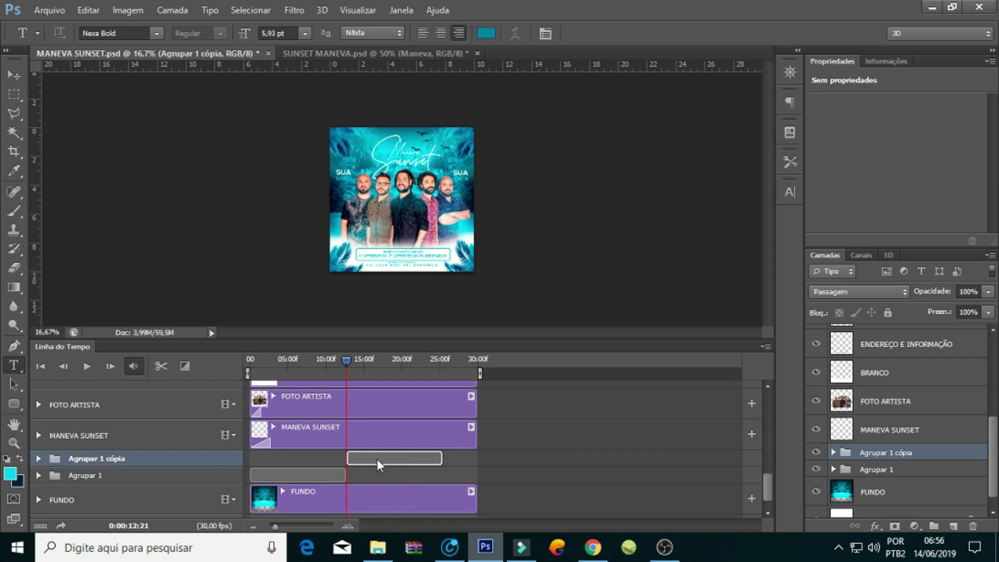
{"action": "key", "text": "ctrl+j"}
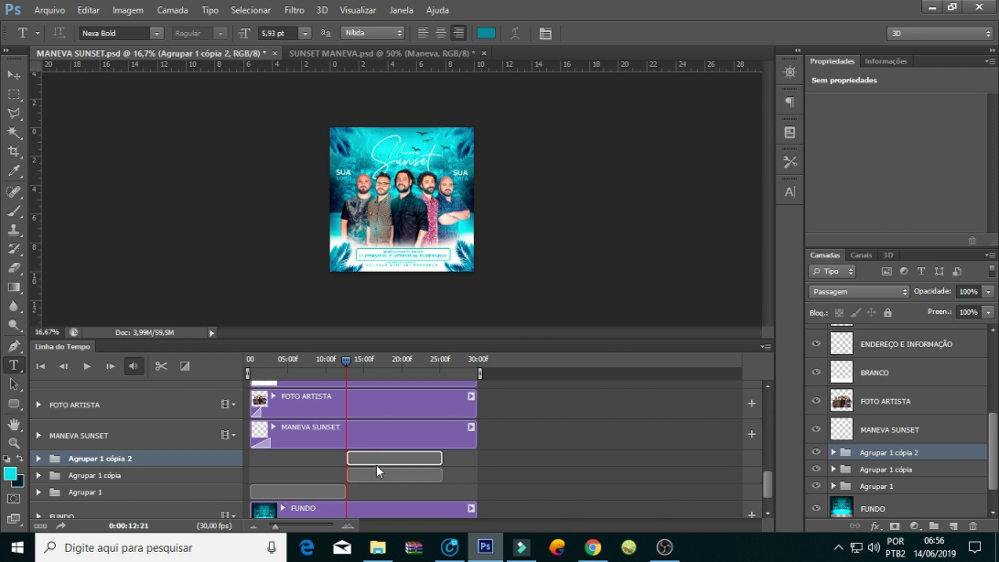
{"action": "left_click_drag", "start_coordinate": [378, 457], "coordinate": [472, 454]}
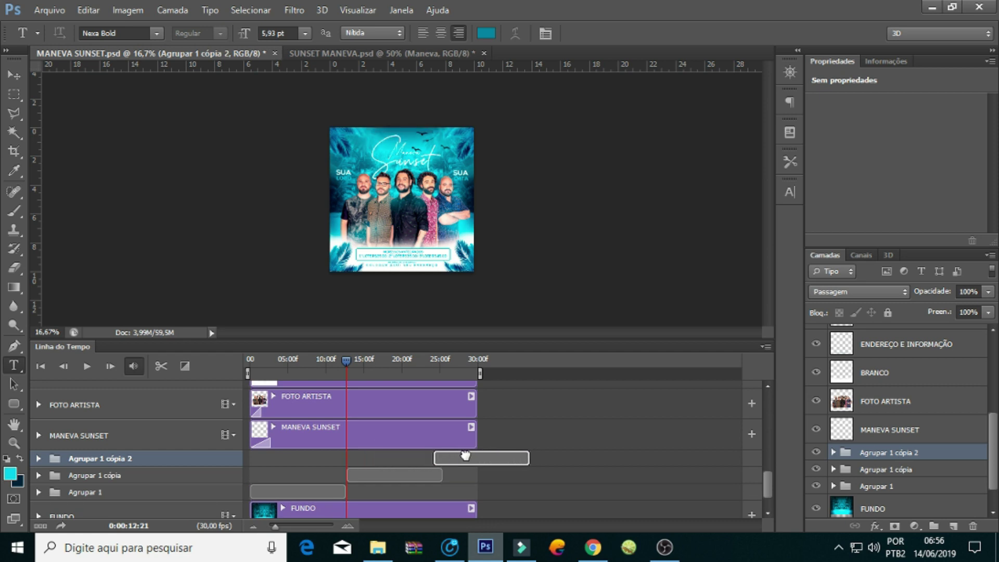
{"action": "left_click_drag", "start_coordinate": [465, 456], "coordinate": [461, 456]}
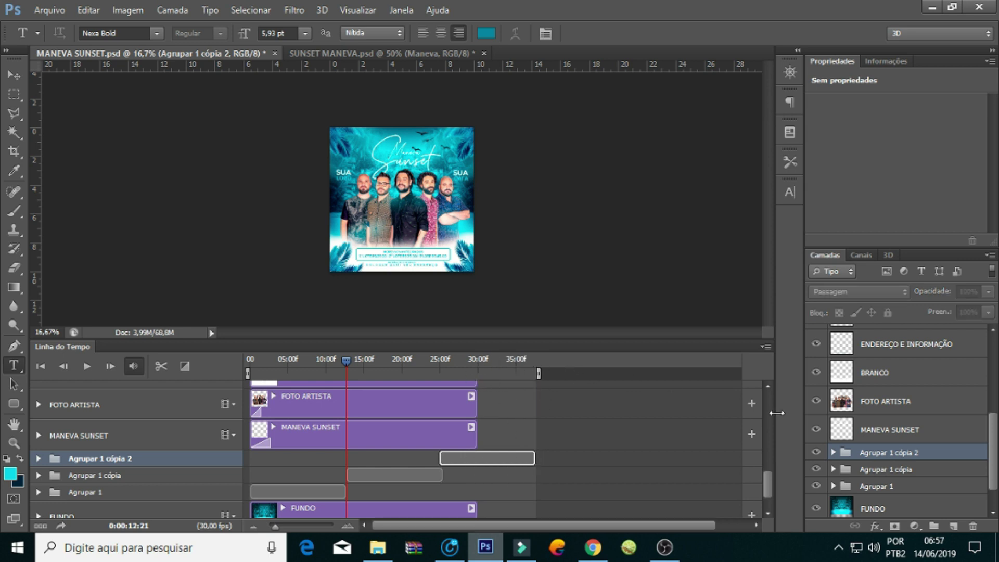
Cut the Agrupar 1 cópia 2 videoplayback (1) clip at 30 seconds and delete the remainder
{"action": "left_click", "coordinate": [833, 452]}
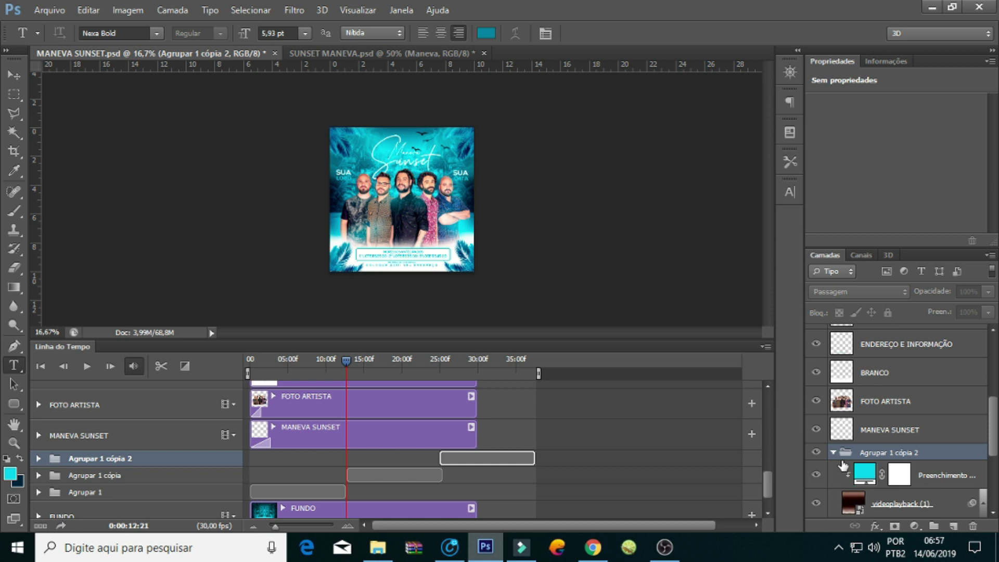
{"action": "left_click_drag", "start_coordinate": [479, 368], "coordinate": [475, 360]}
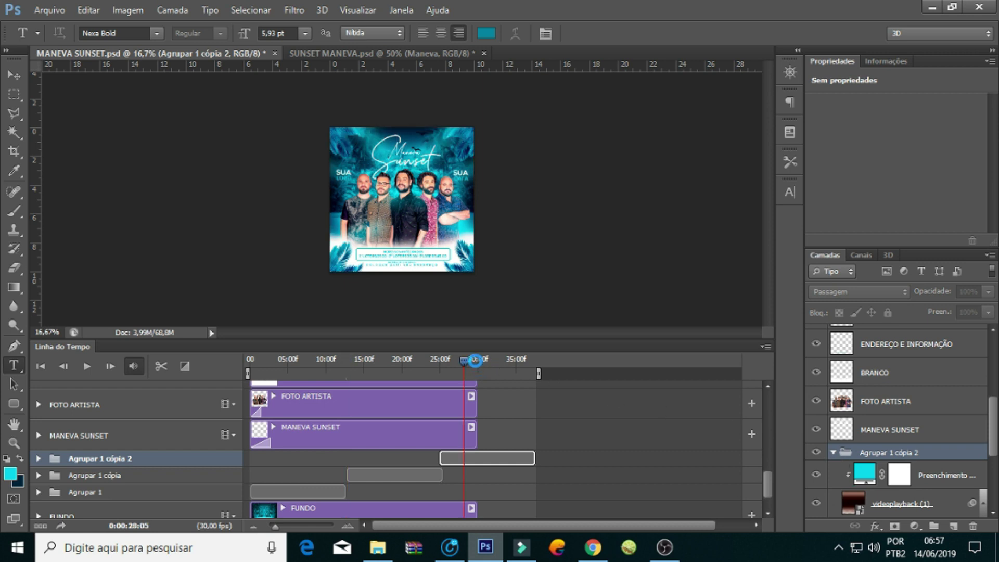
{"action": "scroll", "coordinate": [54, 423], "scroll_direction": "down", "scroll_amount": 2}
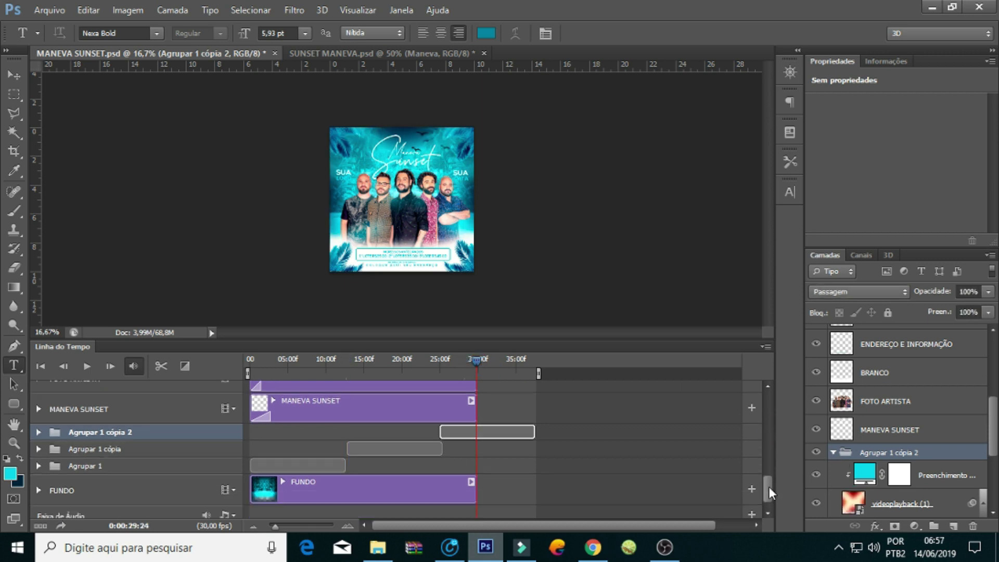
{"action": "left_click", "coordinate": [39, 426]}
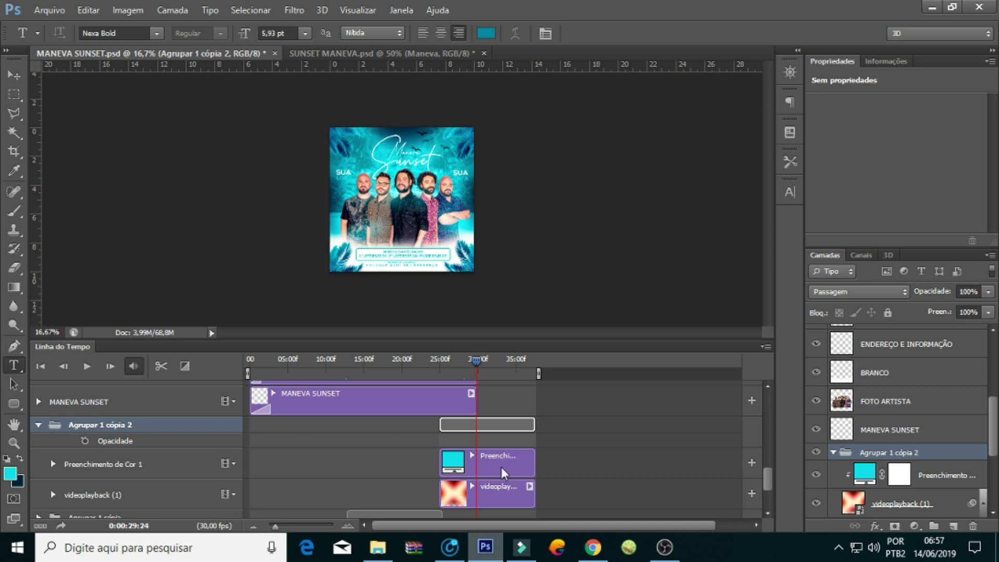
{"action": "left_click", "coordinate": [162, 366]}
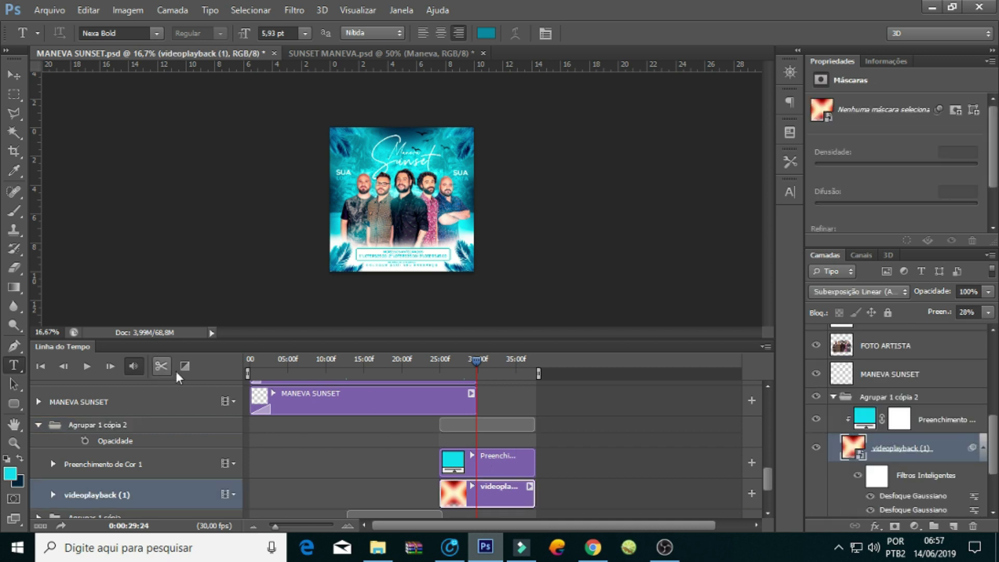
{"action": "left_click", "coordinate": [161, 366]}
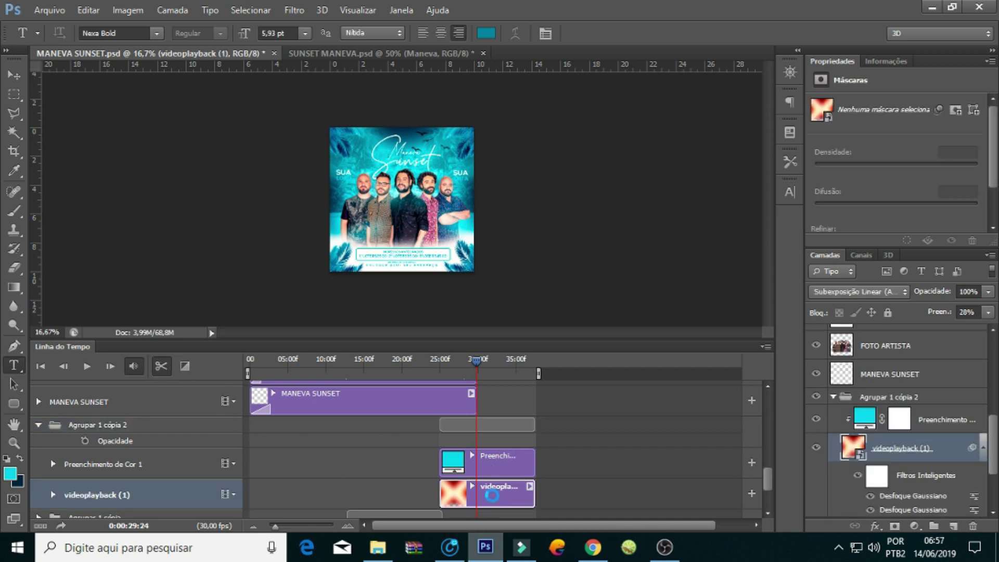
{"action": "key", "text": "Delete"}
Cut Preenchimento de Cor 1 at 30 seconds, delete the rest, and clip it to the video
{"action": "left_click", "coordinate": [497, 465]}
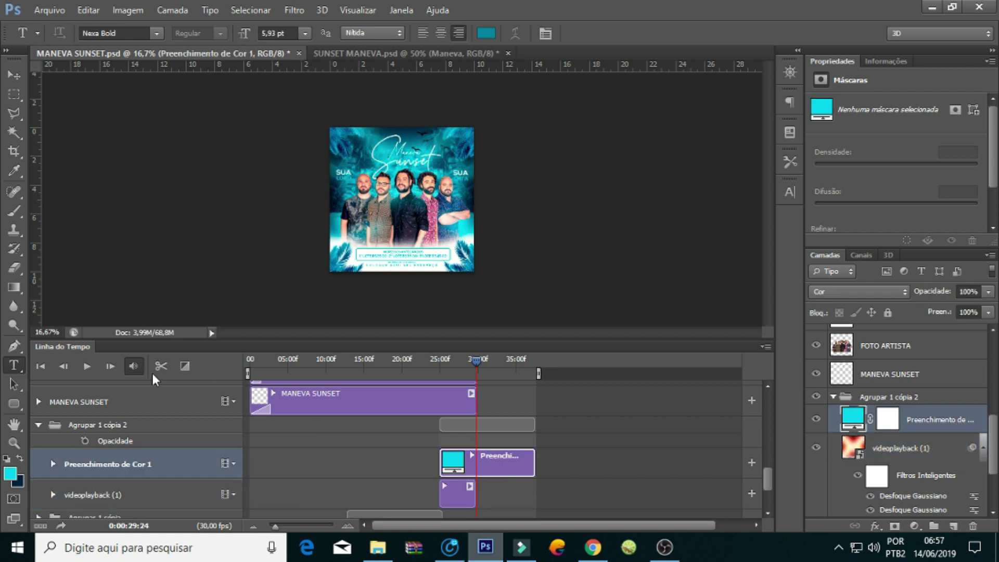
{"action": "left_click", "coordinate": [167, 368]}
{"action": "key", "text": "Delete"}
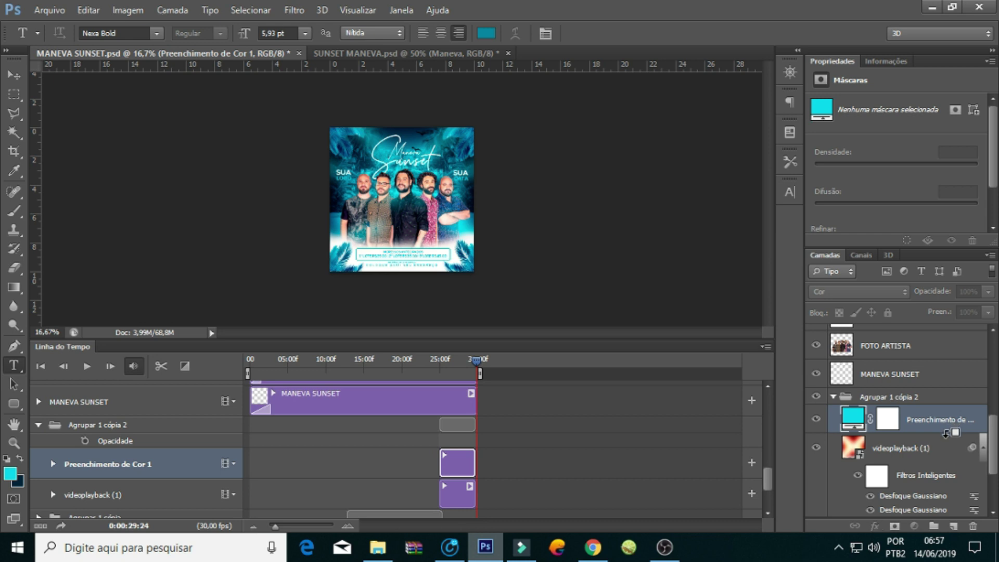
{"action": "left_click", "coordinate": [910, 432], "text": "alt"}
{"action": "mouse_move", "coordinate": [769, 477]}
{"action": "left_mouse_down"}
{"action": "mouse_move", "coordinate": [761, 394]}
{"action": "mouse_move", "coordinate": [768, 500]}
{"action": "left_mouse_up"}
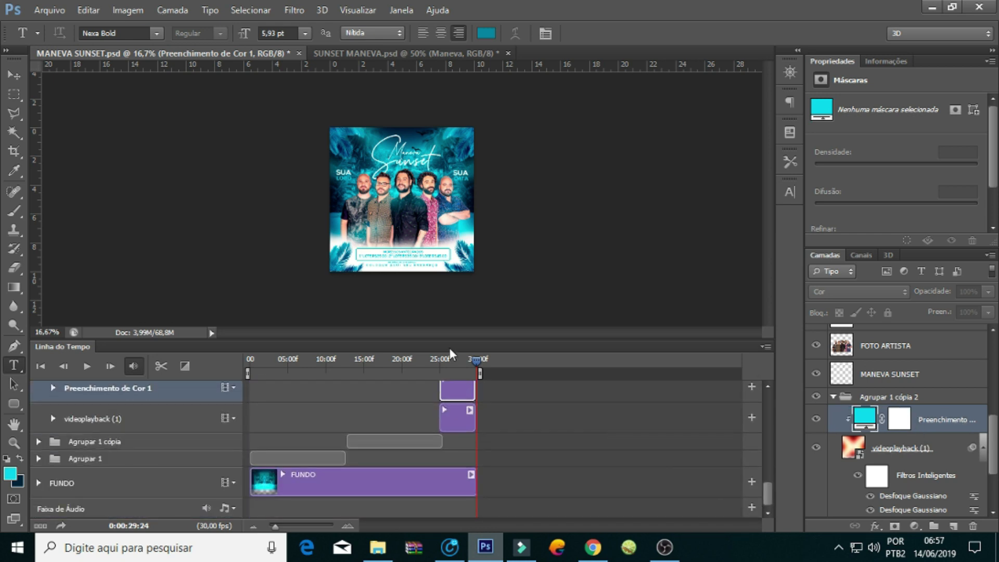
Play the whole animation from the first frame, then stop and rewind to 0:00:00:00
{"action": "left_click", "coordinate": [249, 367]}
{"action": "left_click", "coordinate": [86, 367]}
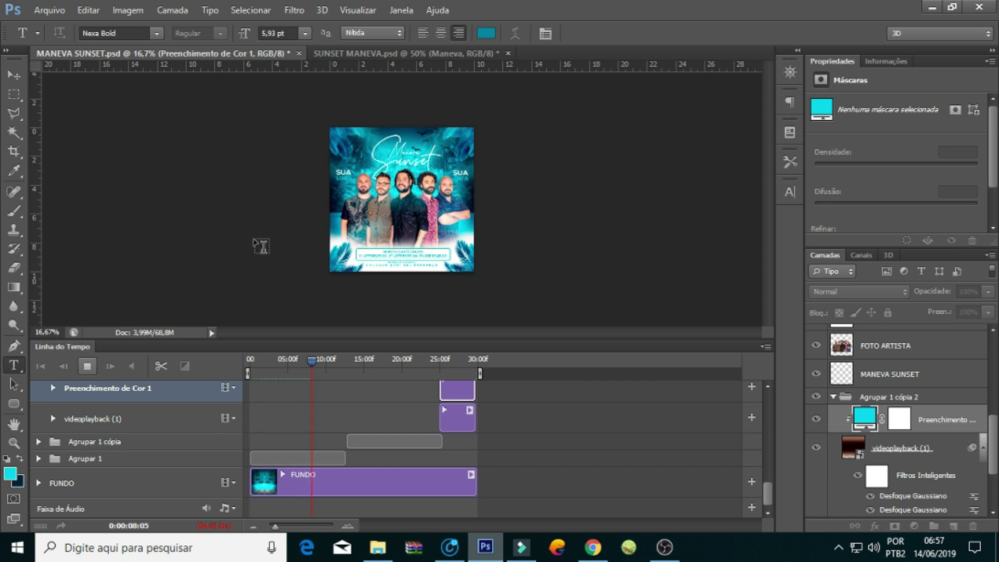
{"action": "left_click", "coordinate": [86, 366]}
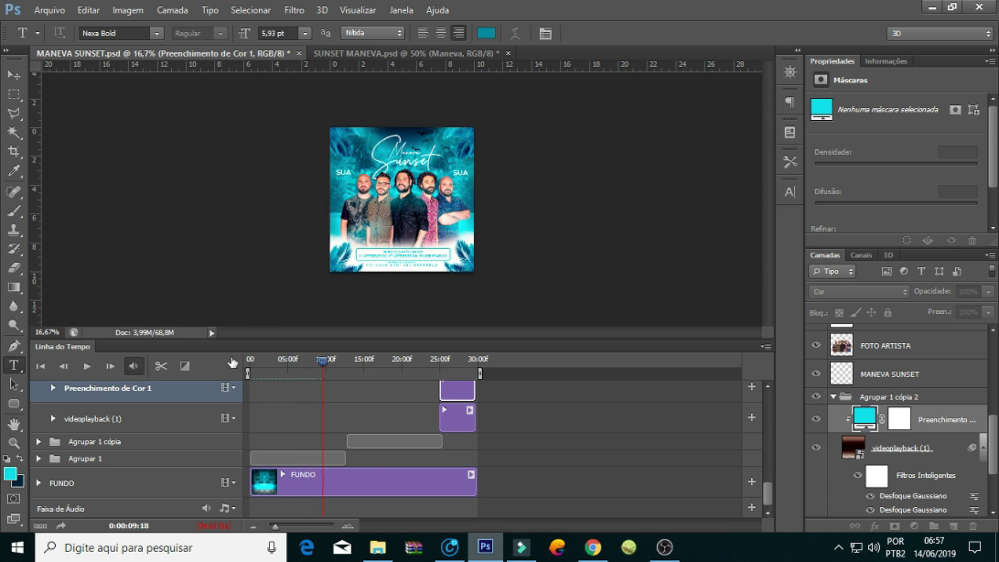
{"action": "left_click", "coordinate": [250, 362]}
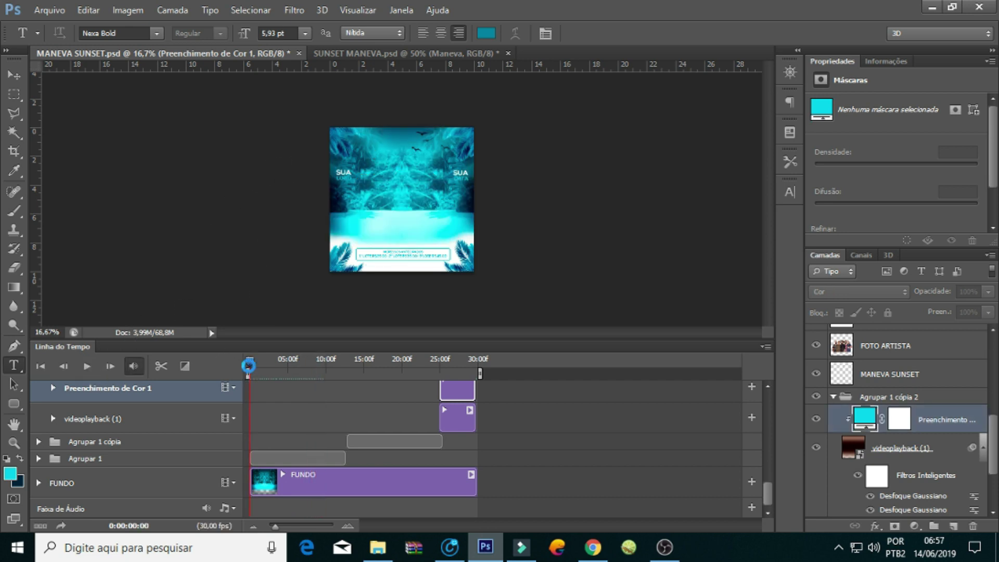
Add videoplayback from Desktop > SUNSET MANEVA as an audio clip and play the animation
{"action": "left_click", "coordinate": [225, 512]}
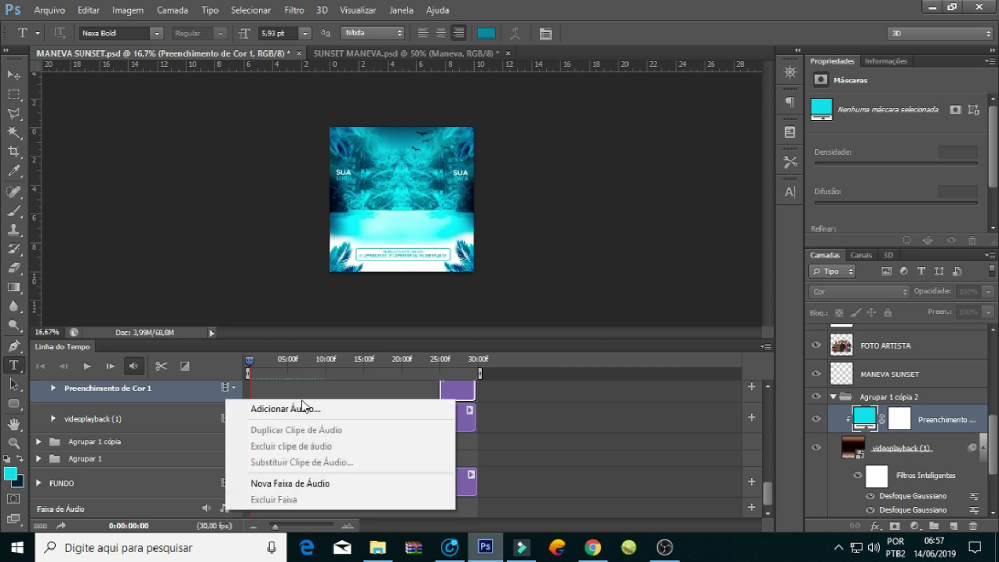
{"action": "left_click", "coordinate": [302, 407]}
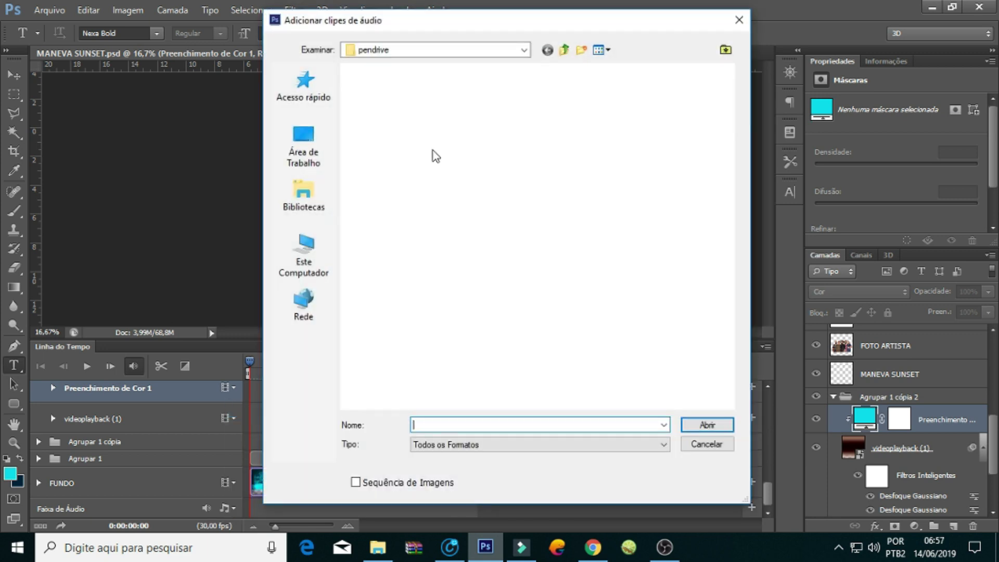
{"action": "left_click", "coordinate": [304, 149]}
{"action": "scroll", "coordinate": [630, 208], "scroll_direction": "down", "scroll_amount": 10}
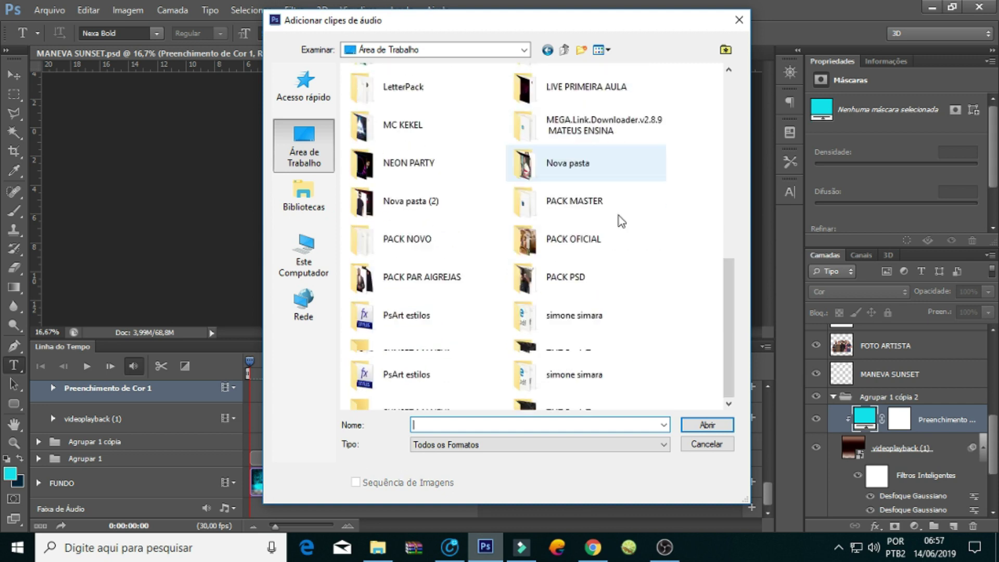
{"action": "double_click", "coordinate": [403, 349]}
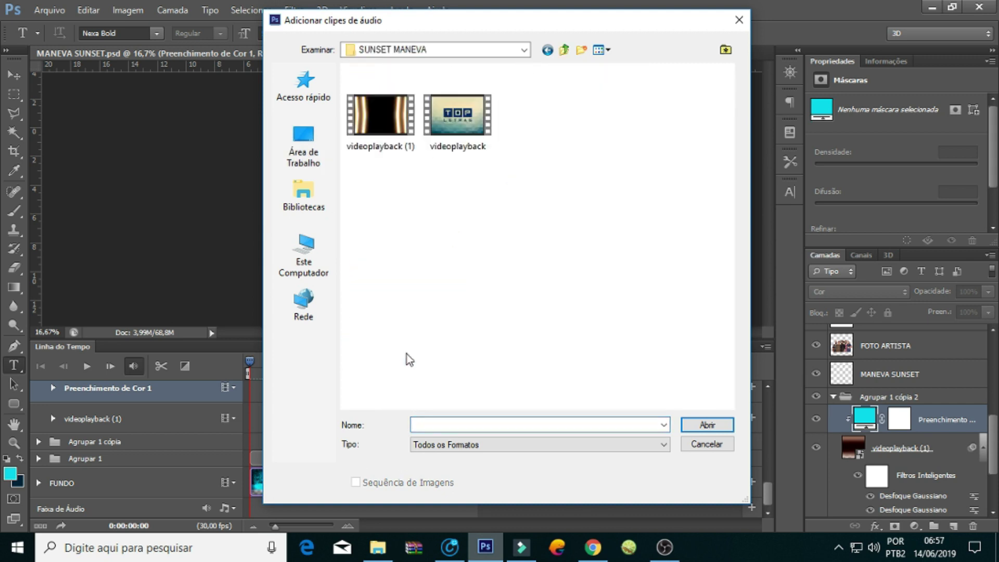
{"action": "double_click", "coordinate": [467, 165]}
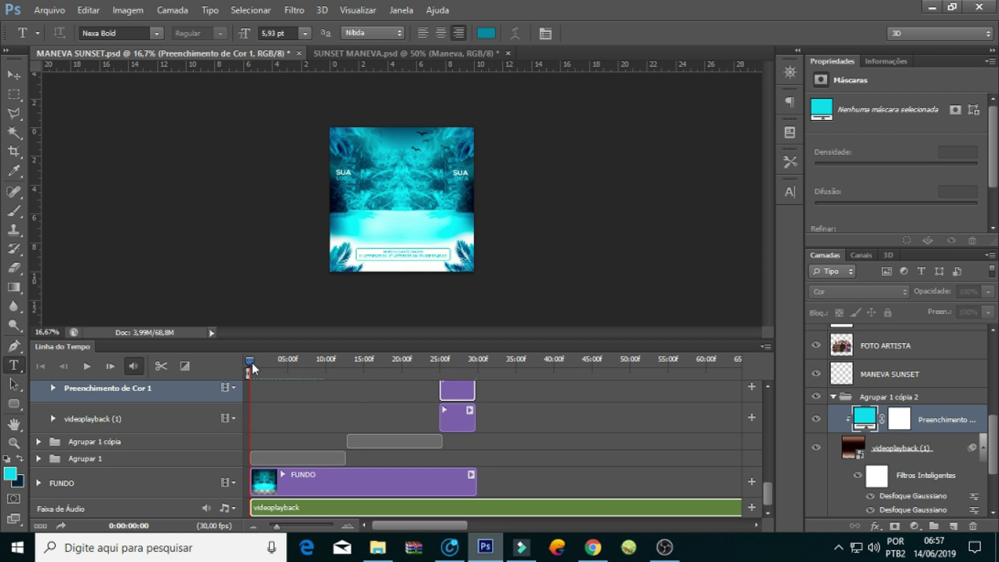
{"action": "left_click", "coordinate": [87, 366]}
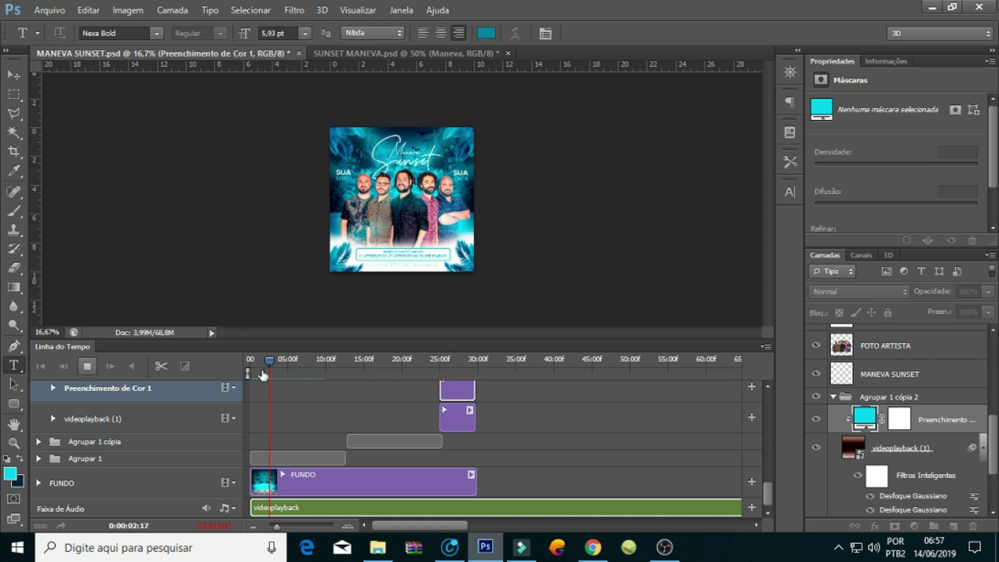
Preview the soundtrack from about 16 and 10 seconds, undoing an accidental audio split
{"action": "left_click", "coordinate": [375, 360]}
{"action": "left_click", "coordinate": [85, 366]}
{"action": "left_click", "coordinate": [85, 366]}
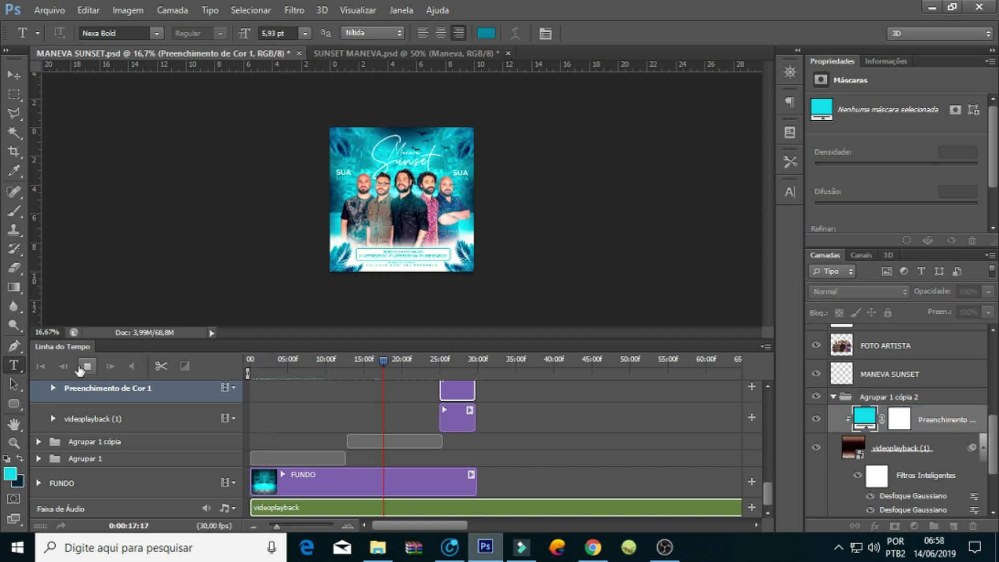
{"action": "left_click", "coordinate": [82, 367]}
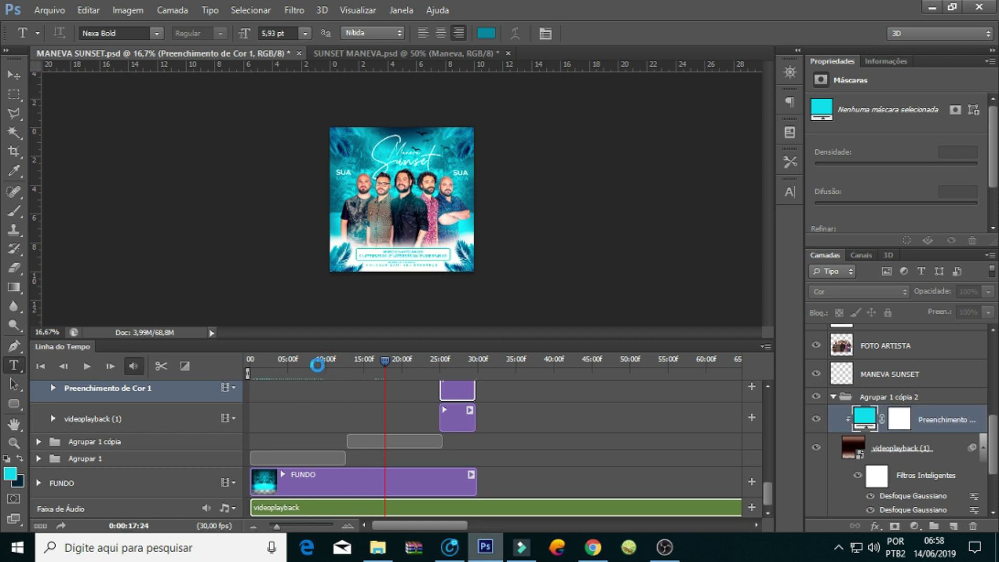
{"action": "left_click", "coordinate": [327, 360]}
{"action": "left_click", "coordinate": [87, 367]}
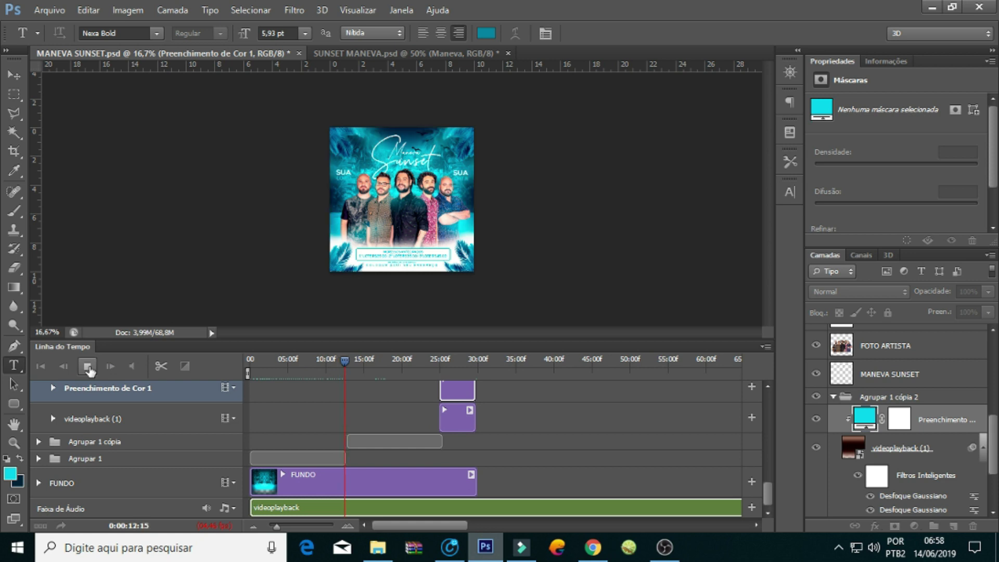
{"action": "left_click", "coordinate": [87, 367]}
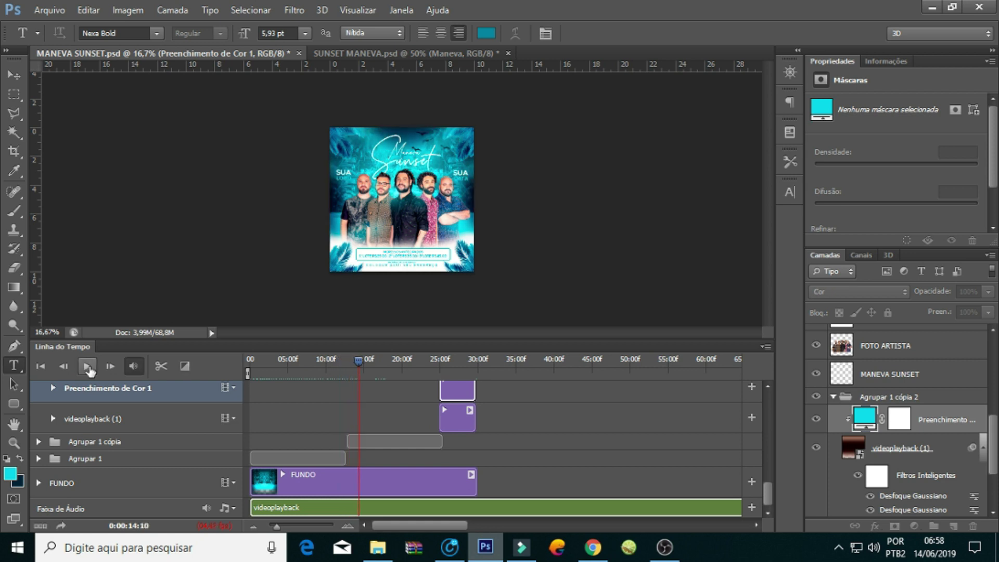
{"action": "left_click", "coordinate": [161, 367]}
{"action": "key", "text": "ctrl+z"}
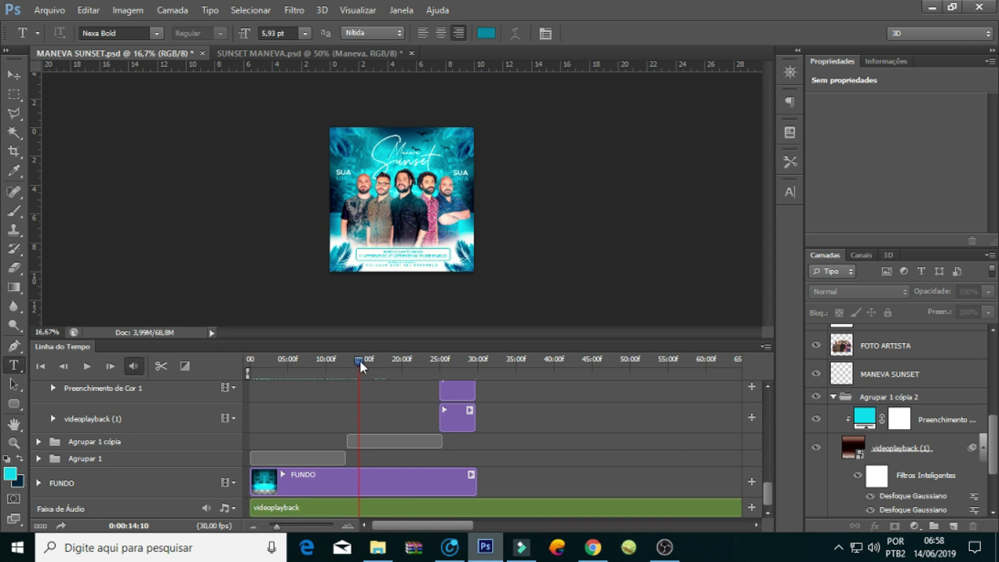
Replay from the start, then split the videoplayback audio clip at the 30-second mark
{"action": "left_click_drag", "start_coordinate": [339, 361], "coordinate": [247, 360]}
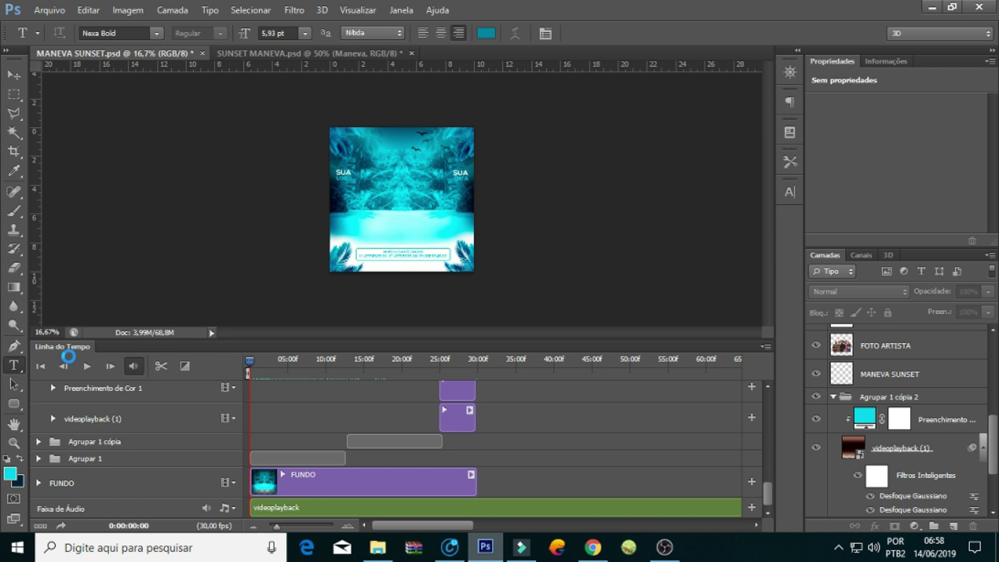
{"action": "left_click", "coordinate": [86, 365]}
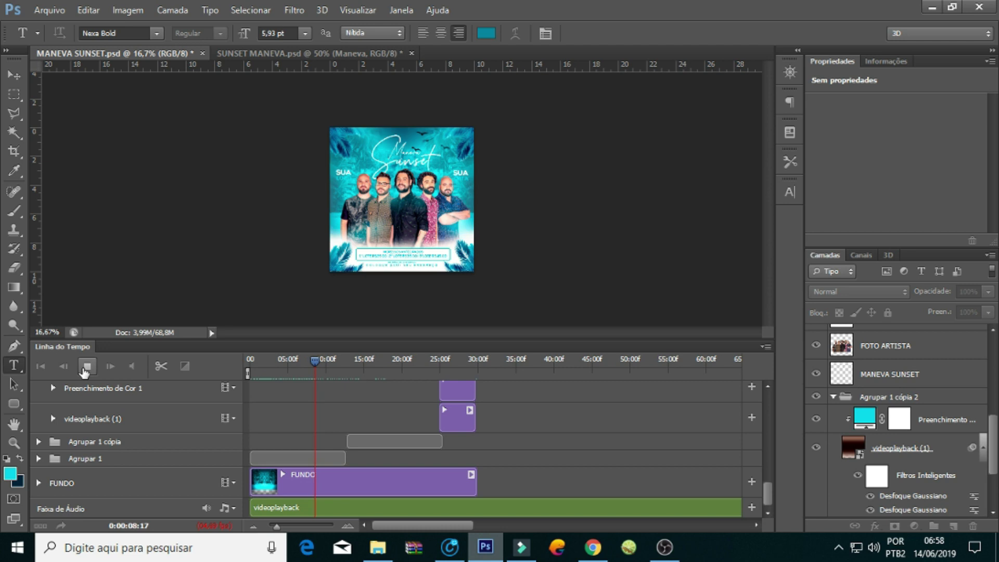
{"action": "left_click", "coordinate": [86, 367]}
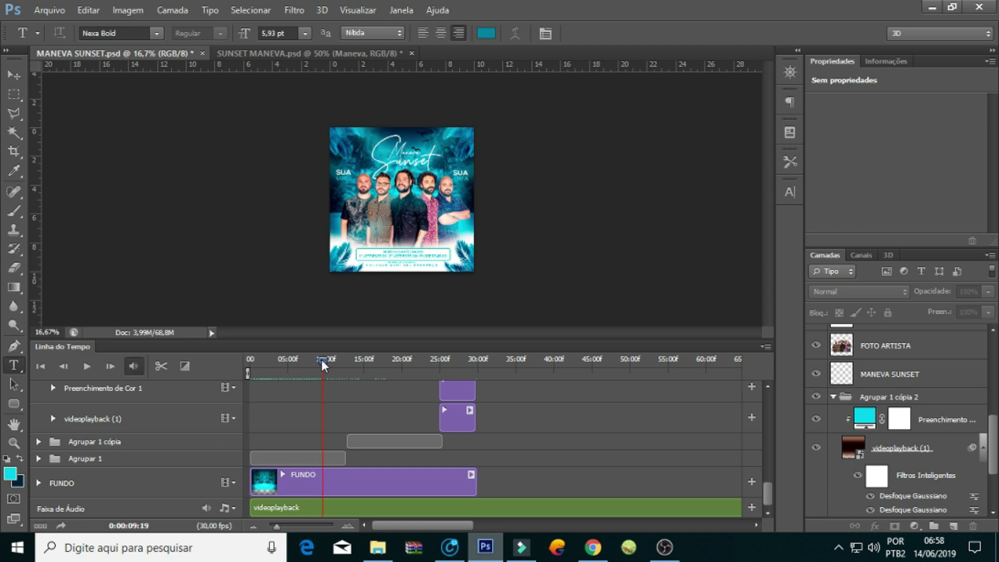
{"action": "left_click_drag", "start_coordinate": [464, 360], "coordinate": [475, 360]}
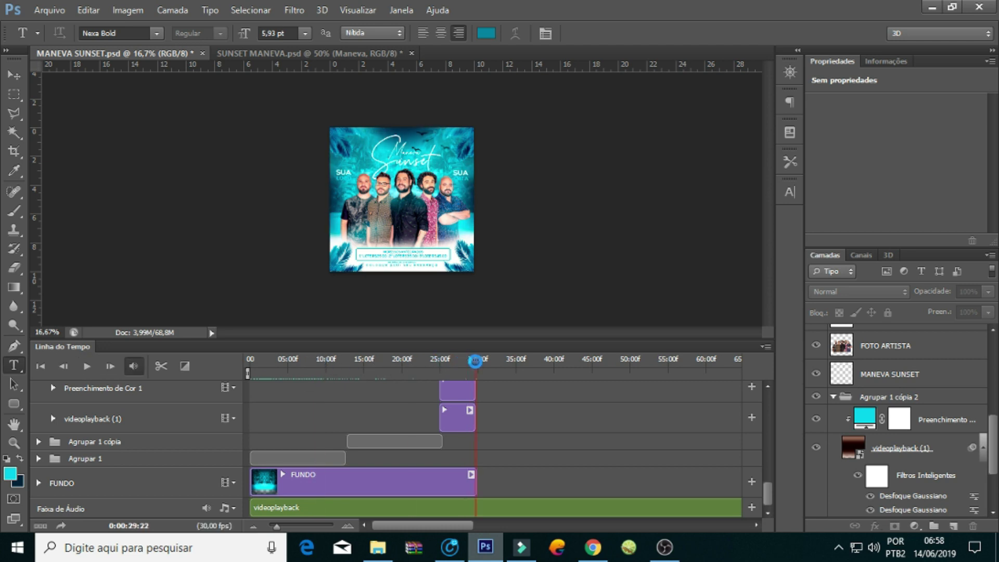
{"action": "left_click", "coordinate": [494, 513]}
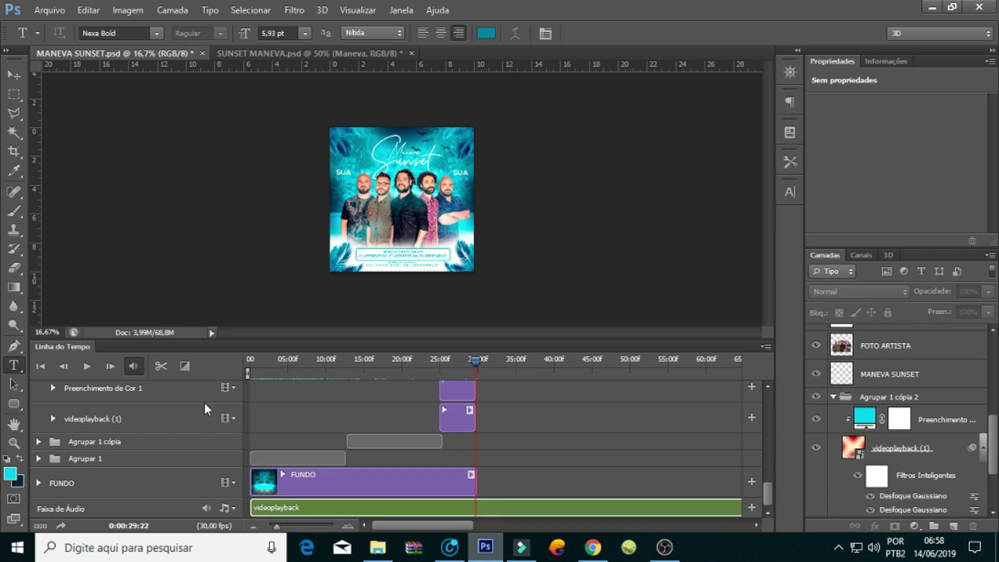
{"action": "left_click", "coordinate": [168, 368]}
Delete the audio past 30 seconds, trim its end to the playhead, and replay from 28:08
{"action": "left_click", "coordinate": [551, 512]}
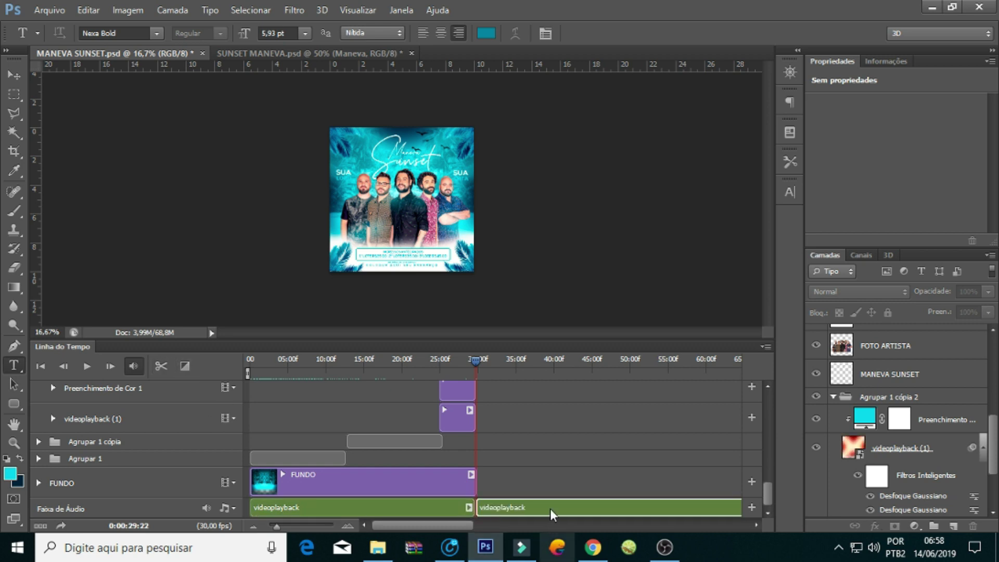
{"action": "key", "text": "Delete"}
{"action": "left_click_drag", "start_coordinate": [472, 509], "coordinate": [475, 509]}
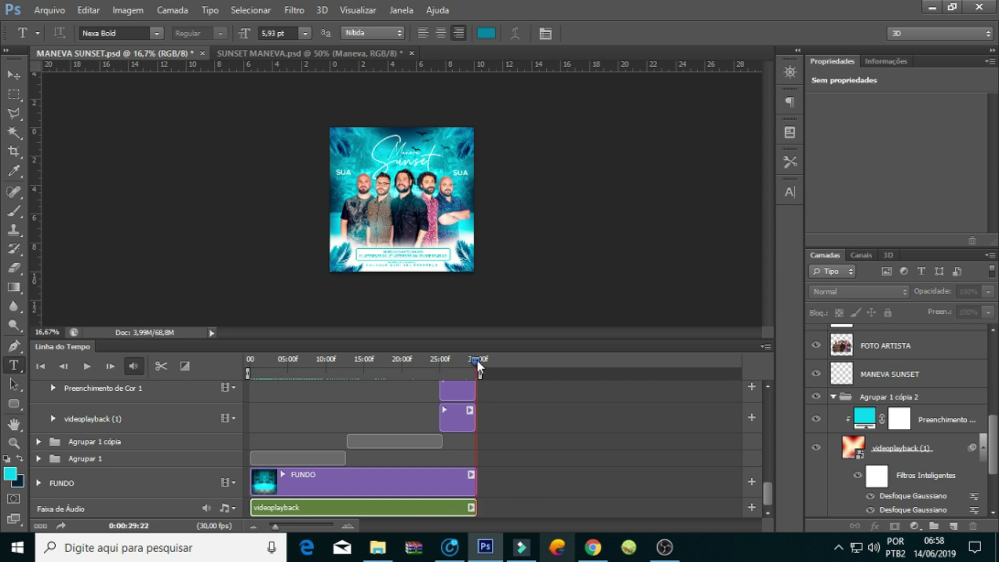
{"action": "left_click_drag", "start_coordinate": [478, 363], "coordinate": [465, 363]}
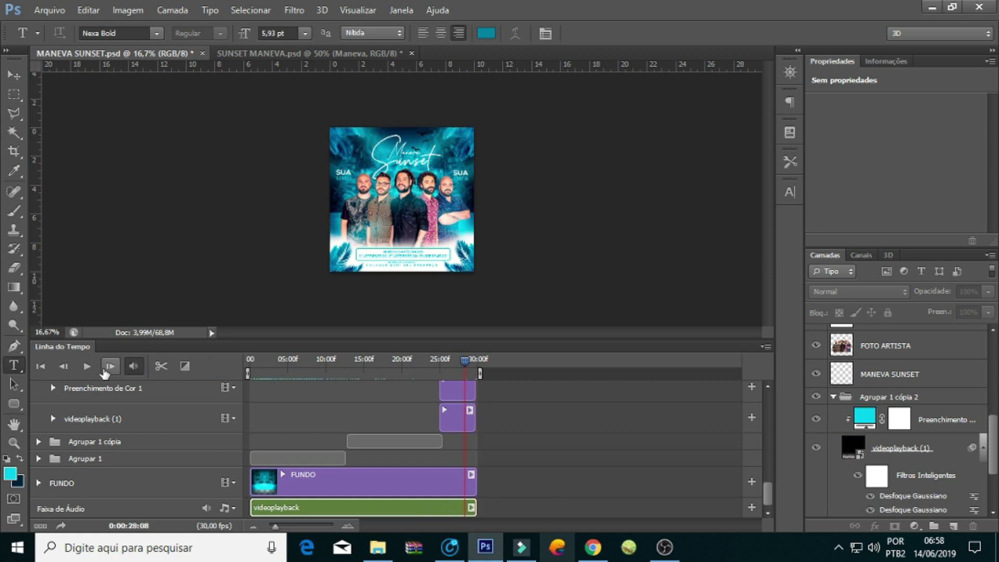
{"action": "left_click", "coordinate": [87, 367]}
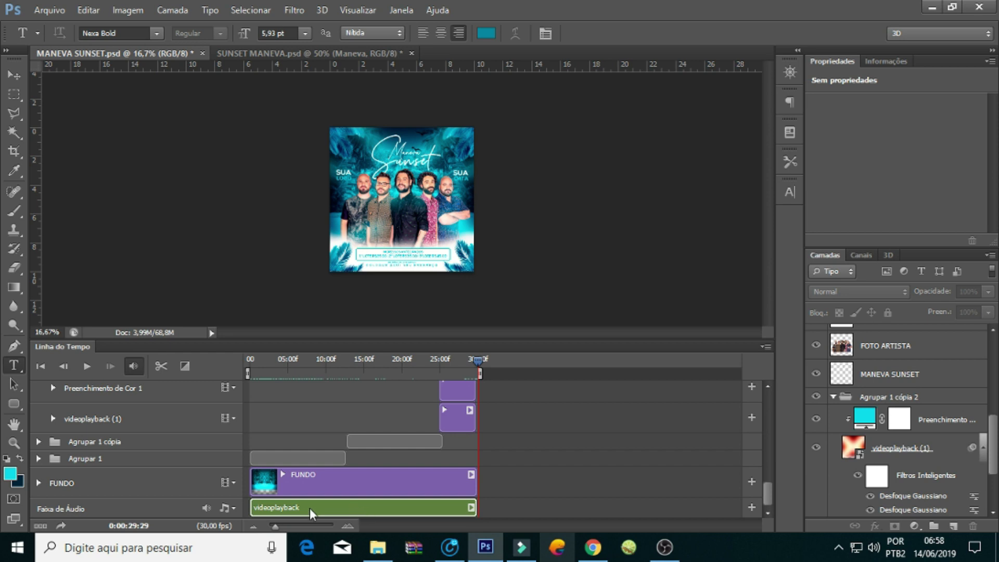
Give the videoplayback audio clip a fade-out of about 4.77 seconds
{"action": "right_click", "coordinate": [327, 509]}
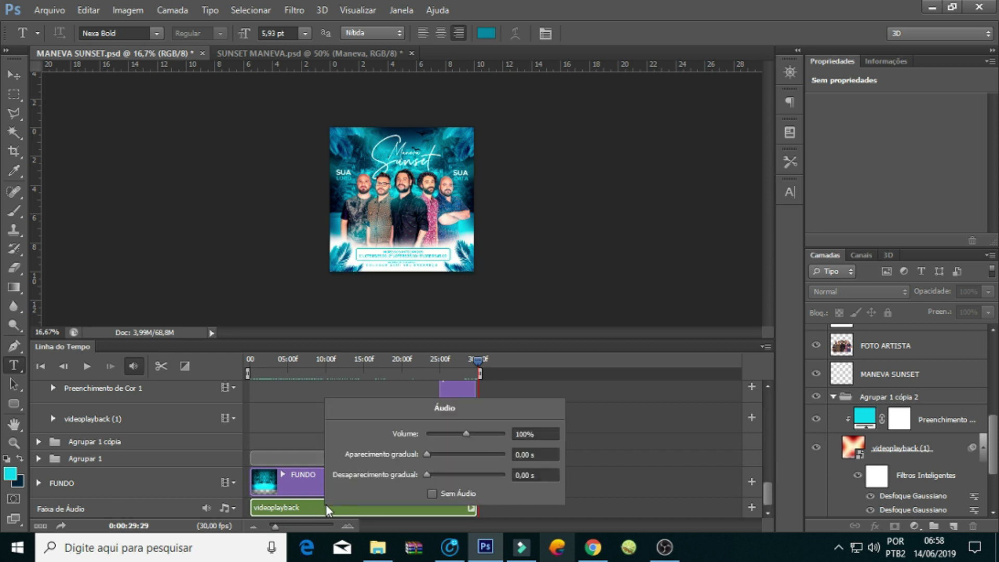
{"action": "left_click", "coordinate": [289, 510]}
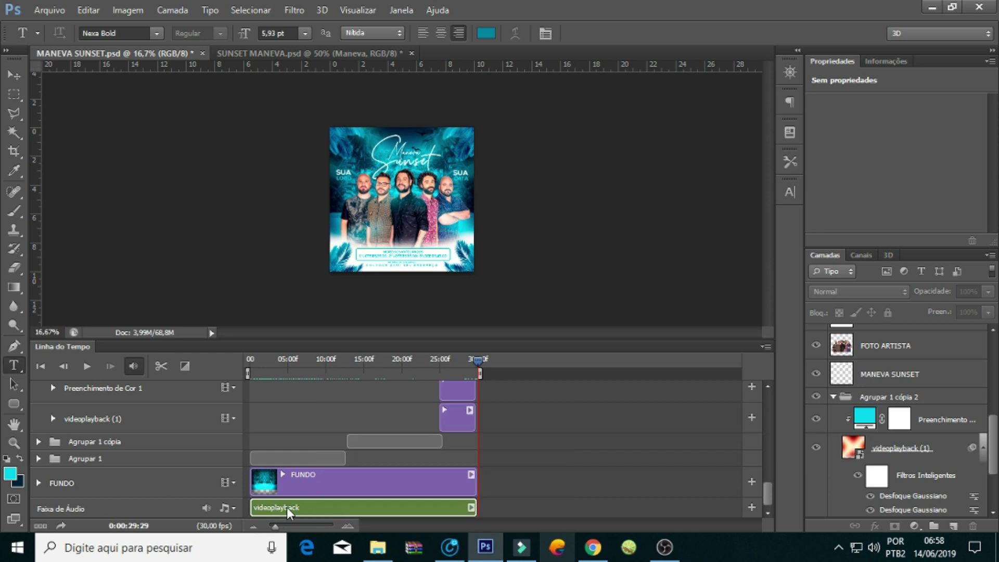
{"action": "right_click", "coordinate": [288, 510]}
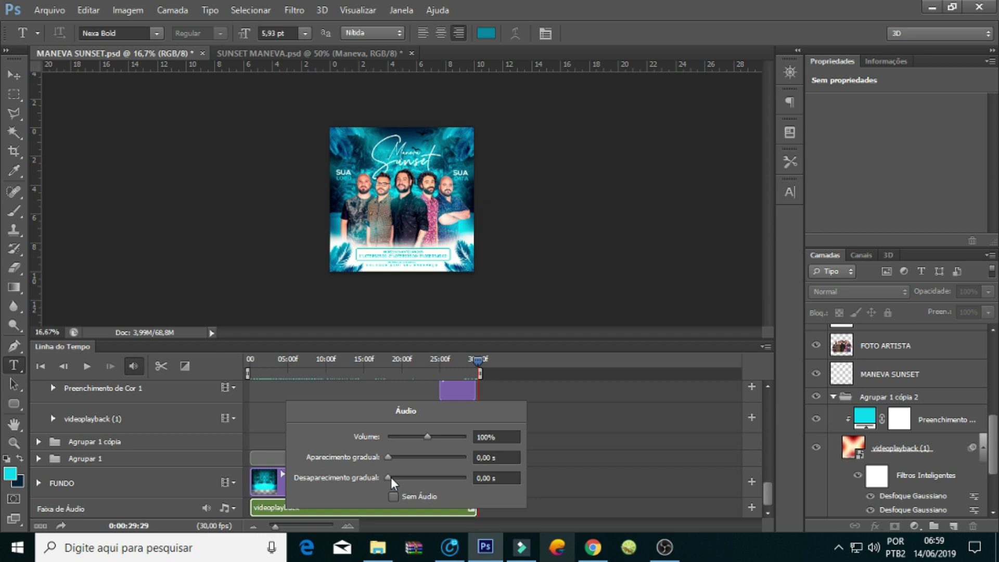
{"action": "left_click_drag", "start_coordinate": [390, 476], "coordinate": [395, 477]}
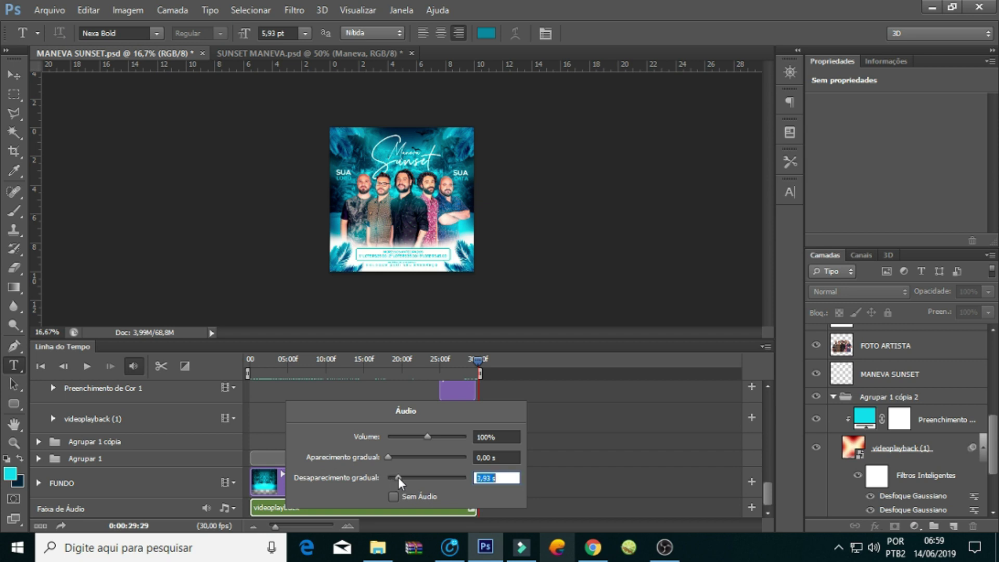
{"action": "left_click_drag", "start_coordinate": [398, 477], "coordinate": [401, 476]}
Play the timeline's ending to hear the fade, then return the playhead to the start
{"action": "left_click_drag", "start_coordinate": [445, 363], "coordinate": [436, 363]}
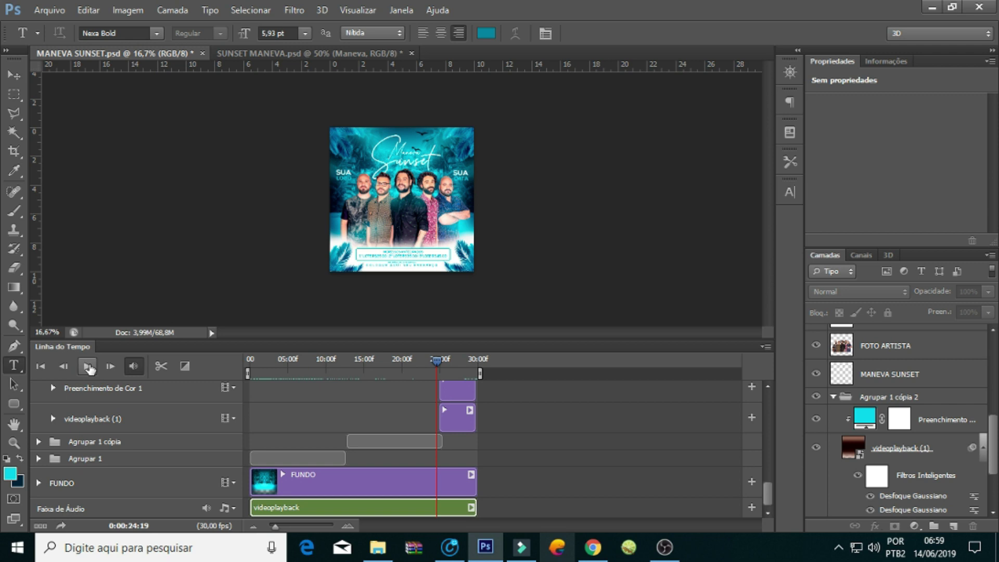
{"action": "left_click", "coordinate": [88, 367]}
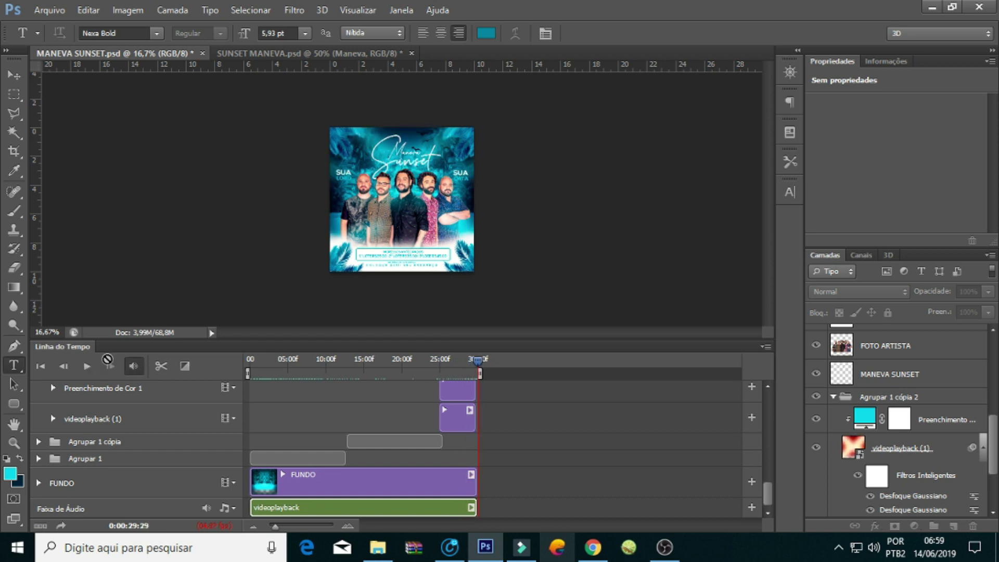
{"action": "left_click", "coordinate": [252, 362]}
{"action": "scroll", "coordinate": [895, 373], "scroll_direction": "up", "scroll_amount": 3}
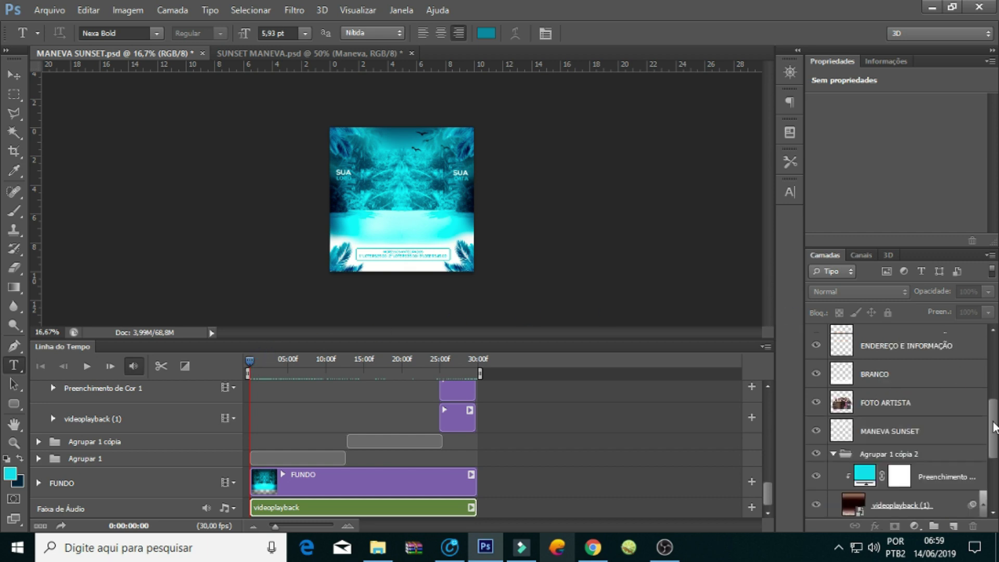
{"action": "scroll", "coordinate": [885, 373], "scroll_direction": "up", "scroll_amount": 3}
Select BRILHO, then drag videoplayback (2) from File Explorer into the flyer as a new layer
{"action": "left_click", "coordinate": [874, 339]}
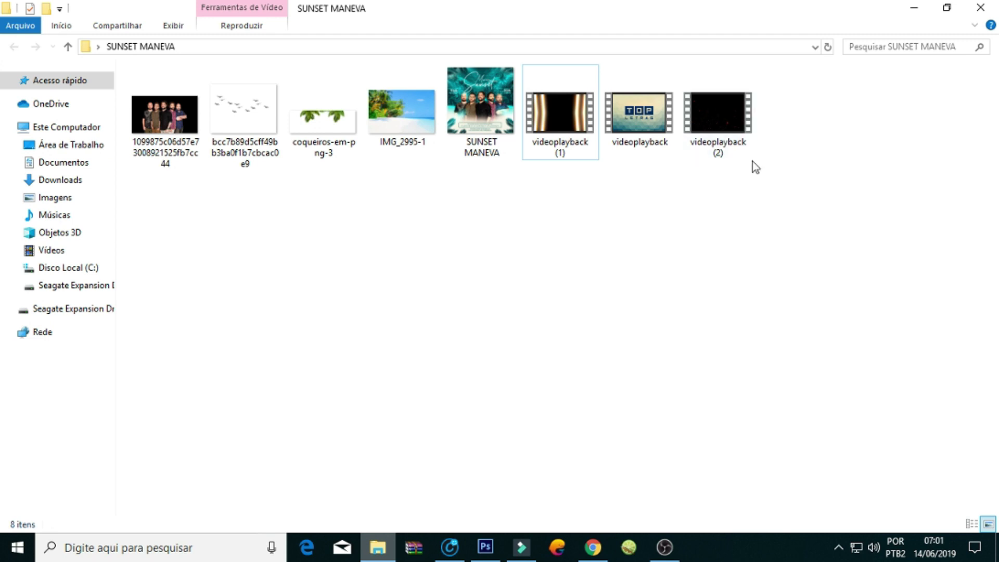
{"action": "mouse_move", "coordinate": [718, 118]}
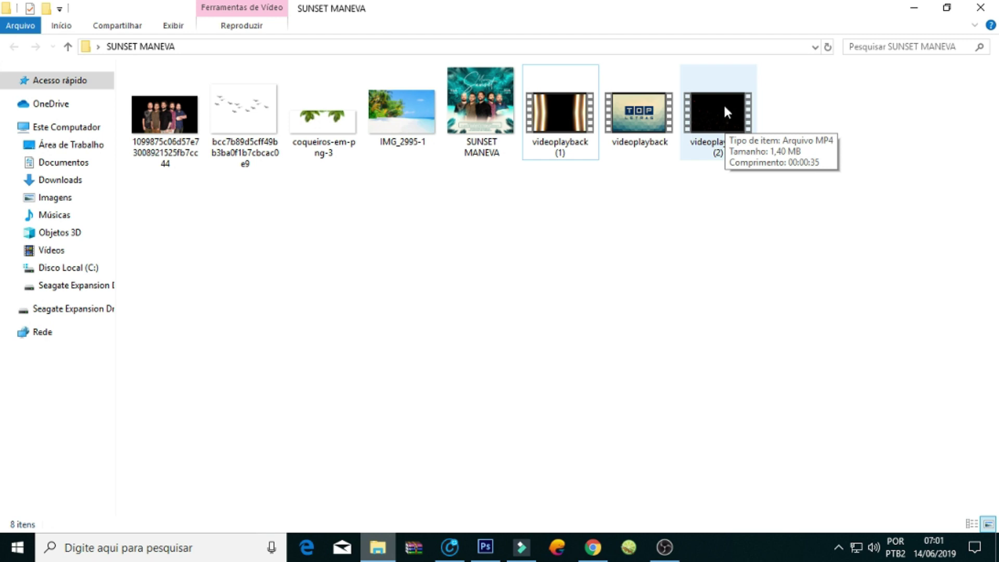
{"action": "left_click_drag", "start_coordinate": [722, 106], "coordinate": [489, 554]}
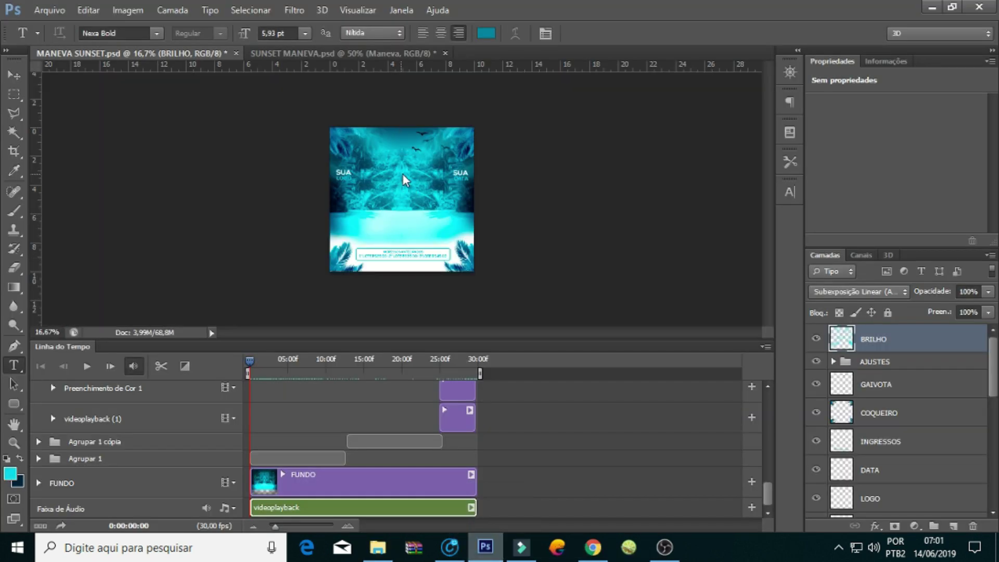
{"action": "left_click_drag", "start_coordinate": [490, 553], "coordinate": [449, 238]}
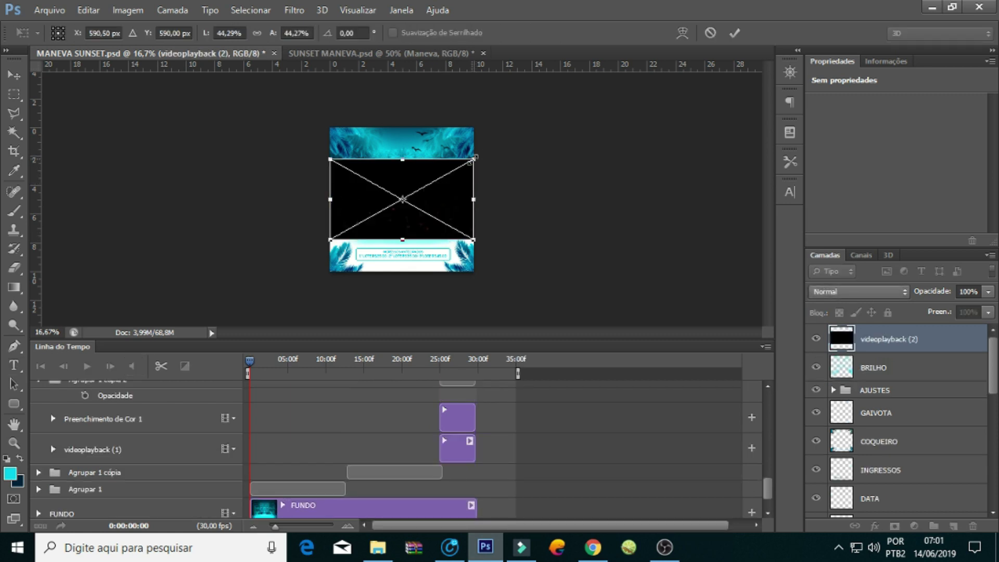
Scale videoplayback (2) to about 83% to cover the flyer, and trim its clip to 30 seconds
{"action": "left_click_drag", "start_coordinate": [473, 158], "coordinate": [546, 123]}
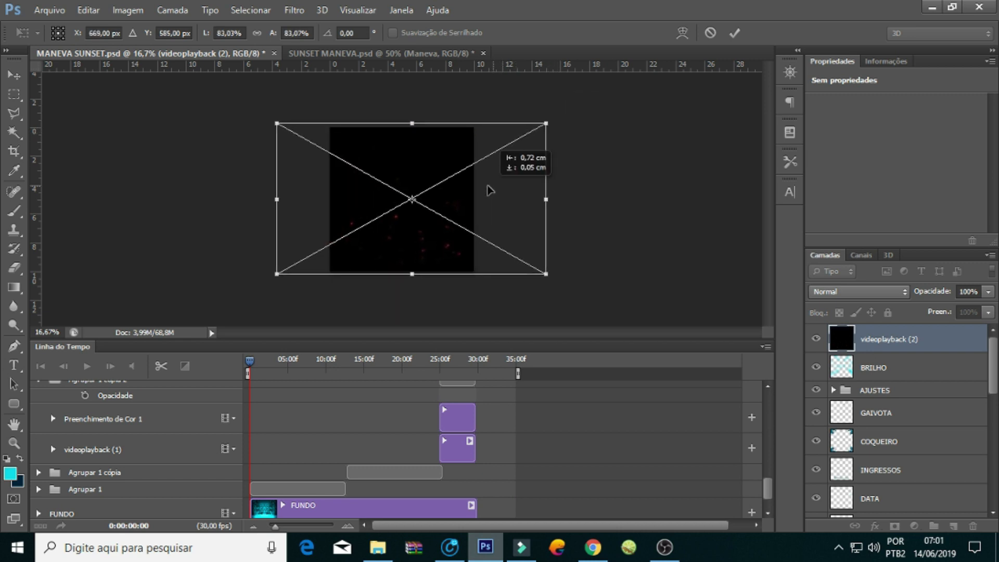
{"action": "key", "text": "Return"}
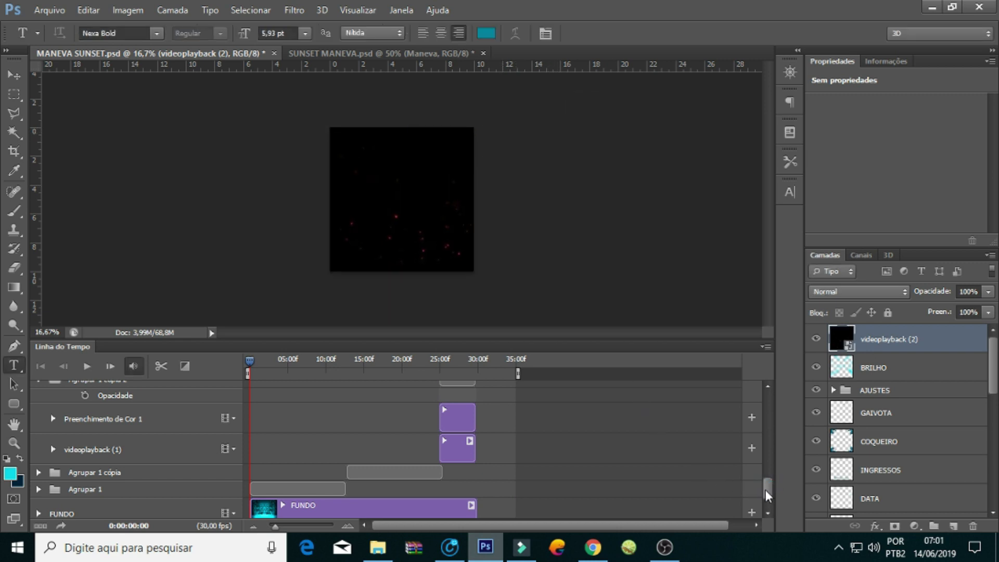
{"action": "left_click_drag", "start_coordinate": [768, 488], "coordinate": [769, 398]}
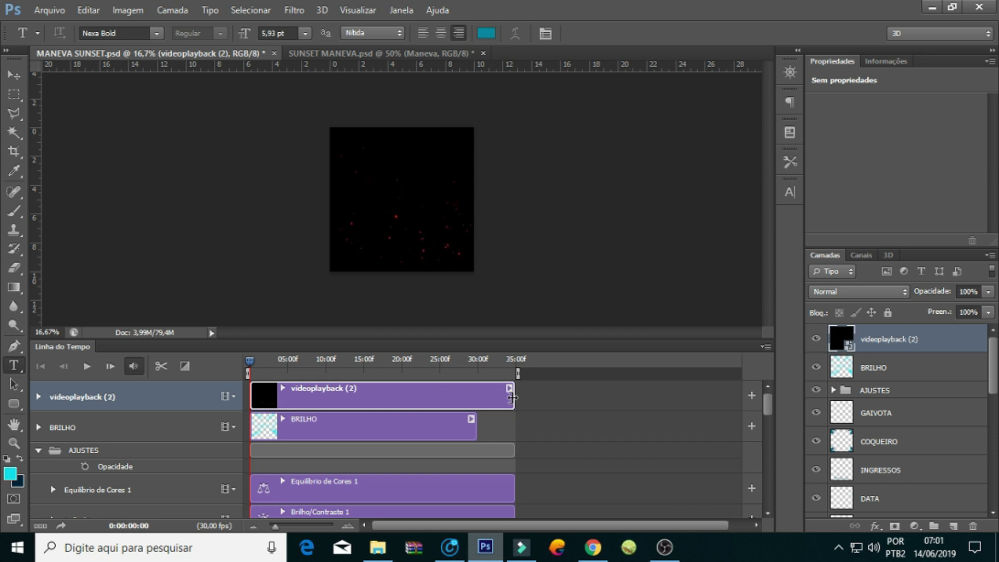
{"action": "left_click_drag", "start_coordinate": [512, 398], "coordinate": [474, 401]}
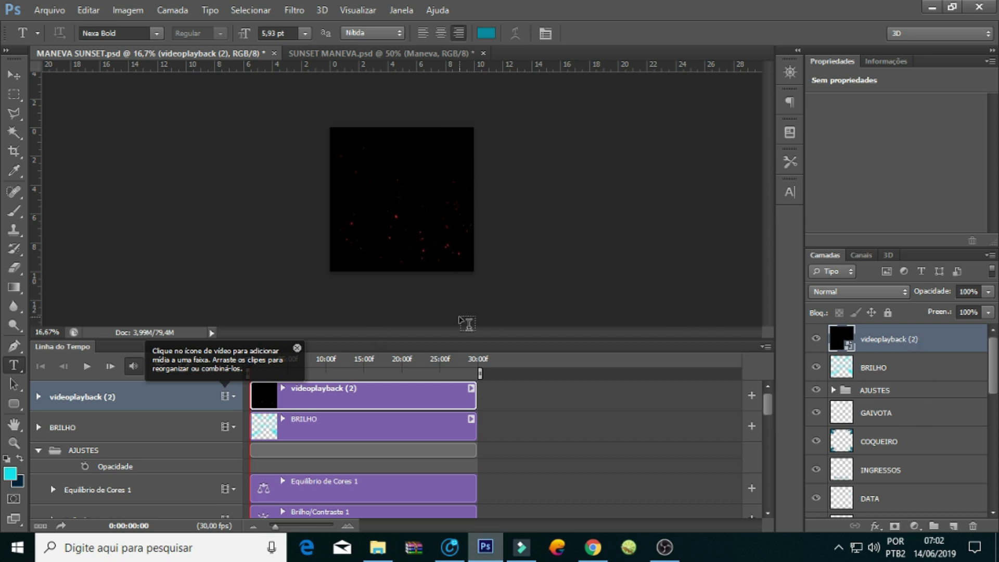
Set the videoplayback (2) overlay's blend mode to Subexposição Linear (Adicionar)
{"action": "left_click", "coordinate": [881, 292]}
{"action": "left_click", "coordinate": [886, 157]}
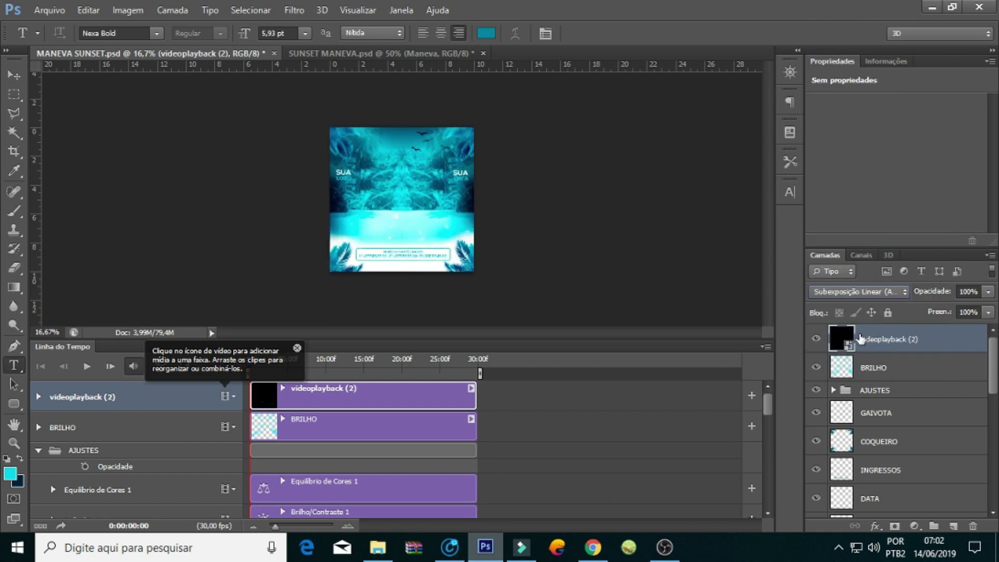
{"action": "left_click", "coordinate": [299, 348]}
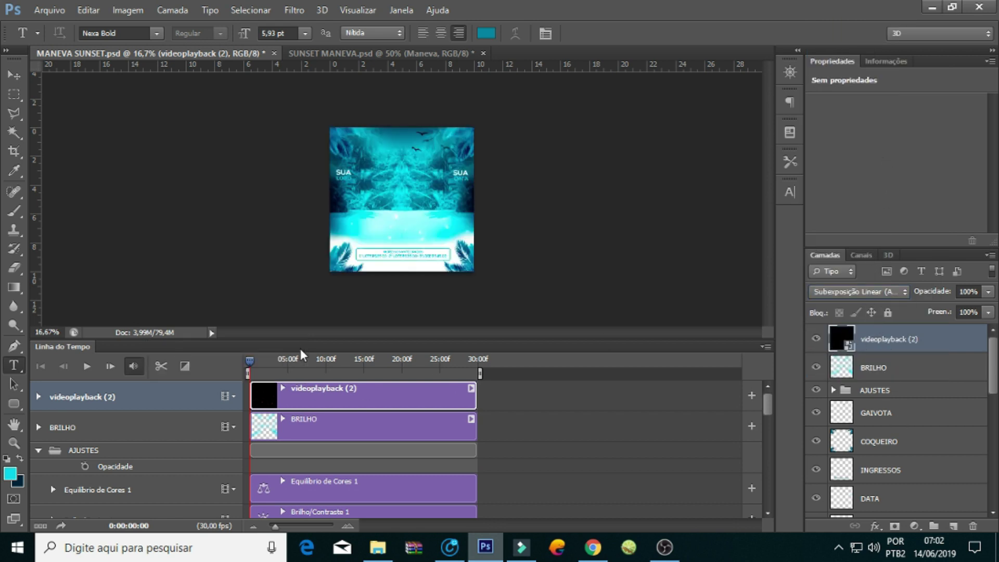
Clip a Matiz/Saturação layer at saturation -100 to the video and play the preview
{"action": "left_click", "coordinate": [914, 525]}
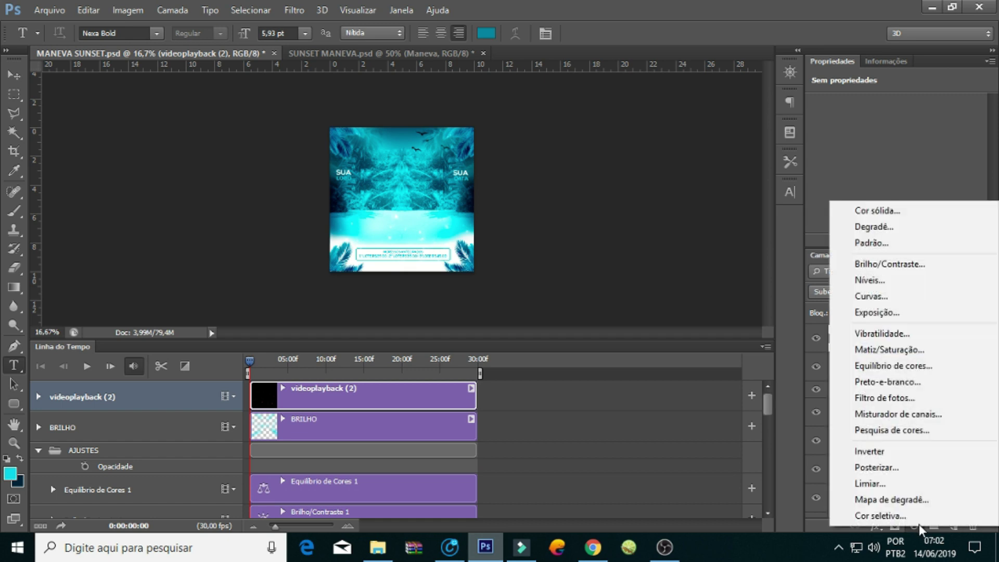
{"action": "left_click", "coordinate": [896, 353]}
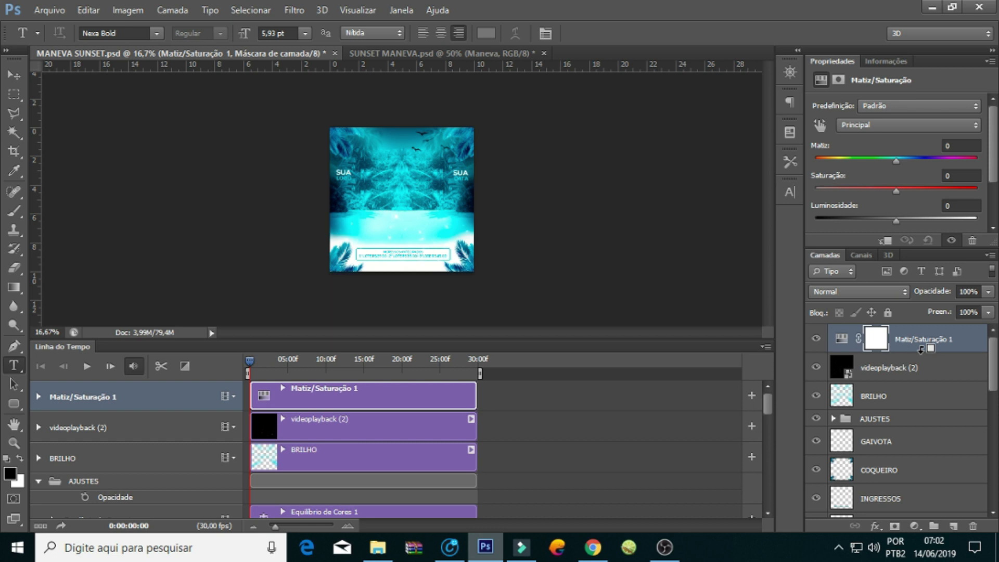
{"action": "left_click", "coordinate": [920, 350], "text": "alt"}
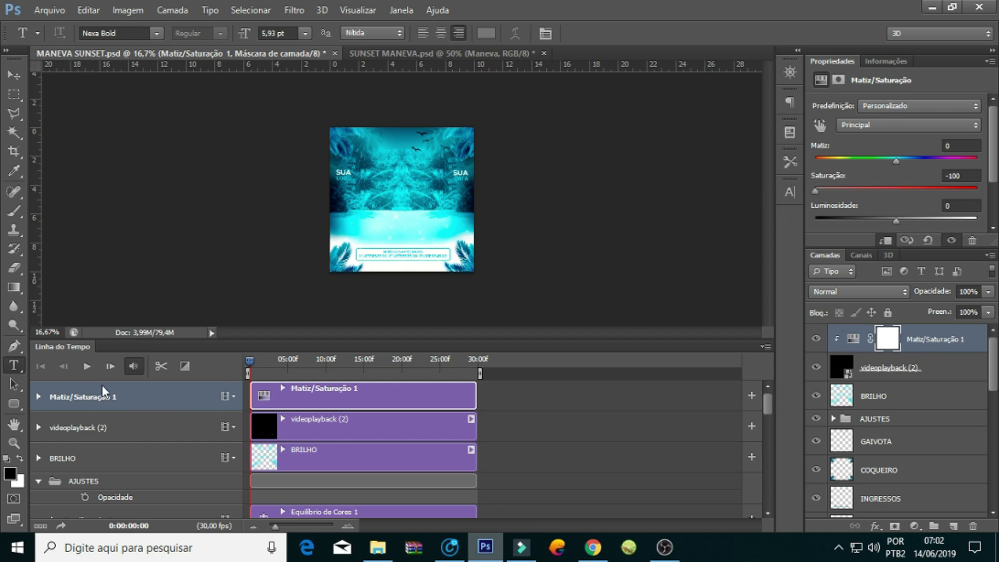
{"action": "left_click", "coordinate": [85, 367]}
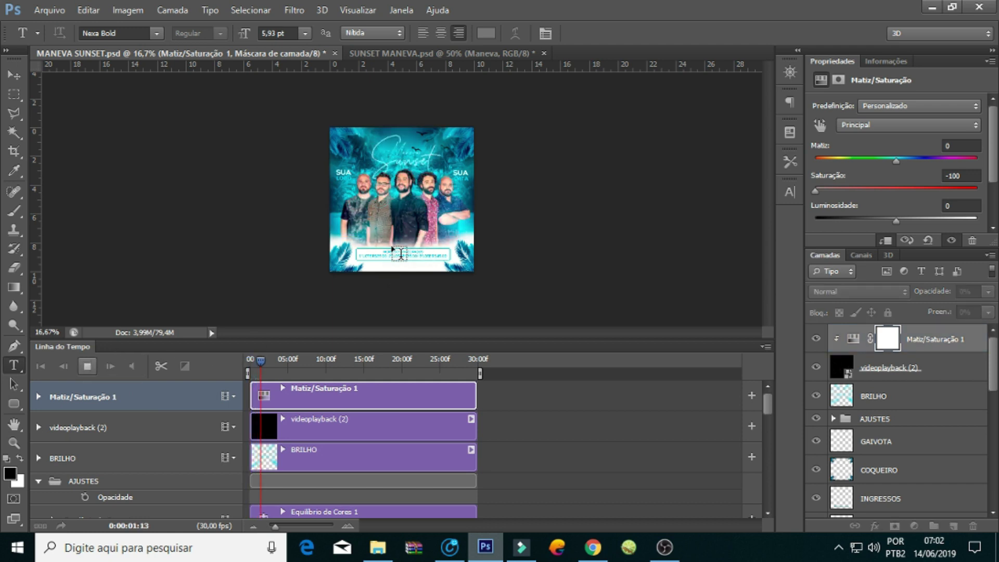
Stop the preview at about 14 s and lower videoplayback (2)'s fill to 63%
{"action": "scroll", "coordinate": [394, 252], "scroll_direction": "up", "scroll_amount": 1, "text": "alt"}
{"action": "scroll", "coordinate": [394, 252], "scroll_direction": "up", "scroll_amount": 1, "text": "alt"}
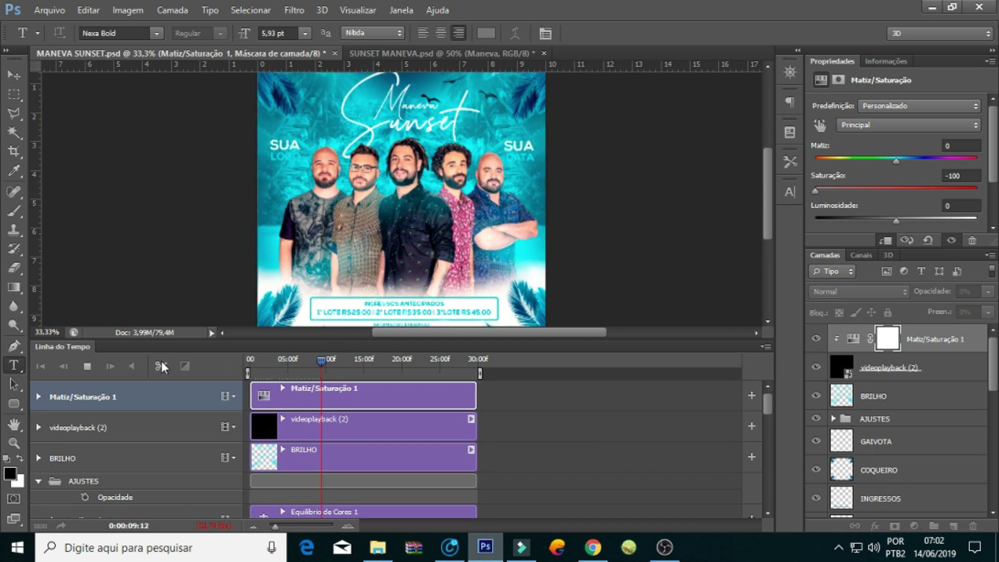
{"action": "left_click", "coordinate": [87, 367]}
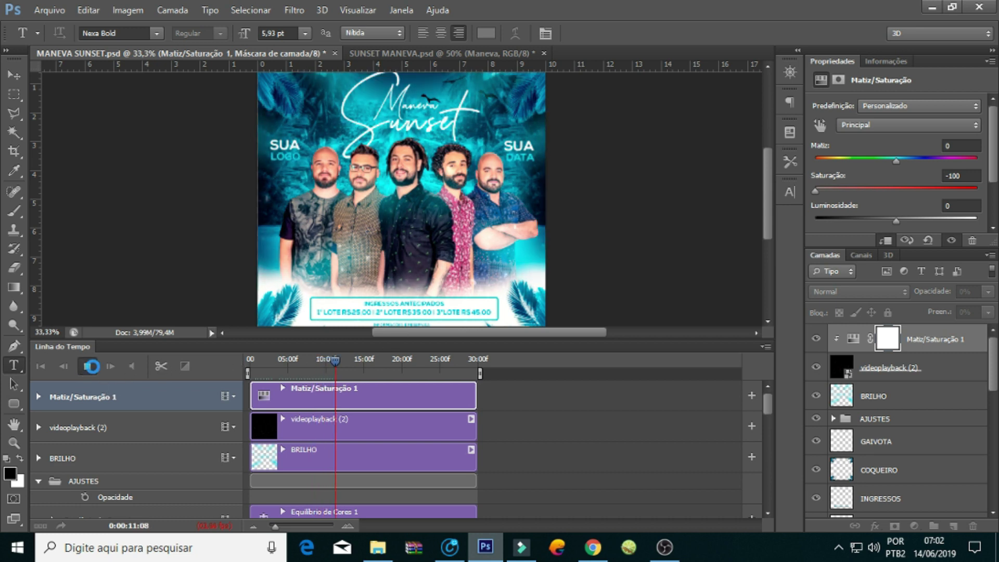
{"action": "left_click_drag", "start_coordinate": [337, 361], "coordinate": [369, 360]}
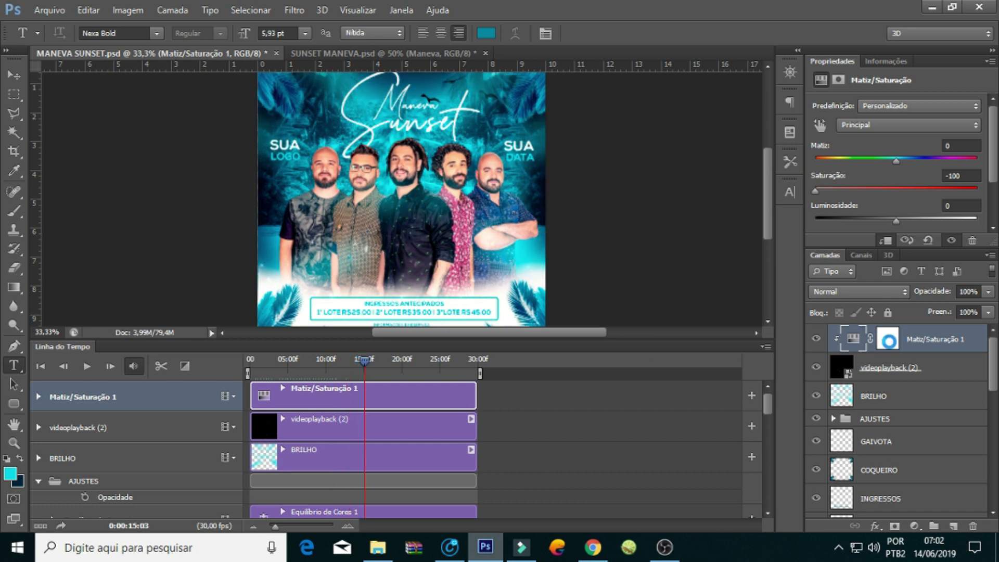
{"action": "left_click", "coordinate": [932, 372]}
{"action": "left_click", "coordinate": [988, 313]}
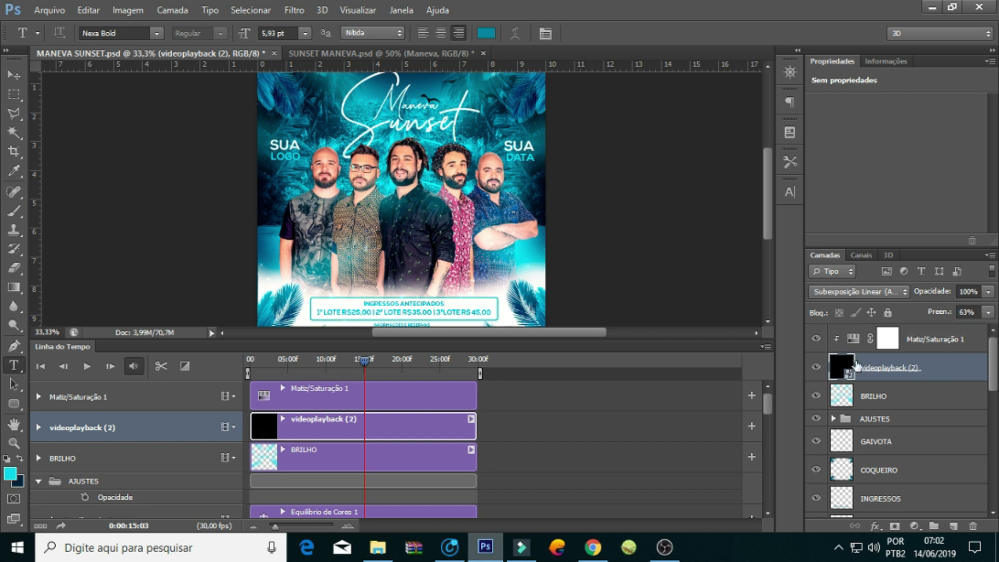
{"action": "left_click", "coordinate": [48, 10]}
{"action": "mouse_move", "coordinate": [58, 282]}
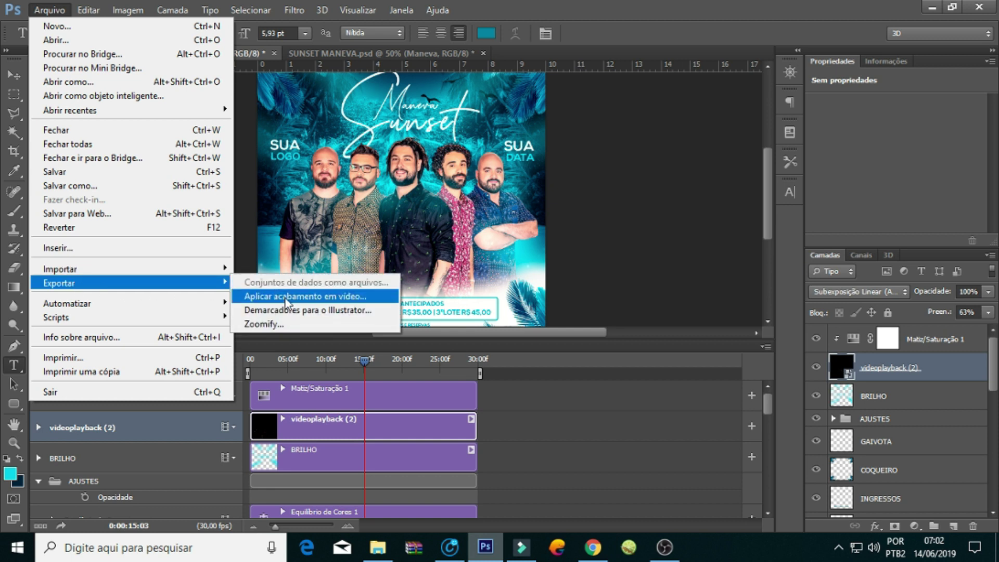
Render MANEVA SUNSET.mp4 as H.264 with the Baixa Qualidade preset
{"action": "left_click", "coordinate": [285, 298]}
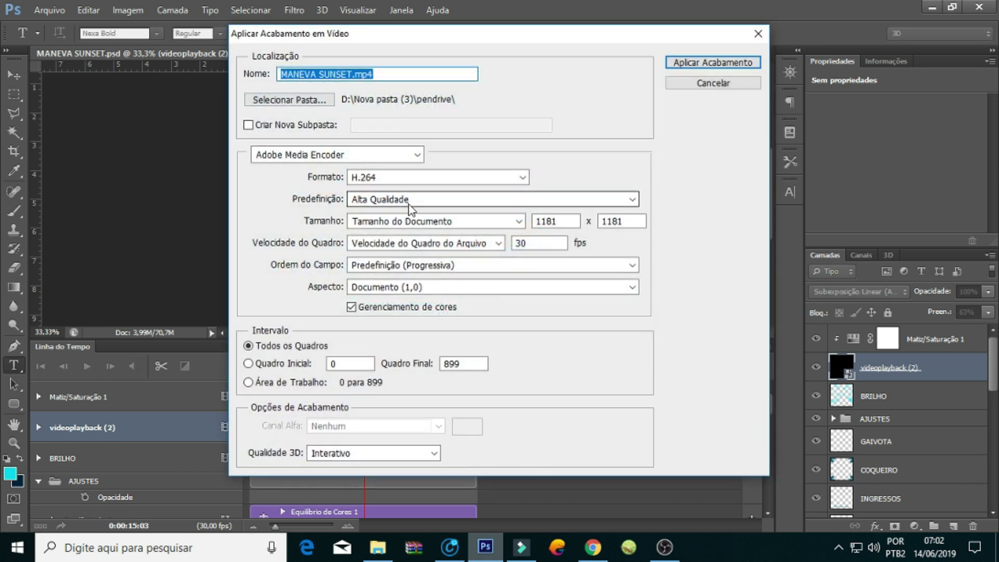
{"action": "left_click", "coordinate": [411, 199]}
{"action": "left_click", "coordinate": [381, 31]}
{"action": "left_click", "coordinate": [382, 75]}
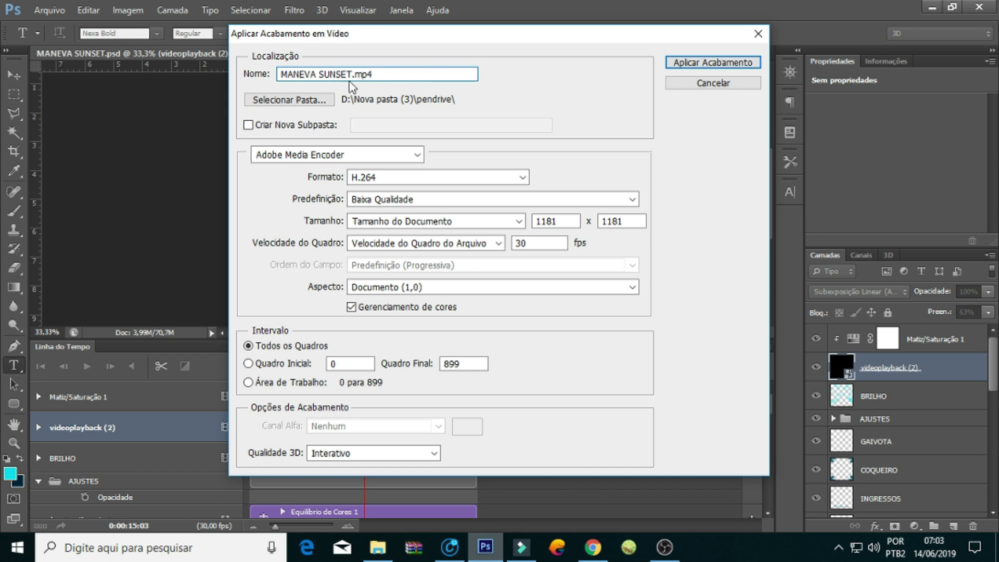
{"action": "left_click", "coordinate": [699, 63]}
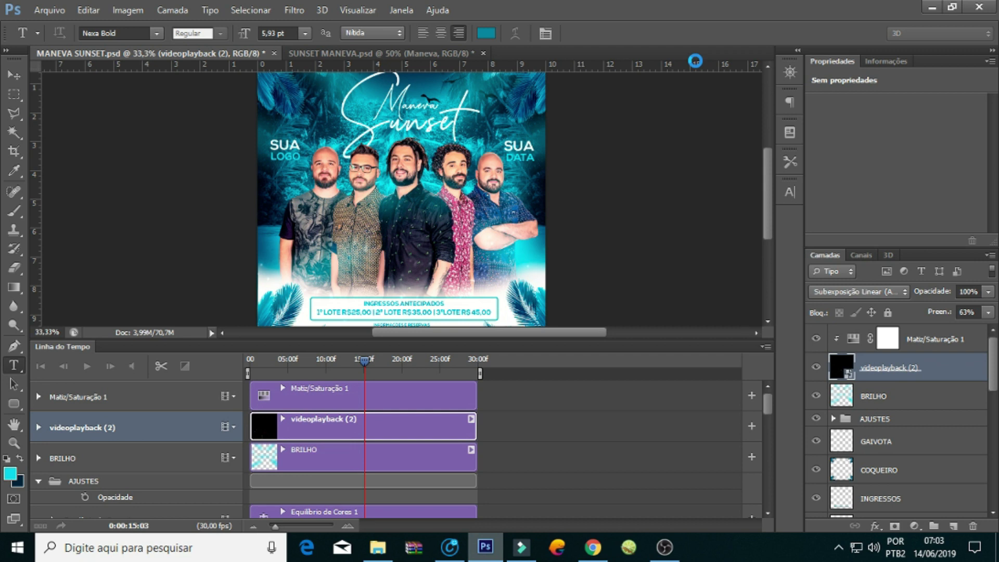